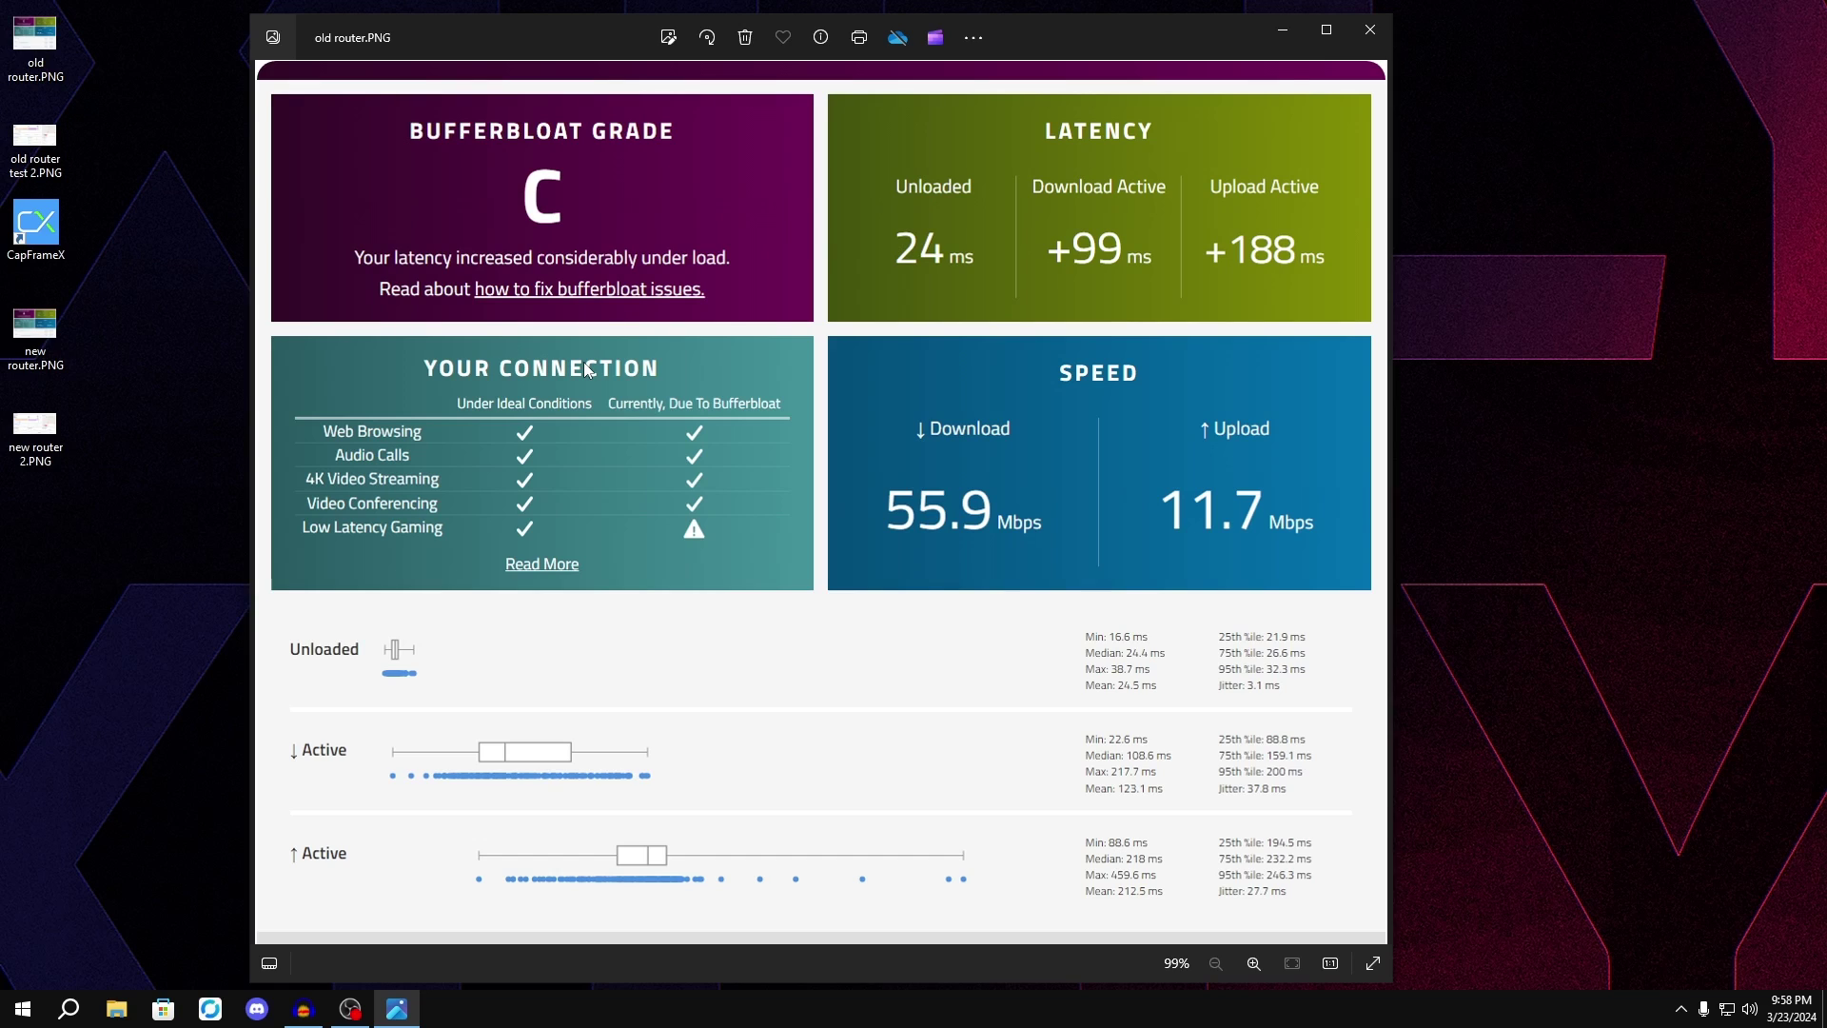
Open new router.PNG and arrange it beside old router.PNG so the grade C and grade A results sit side by side.
double_click(35, 329)
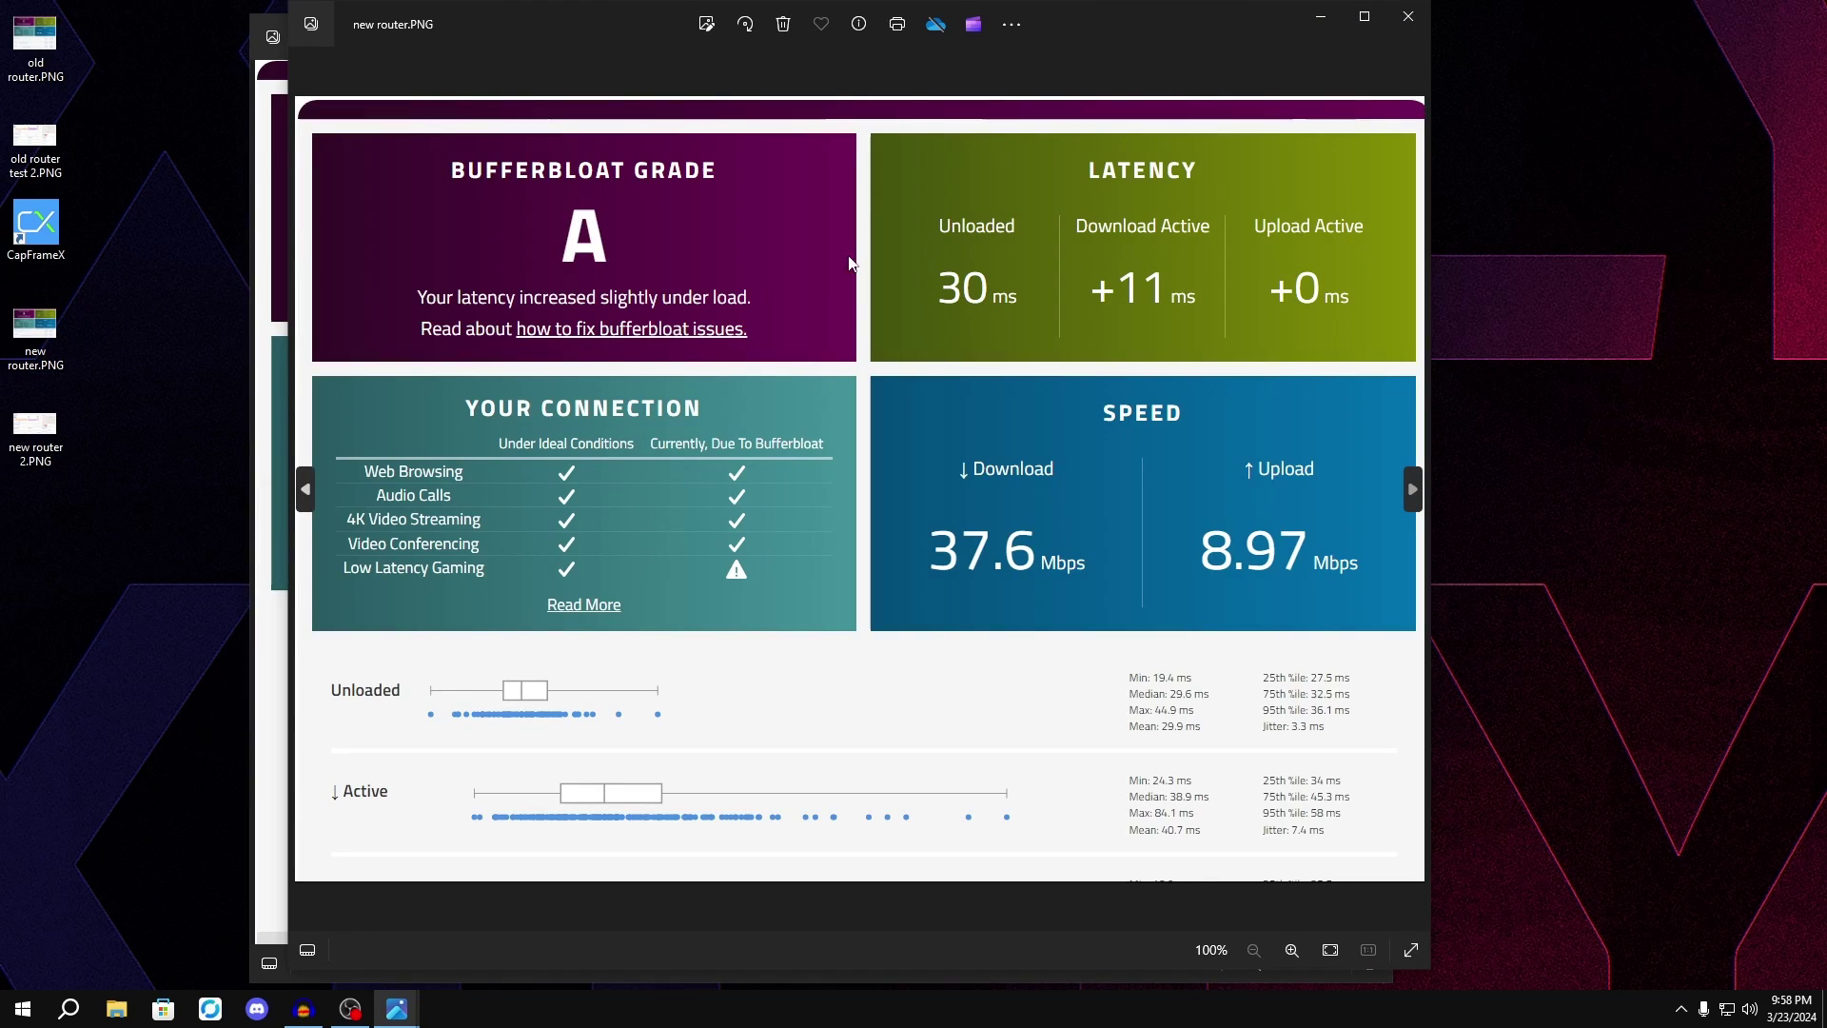
left_click_drag(550, 37, 358, 51)
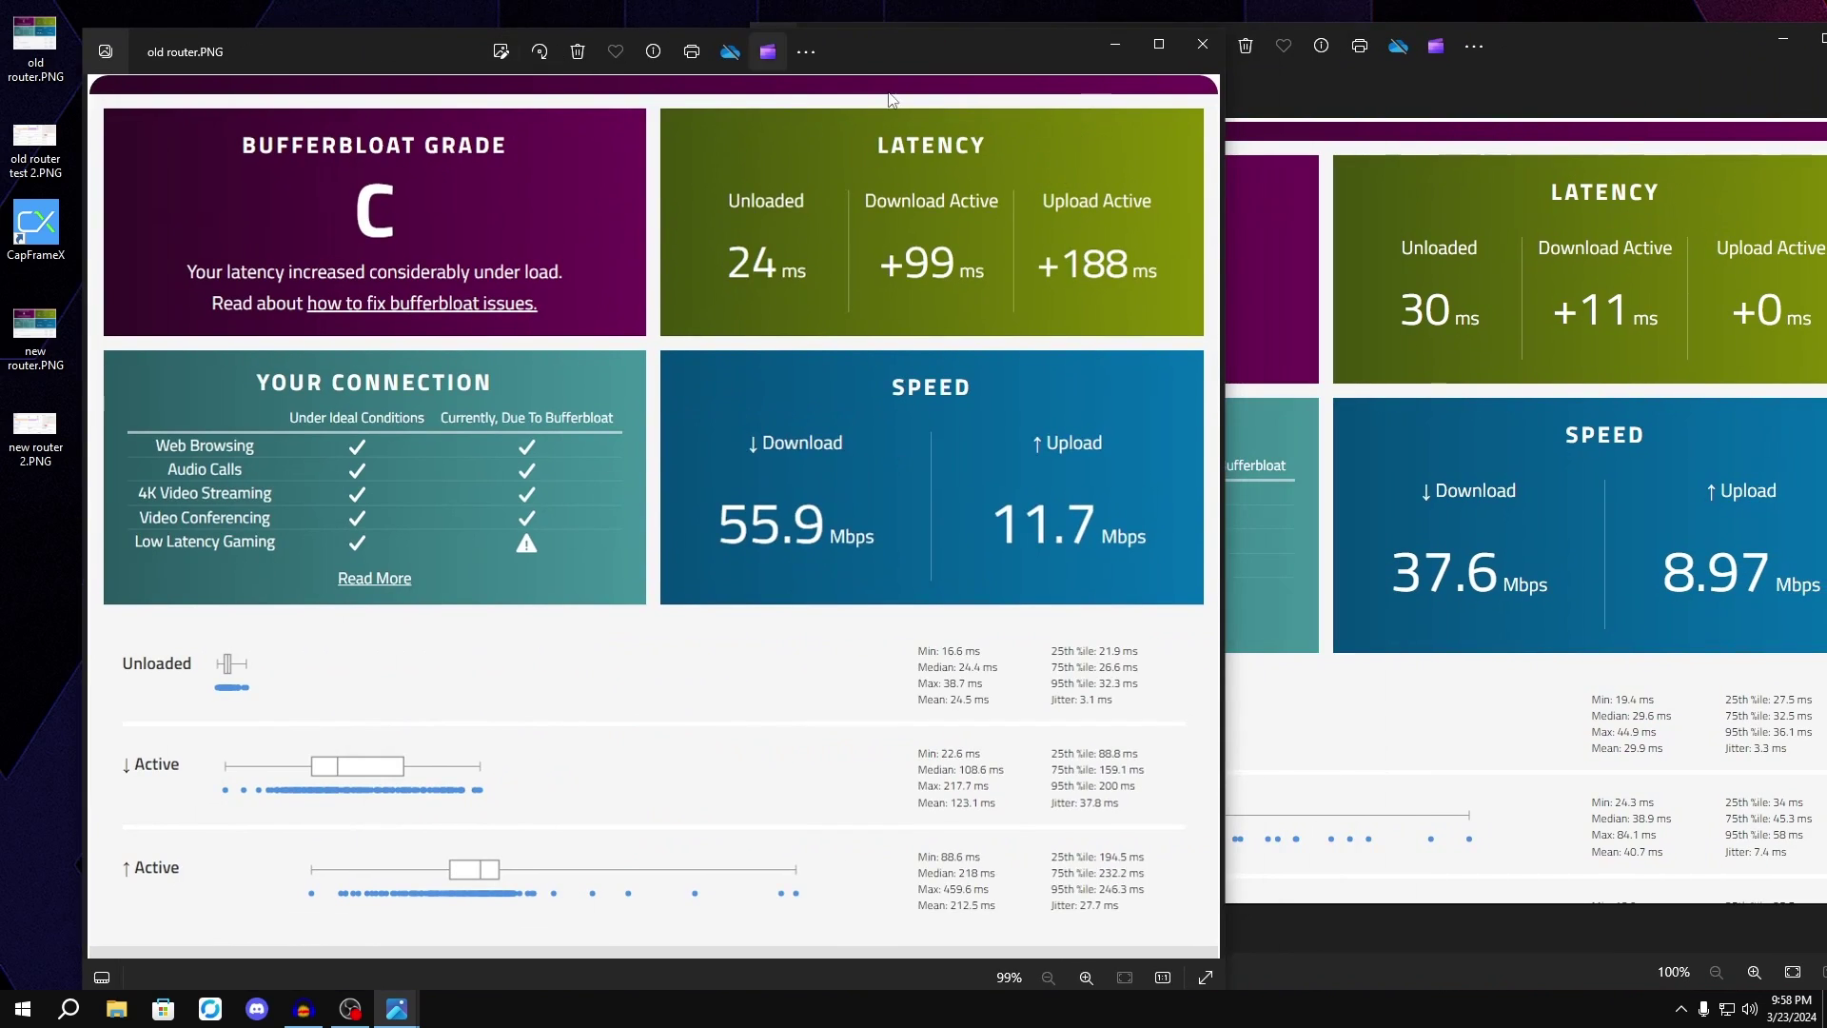
left_click(1370, 21)
left_click_drag(1370, 21, 1391, 40)
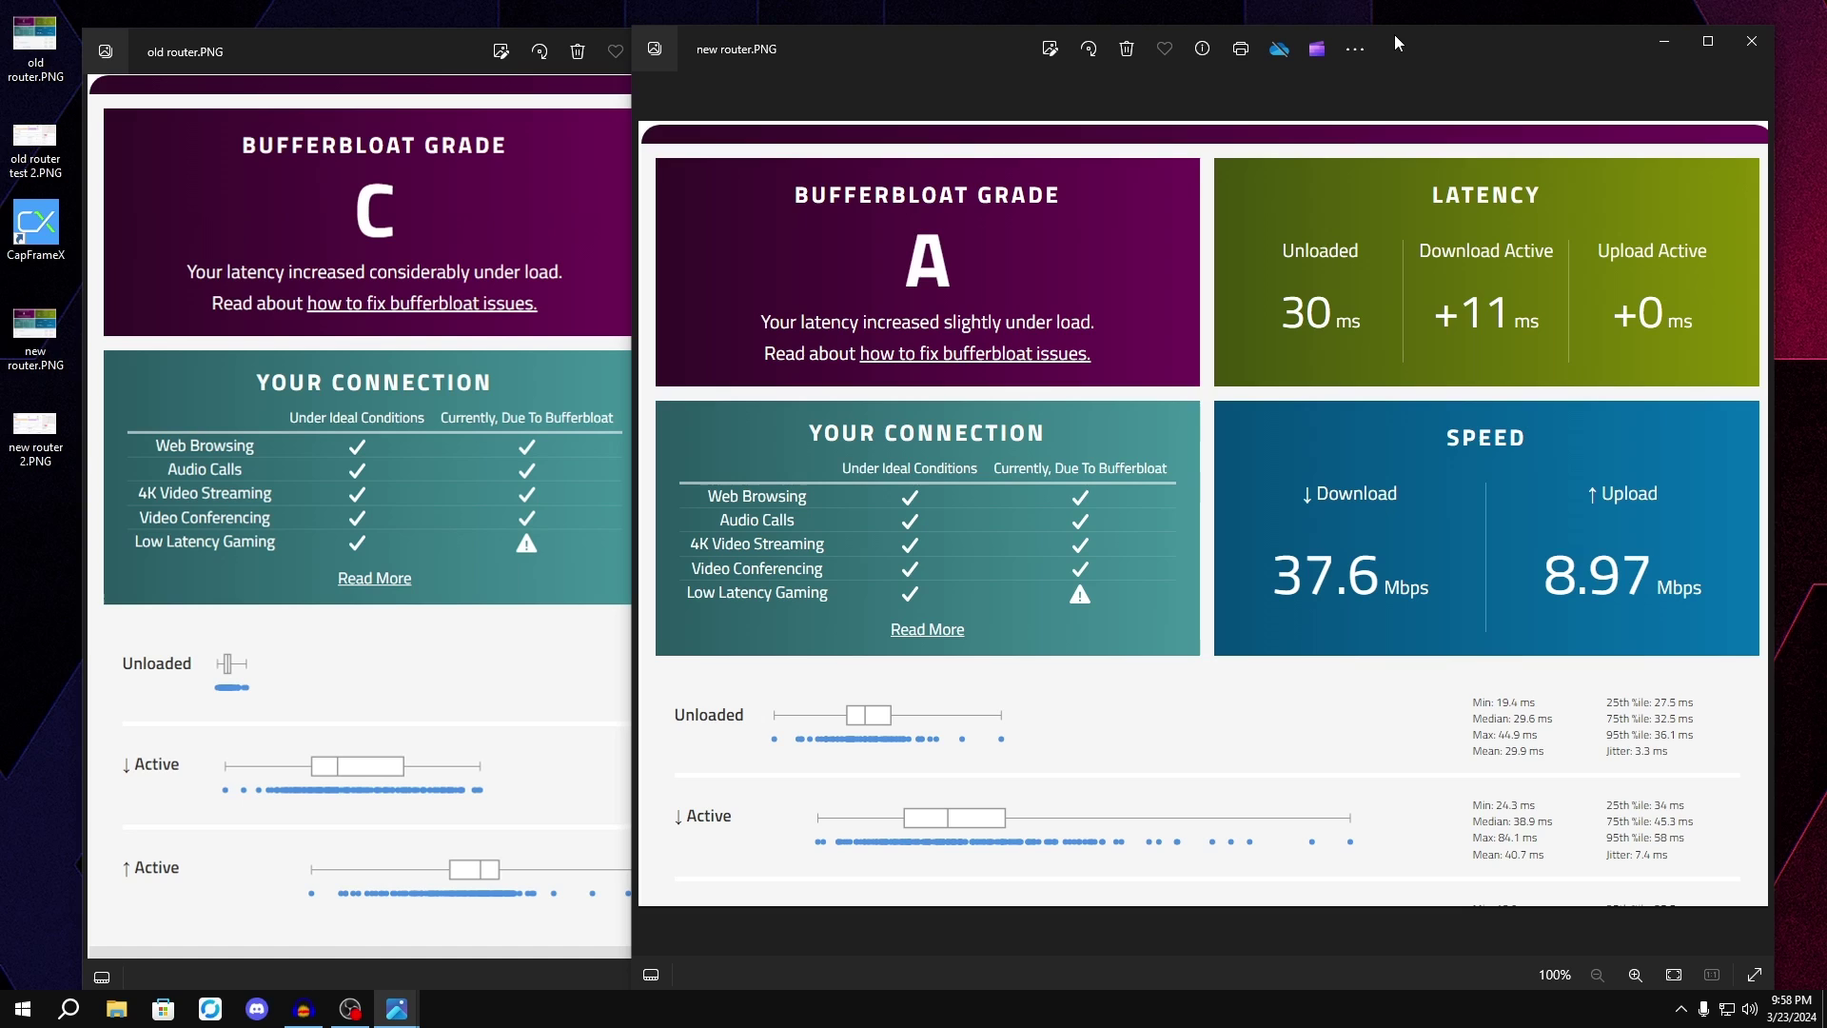
left_click_drag(739, 43, 701, 64)
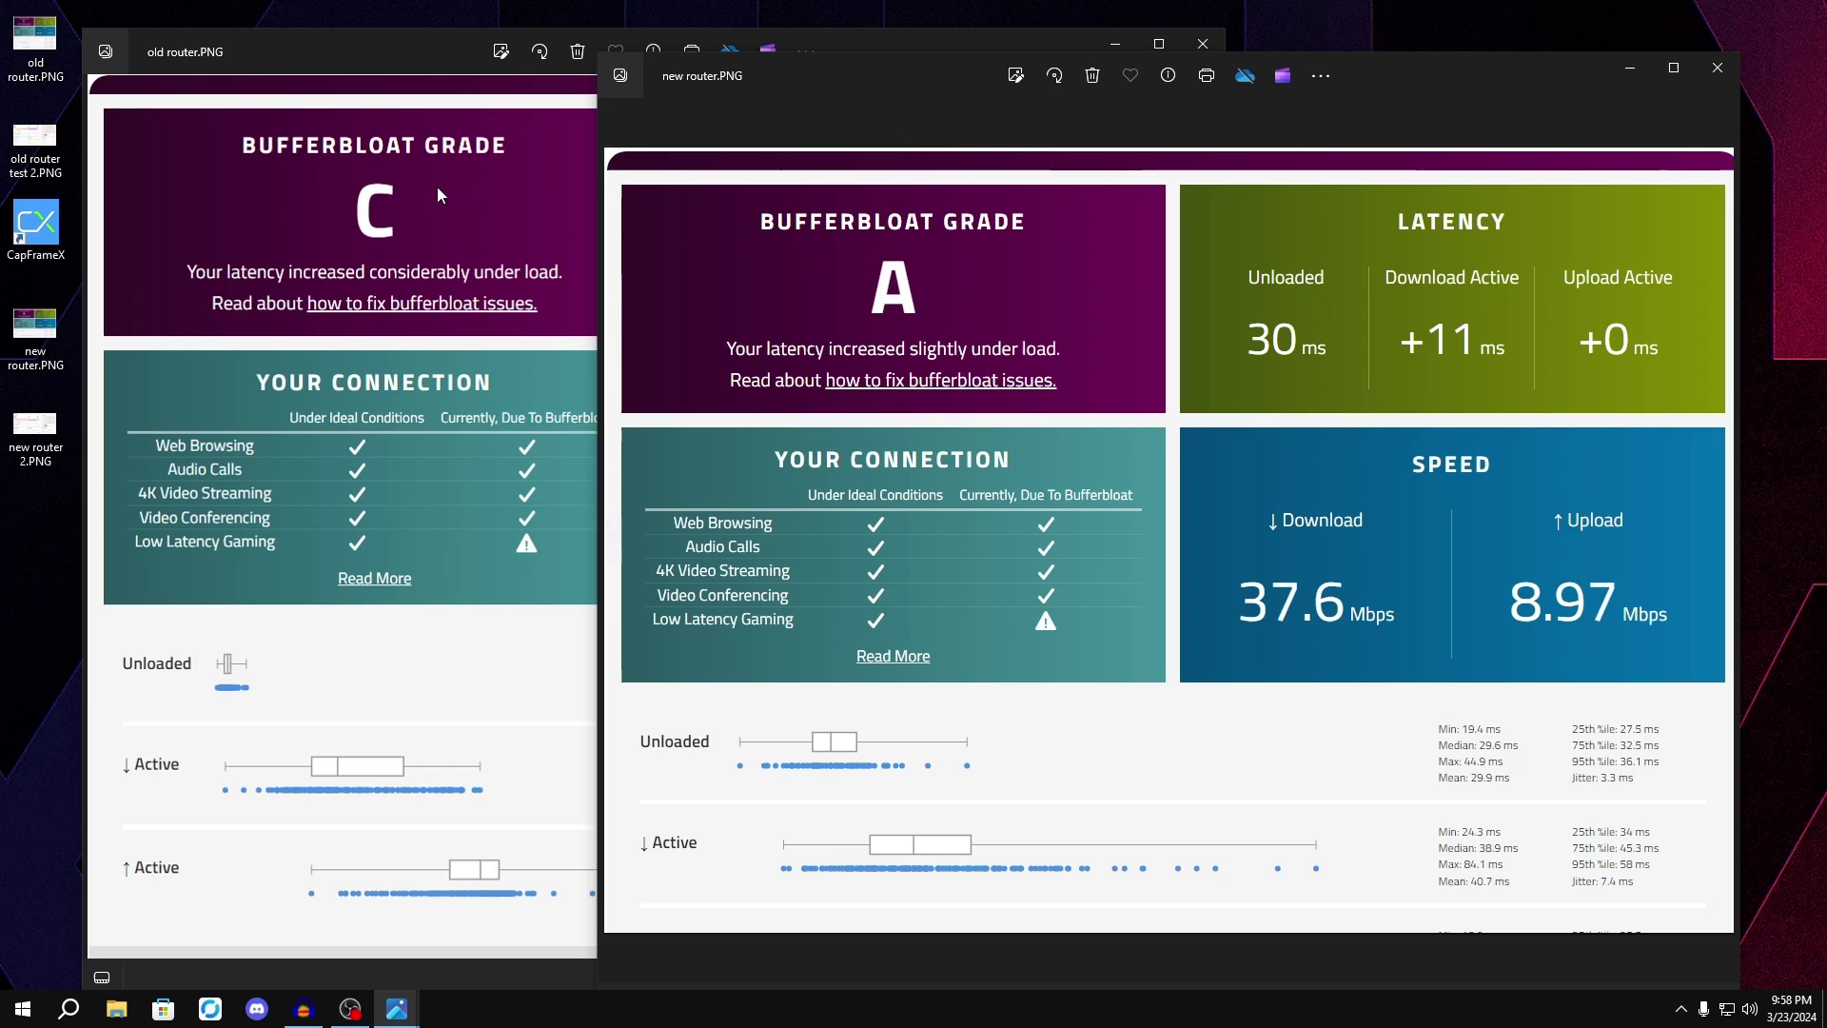
left_click(359, 167)
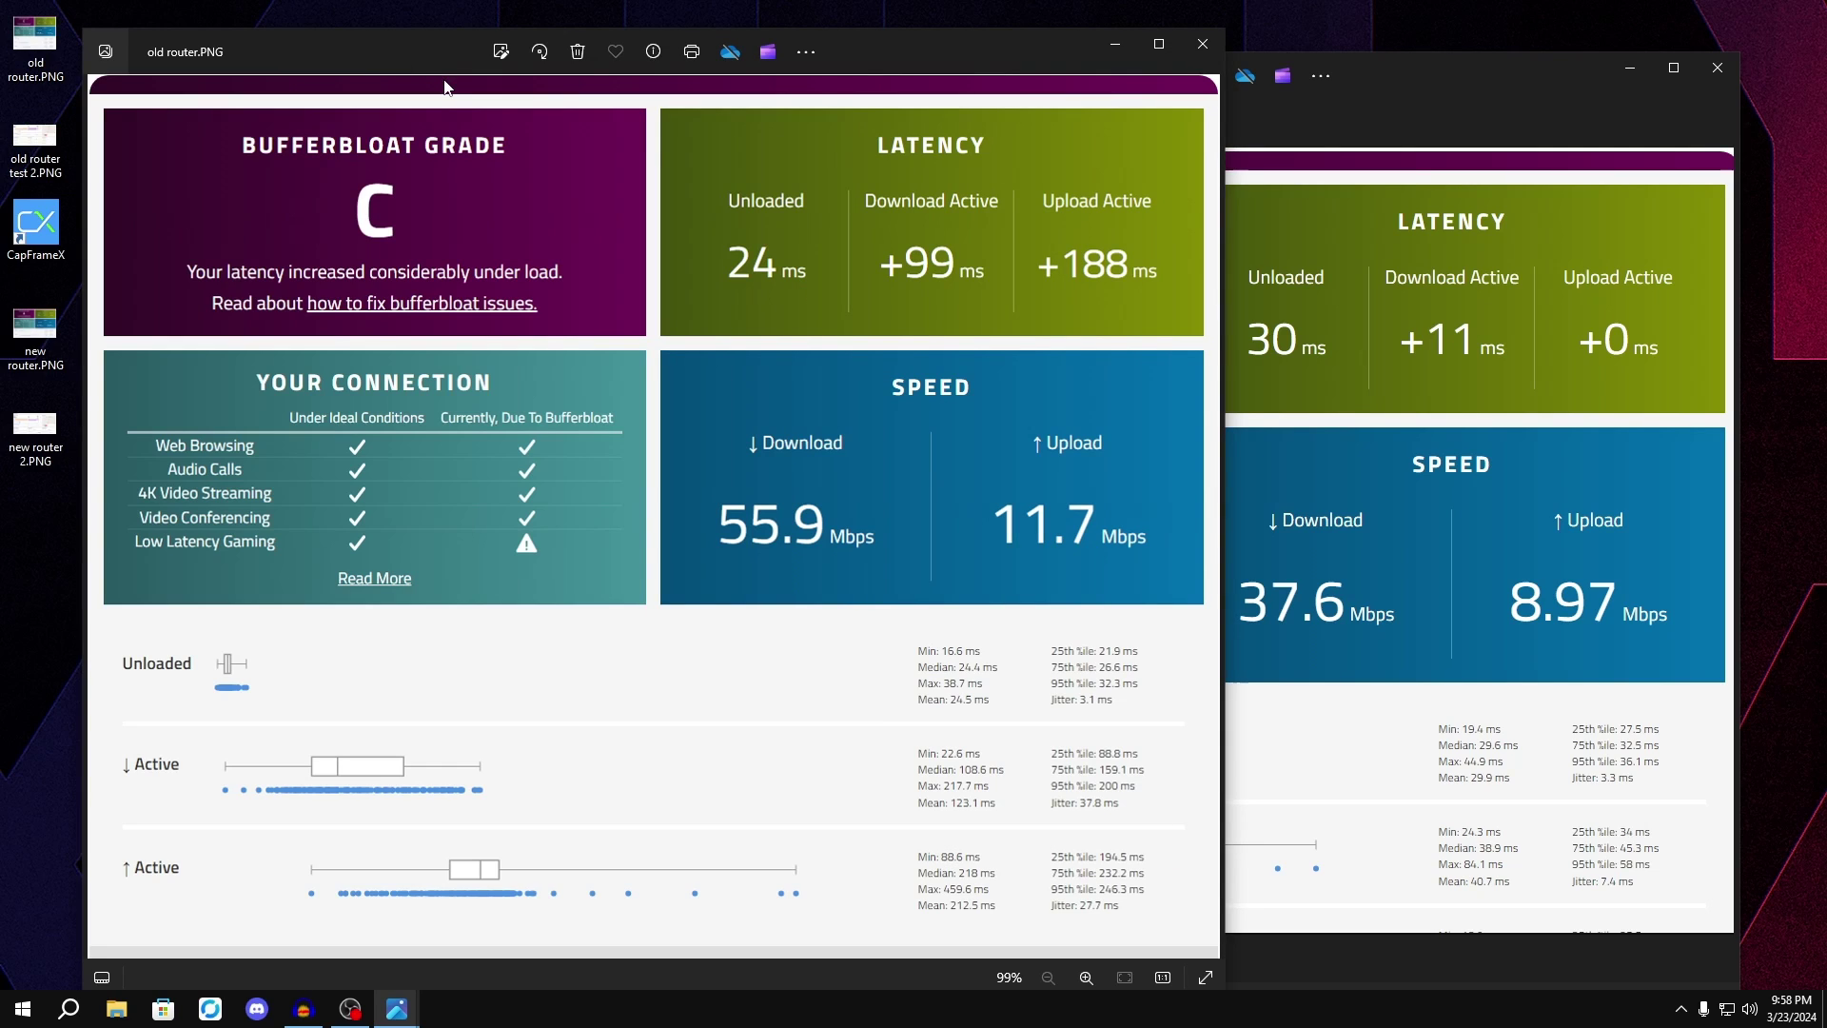
left_click_drag(301, 37, 326, 49)
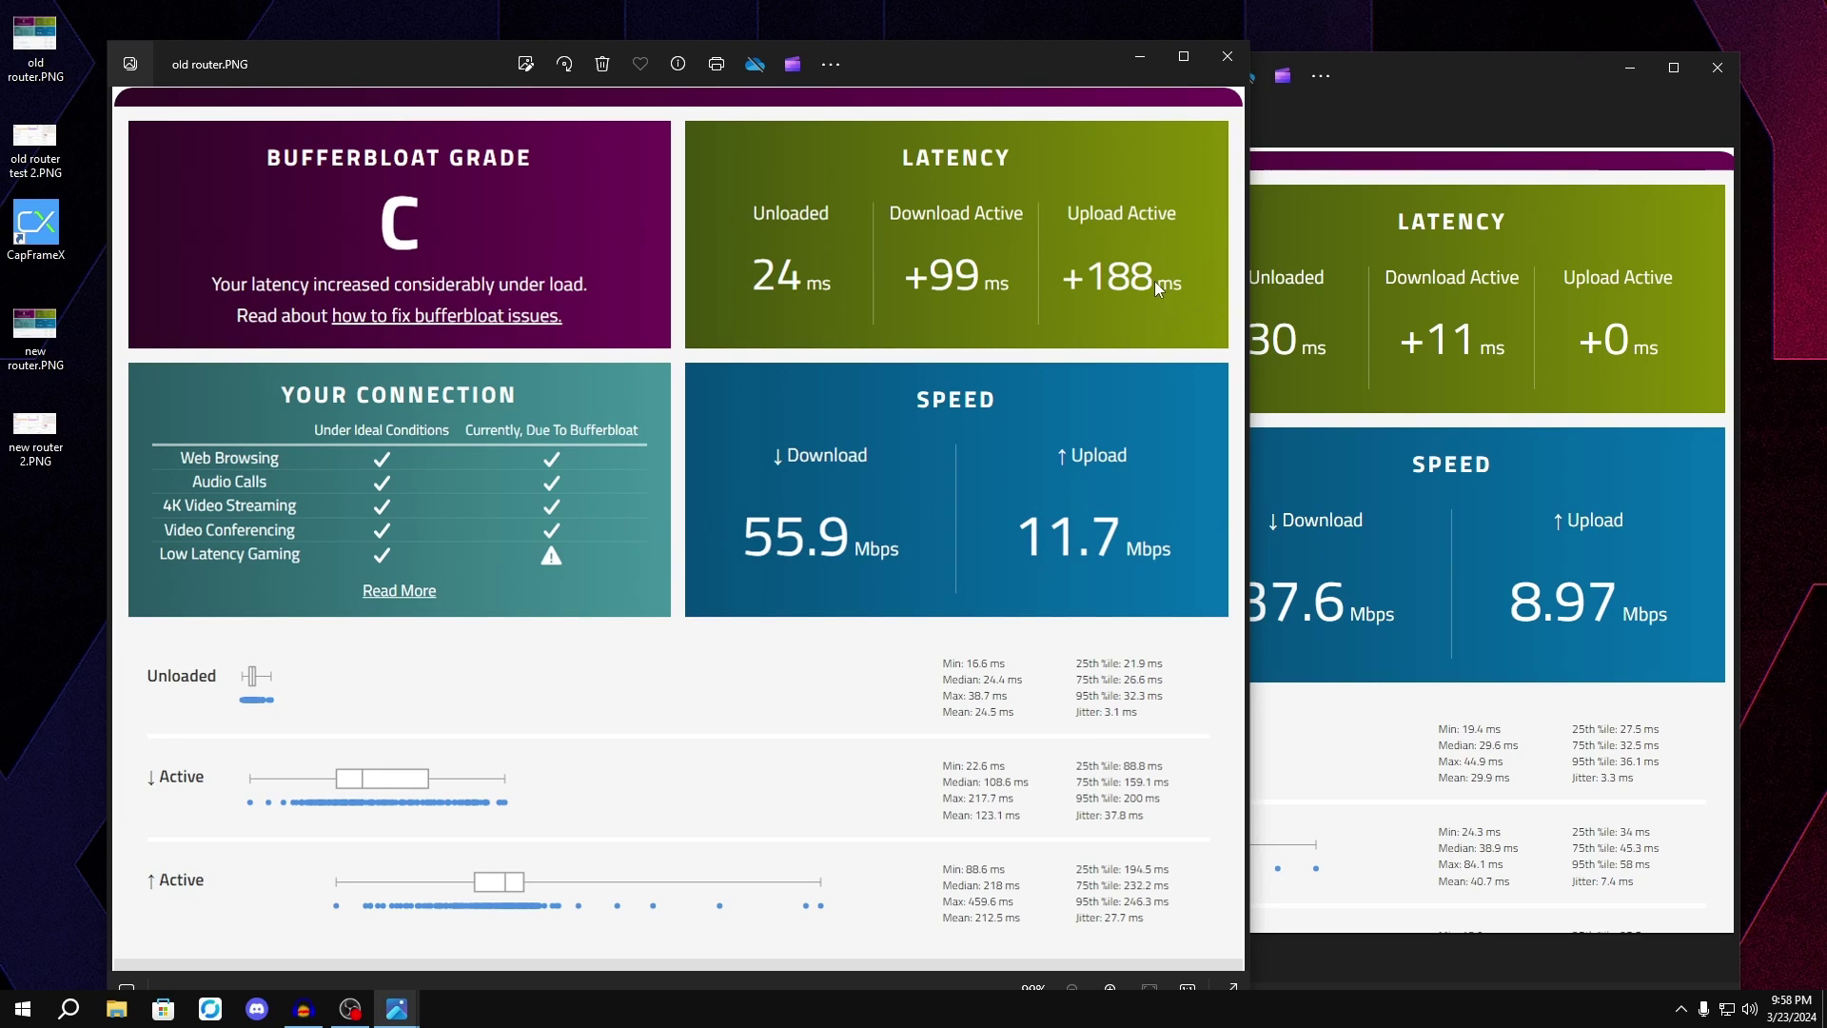
left_click(1343, 265)
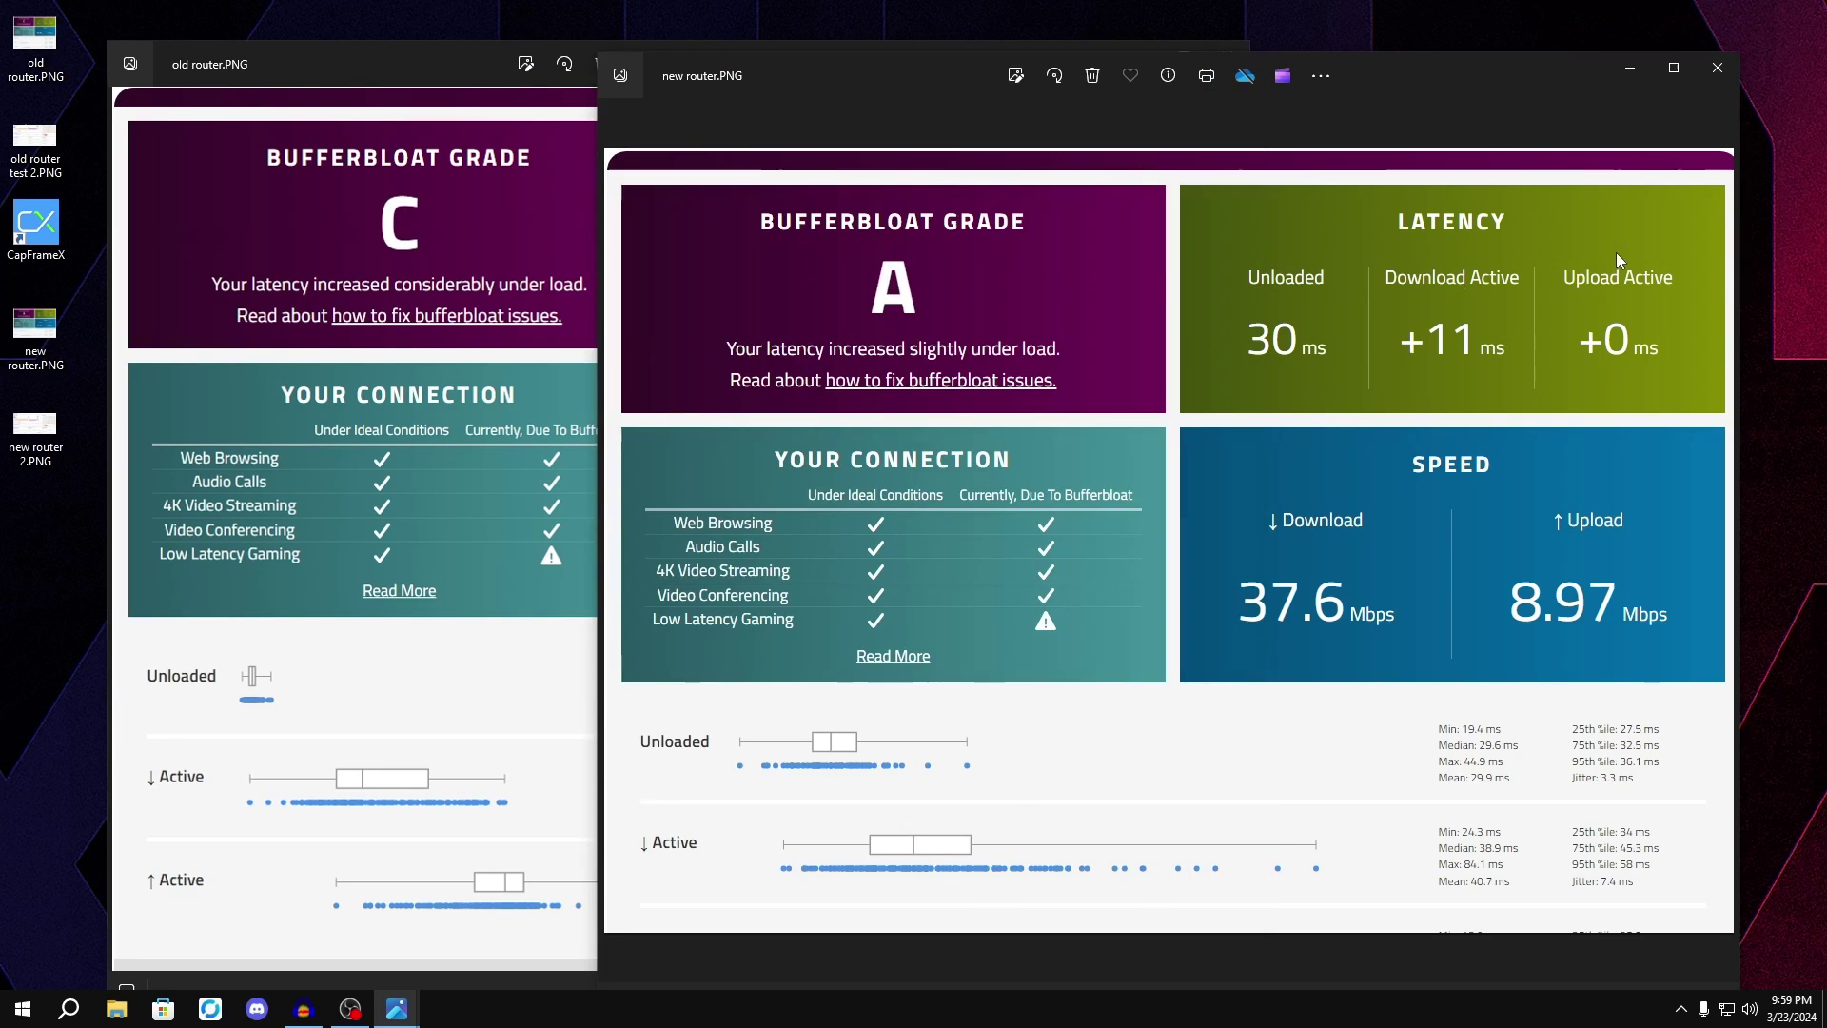
Close both bufferbloat results and open old router test 2.PNG showing 25.6 ms latency and 4.78 ms jitter.
left_click(1717, 66)
left_click(1210, 53)
right_click(461, 161)
mouse_move(499, 200)
left_click(418, 181)
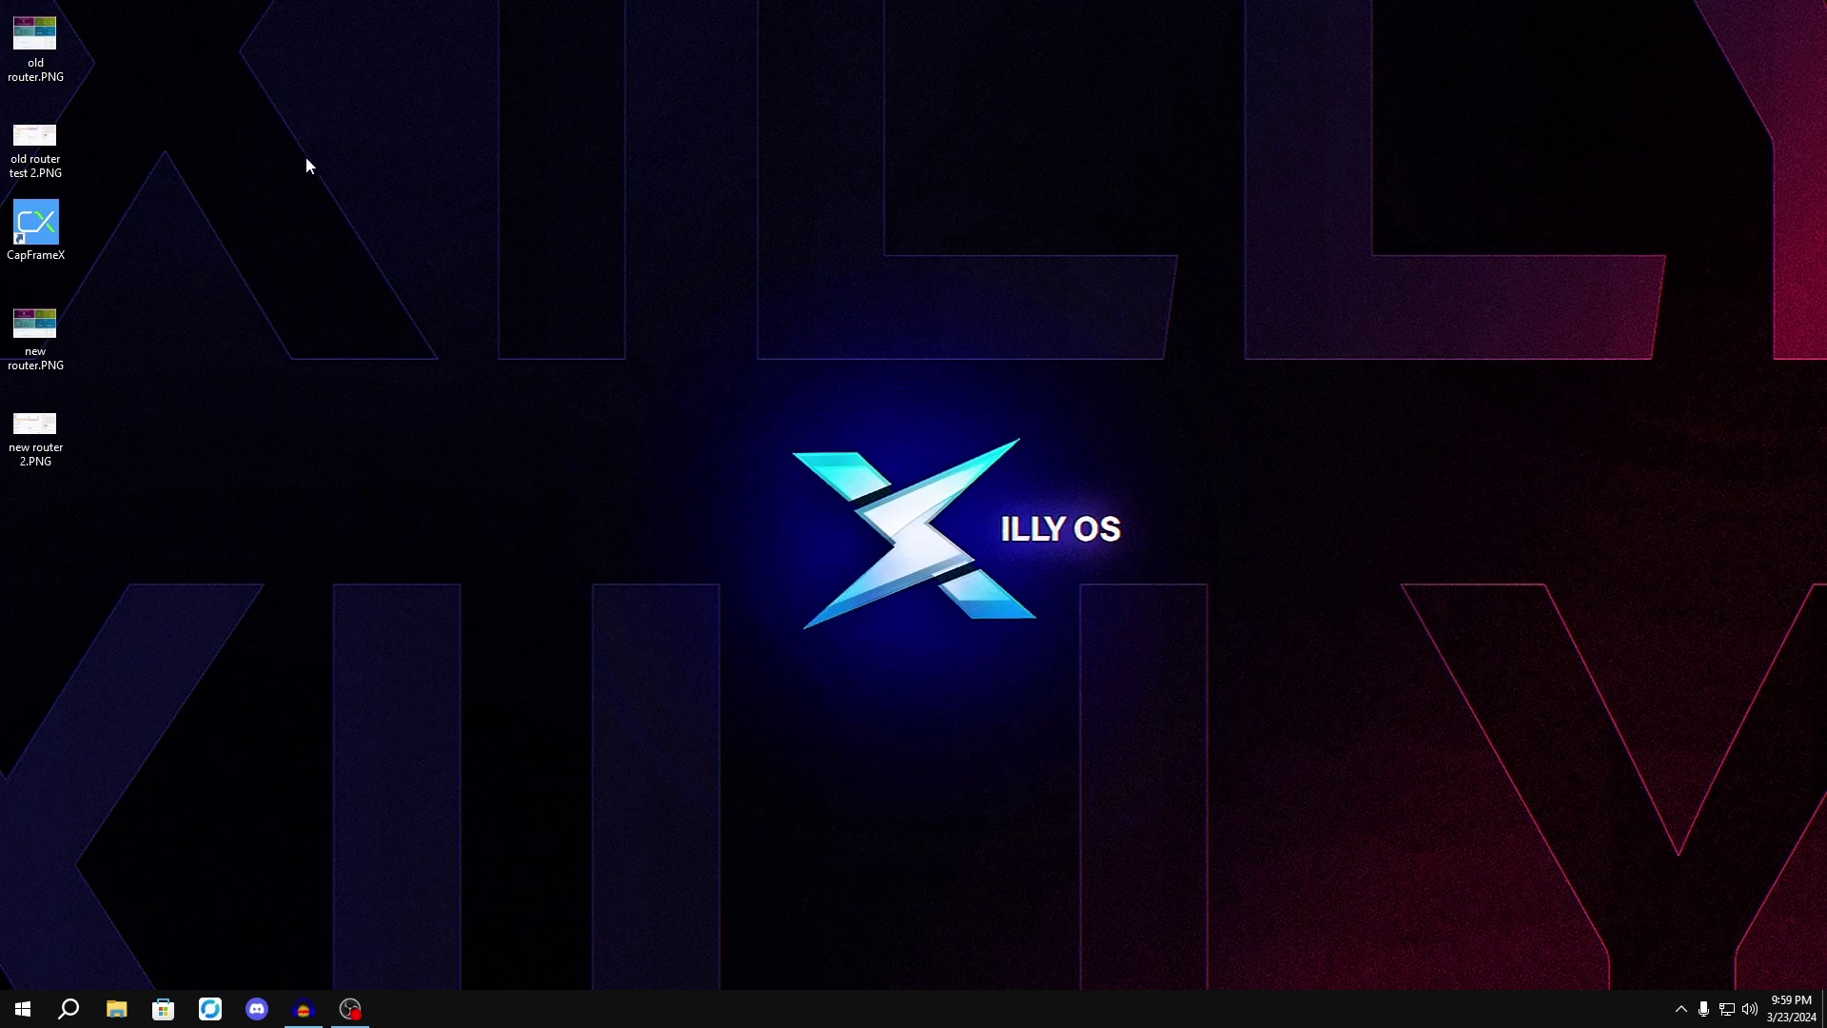
double_click(63, 145)
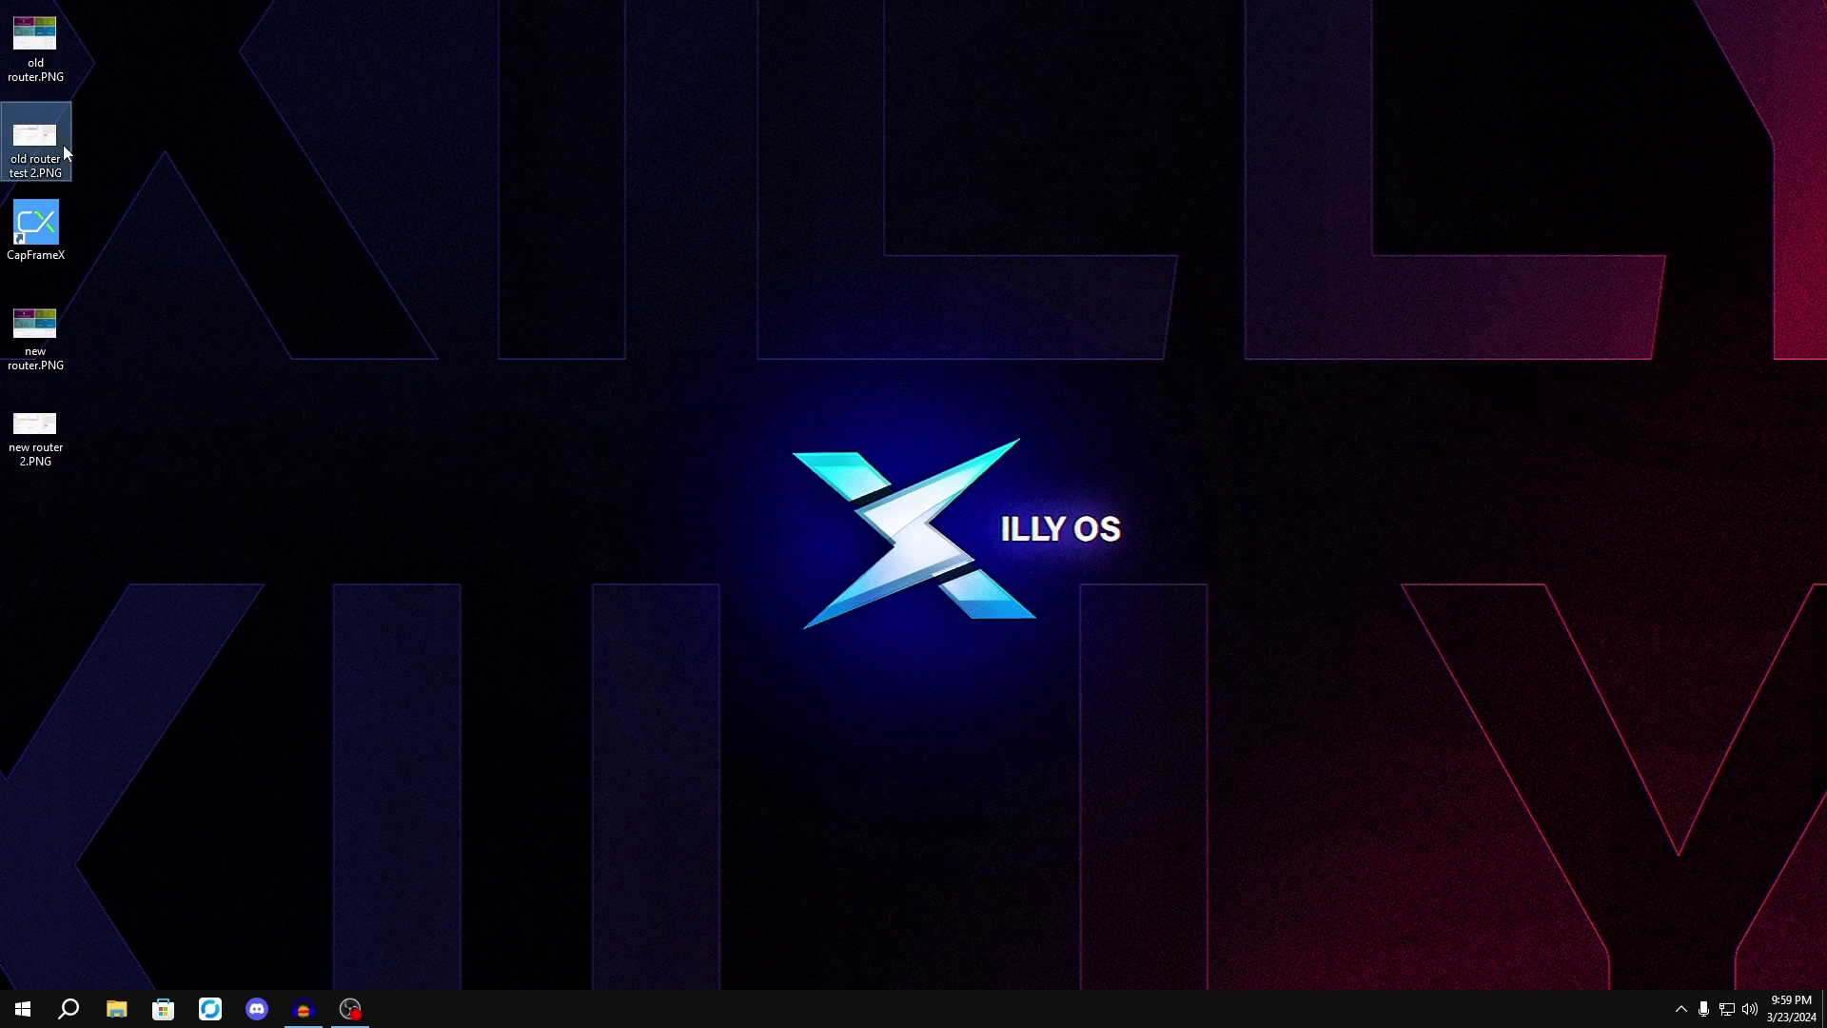
left_click_drag(507, 27, 546, 37)
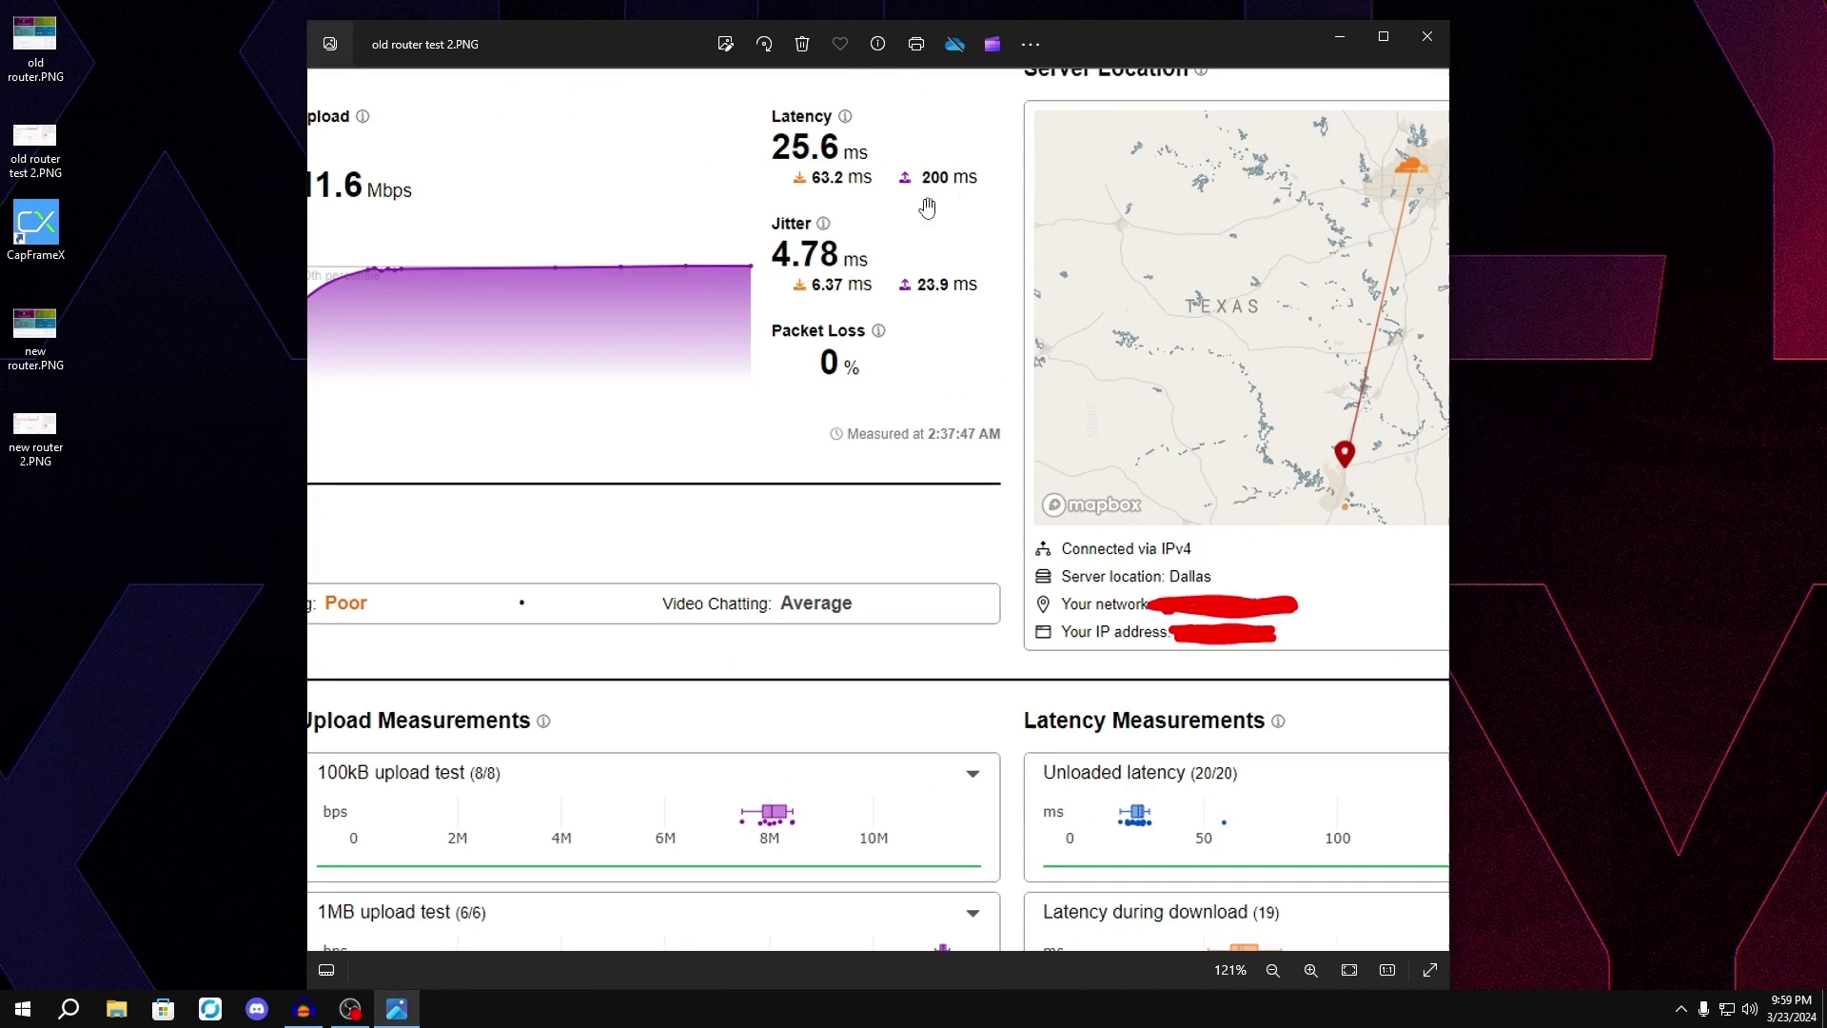
left_click(1430, 34)
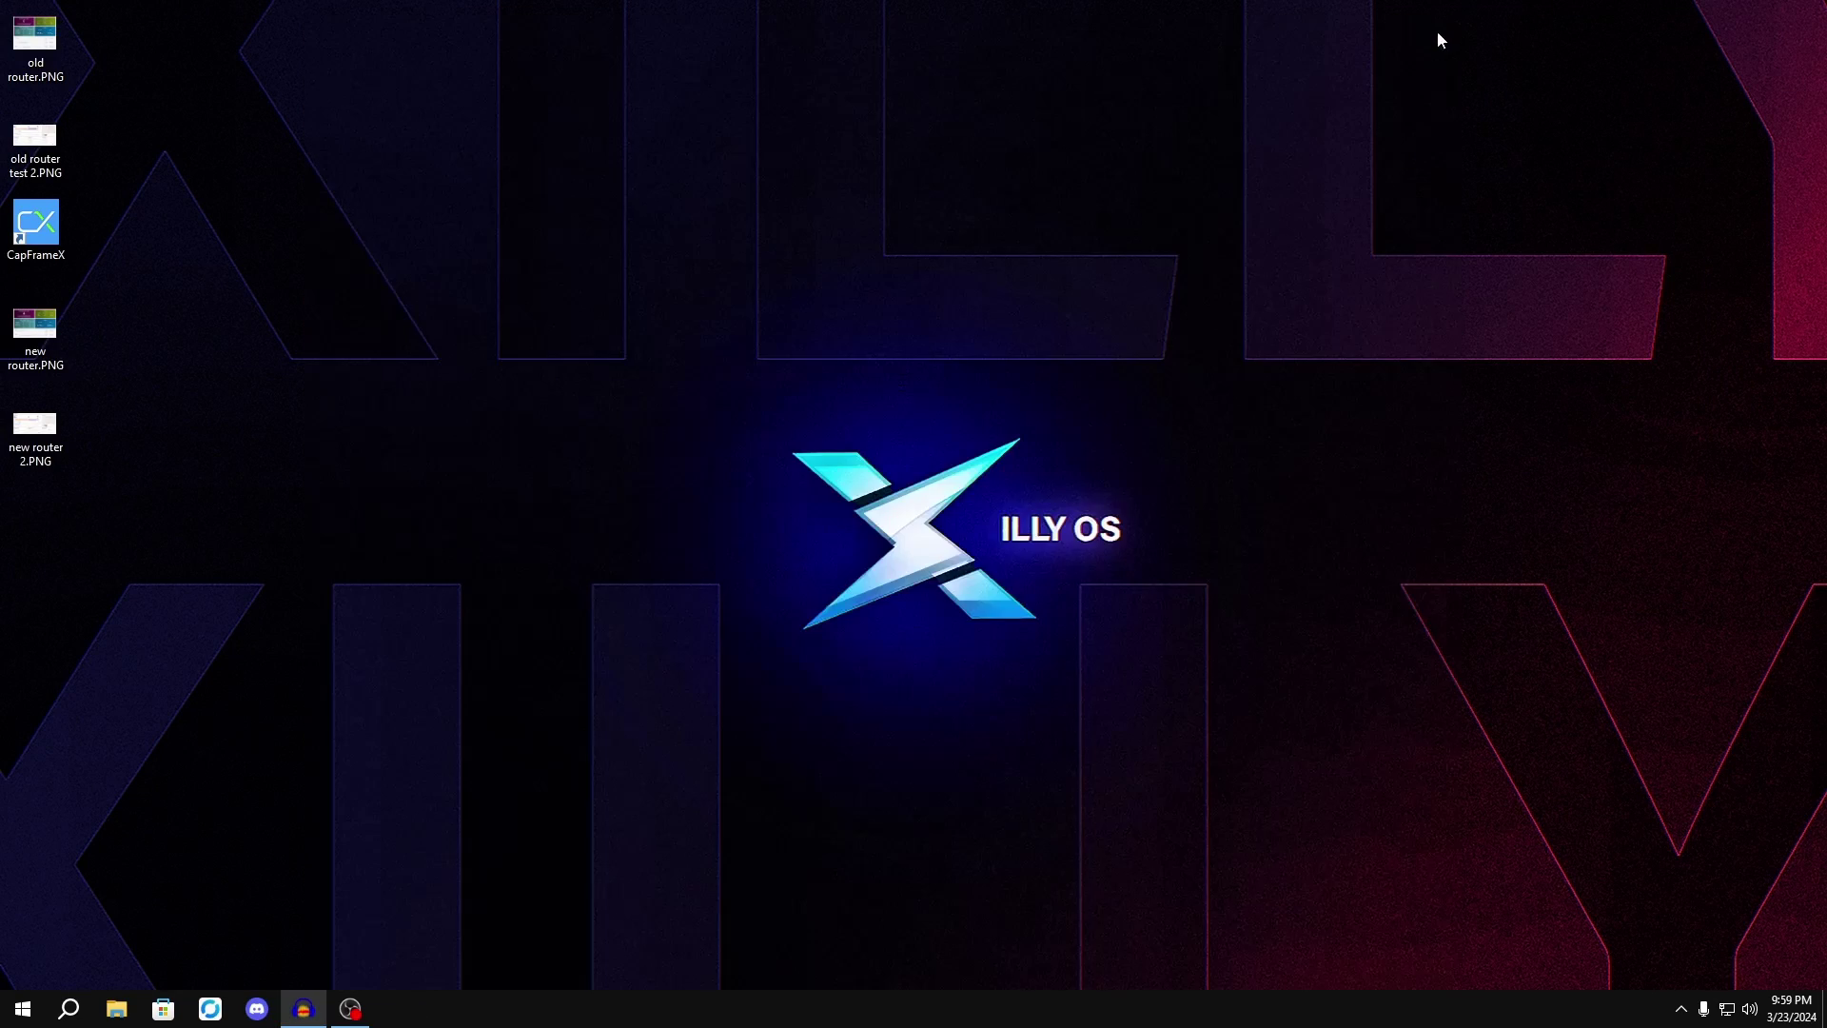
double_click(15, 447)
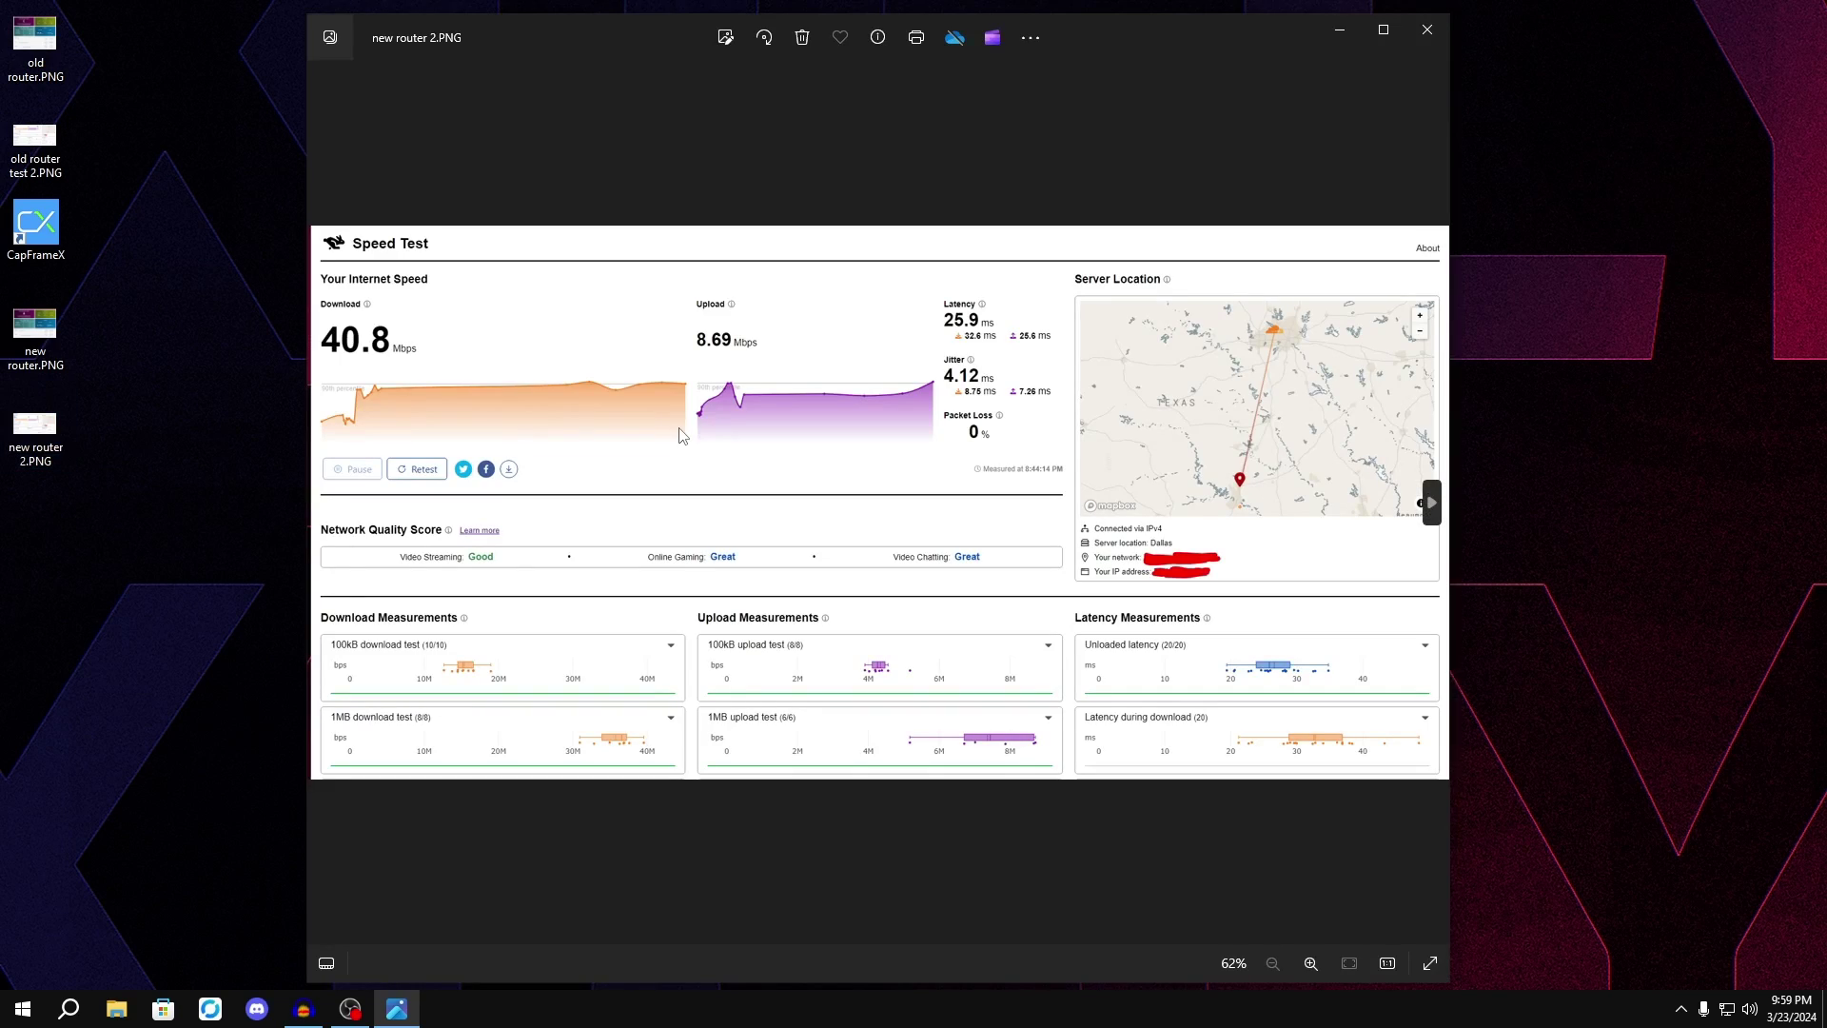
scroll(632, 517, "up", 1)
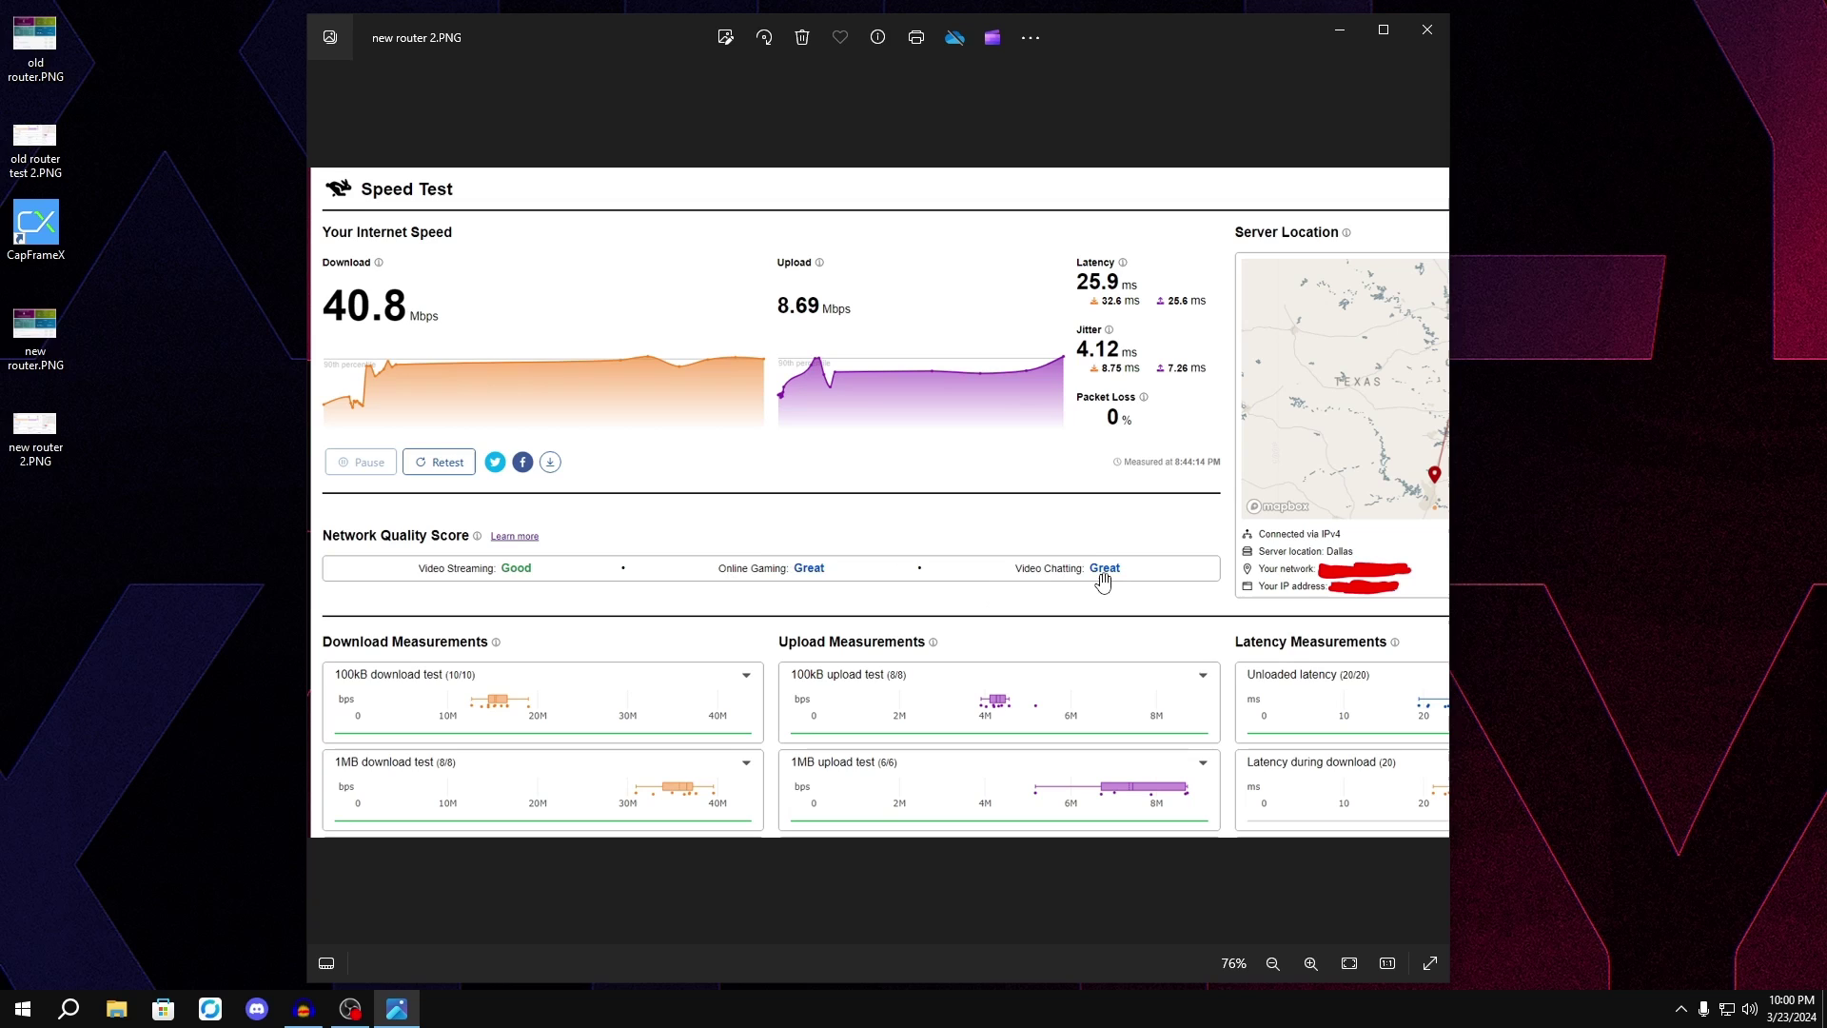
scroll(1056, 457, "up", 3)
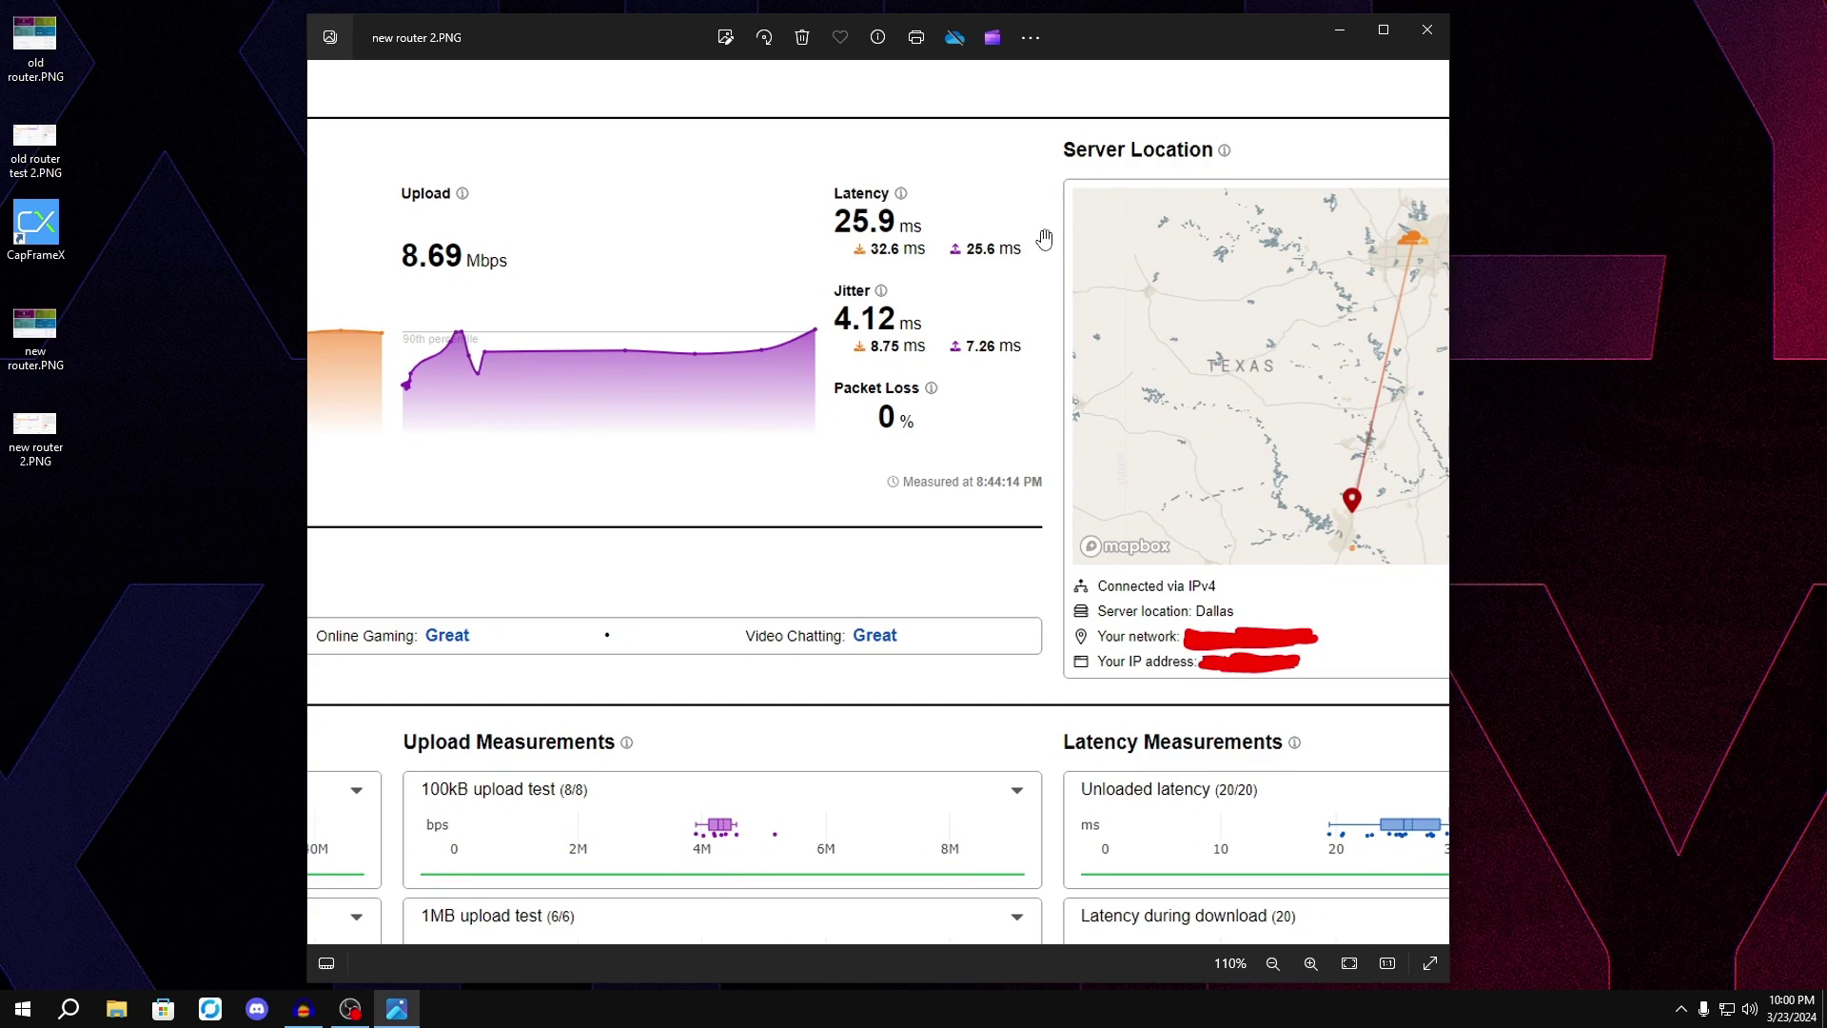
scroll(980, 276, "down", 5)
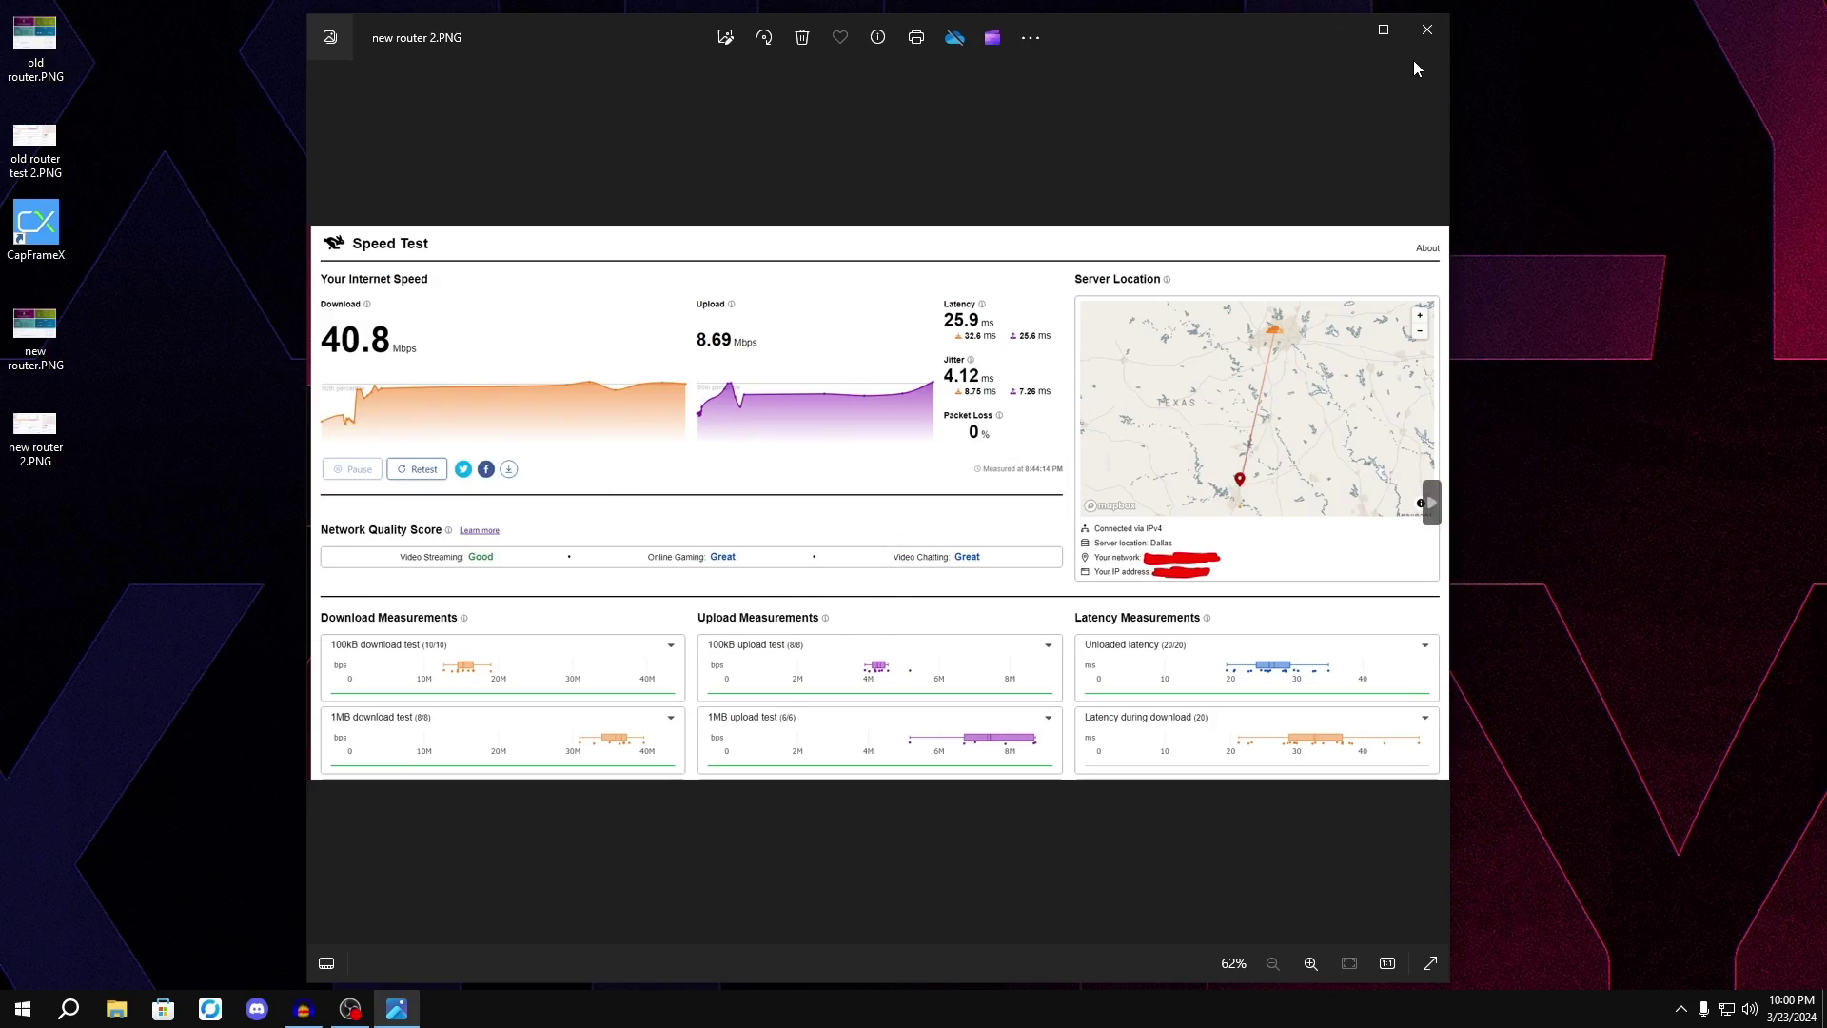
left_click(1426, 29)
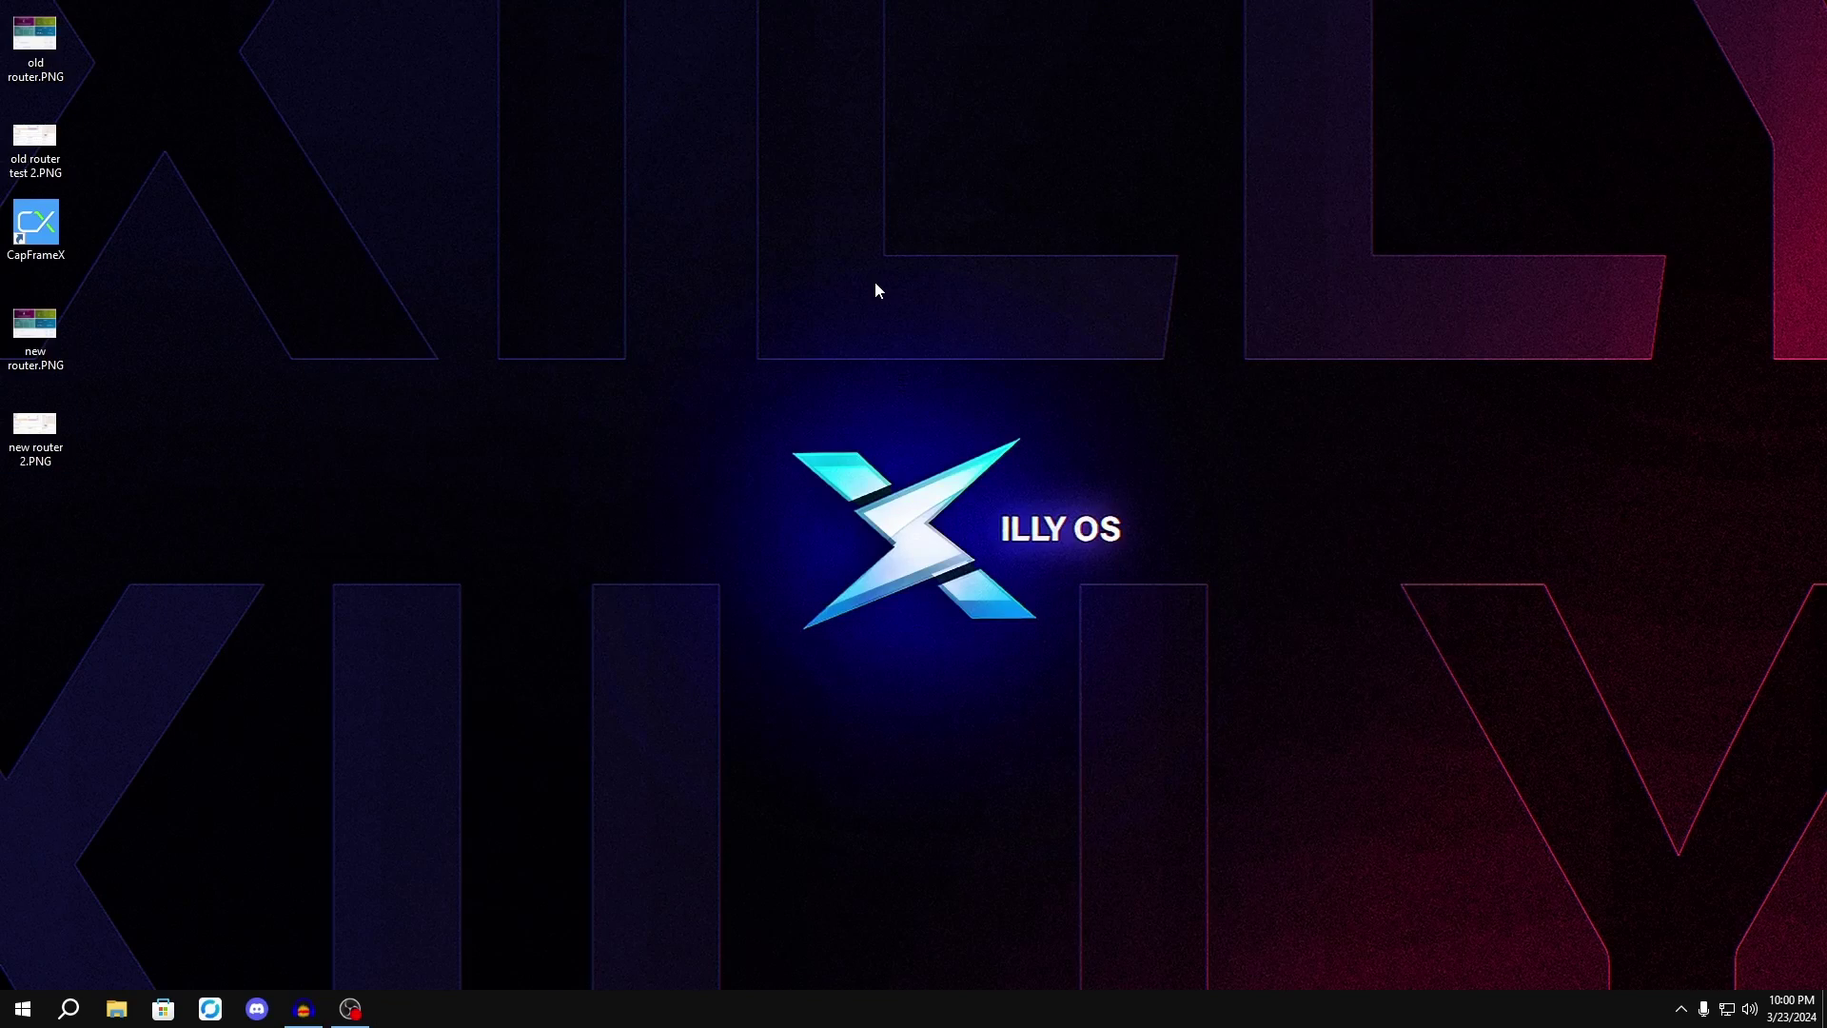
Reopen new router 2.PNG, the new router's second speed test screenshot.
double_click(41, 421)
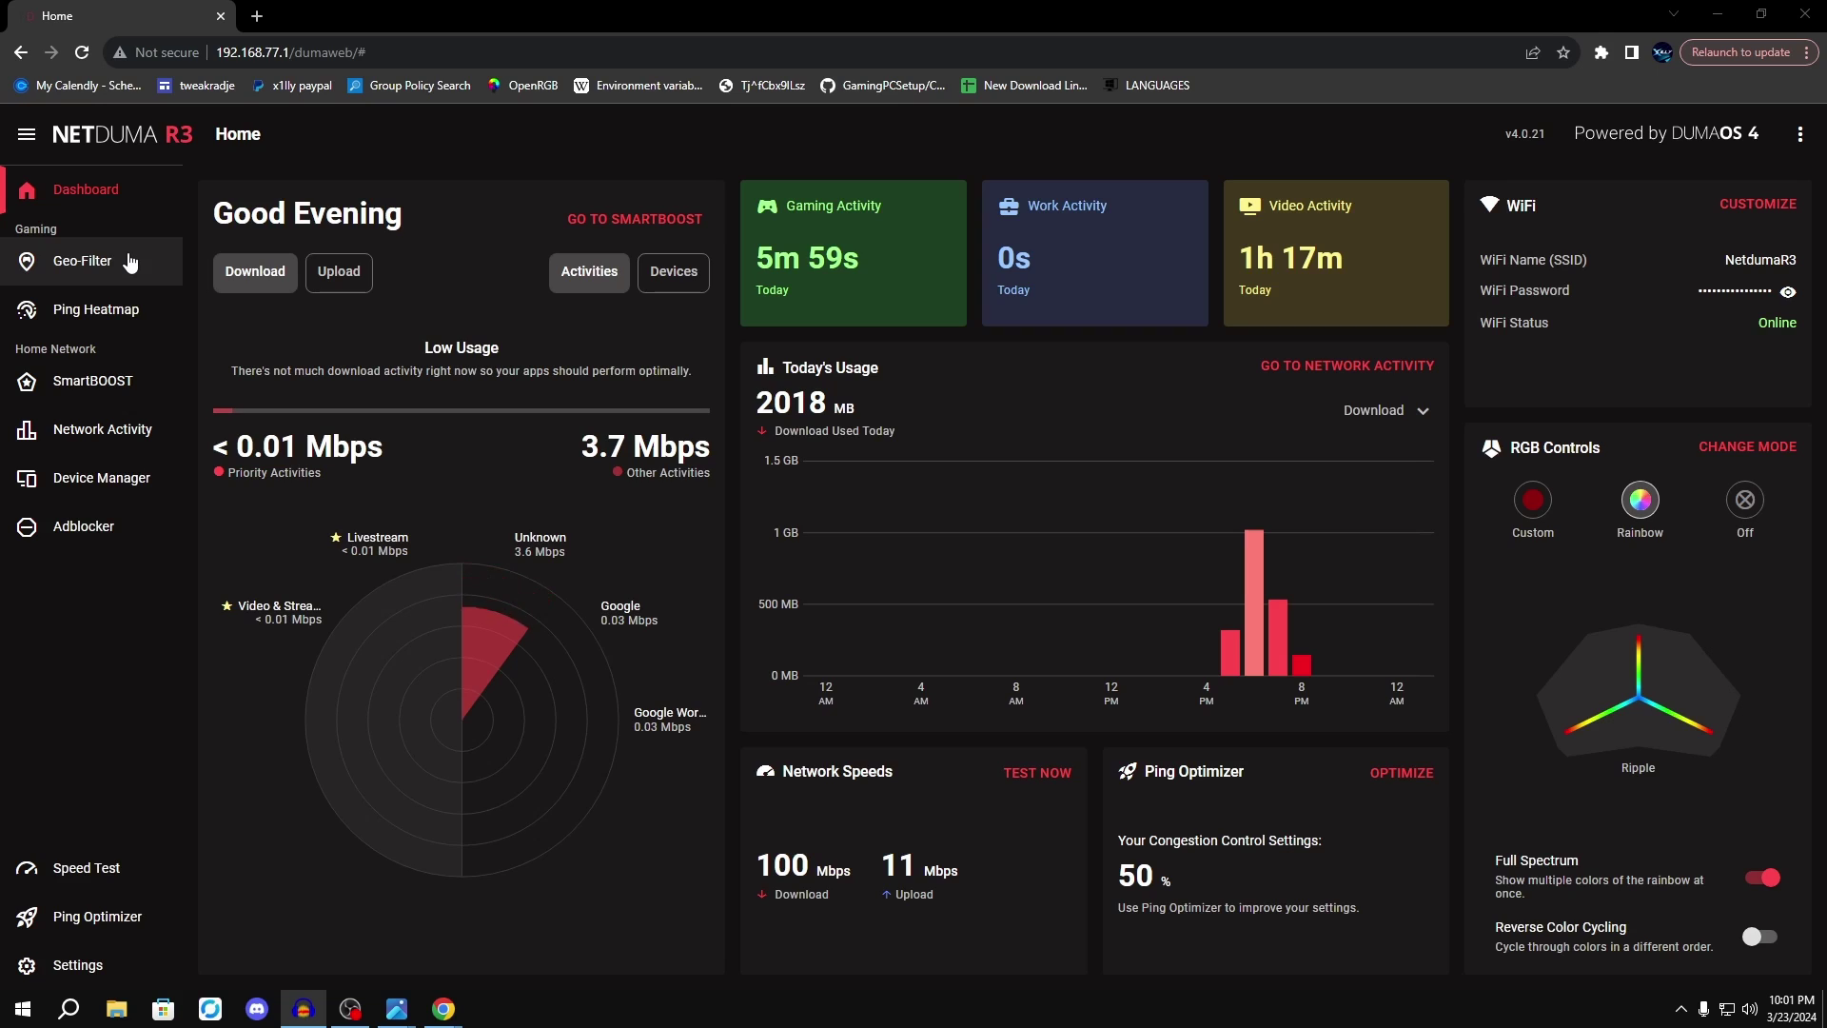
On the Geo-Filter map, shrink the Filter Size radius to about 95 mi.
left_click(131, 262)
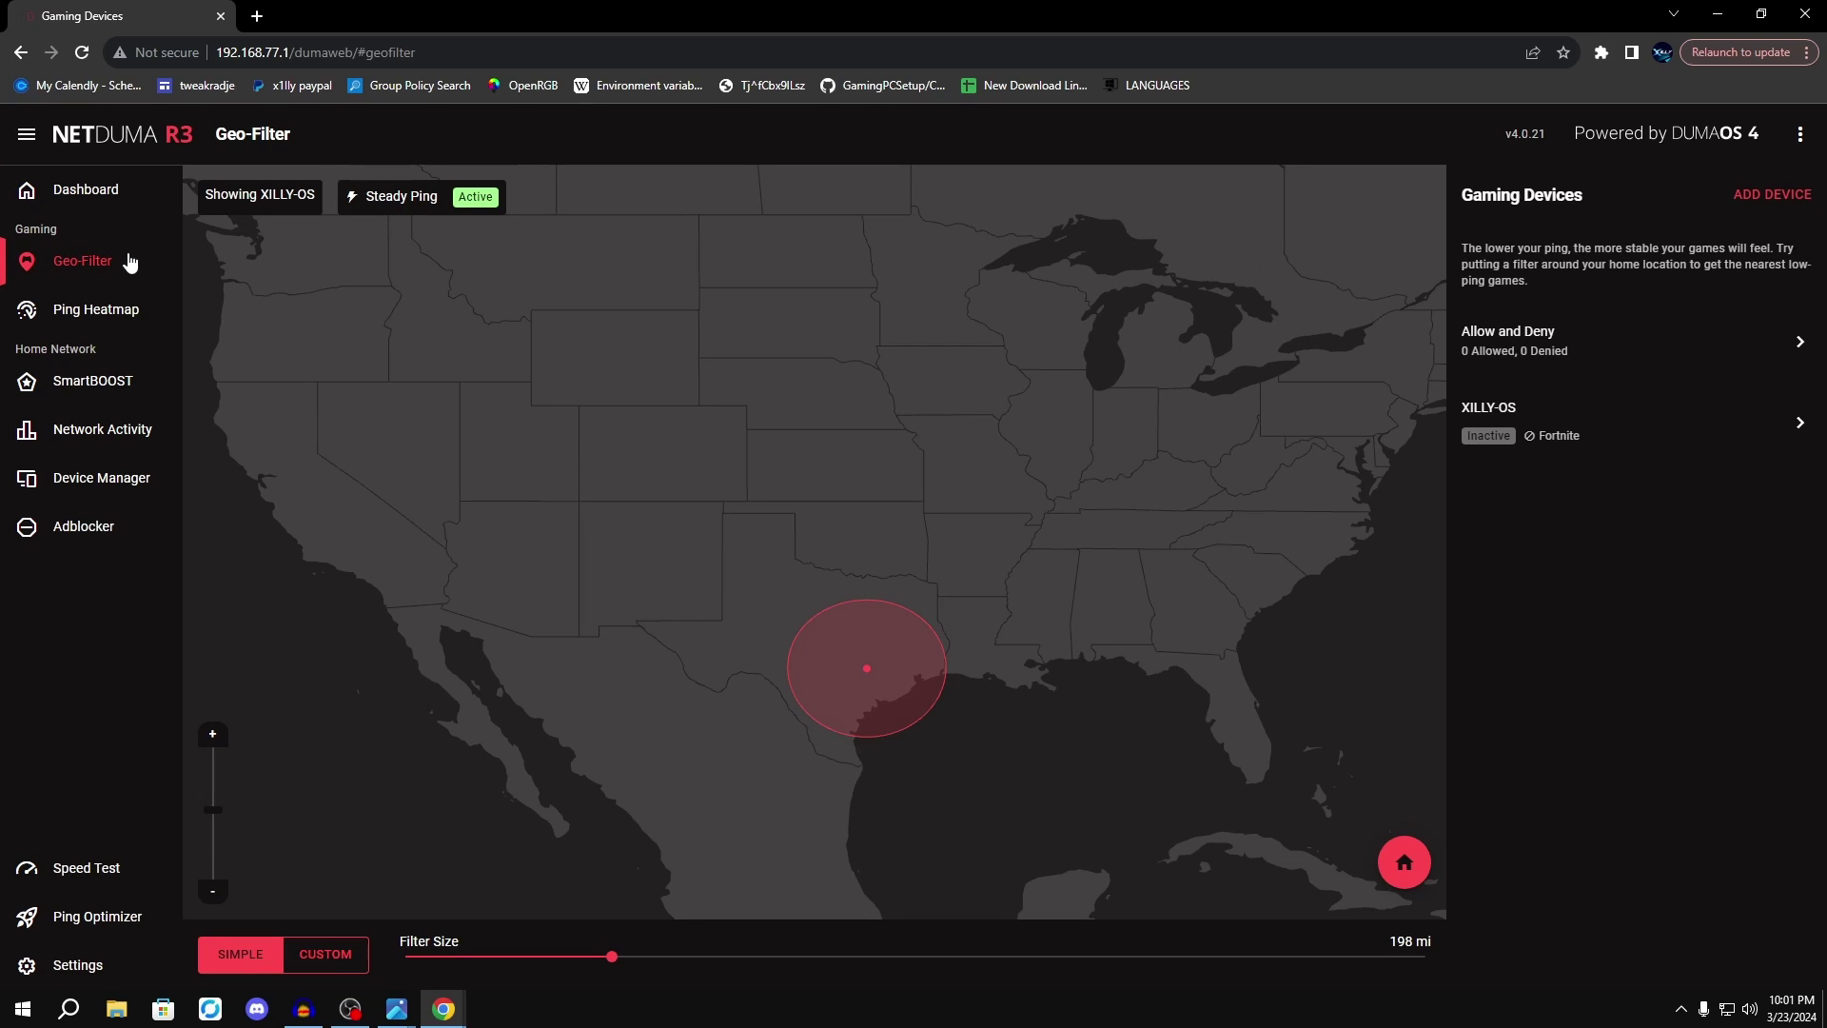
left_click(1558, 438)
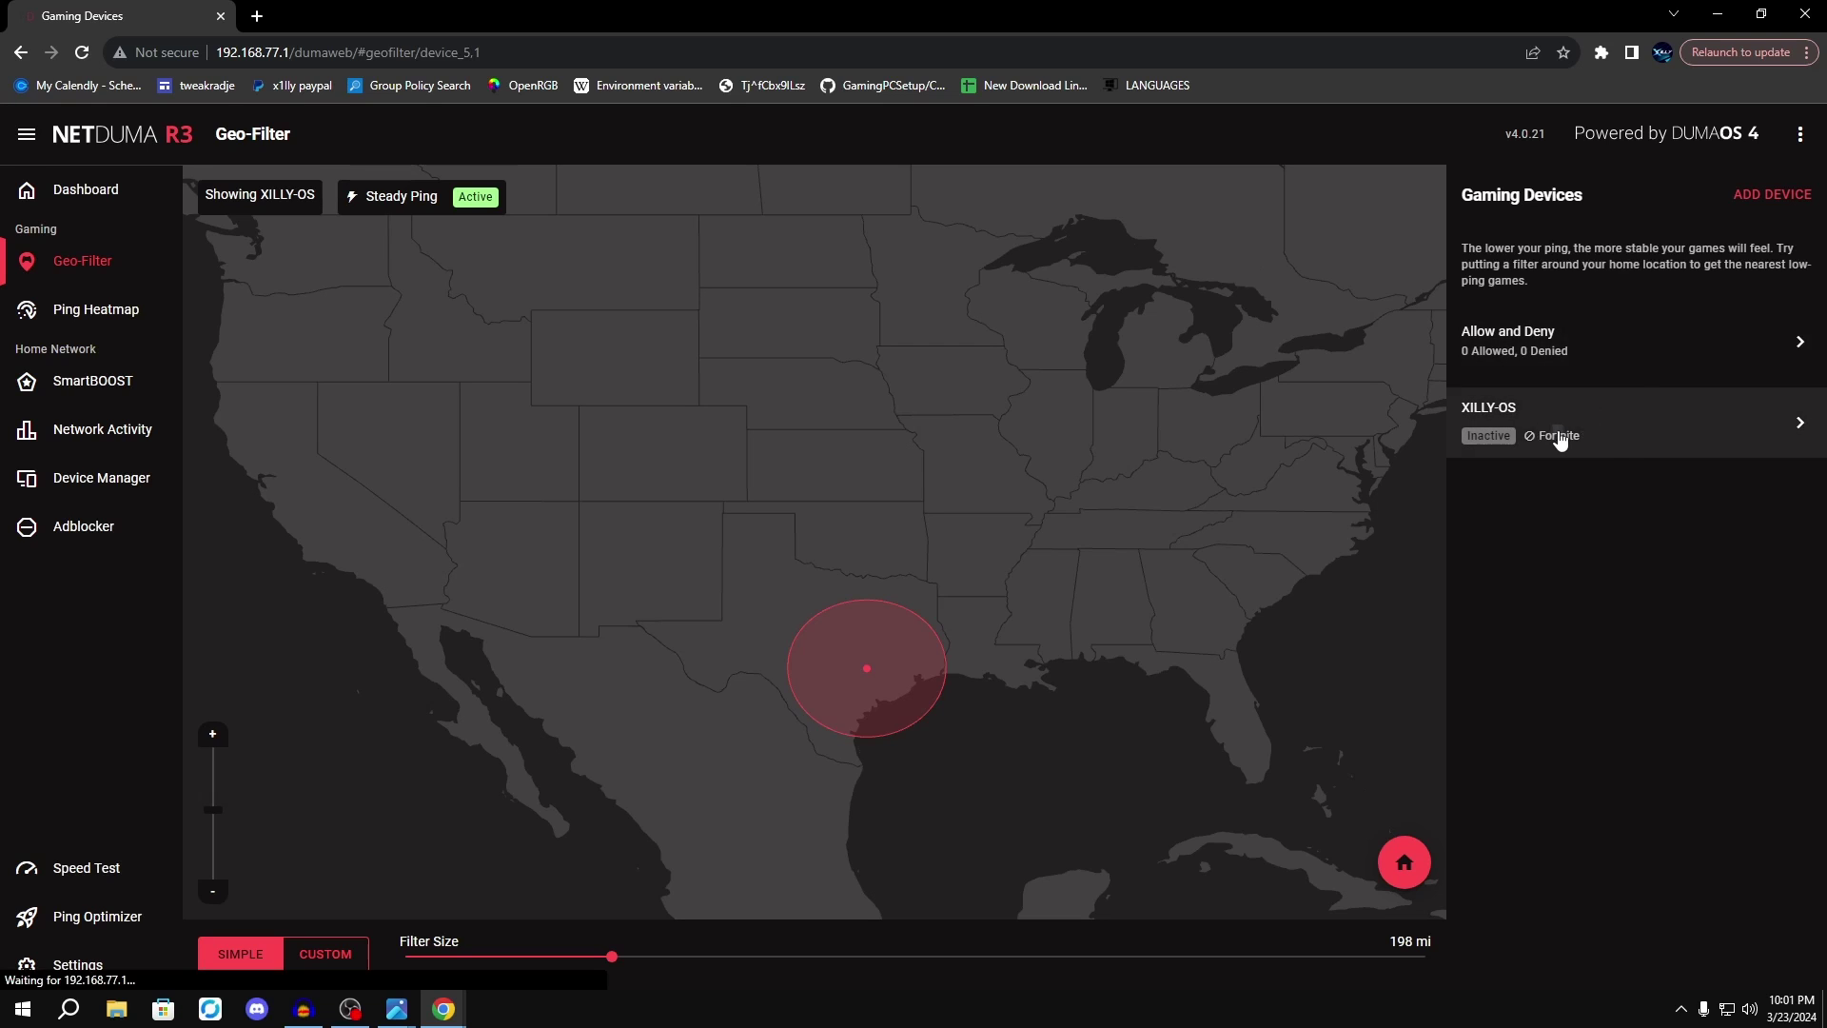
left_click(1461, 191)
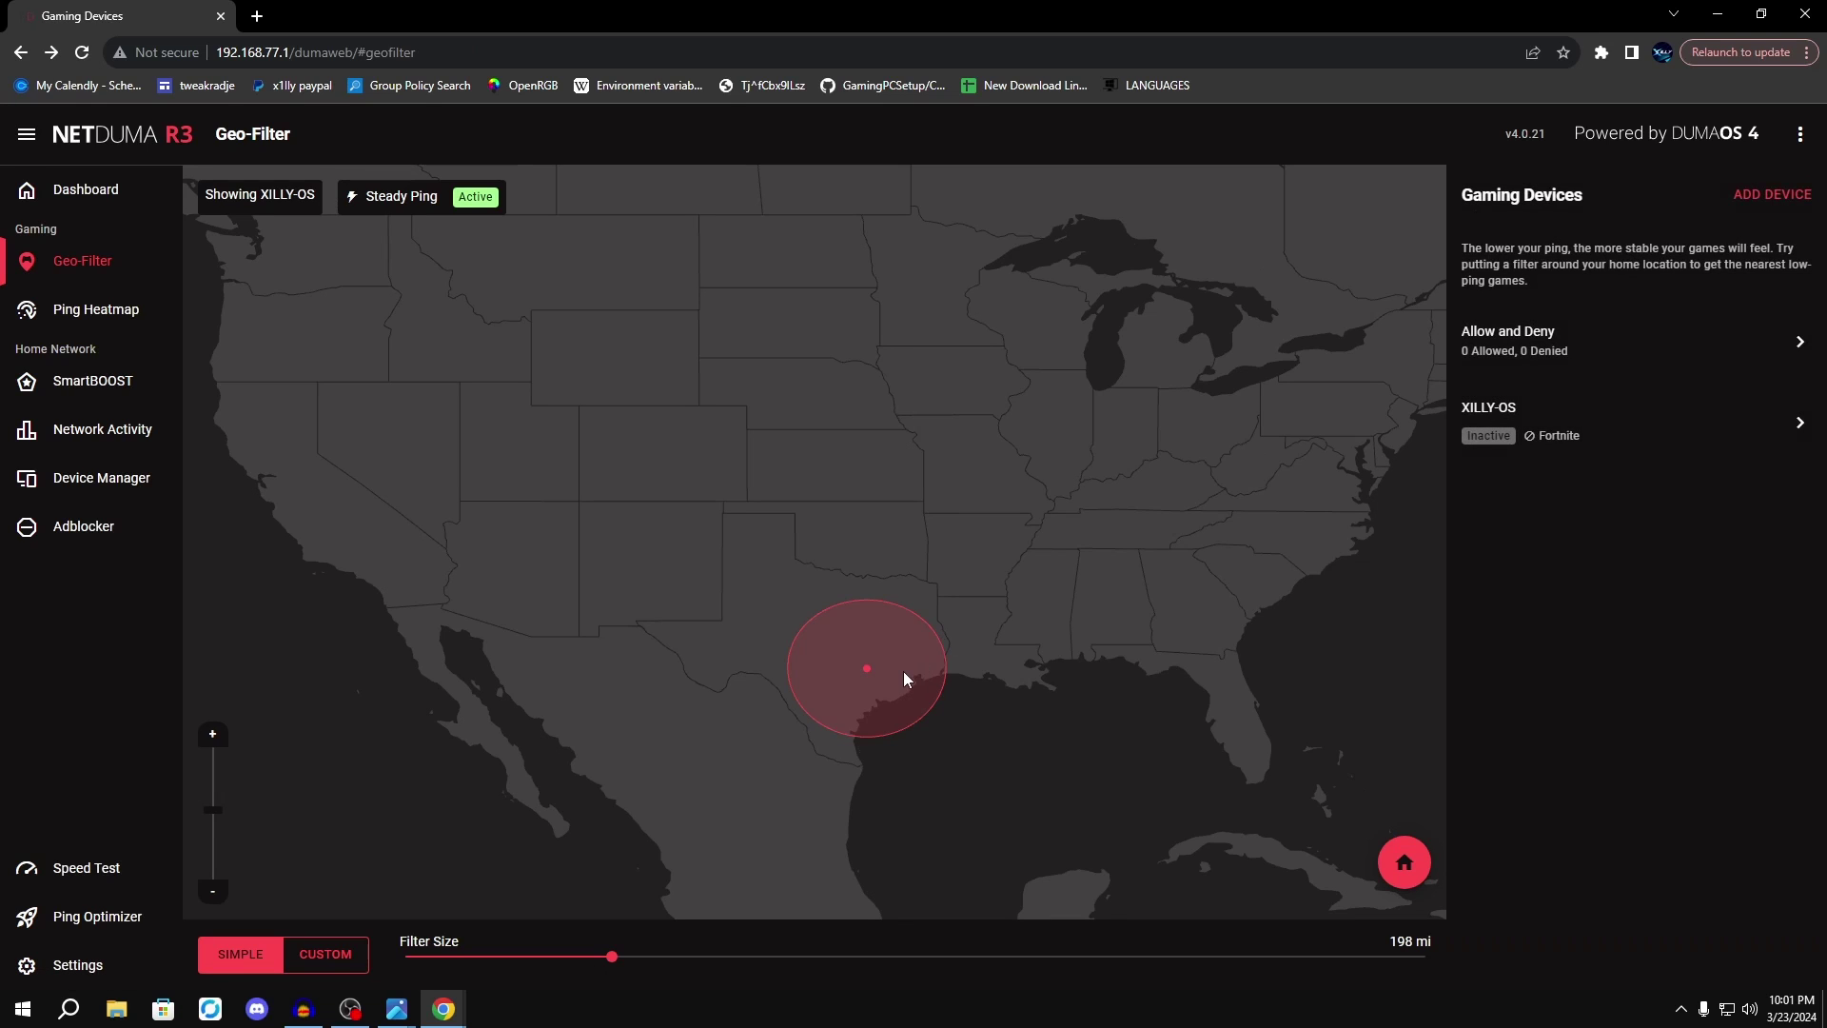
scroll(904, 670, "up", 3)
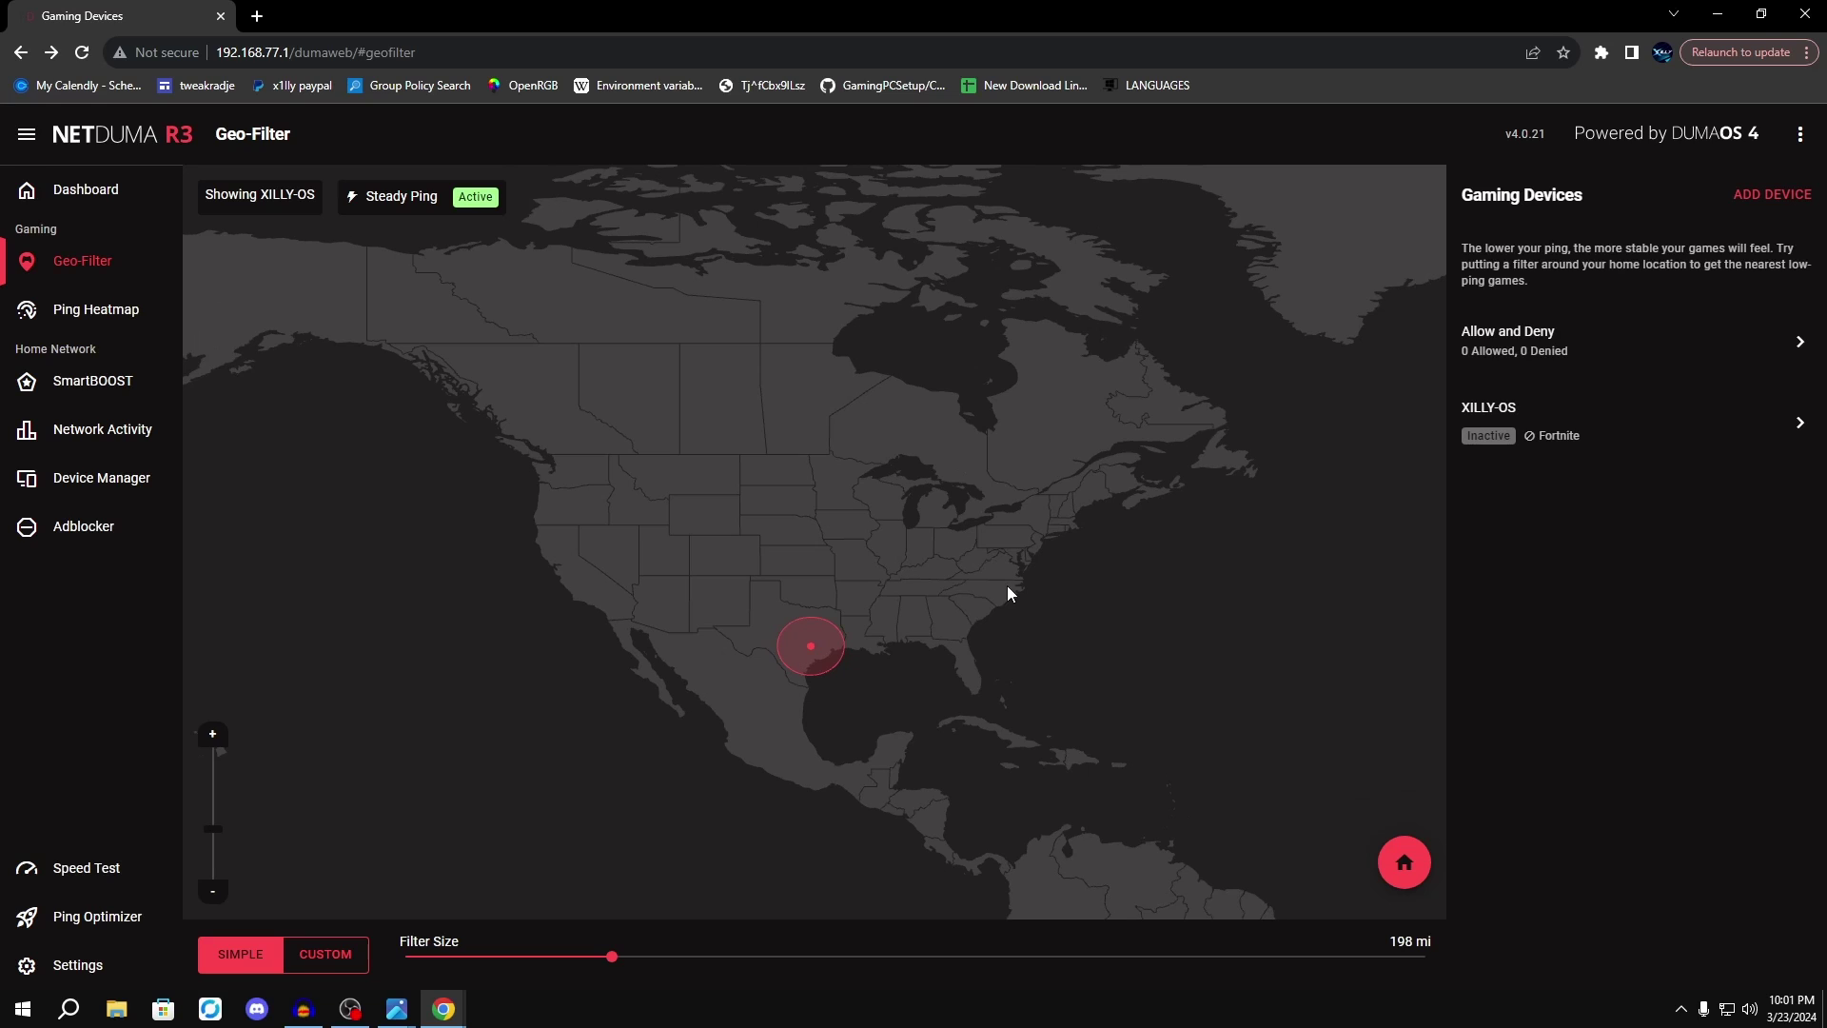
scroll(835, 634, "up", 2)
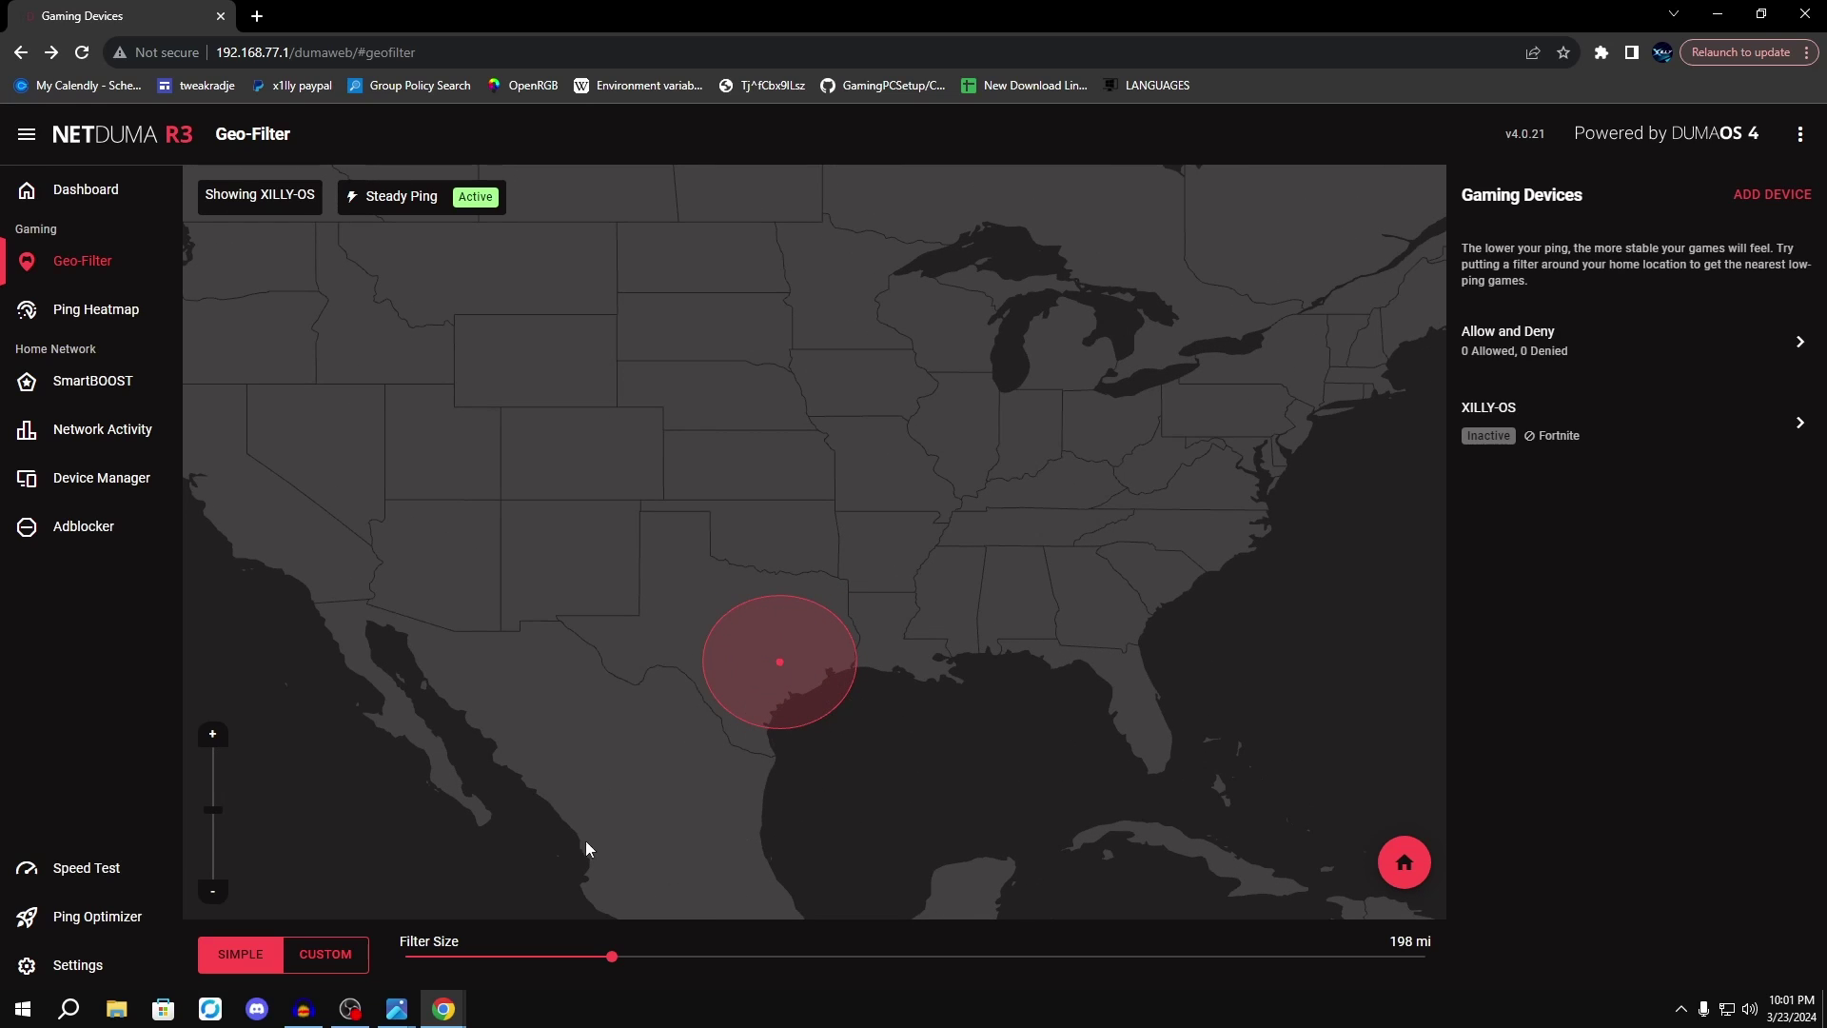
scroll(861, 704, "down", 1)
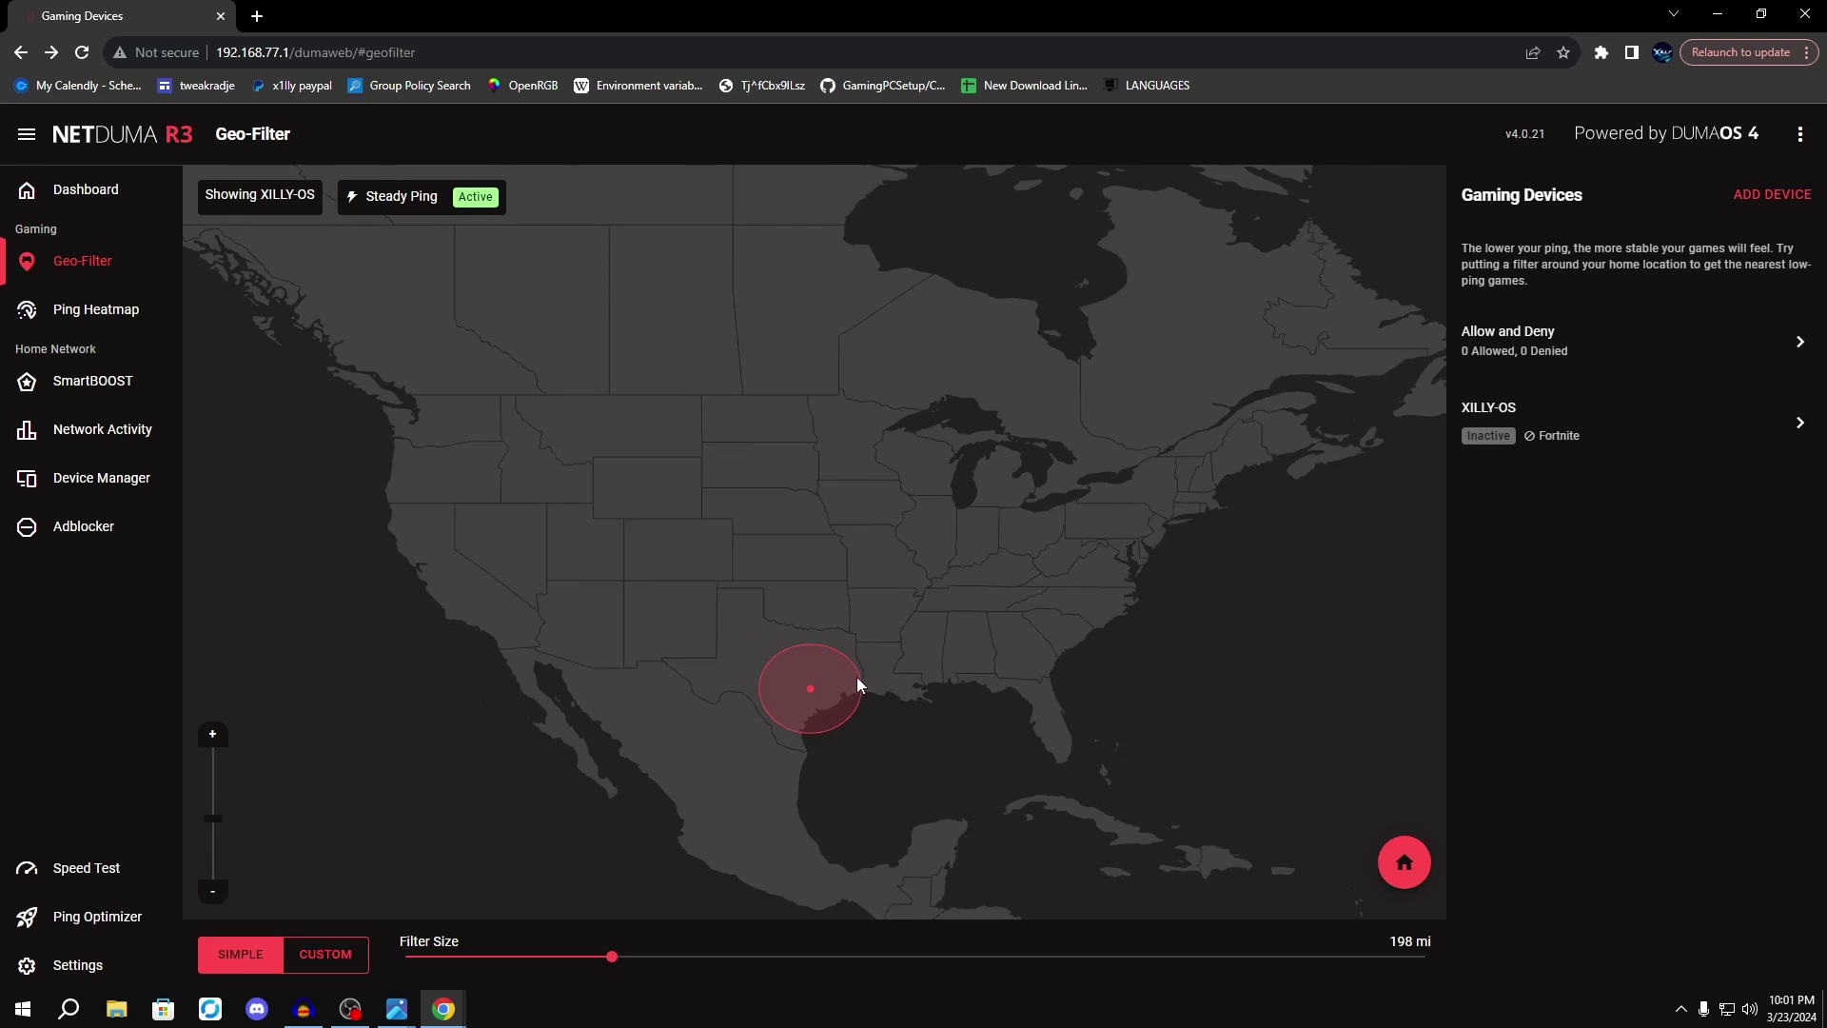
left_click_drag(614, 956, 457, 910)
scroll(761, 682, "up", 1)
left_click_drag(784, 677, 811, 635)
scroll(829, 647, "down", 1)
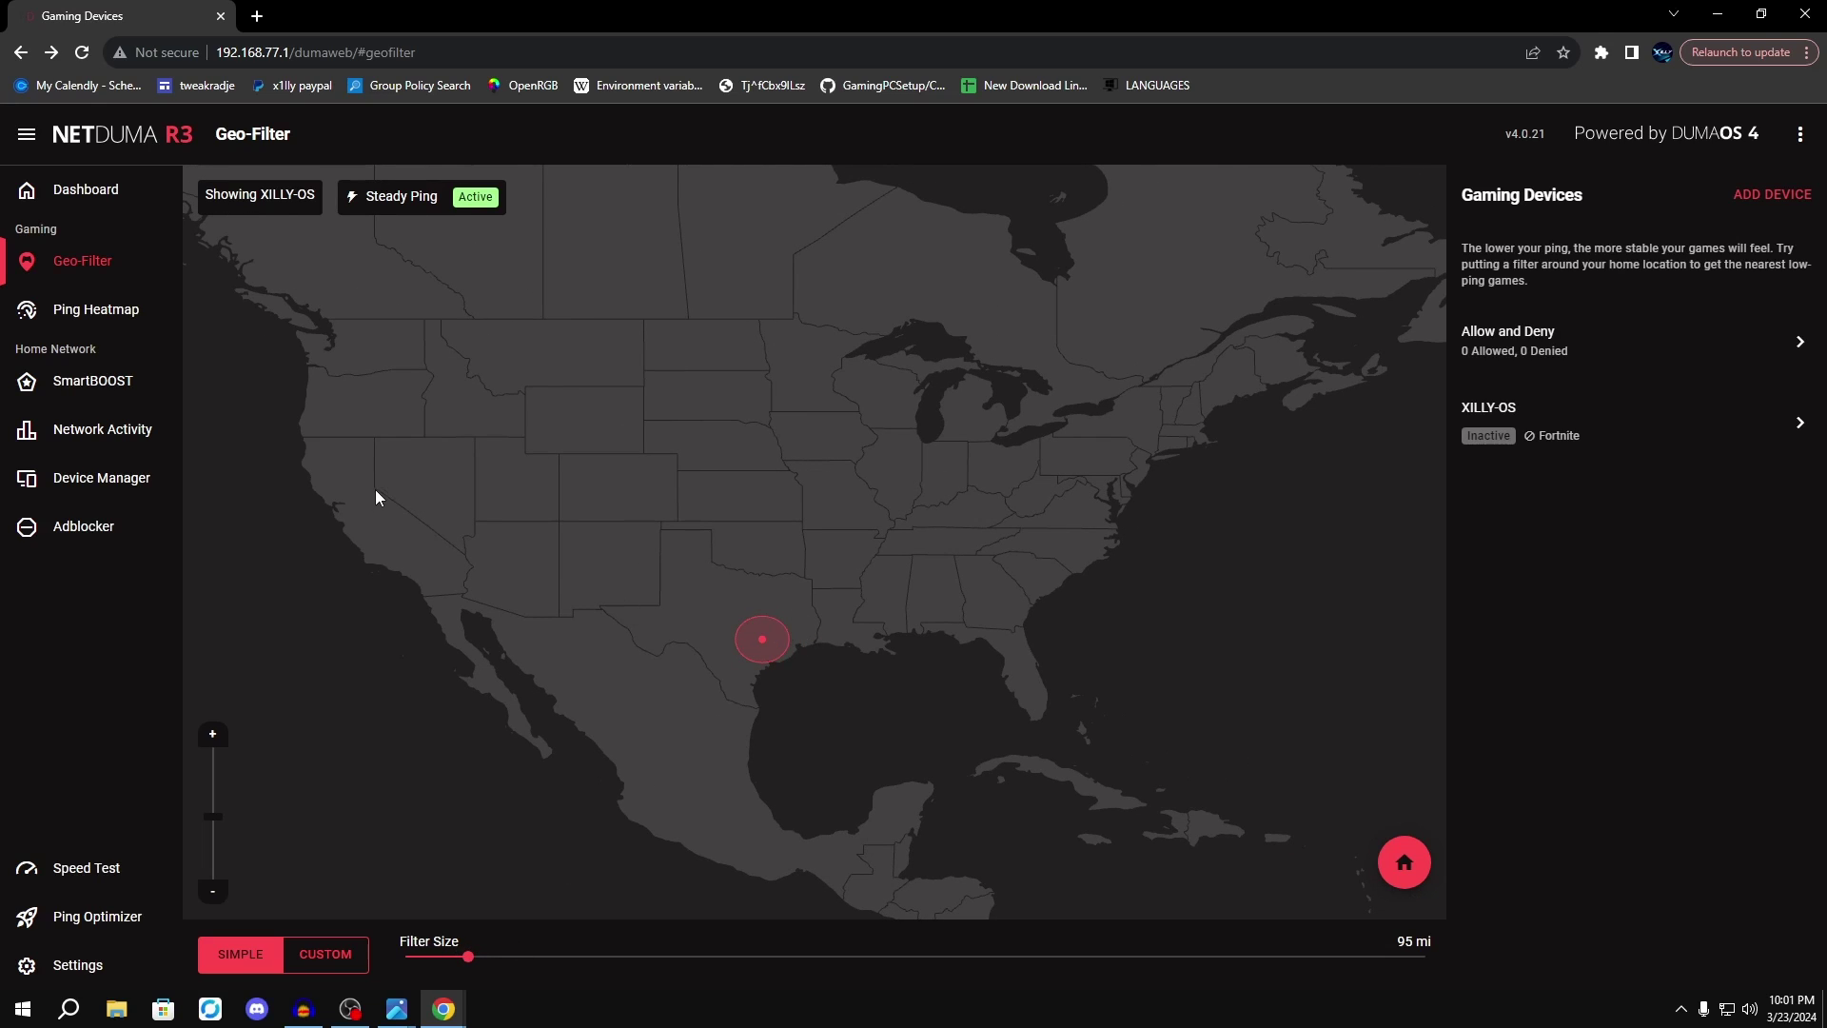
Add XILLY-OS as a gaming device for Call of Duty (Series).
left_click(1760, 194)
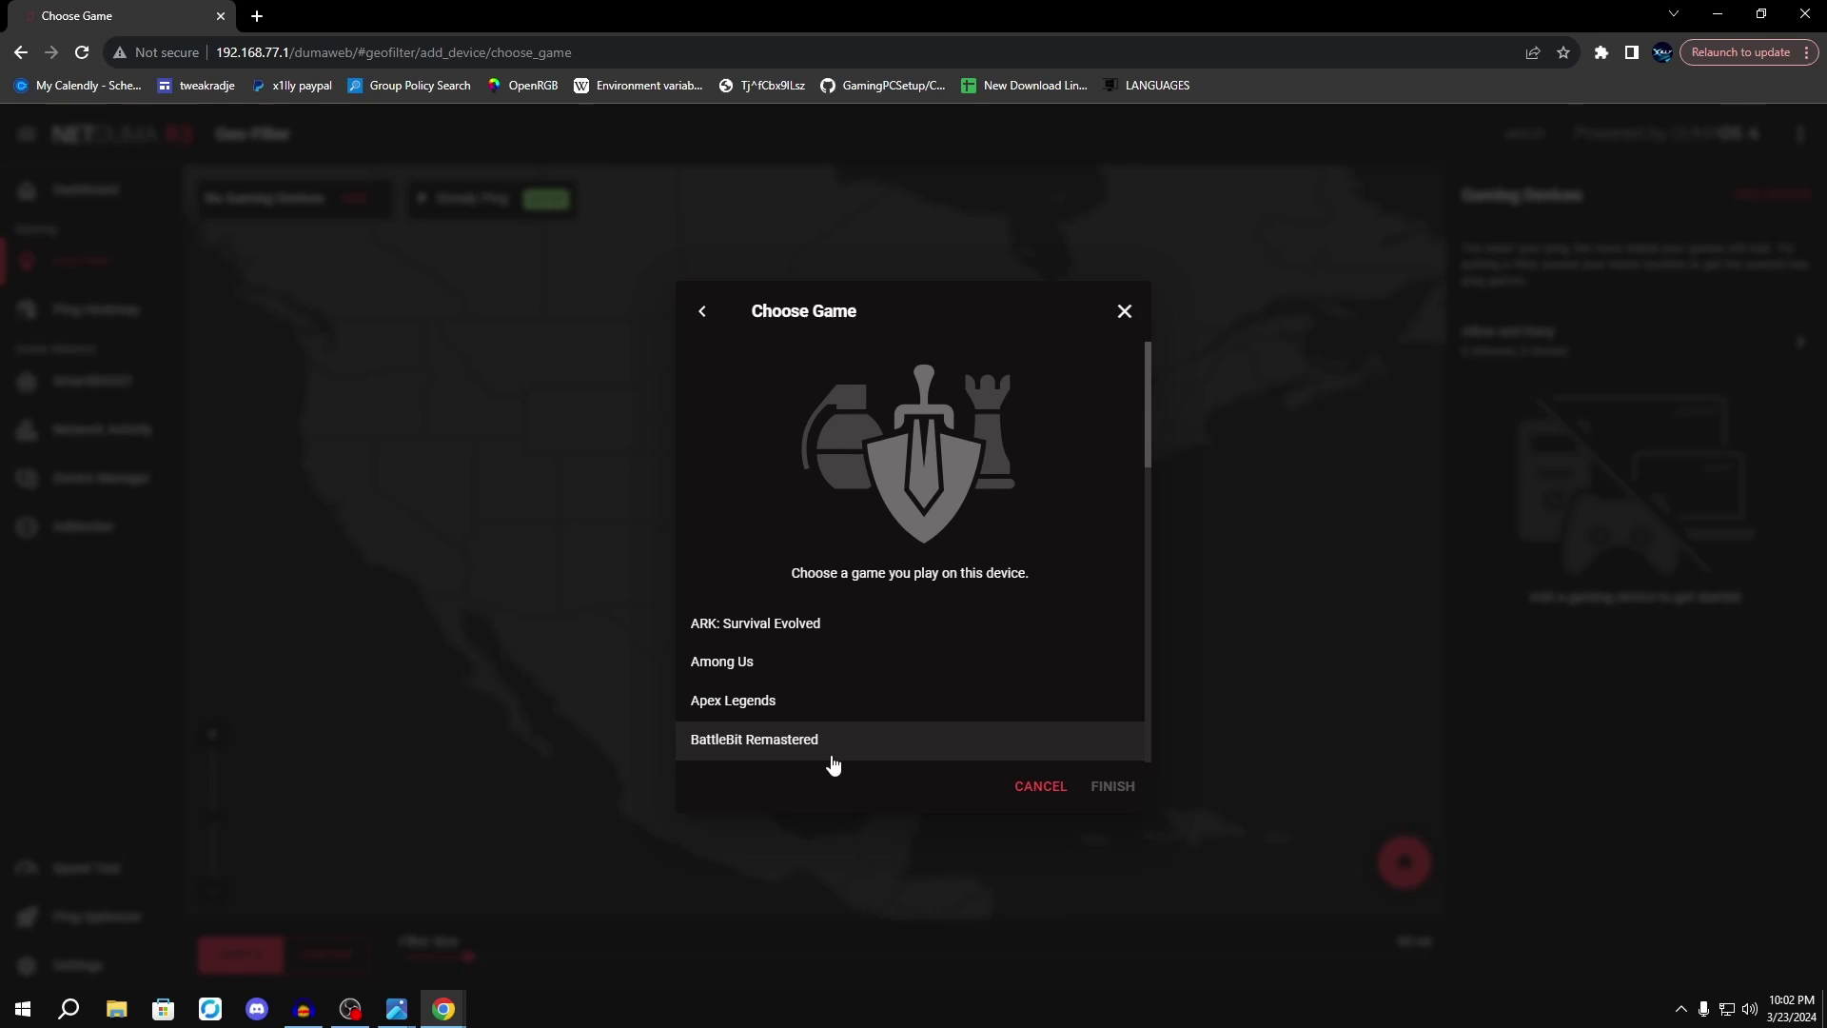
scroll(808, 637, "down", 3)
left_click(782, 495)
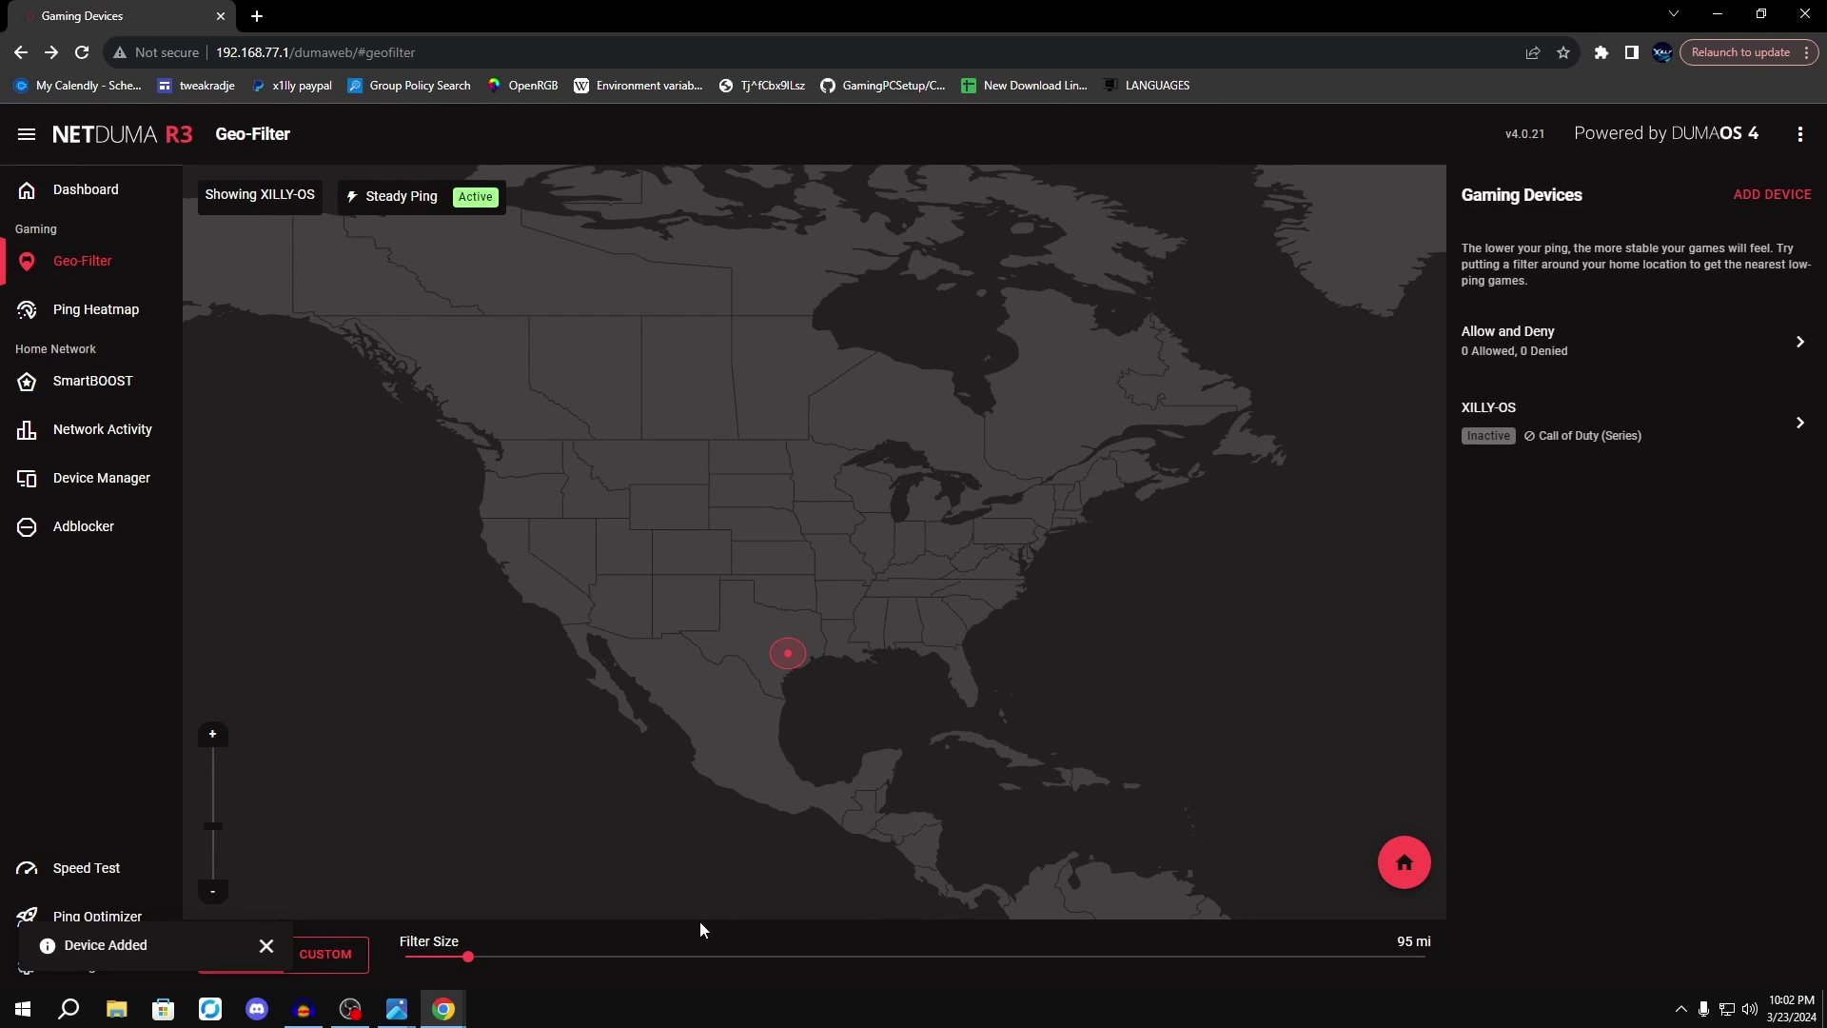
left_click_drag(470, 957, 689, 937)
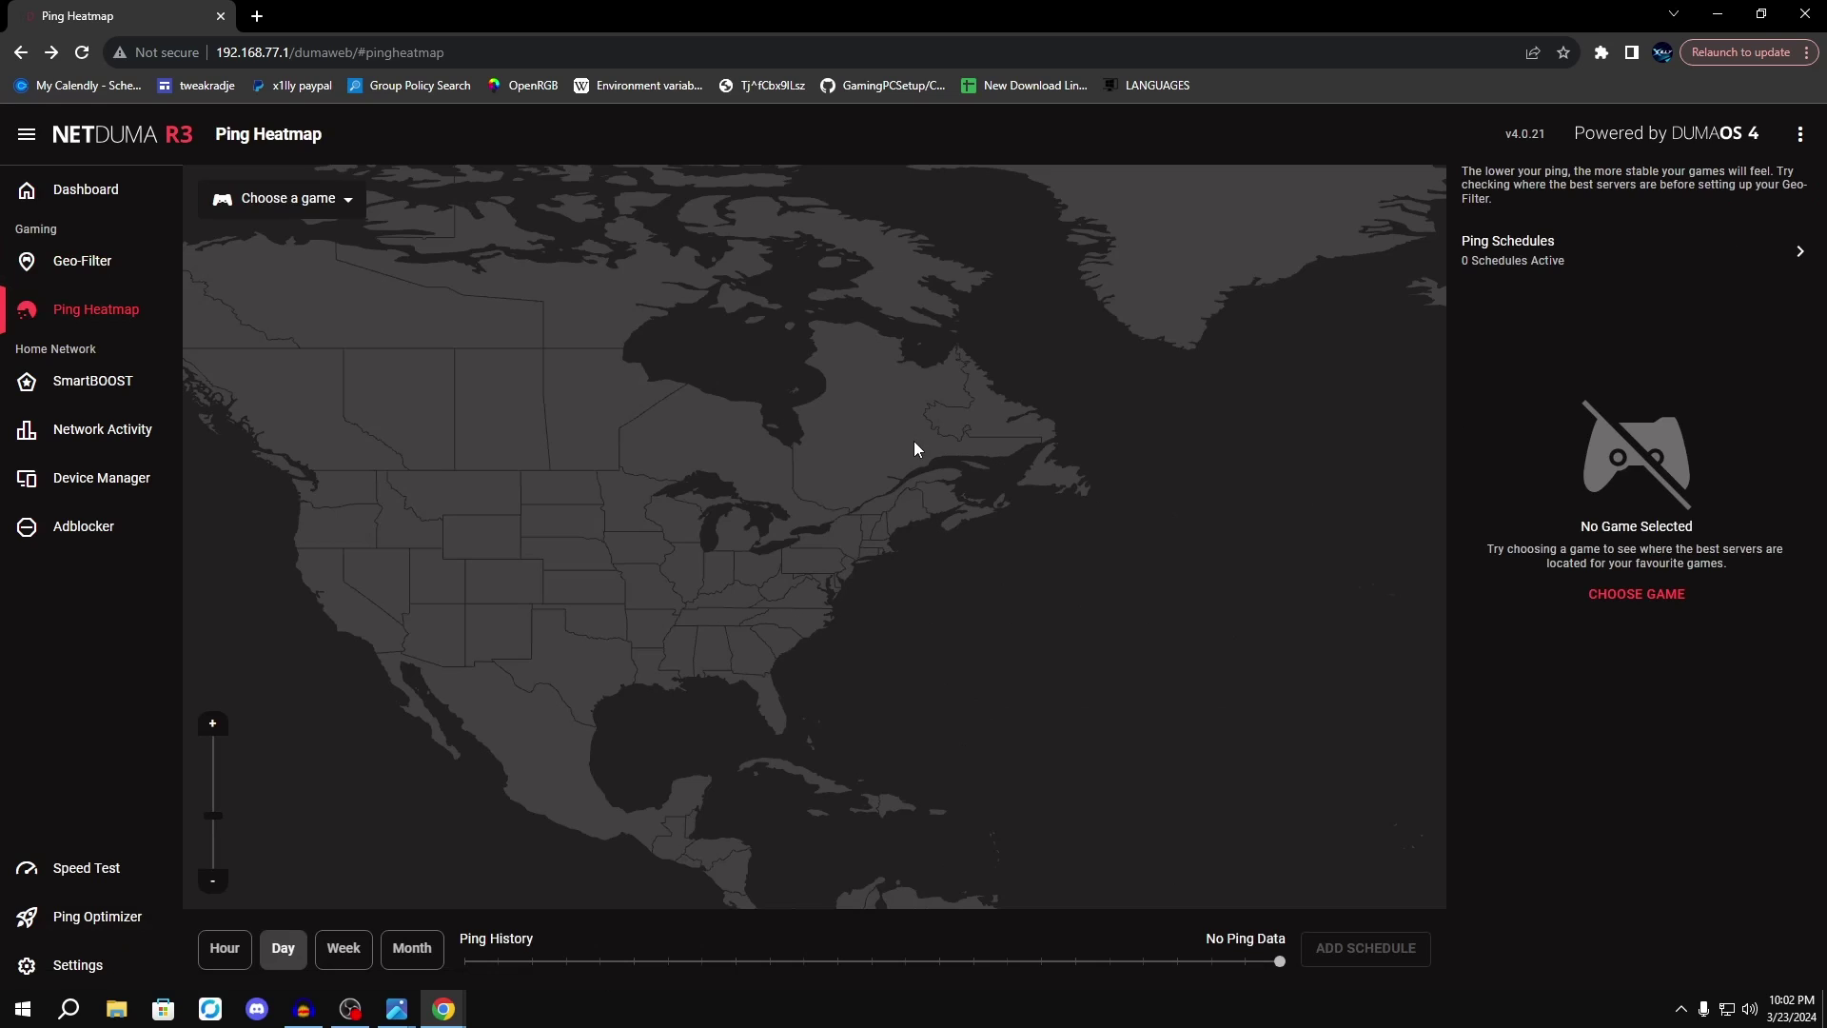
Show CoD: Warzone server pings on the Ping Heatmap and pan to the US servers.
left_click_drag(709, 526, 812, 521)
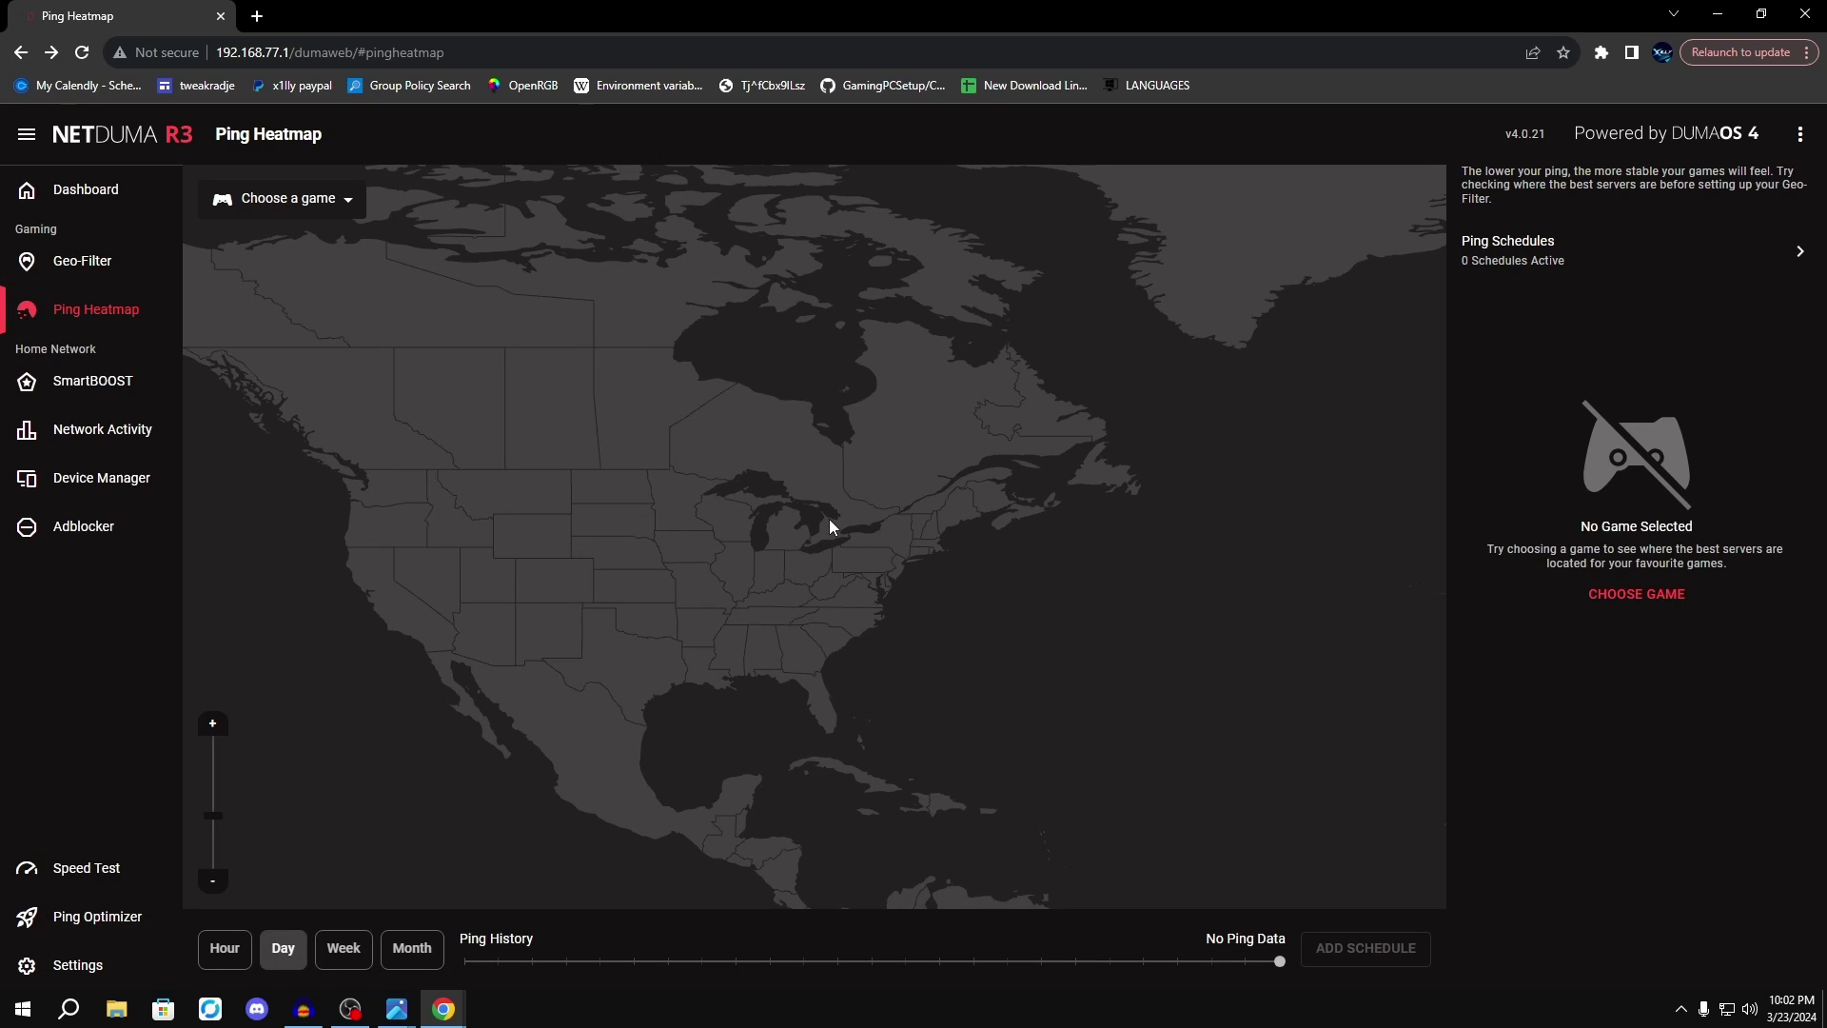
left_click(249, 206)
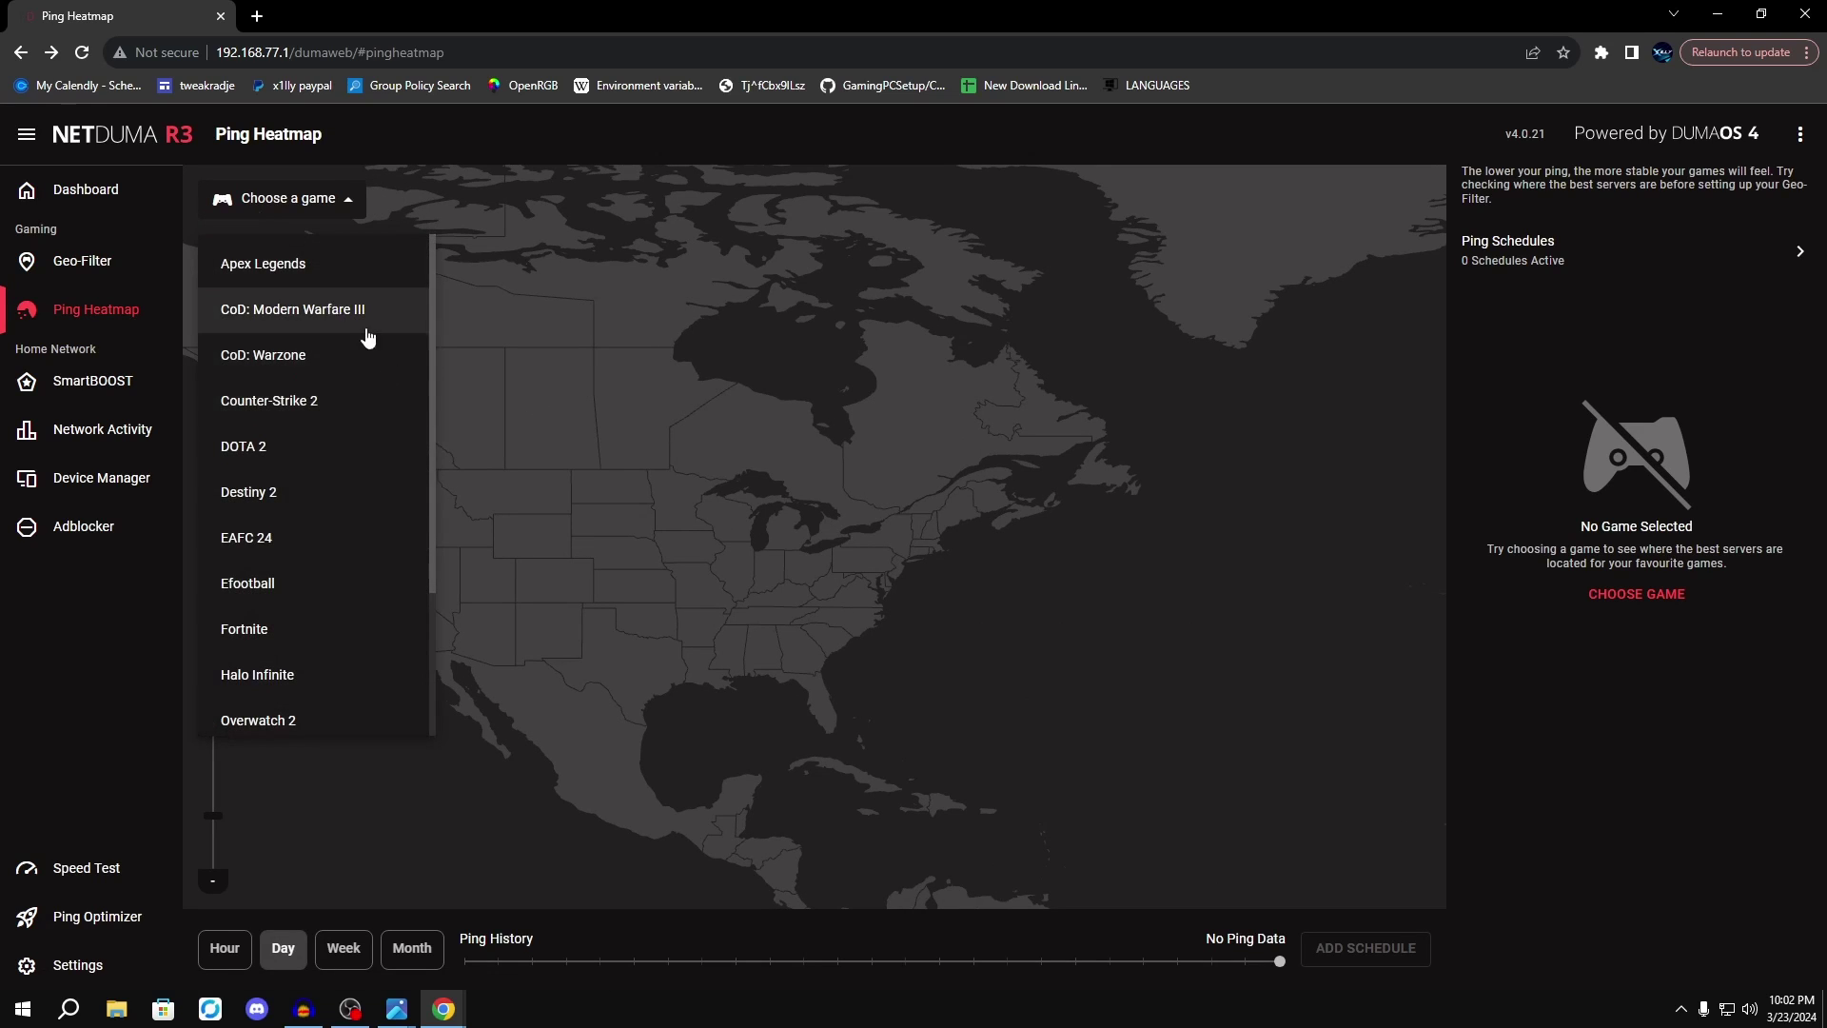
left_click(328, 378)
left_click_drag(738, 535, 864, 521)
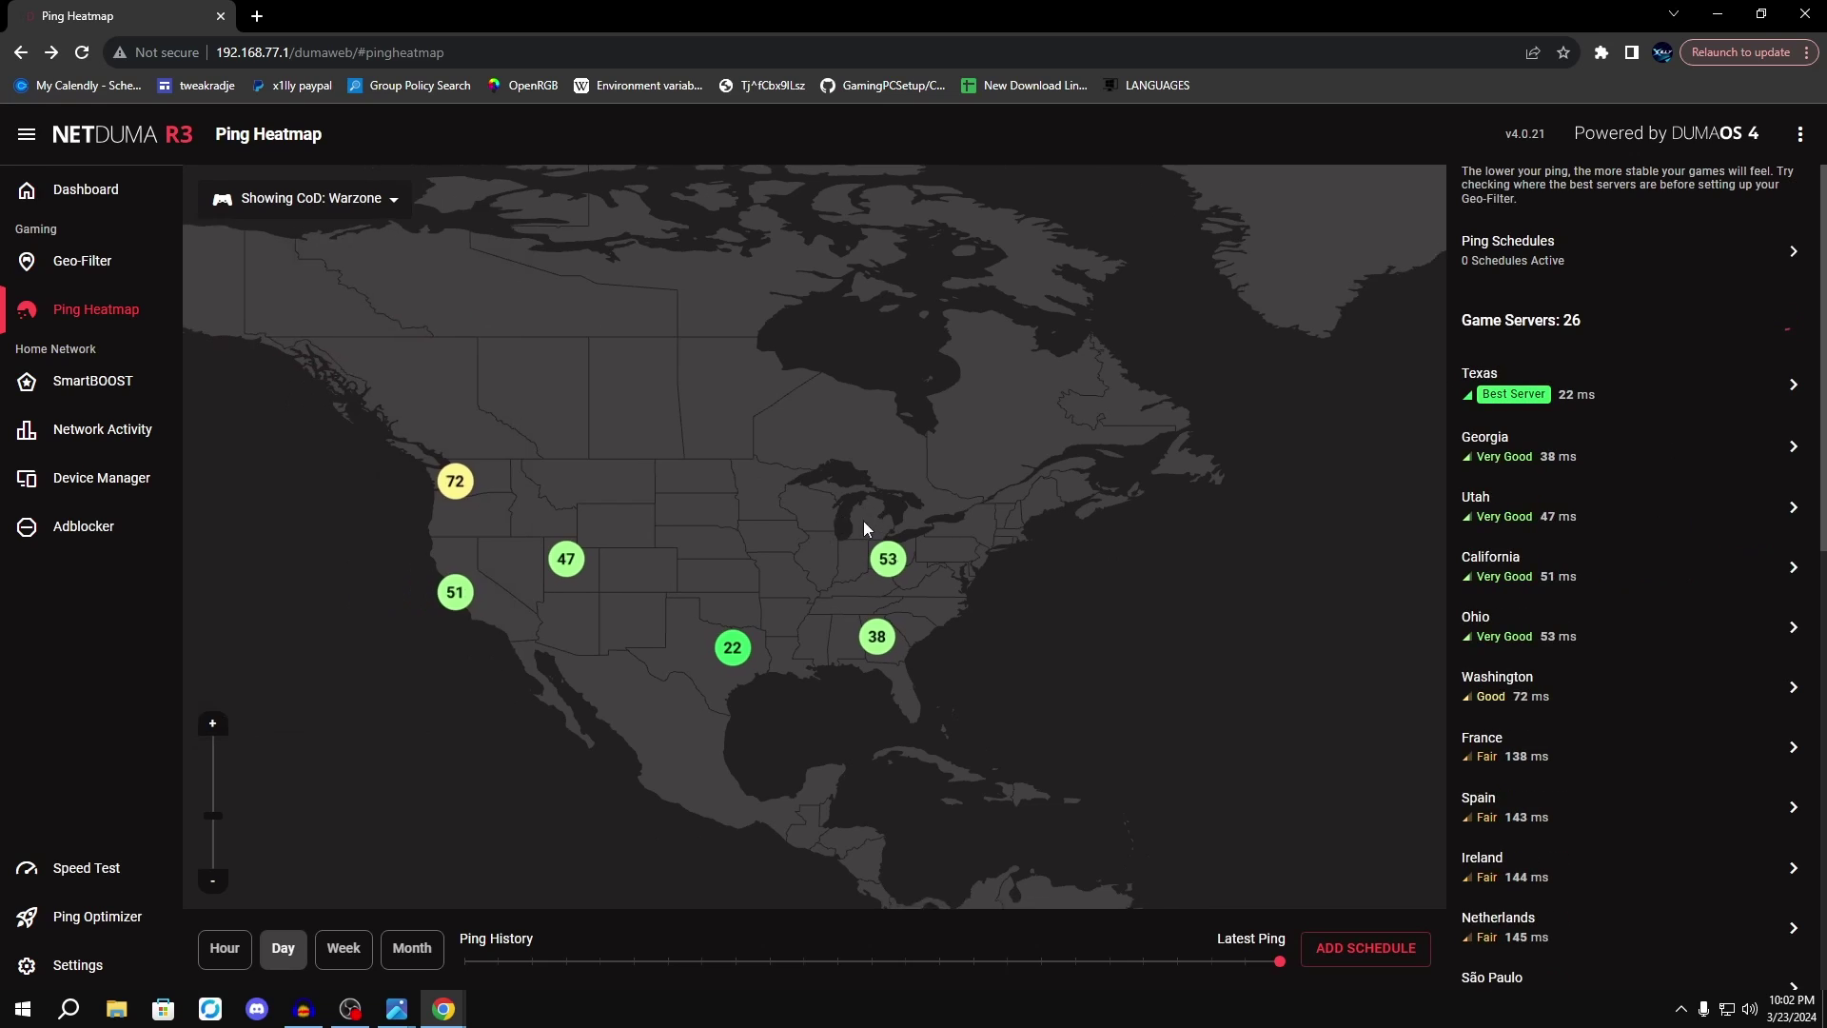
scroll(957, 607, "up", 2)
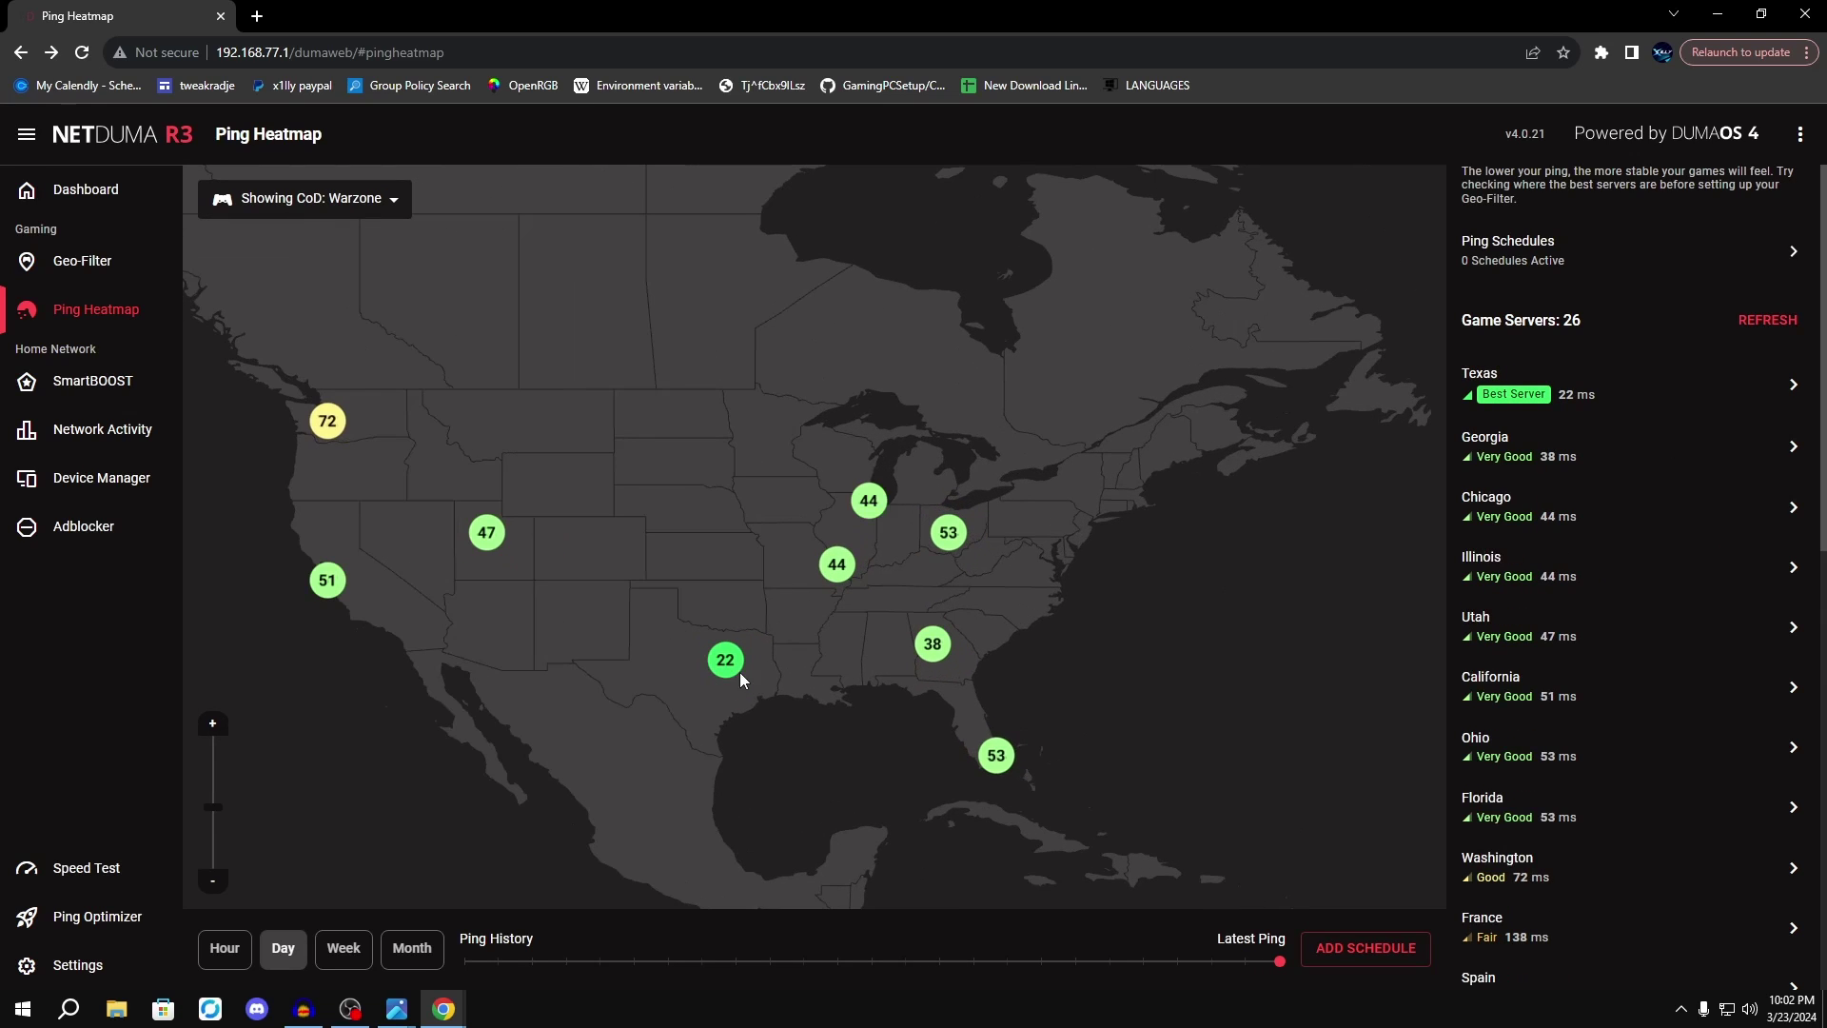
left_click_drag(733, 669, 767, 653)
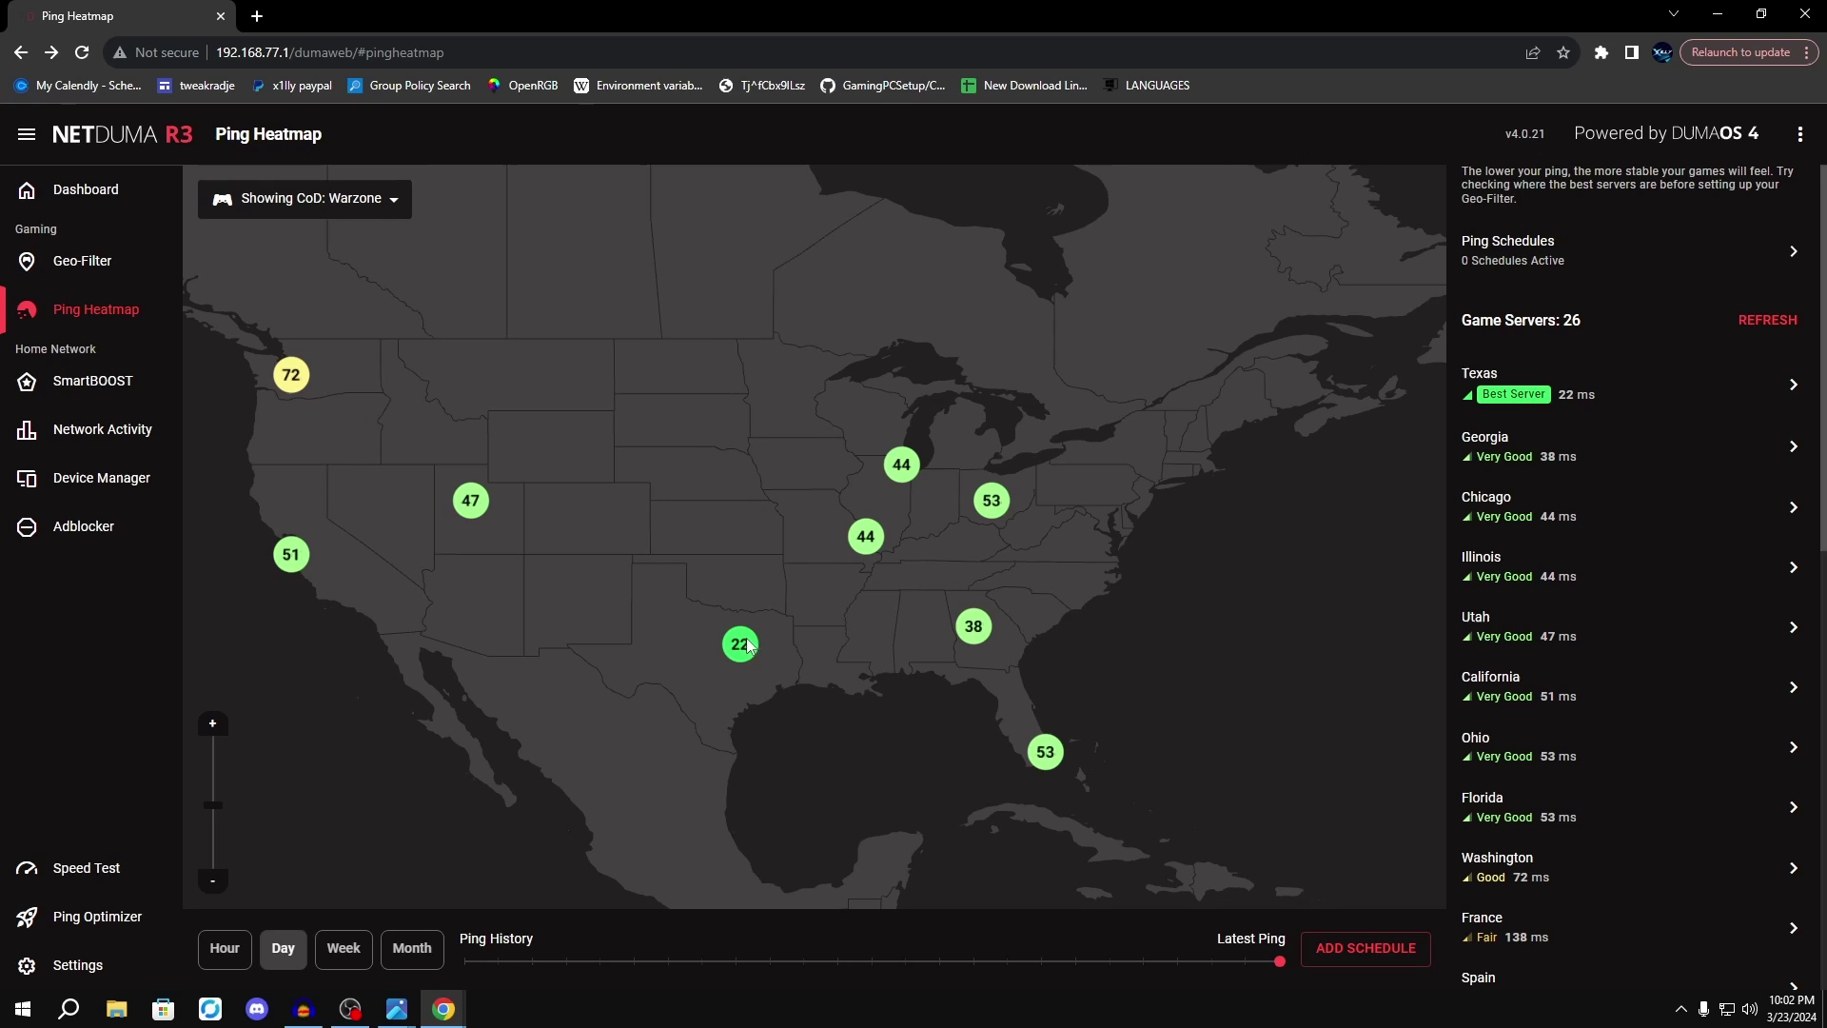
Visit Geo-Filter and back, reselect CoD: Warzone on the heatmap, then go to SmartBOOST.
left_click(105, 262)
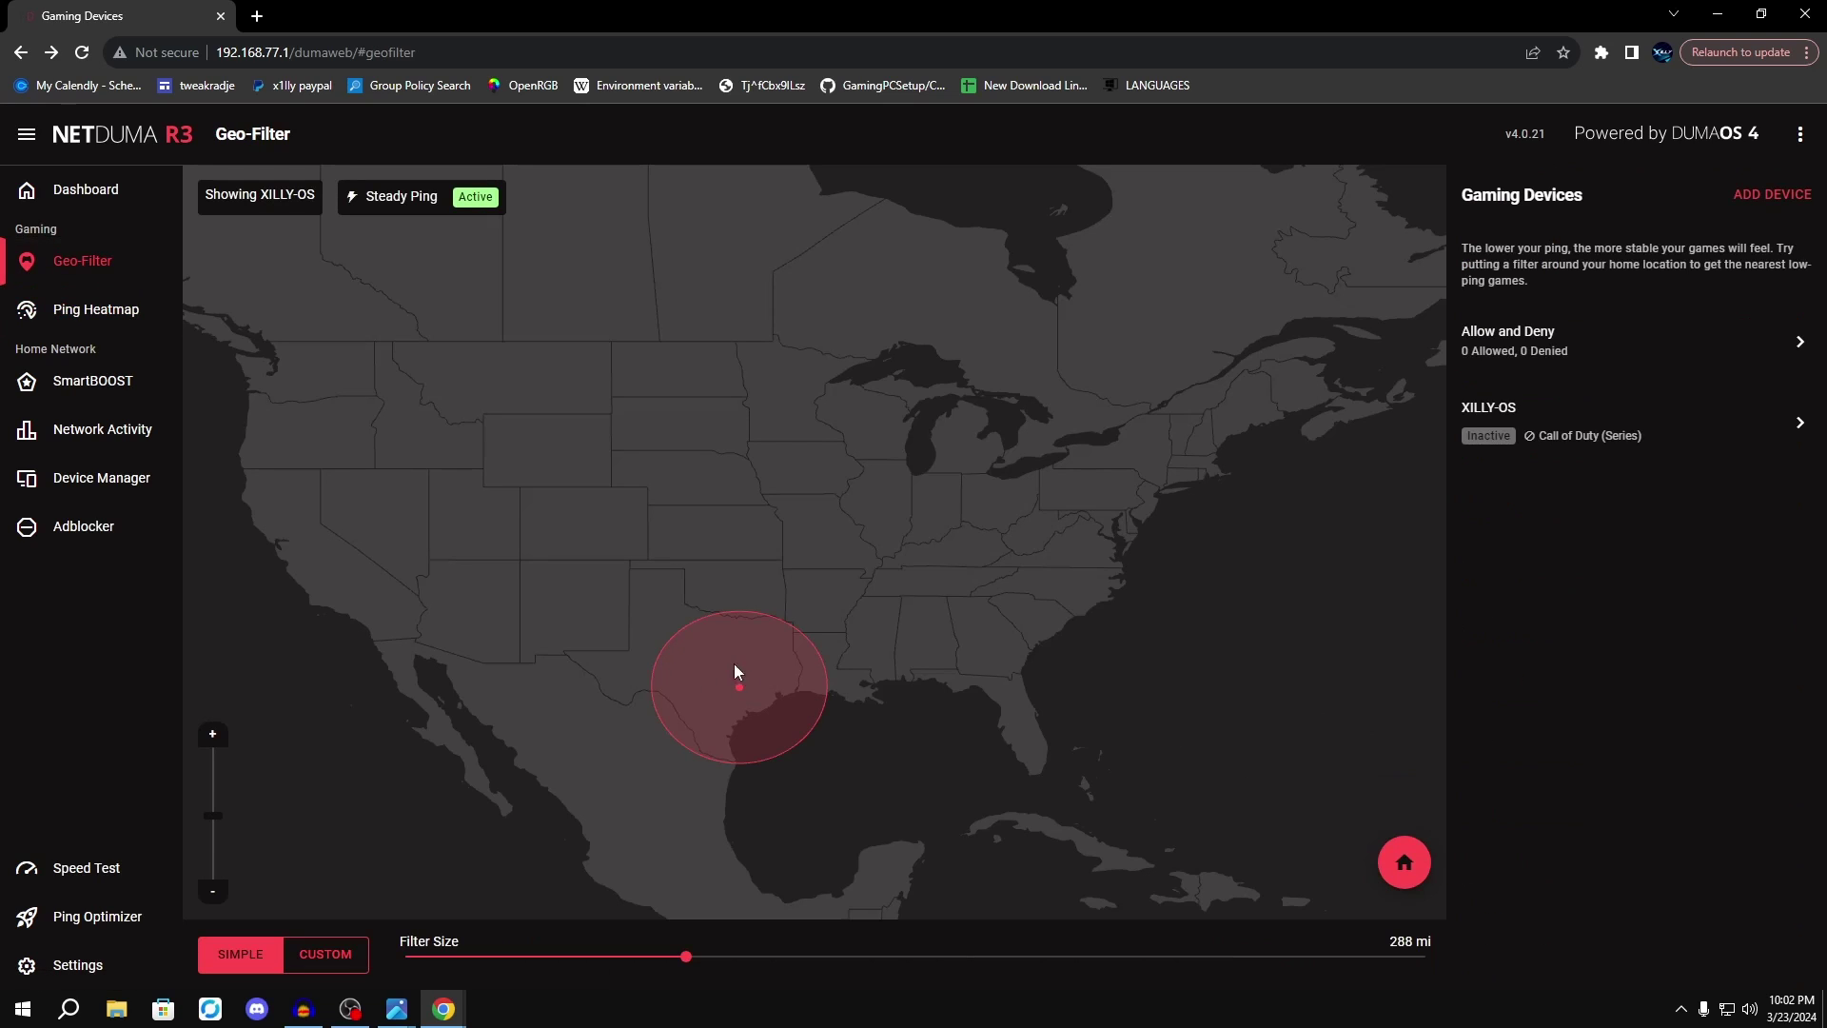
left_click(104, 328)
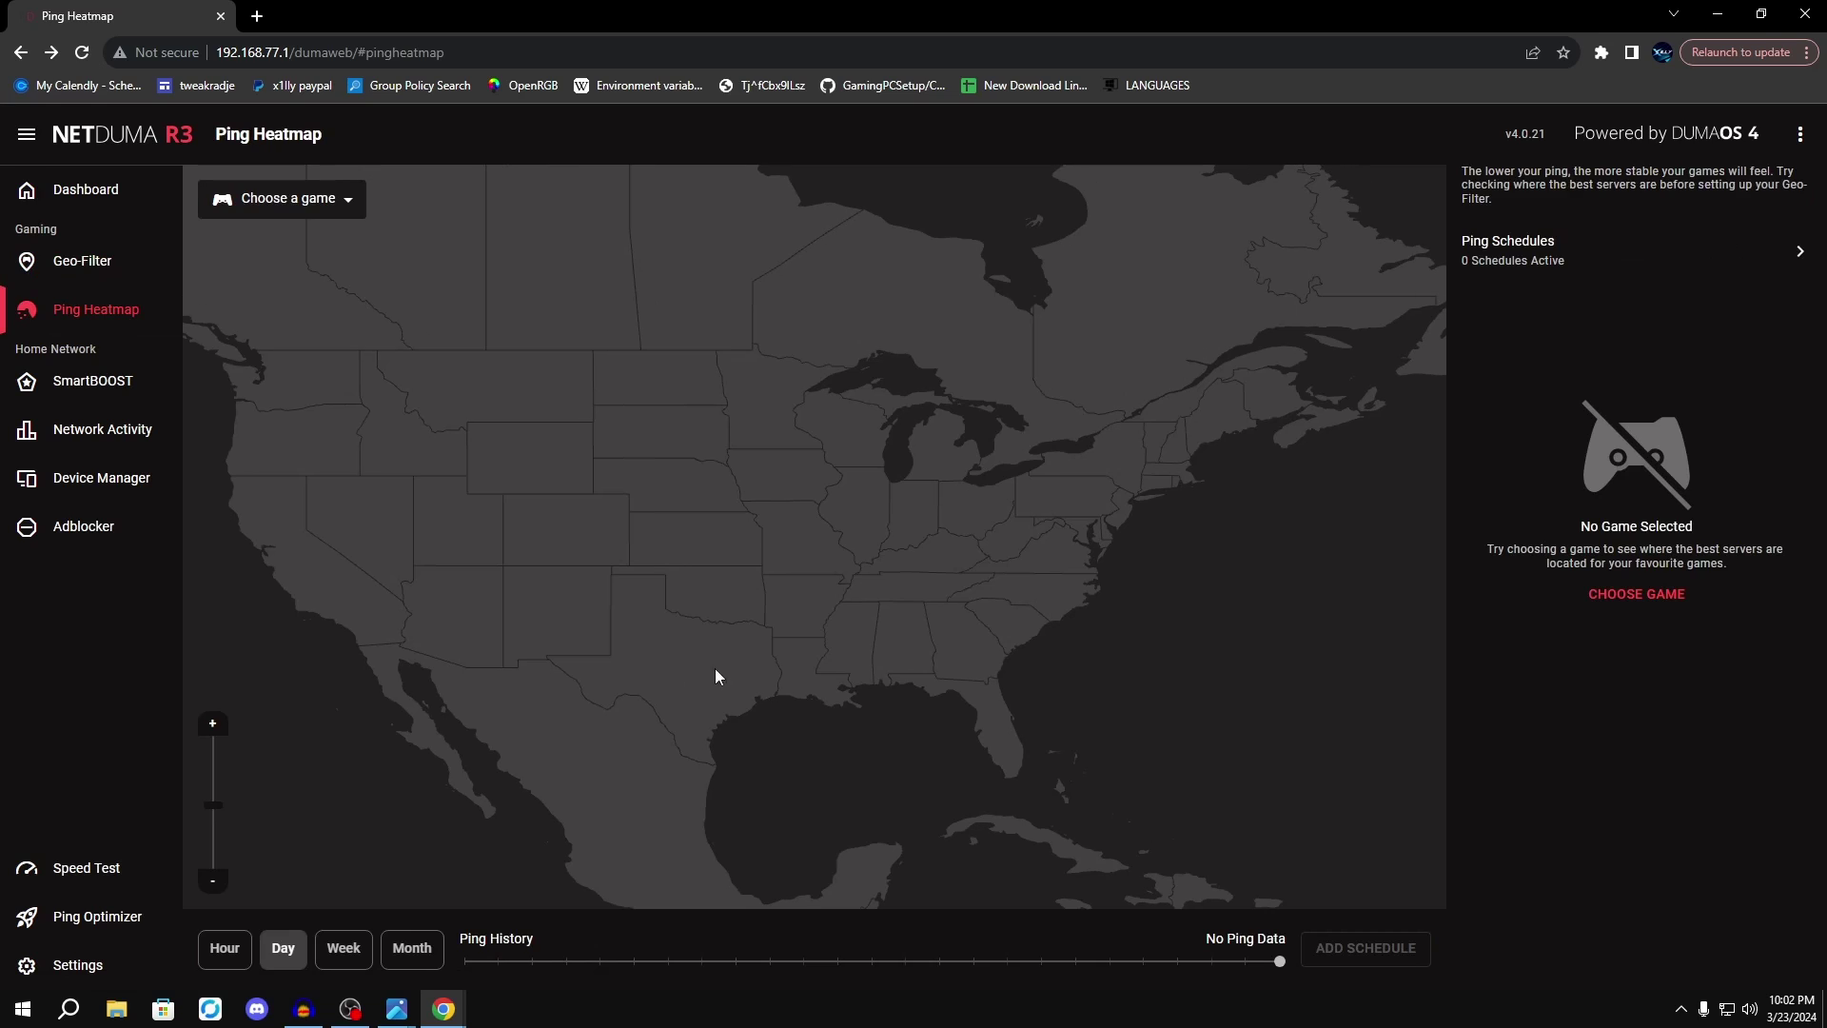
left_click(317, 198)
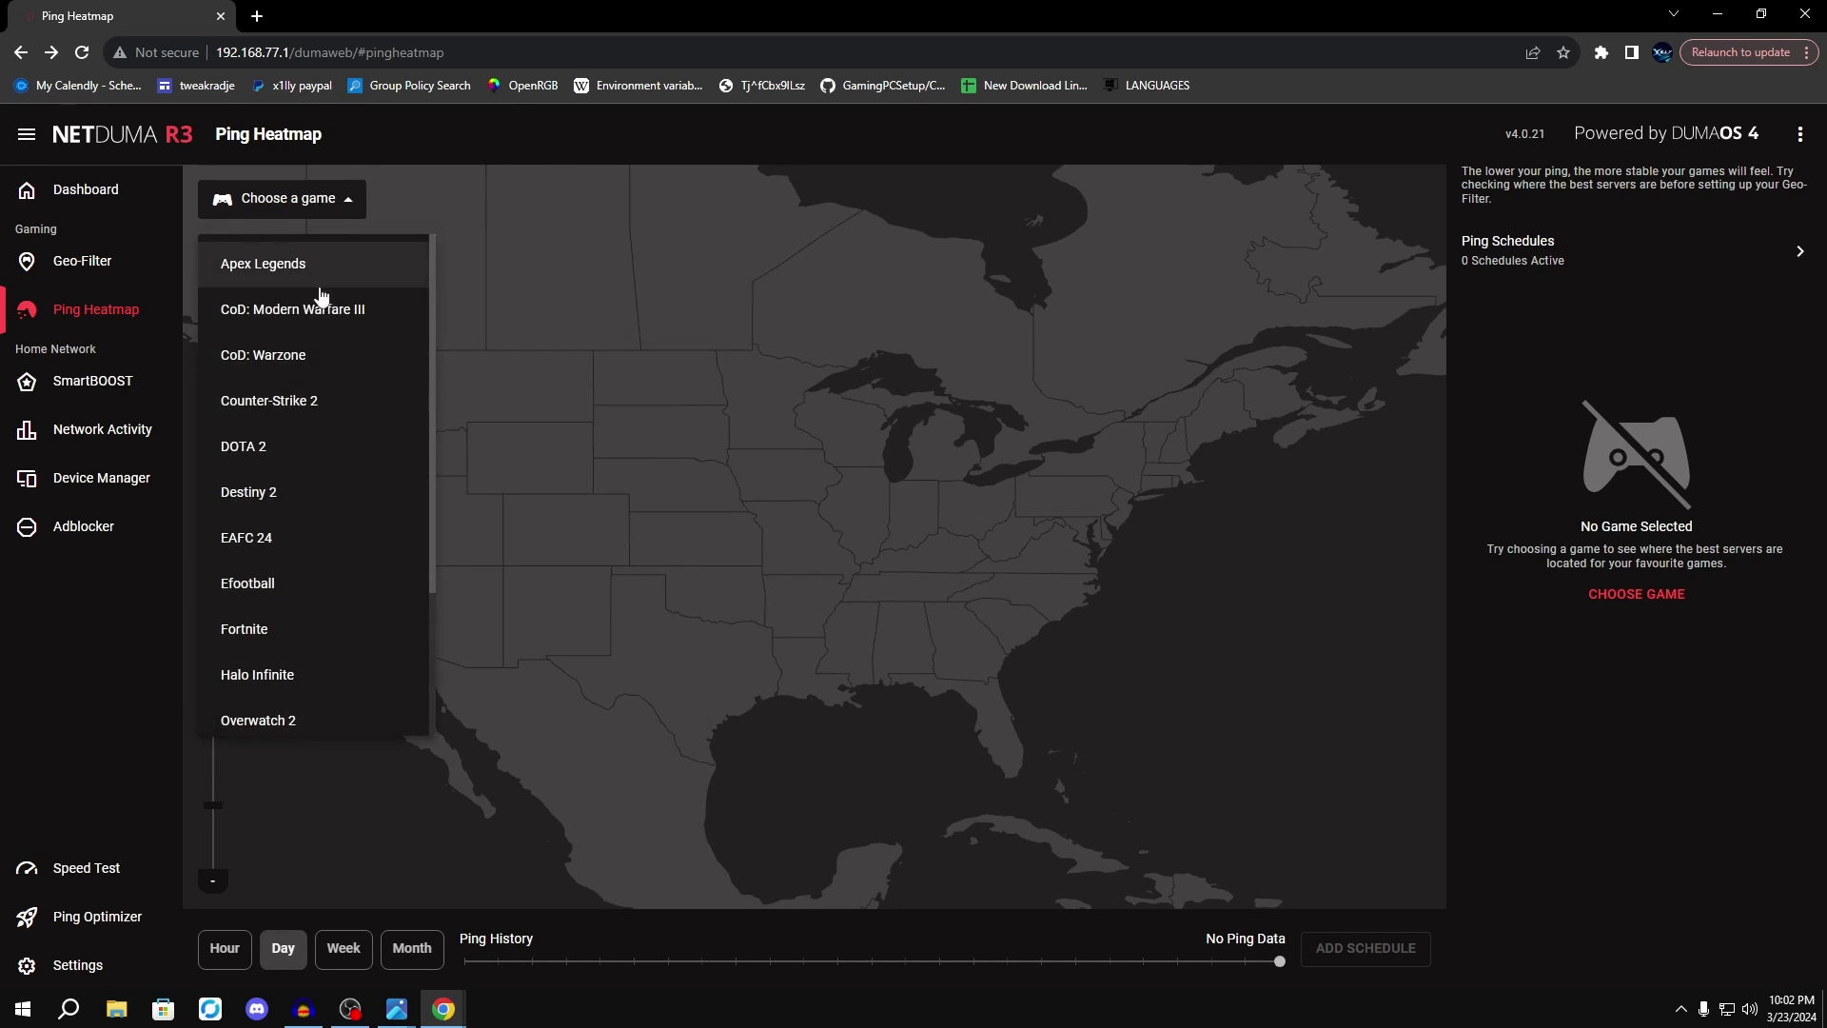
left_click(310, 358)
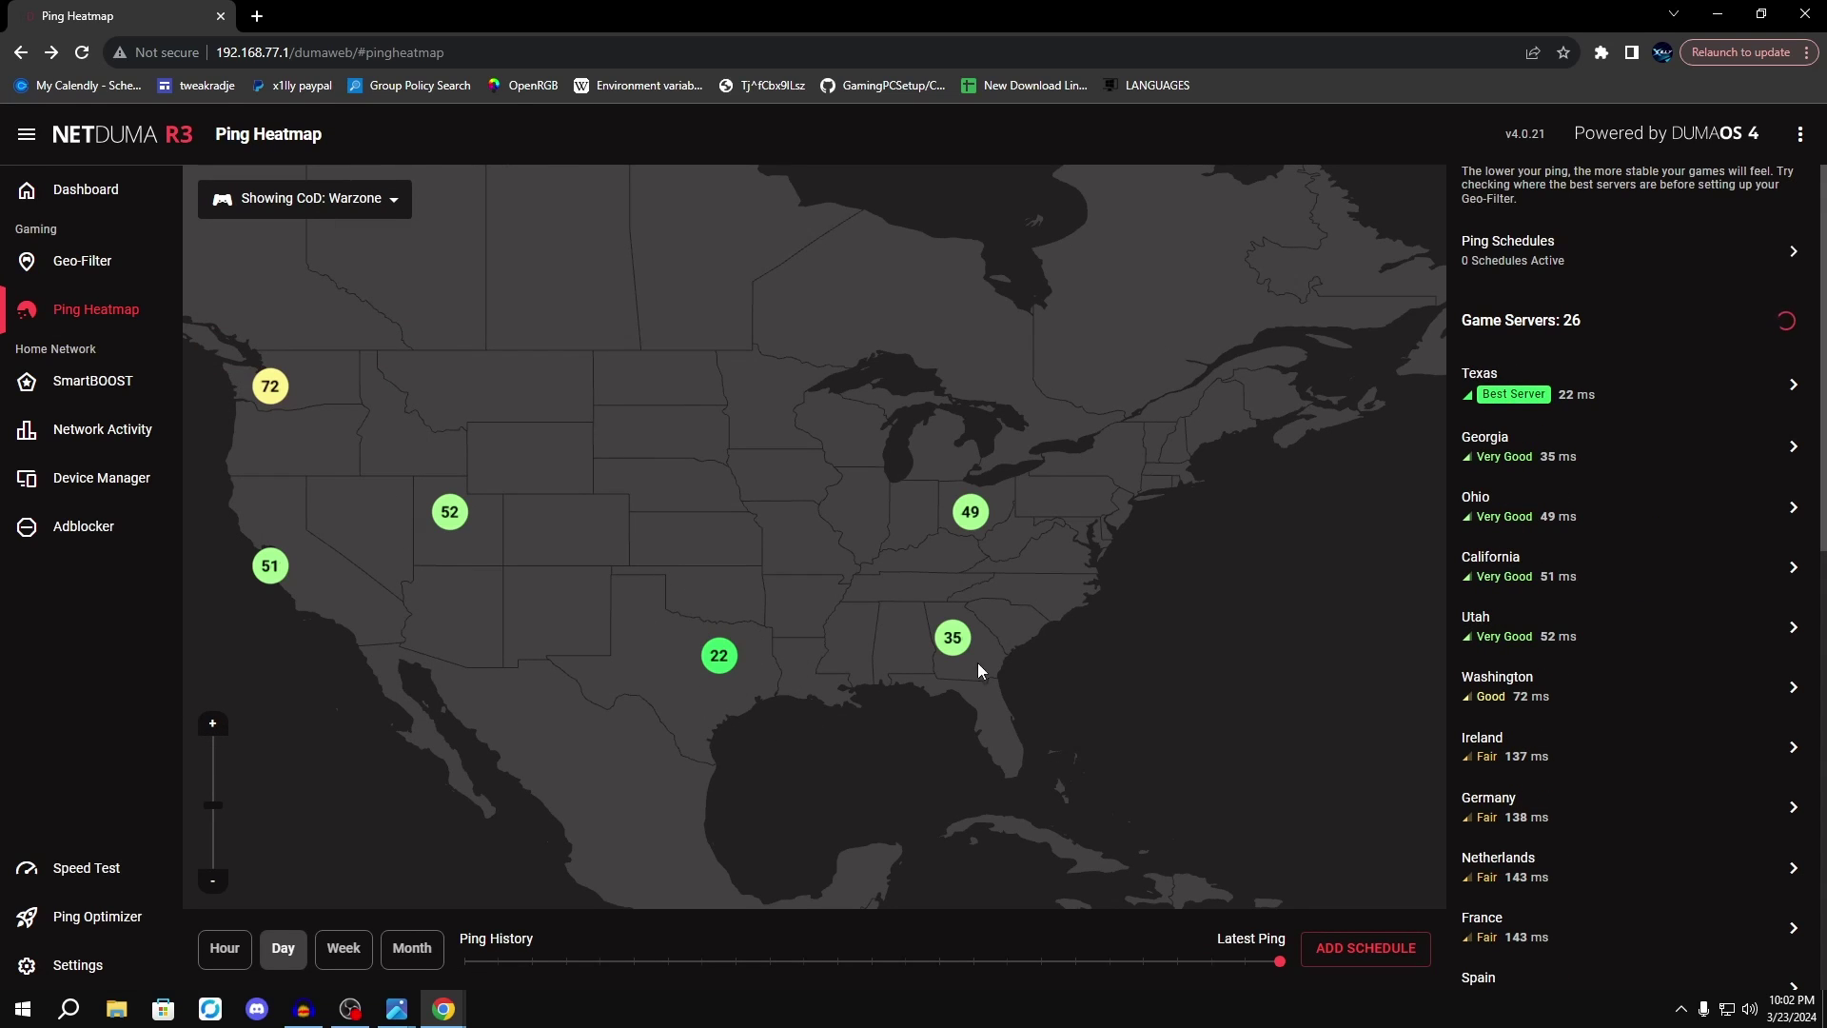
scroll(715, 669, "up", 2)
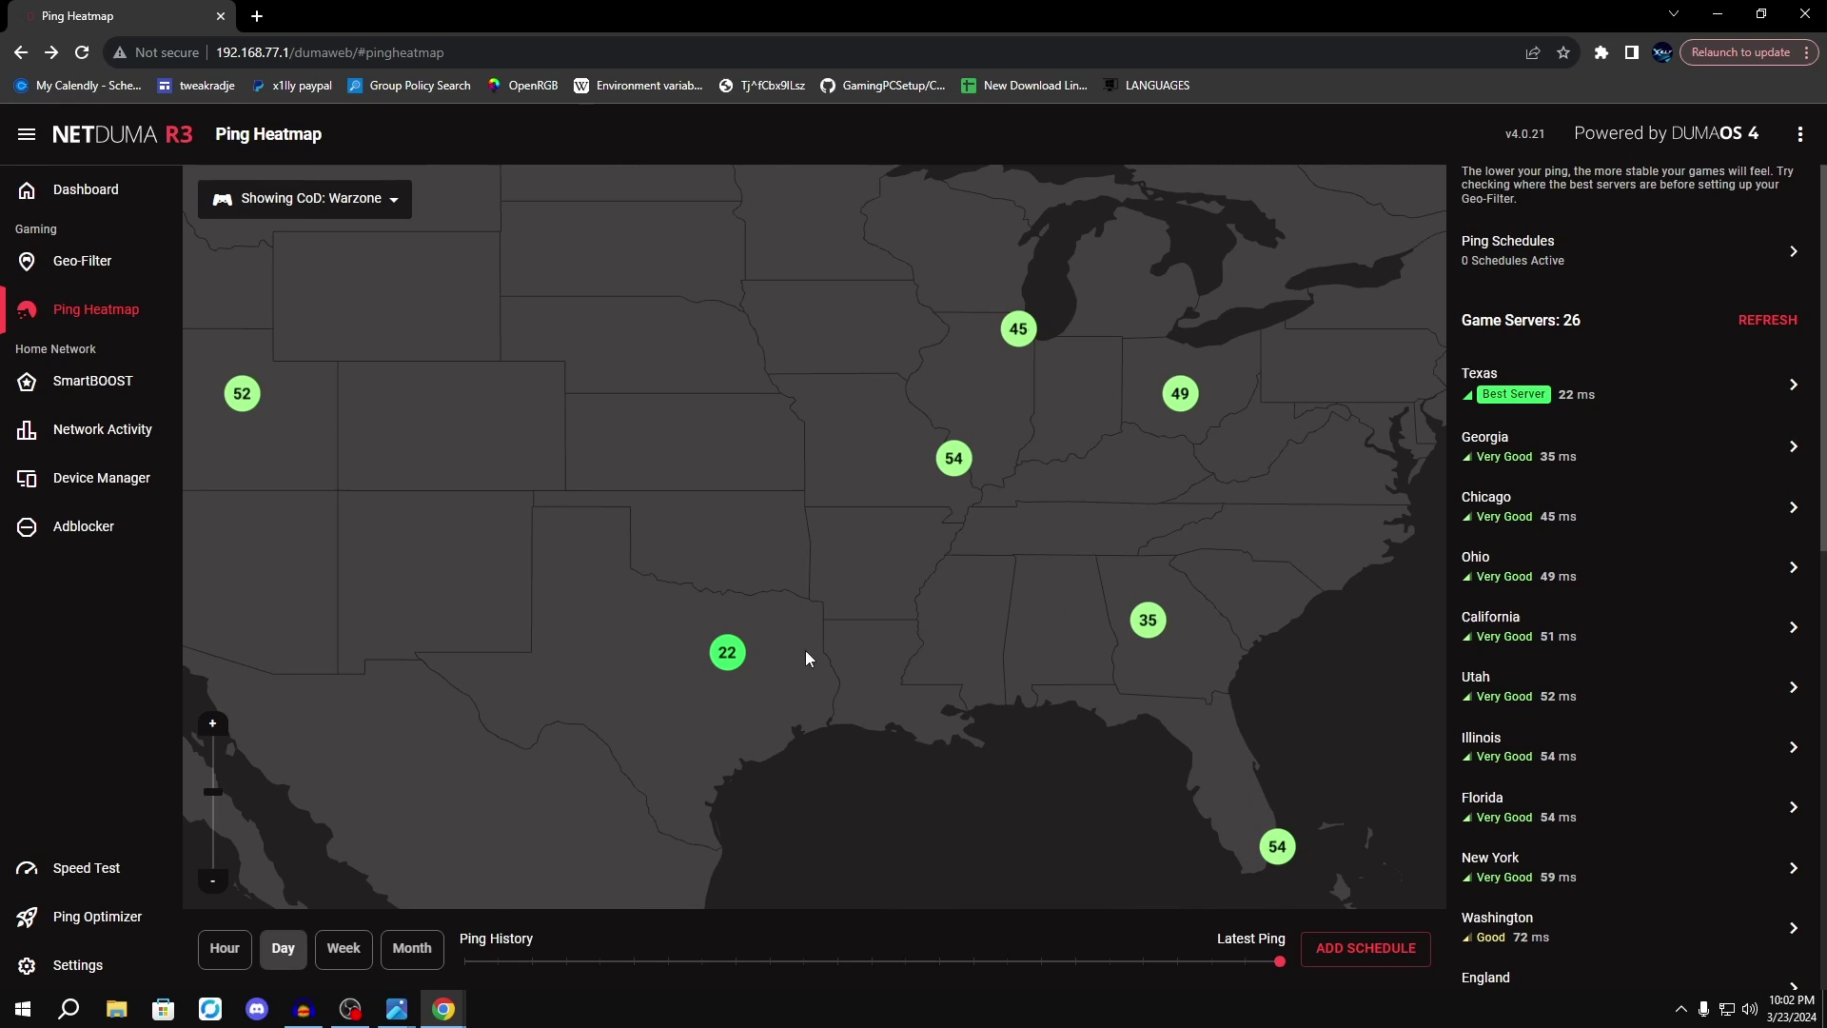
left_click(126, 404)
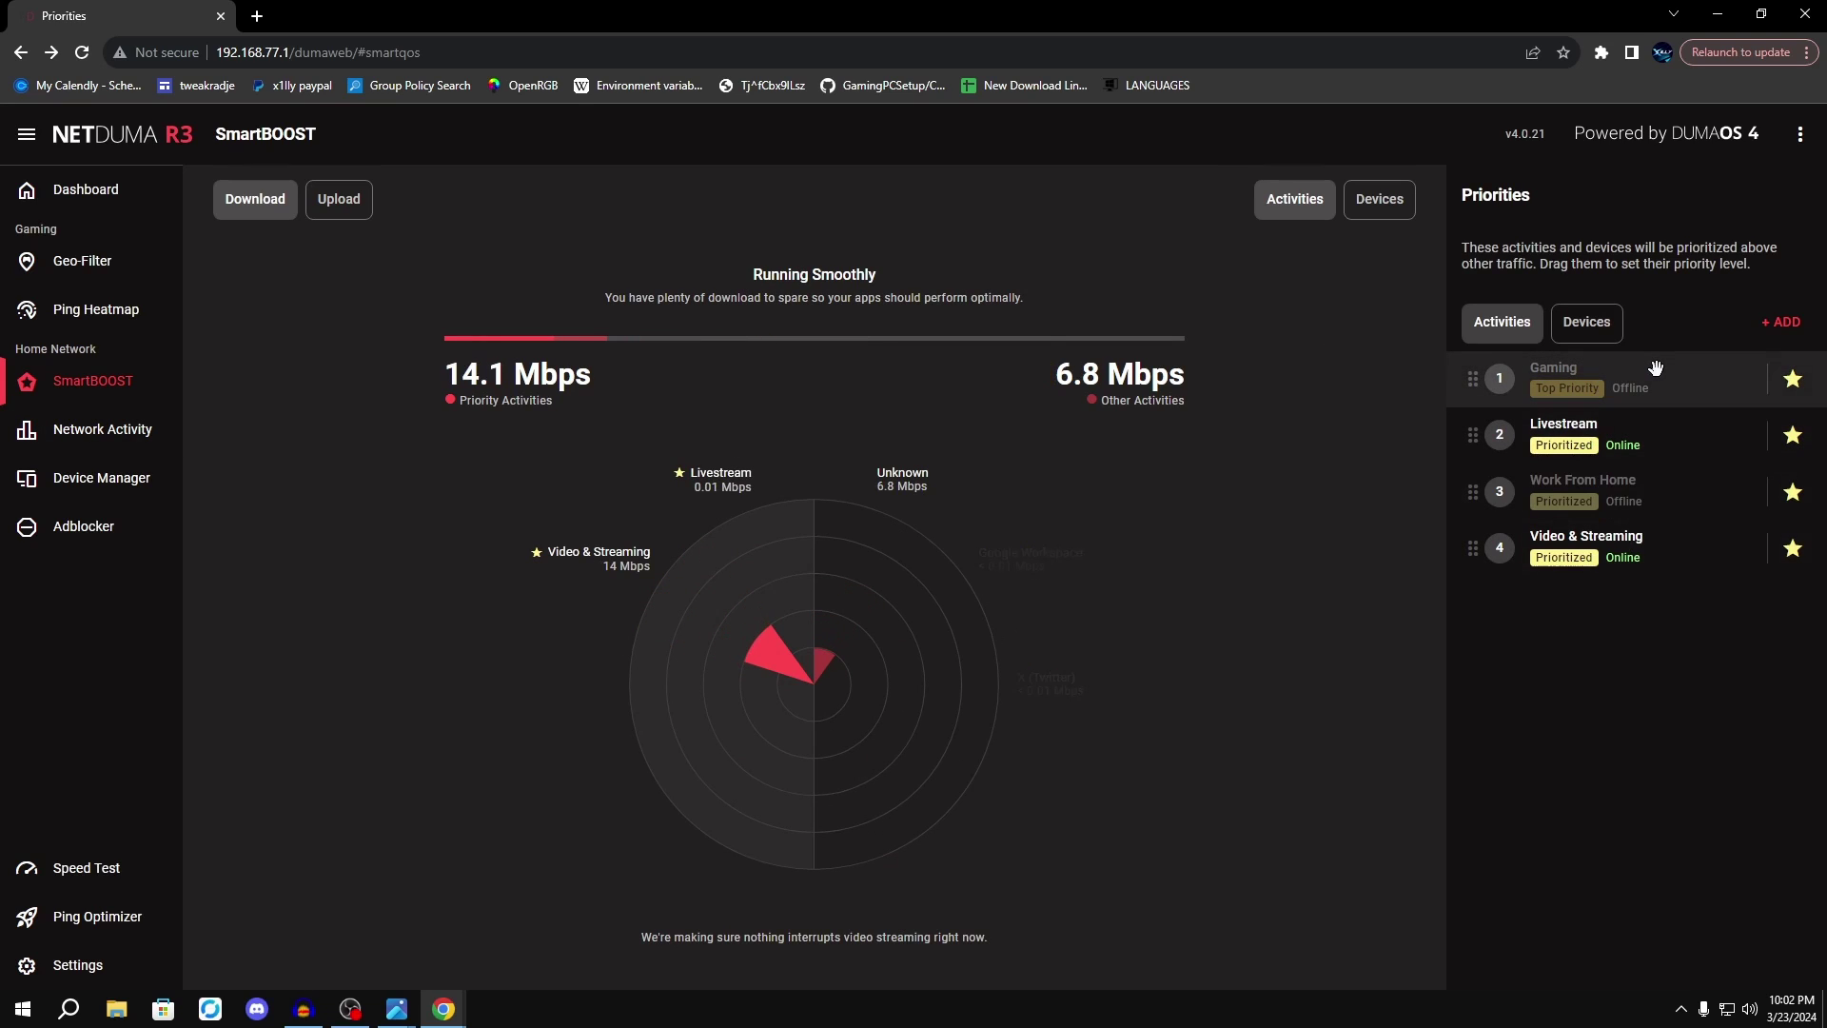
List the prioritised devices, confirming XILLY-OS is top priority, then bring up Ping Optimizer.
left_click(1610, 333)
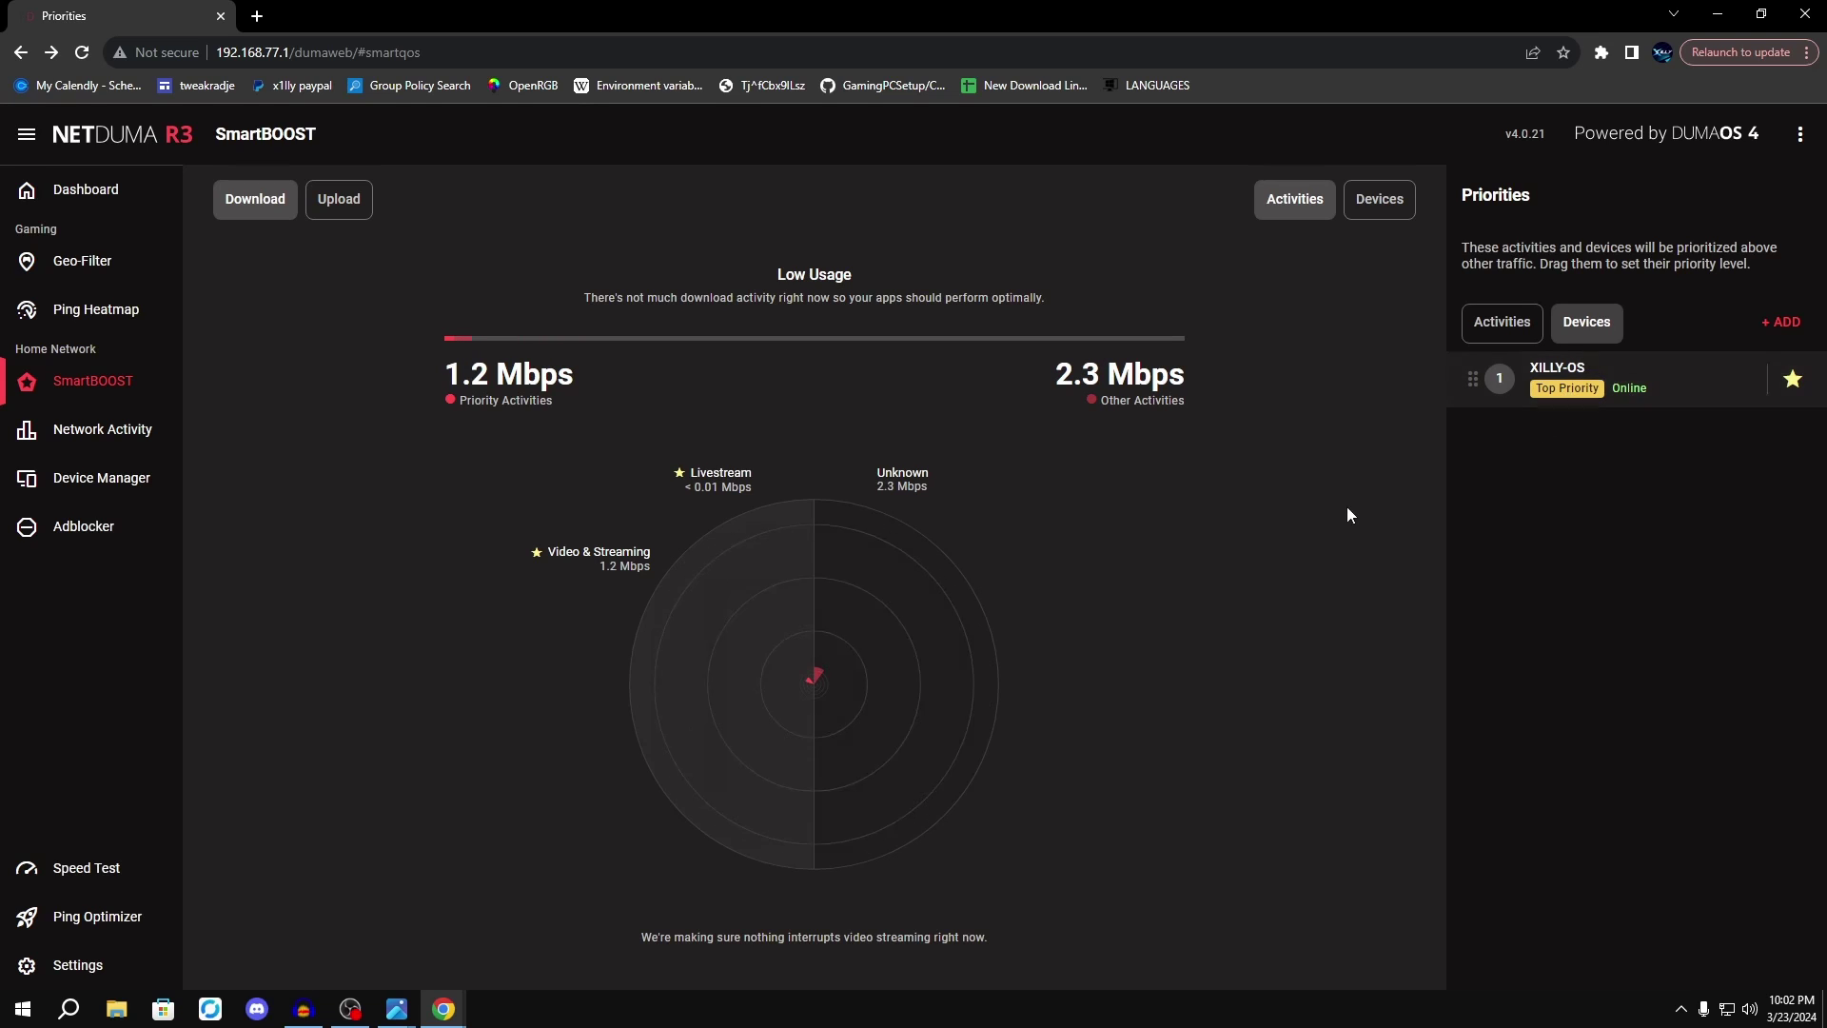
left_click(105, 916)
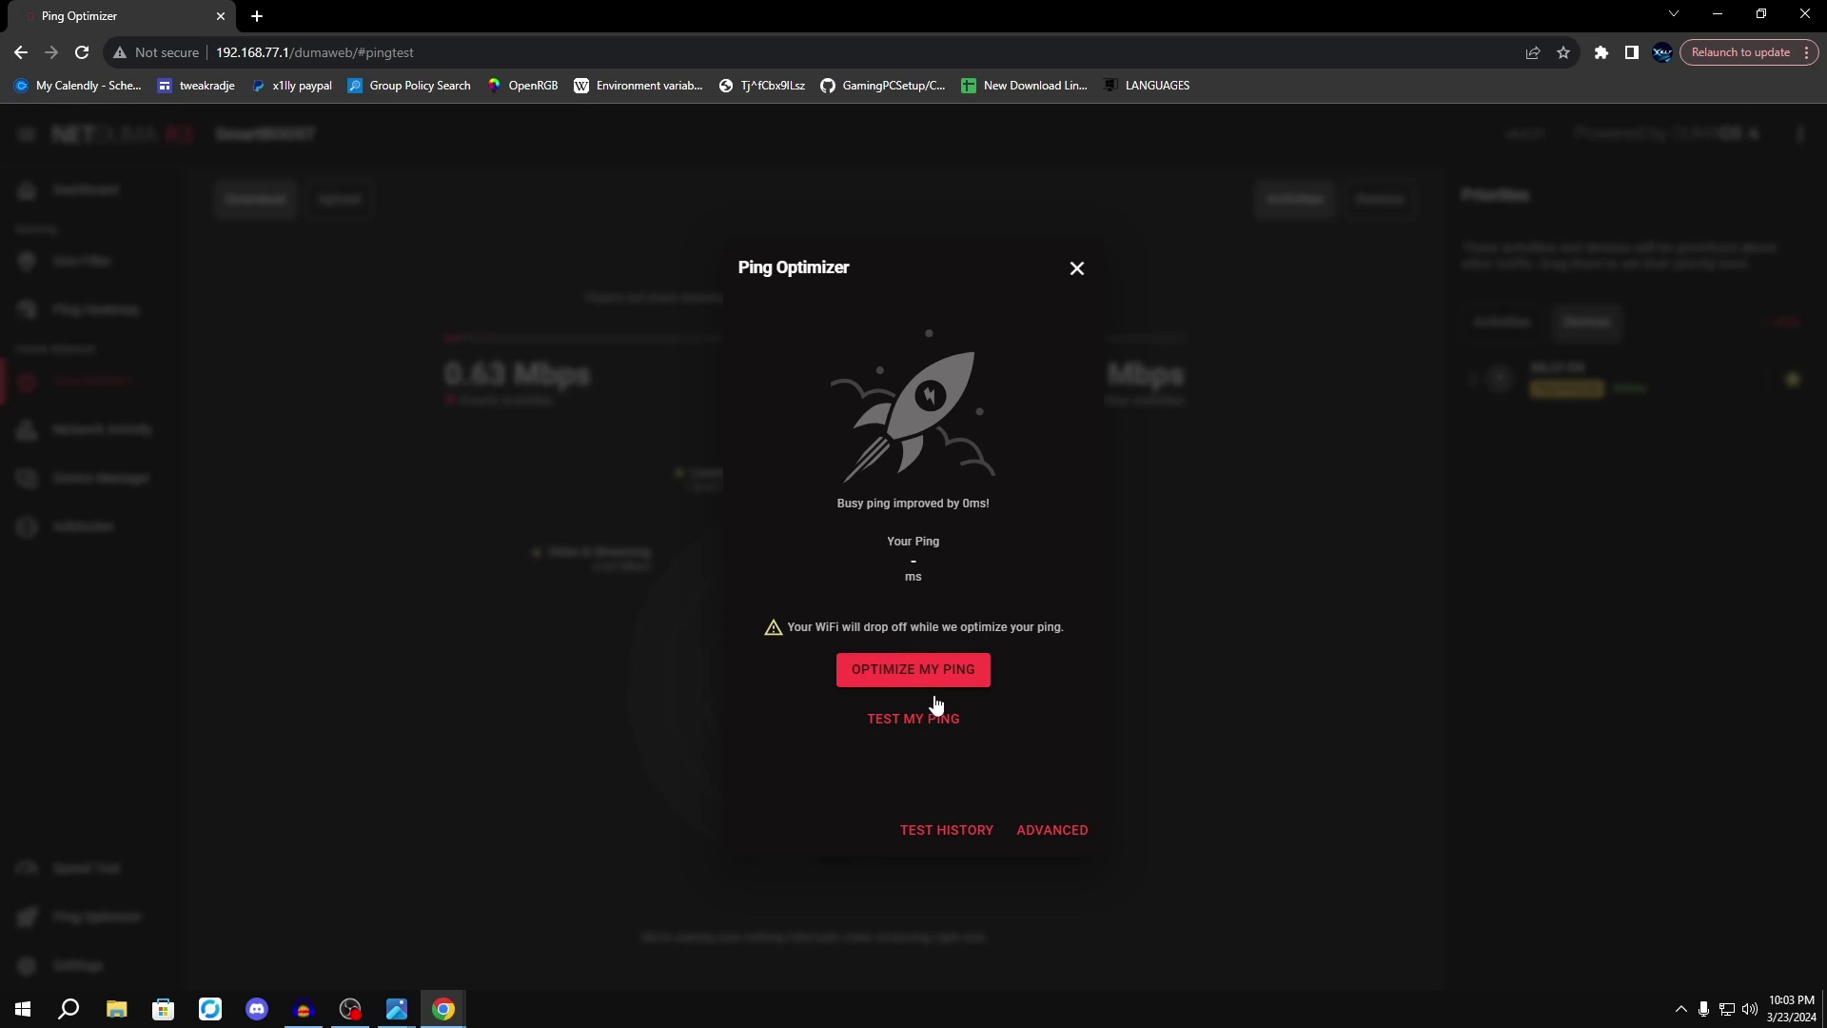
Run Optimize My Ping and scroll through the Advanced Ping Settings.
left_click(922, 666)
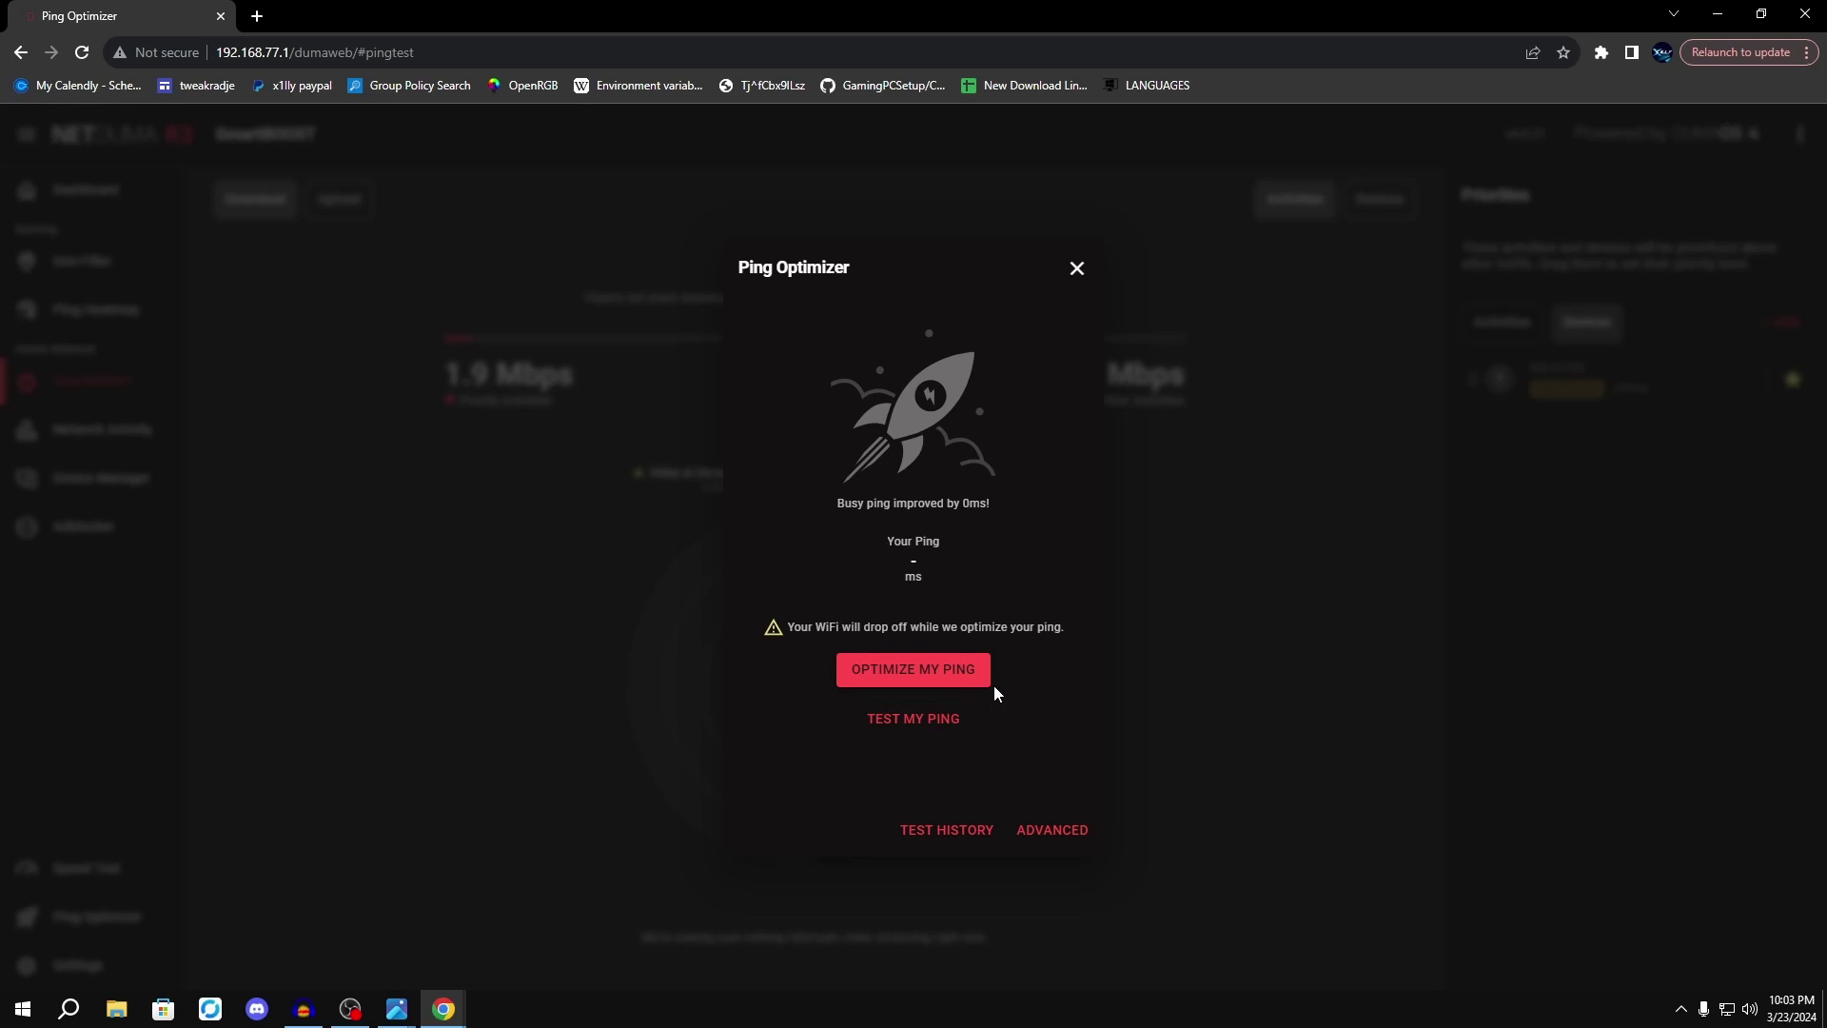
left_click(1050, 826)
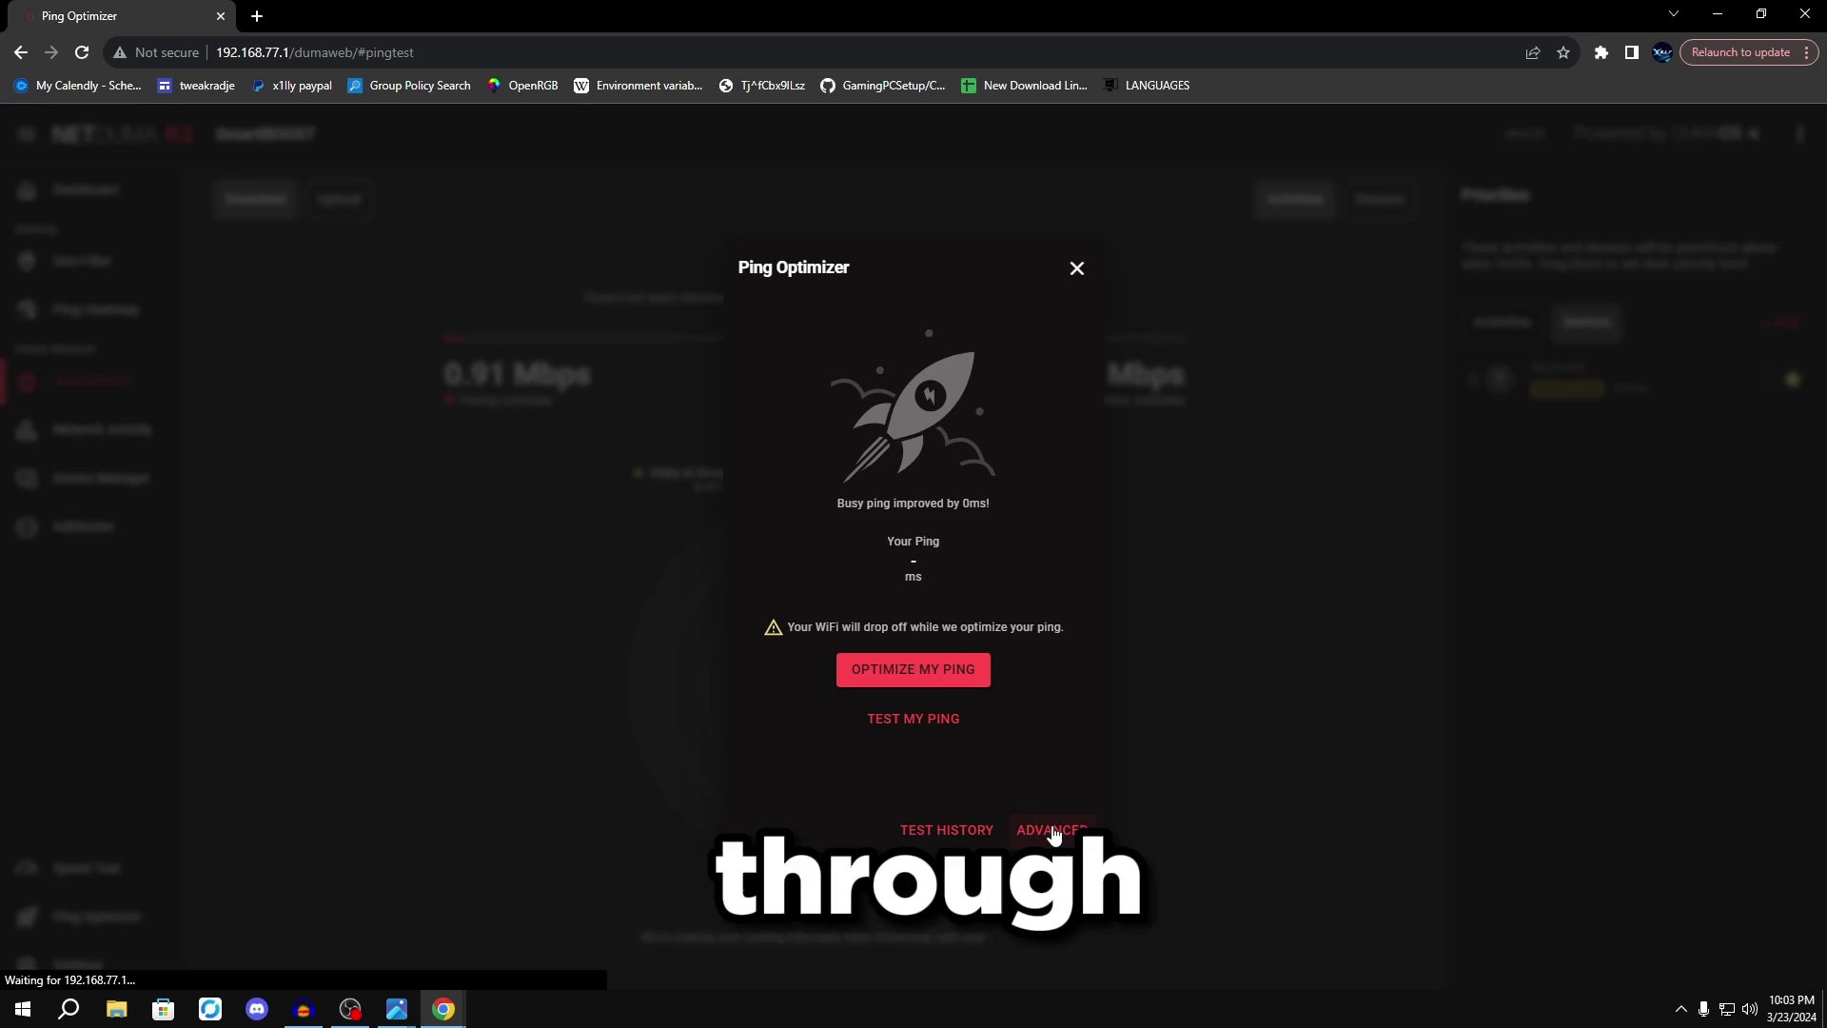
scroll(843, 605, "down", 3)
scroll(909, 664, "up", 3)
scroll(951, 619, "down", 3)
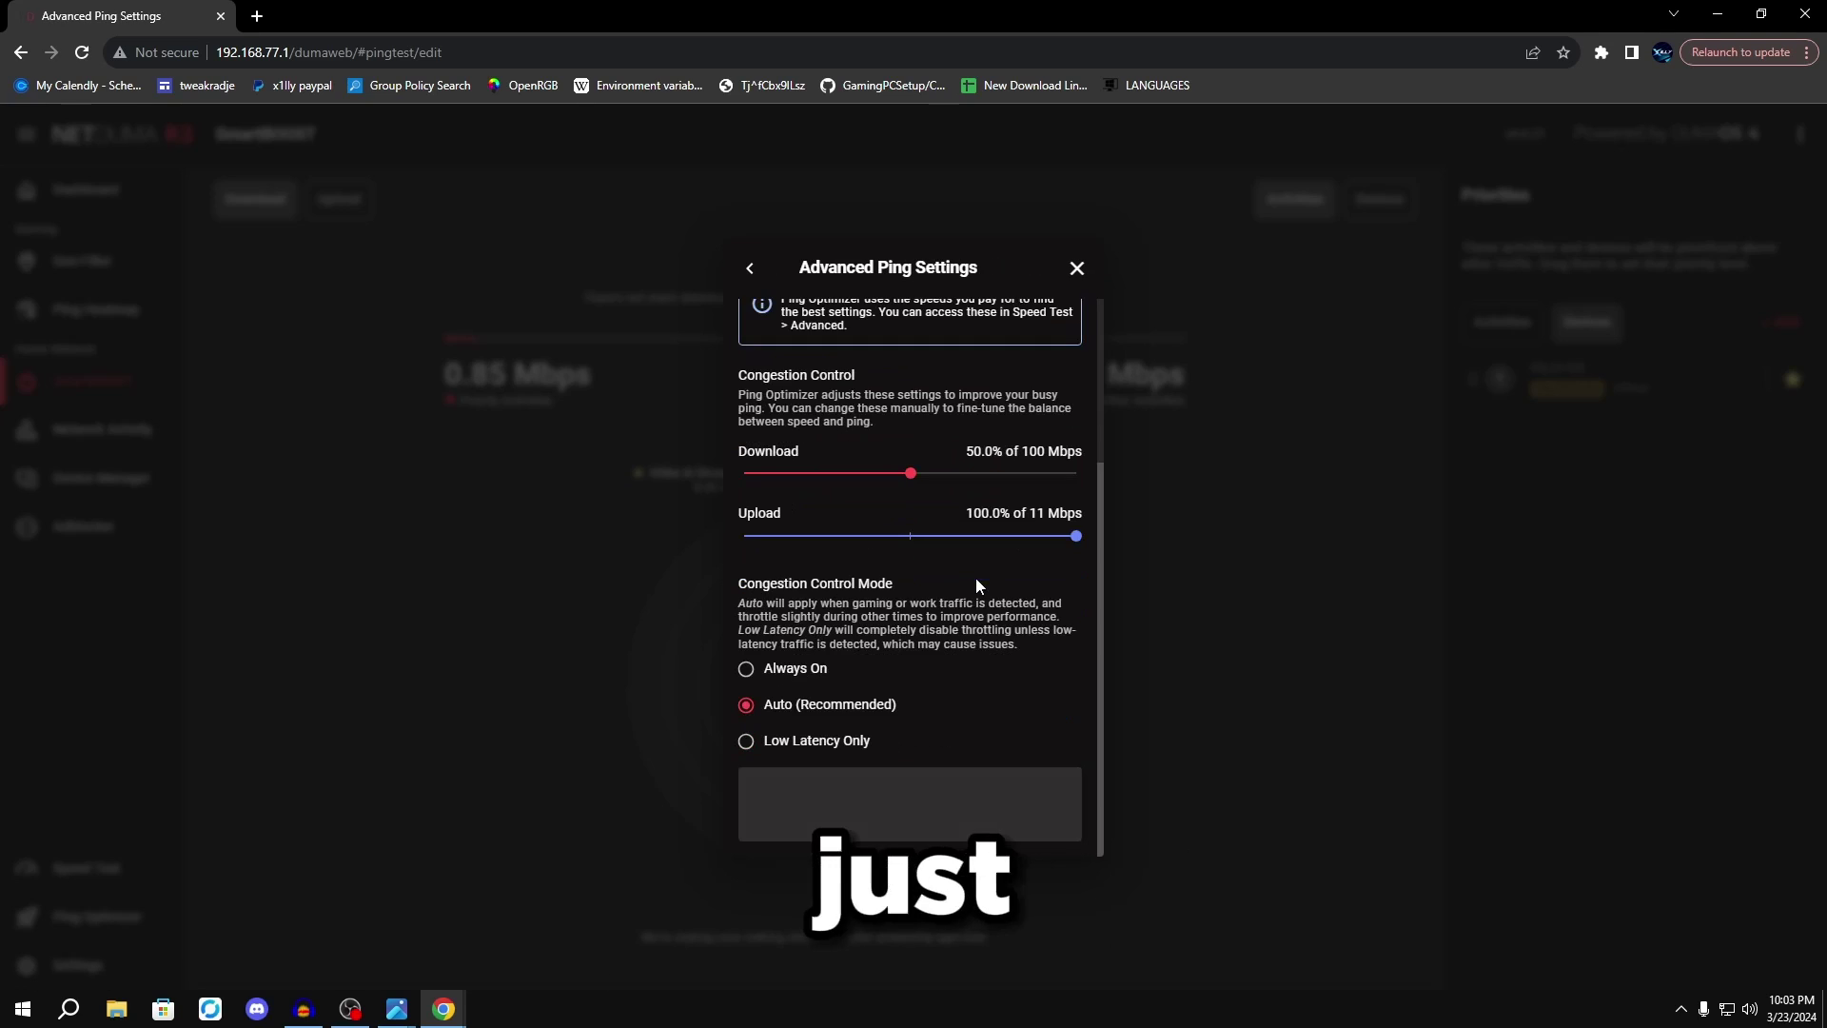
scroll(885, 559, "up", 3)
scroll(890, 571, "down", 3)
scroll(890, 656, "up", 6)
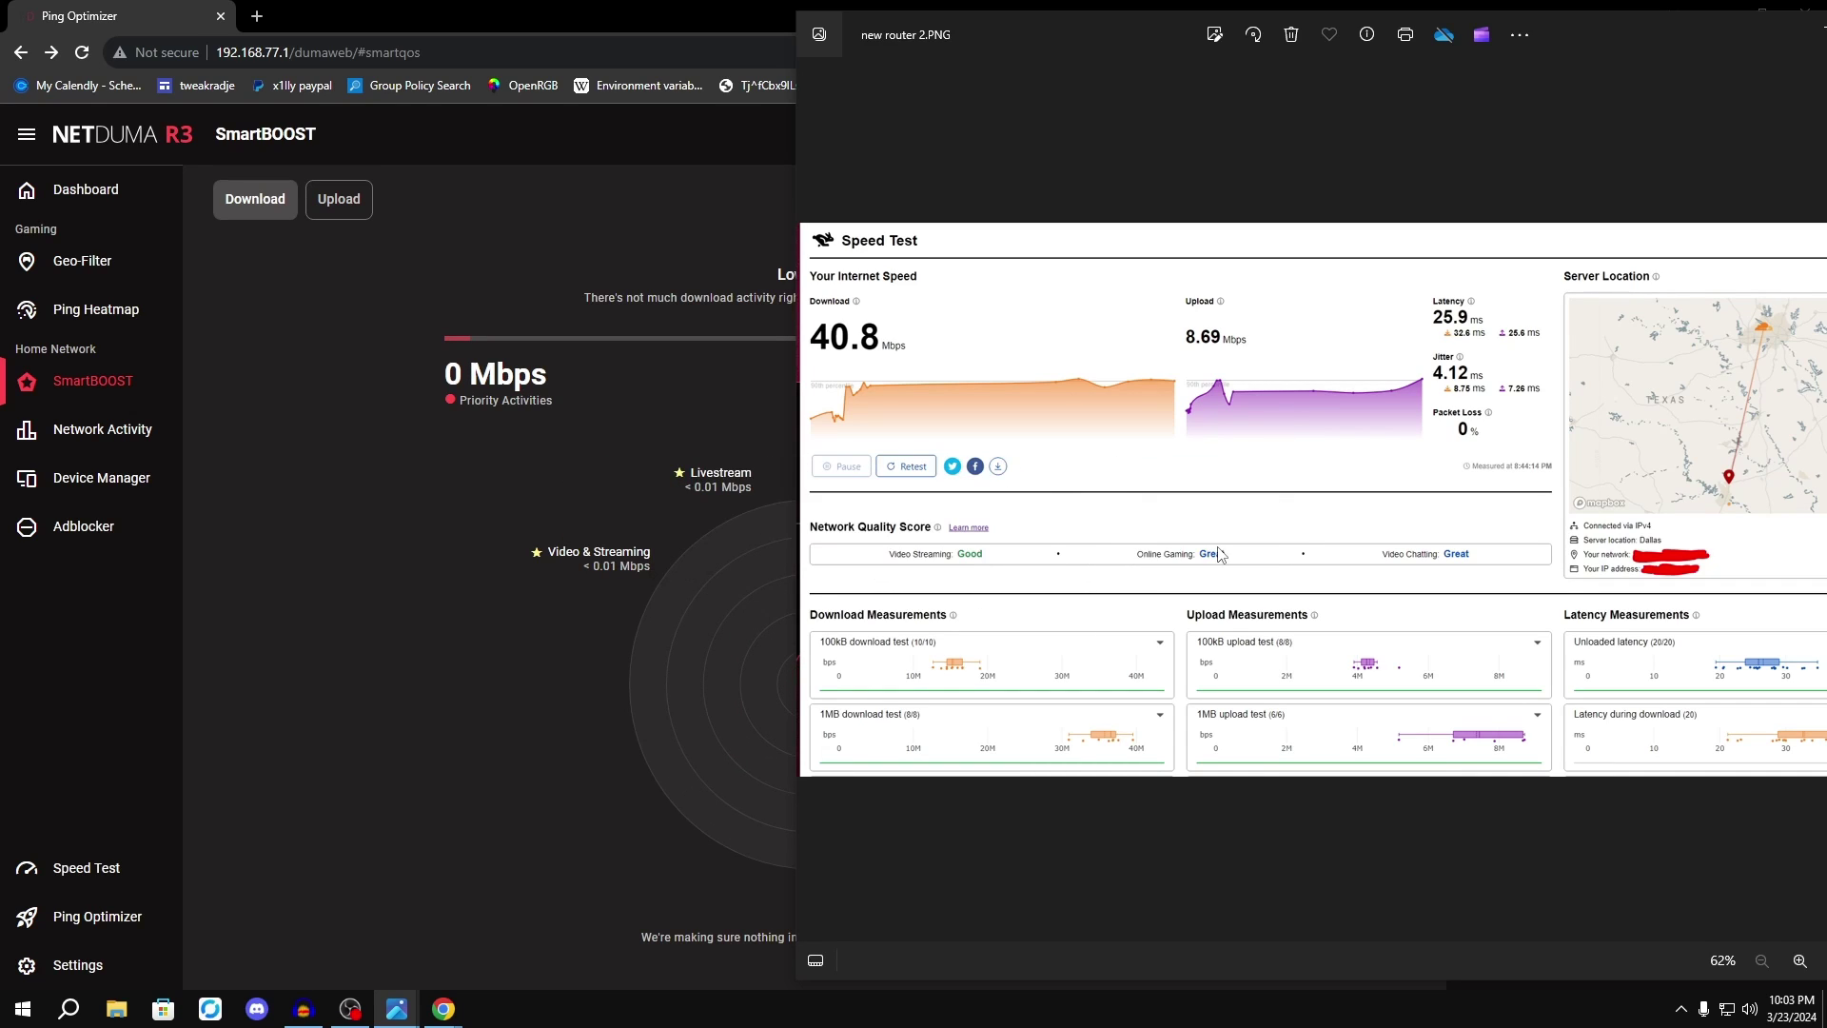
Restore the snapped new router 2.PNG window and close it.
left_click_drag(974, 21, 502, 37)
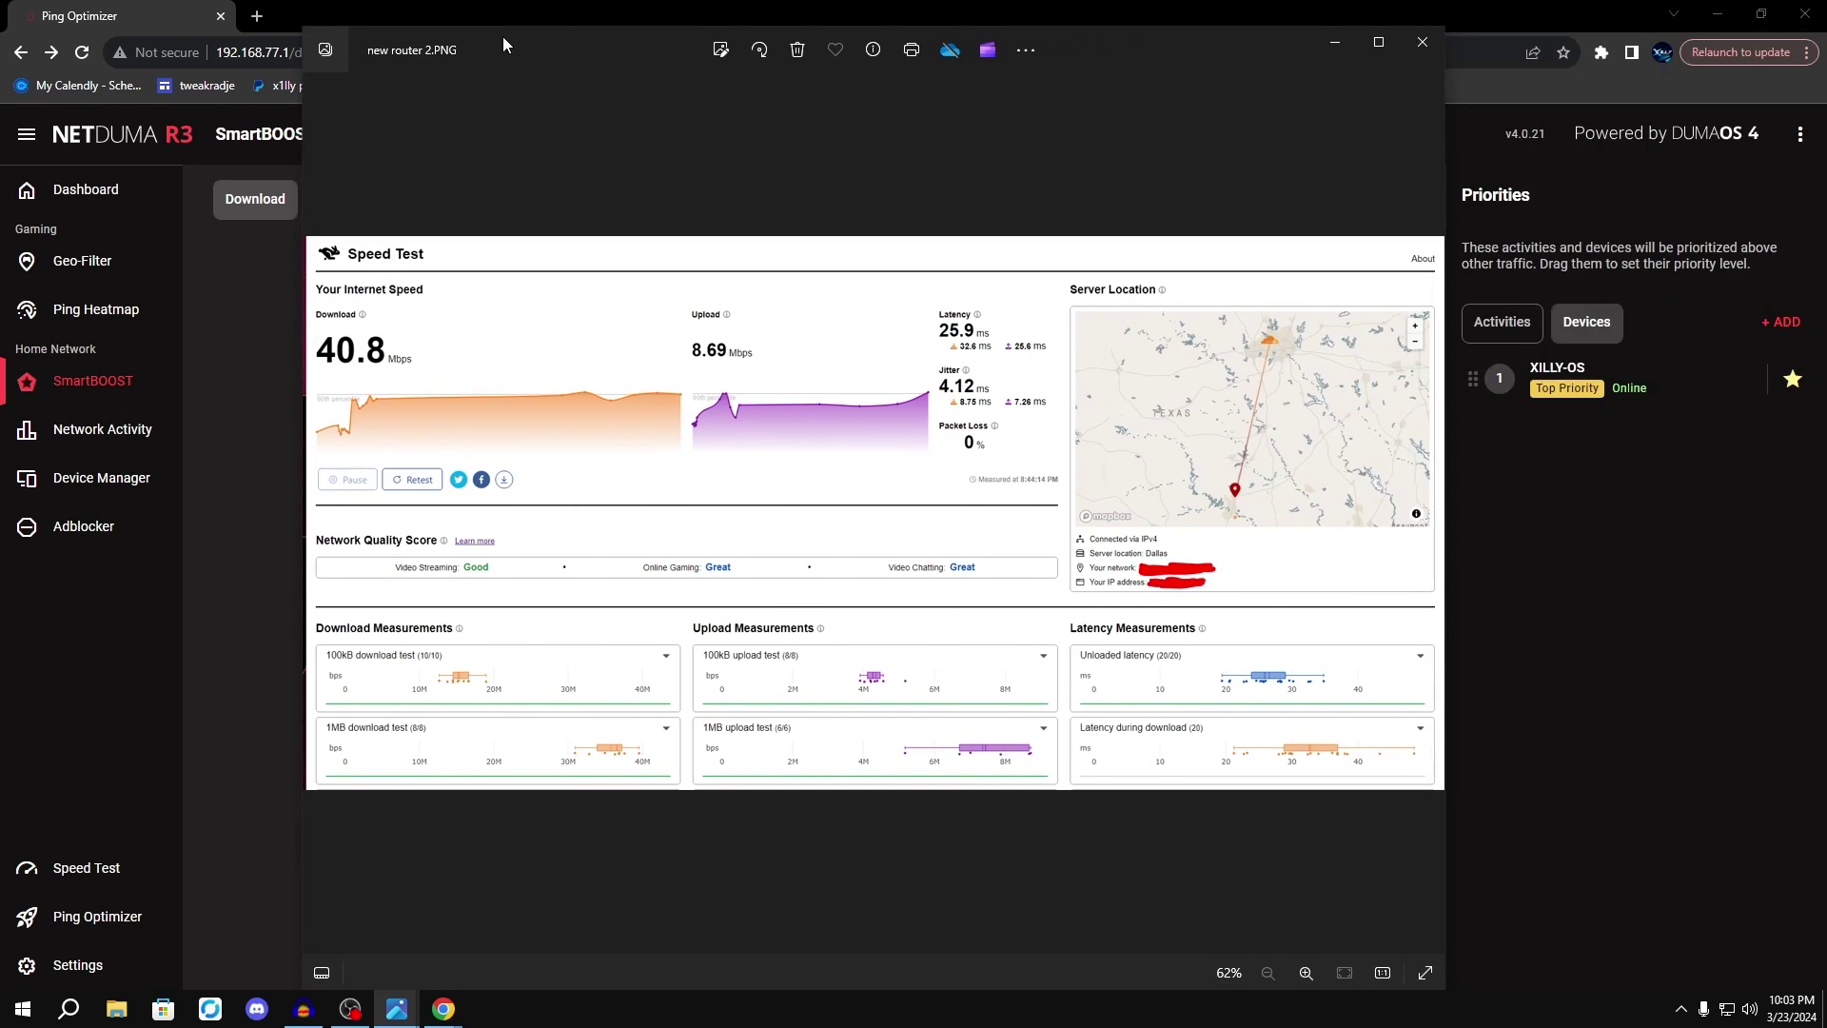
left_click(1418, 37)
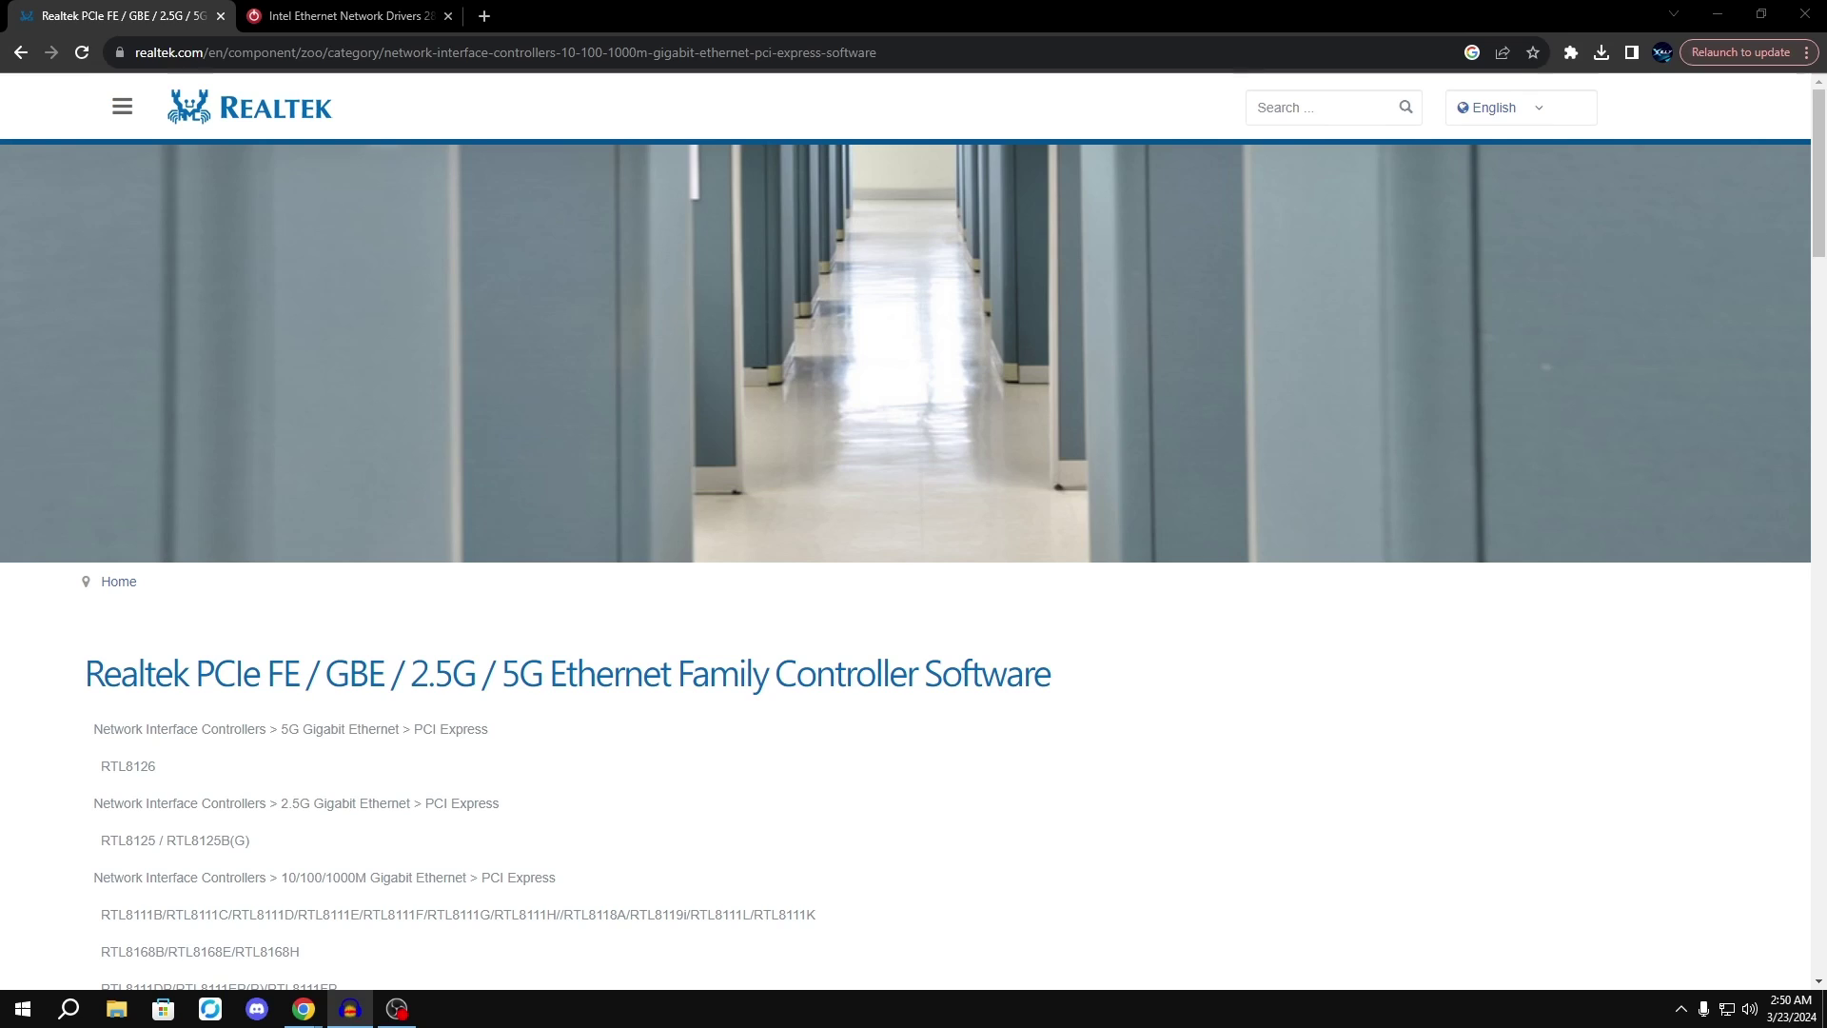
Open Task Manager's Performance > Ethernet view to identify the Realtek PCIe GbE Family Controller.
right_click(761, 1006)
left_click(836, 946)
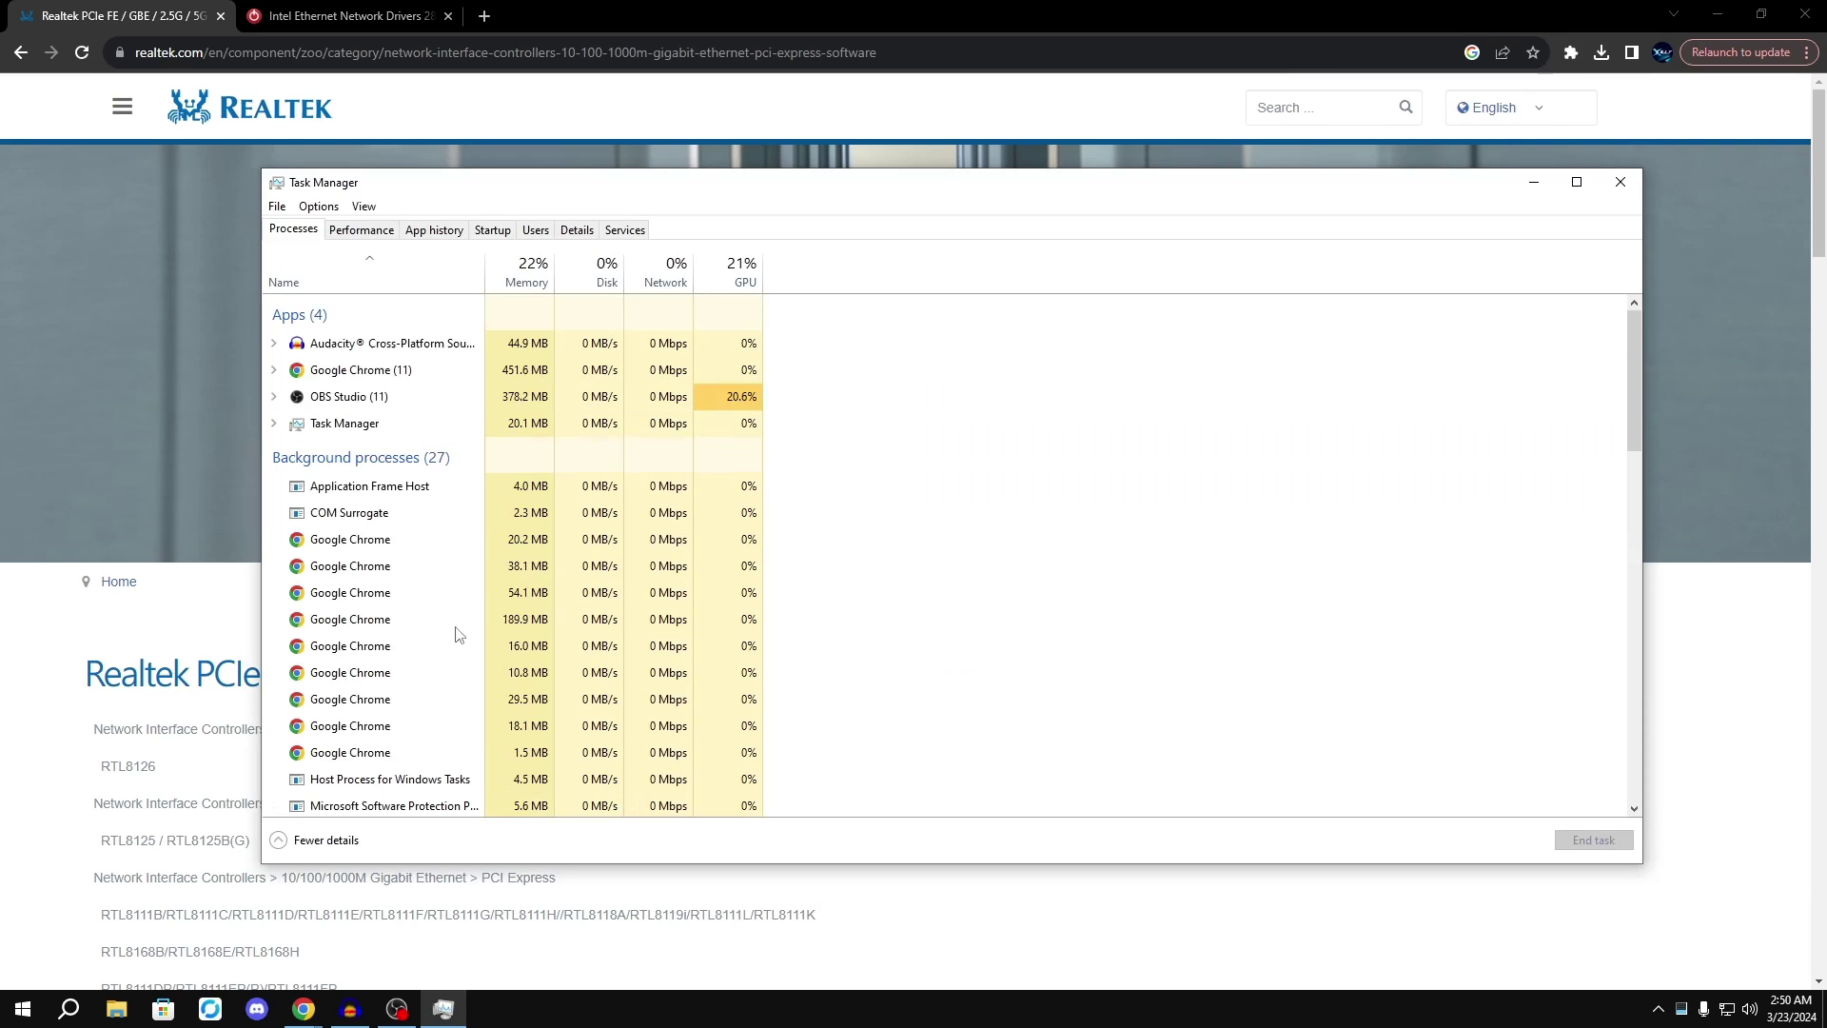
left_click(381, 232)
left_click(424, 577)
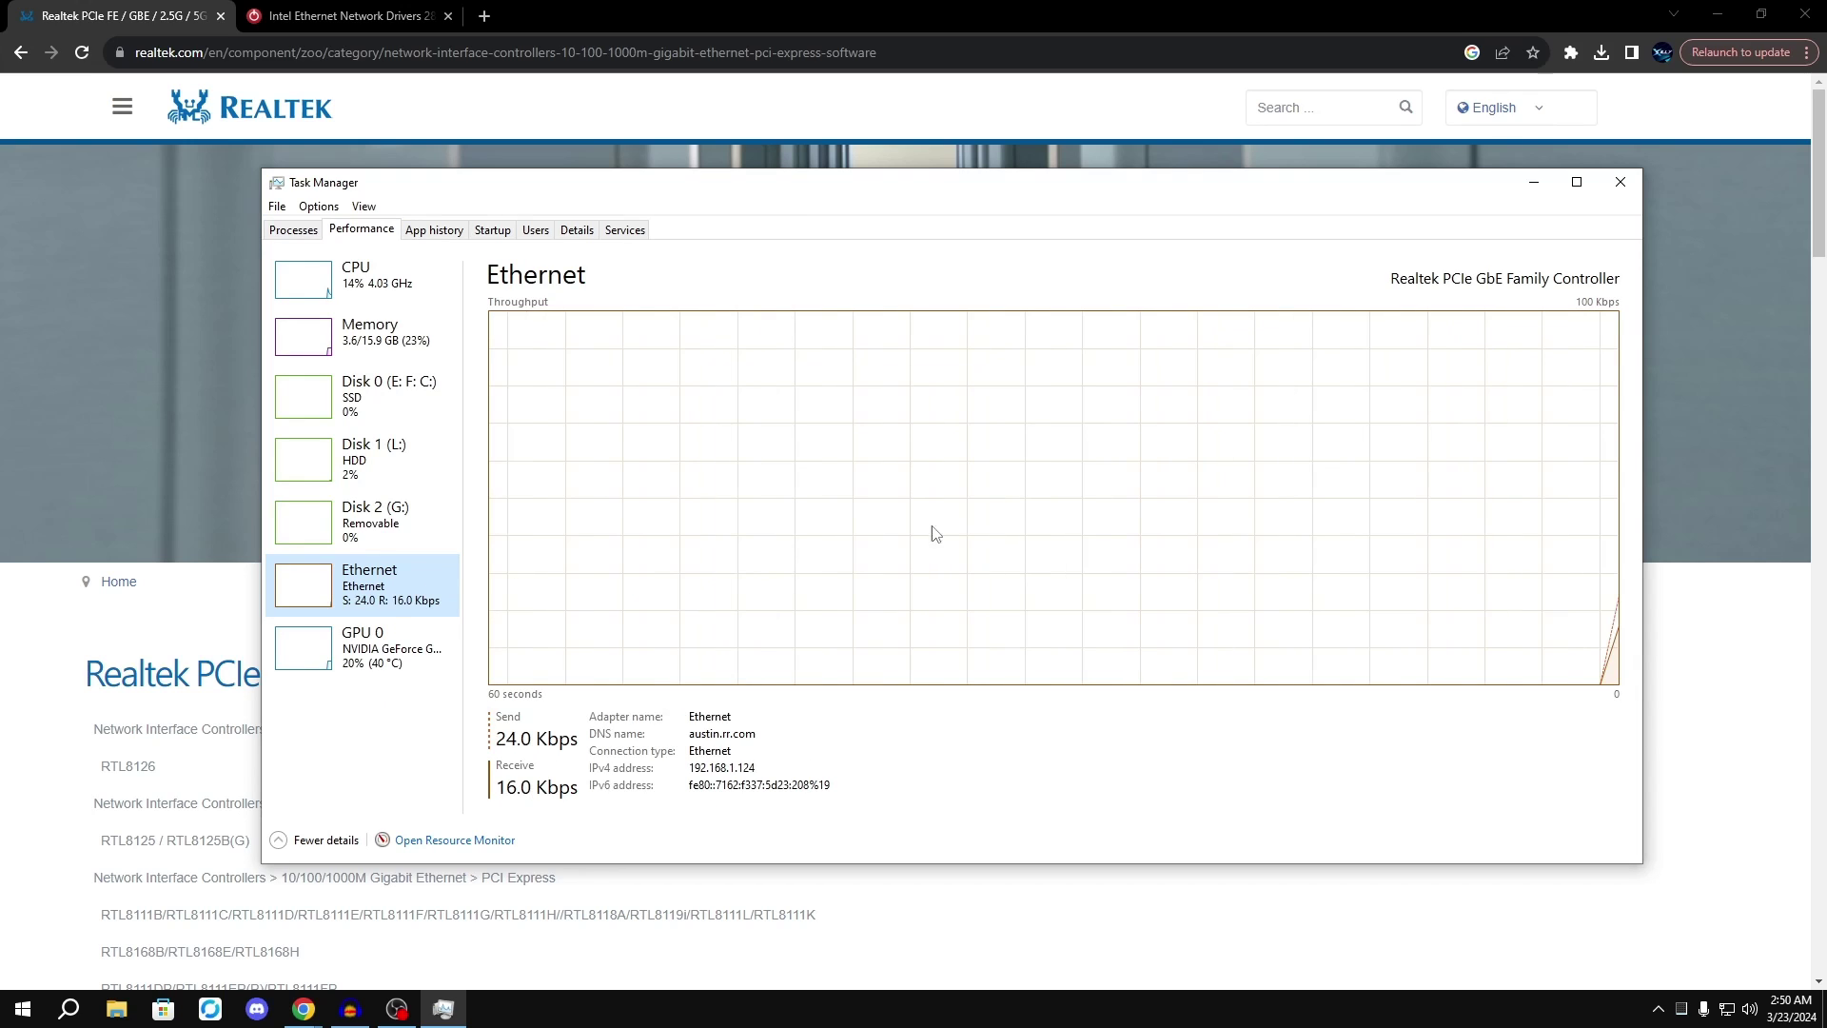
Compare against the Intel Ethernet drivers page, highlighting driver version 28.2.1.
left_click(774, 9)
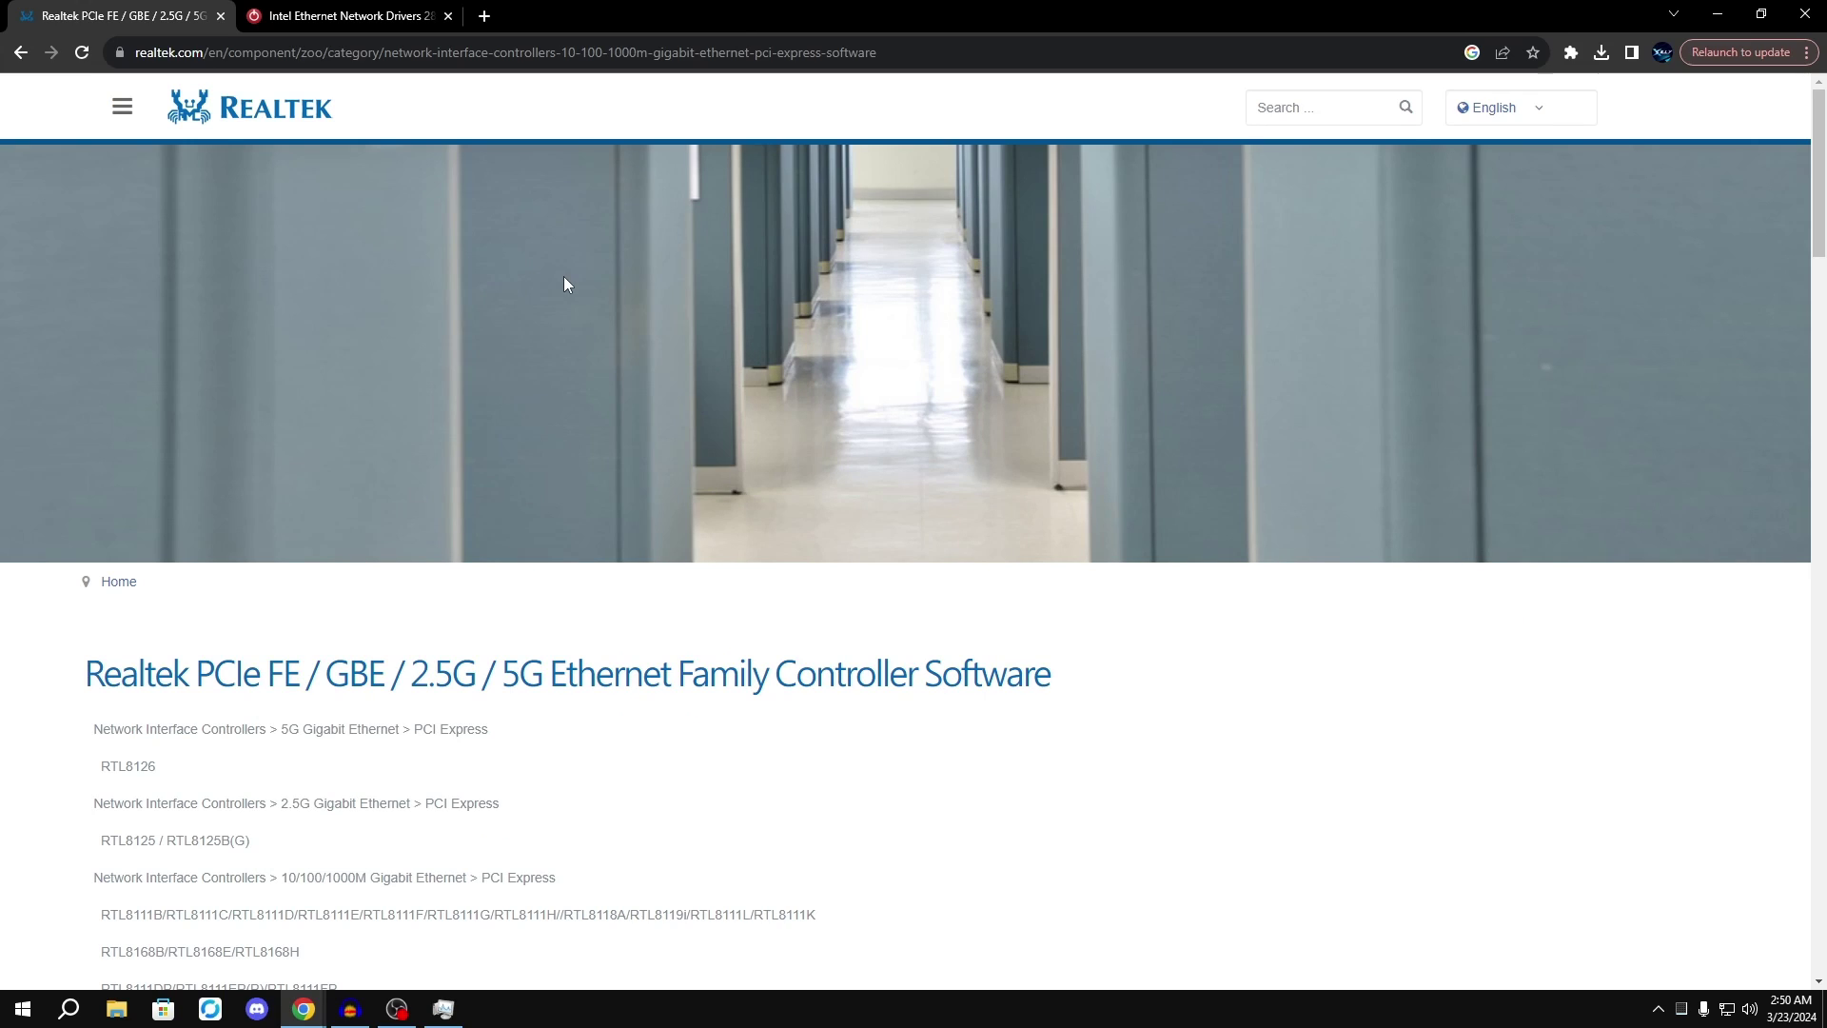
key("alt+Tab")
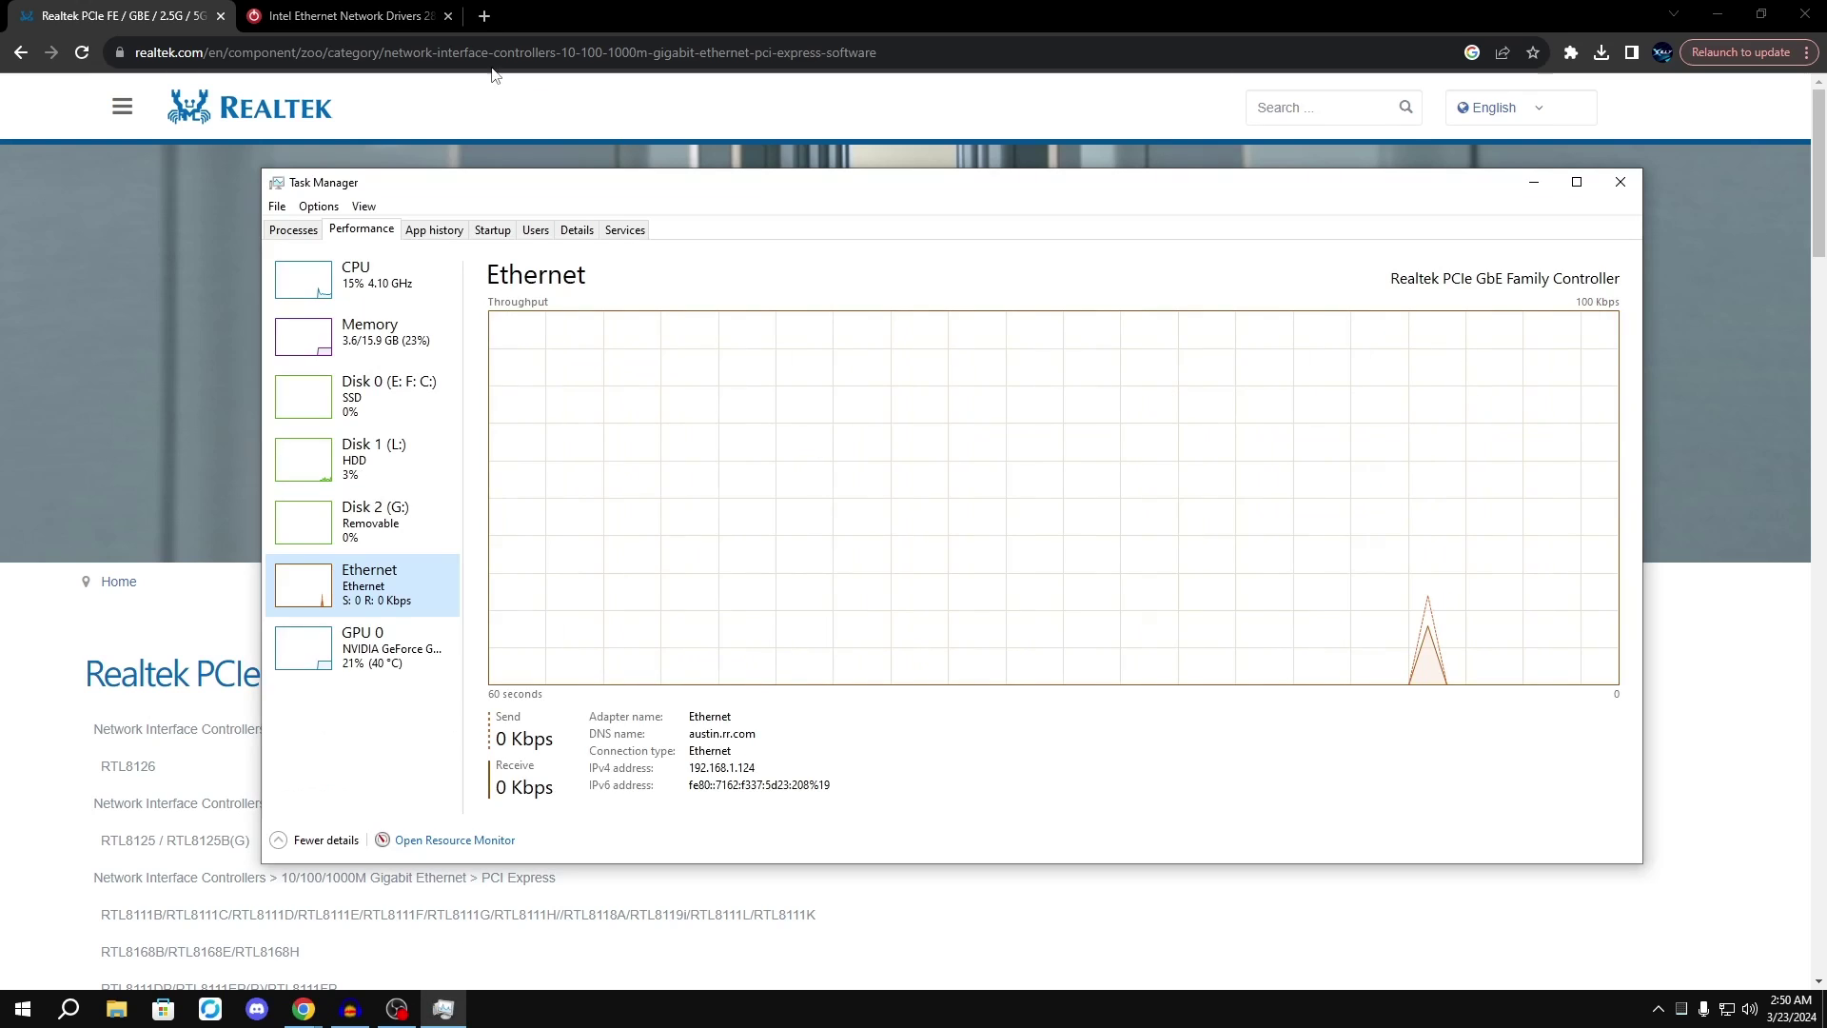
left_click(347, 15)
scroll(469, 231, "up", 2)
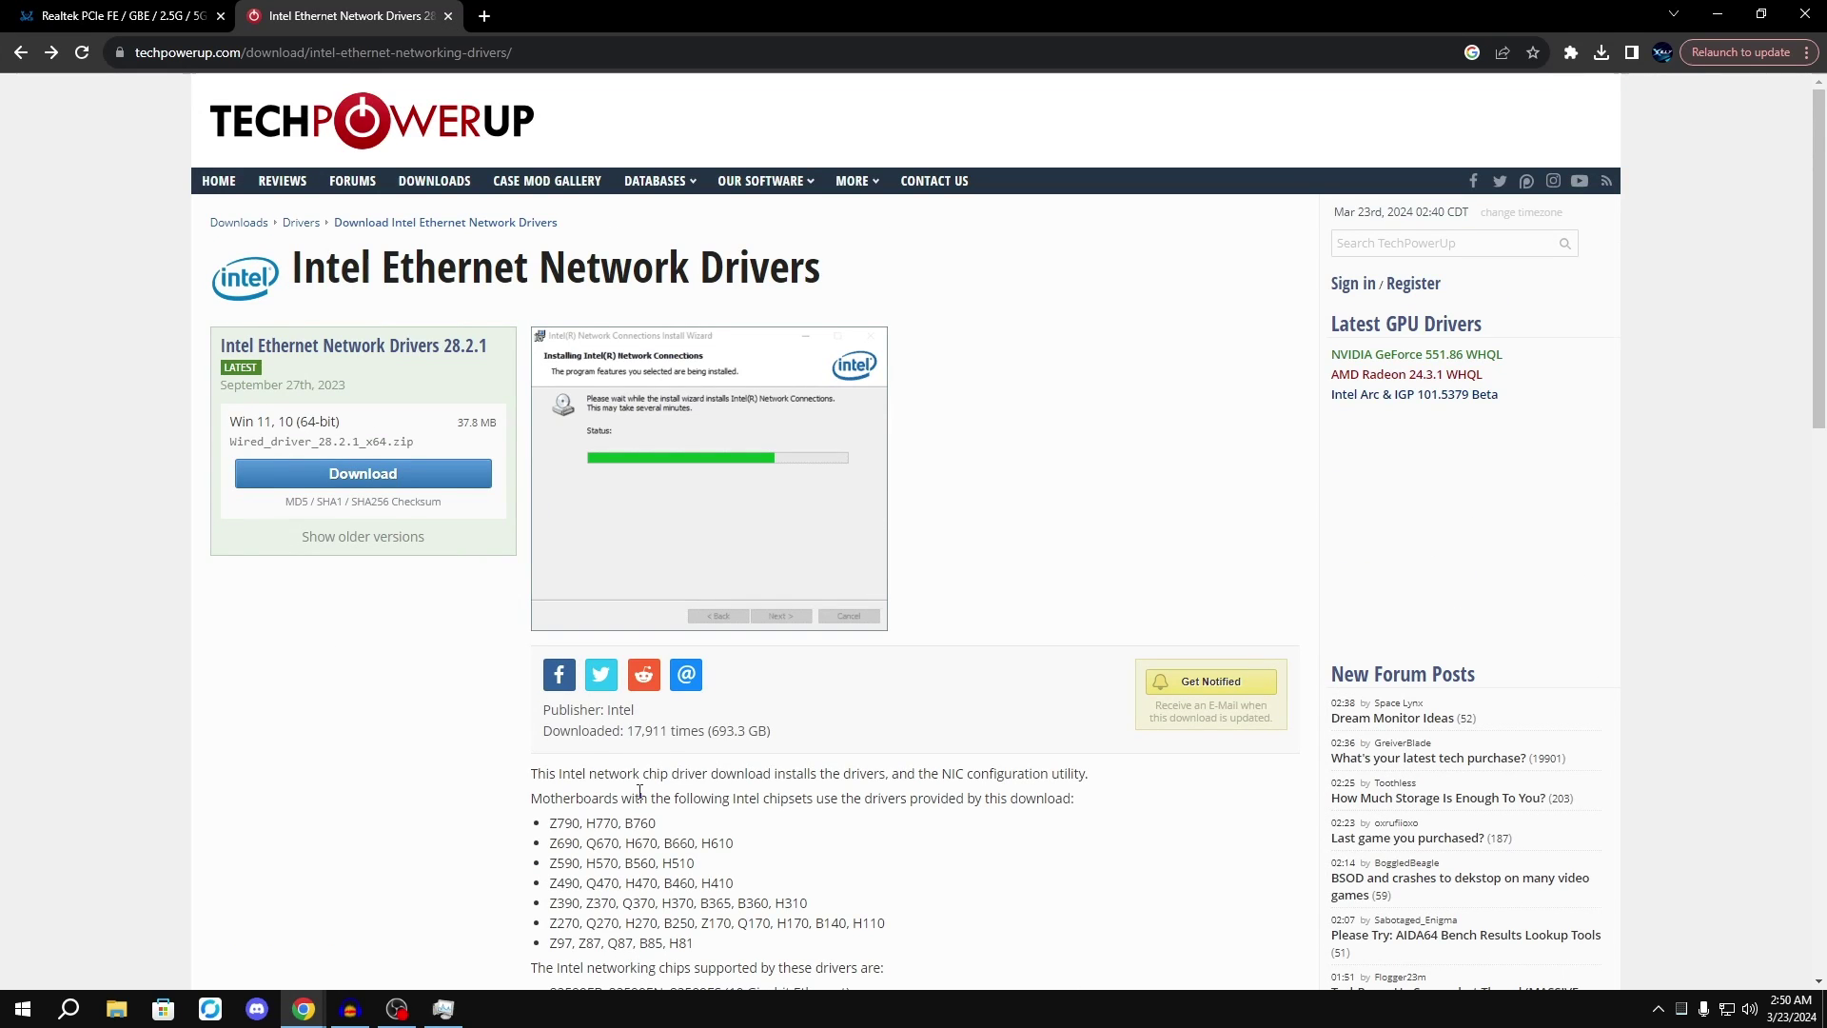
double_click(449, 344)
left_click(494, 349)
left_click_drag(489, 350, 444, 344)
left_click(447, 344)
Return to Task Manager, then scroll the Realtek page down to the Windows drivers.
left_click(443, 1008)
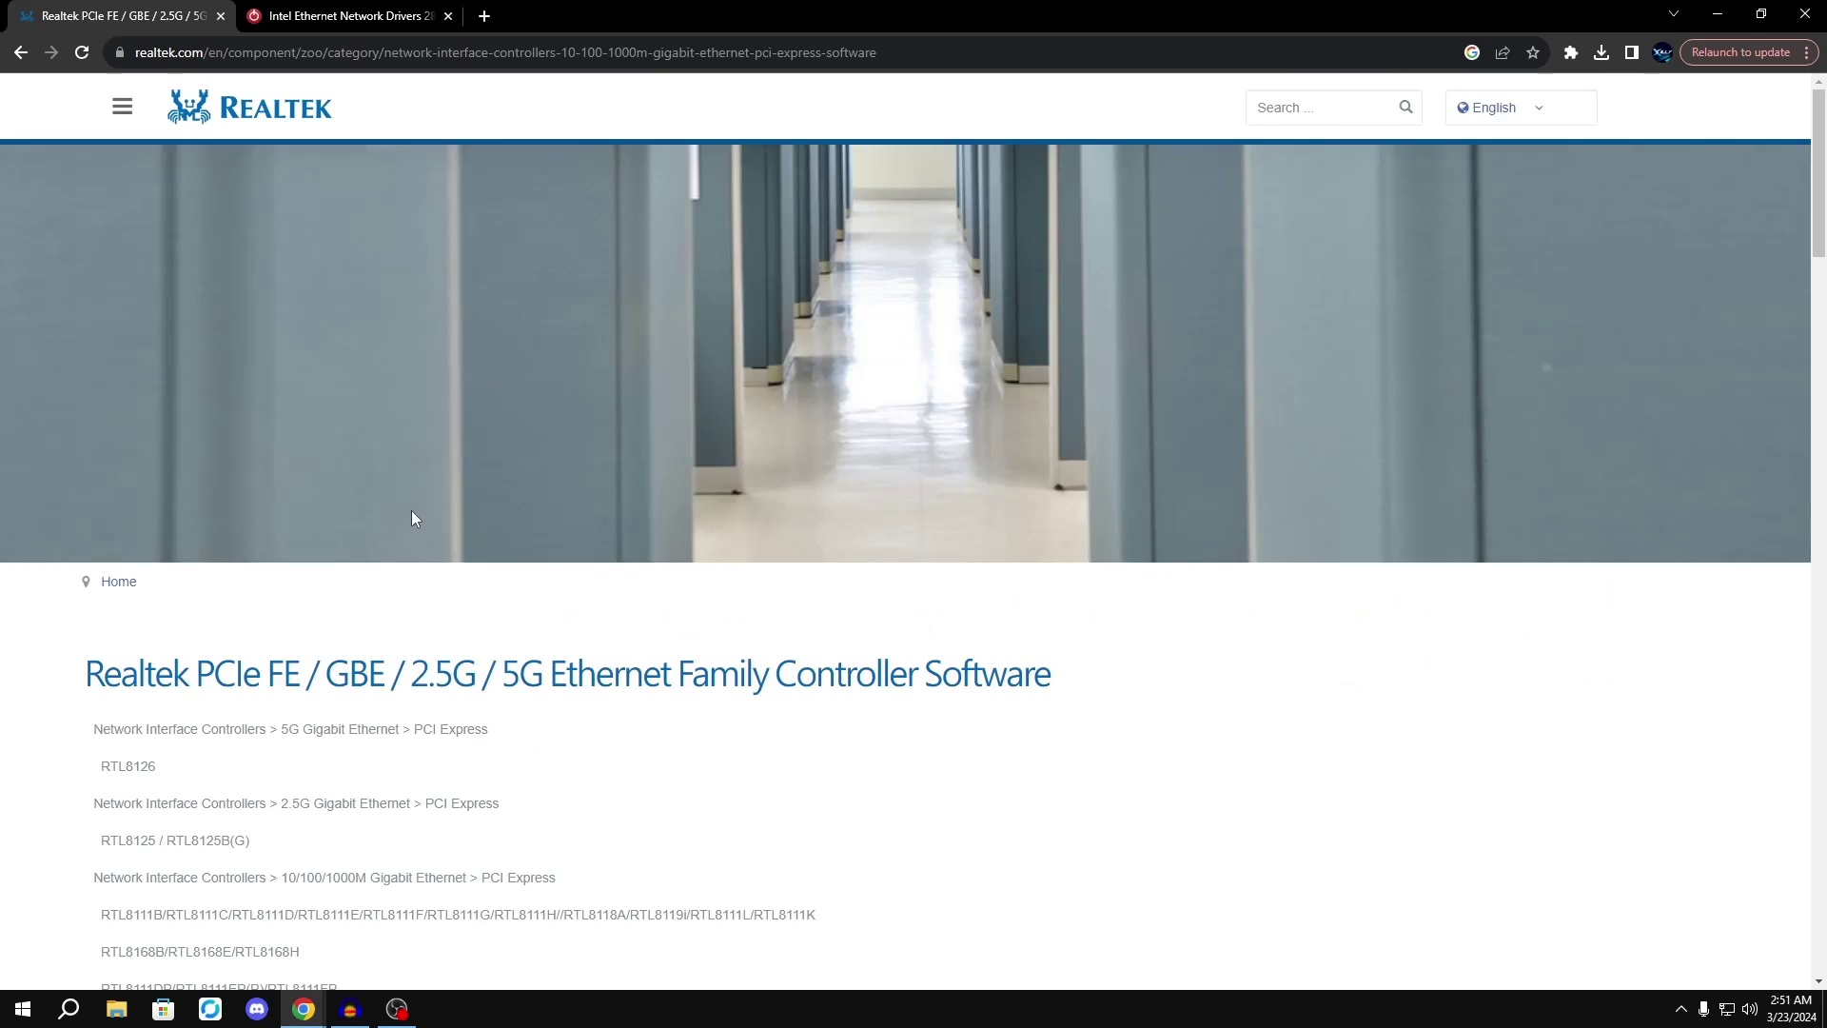
scroll(473, 530, "down", 8)
scroll(477, 538, "down", 3)
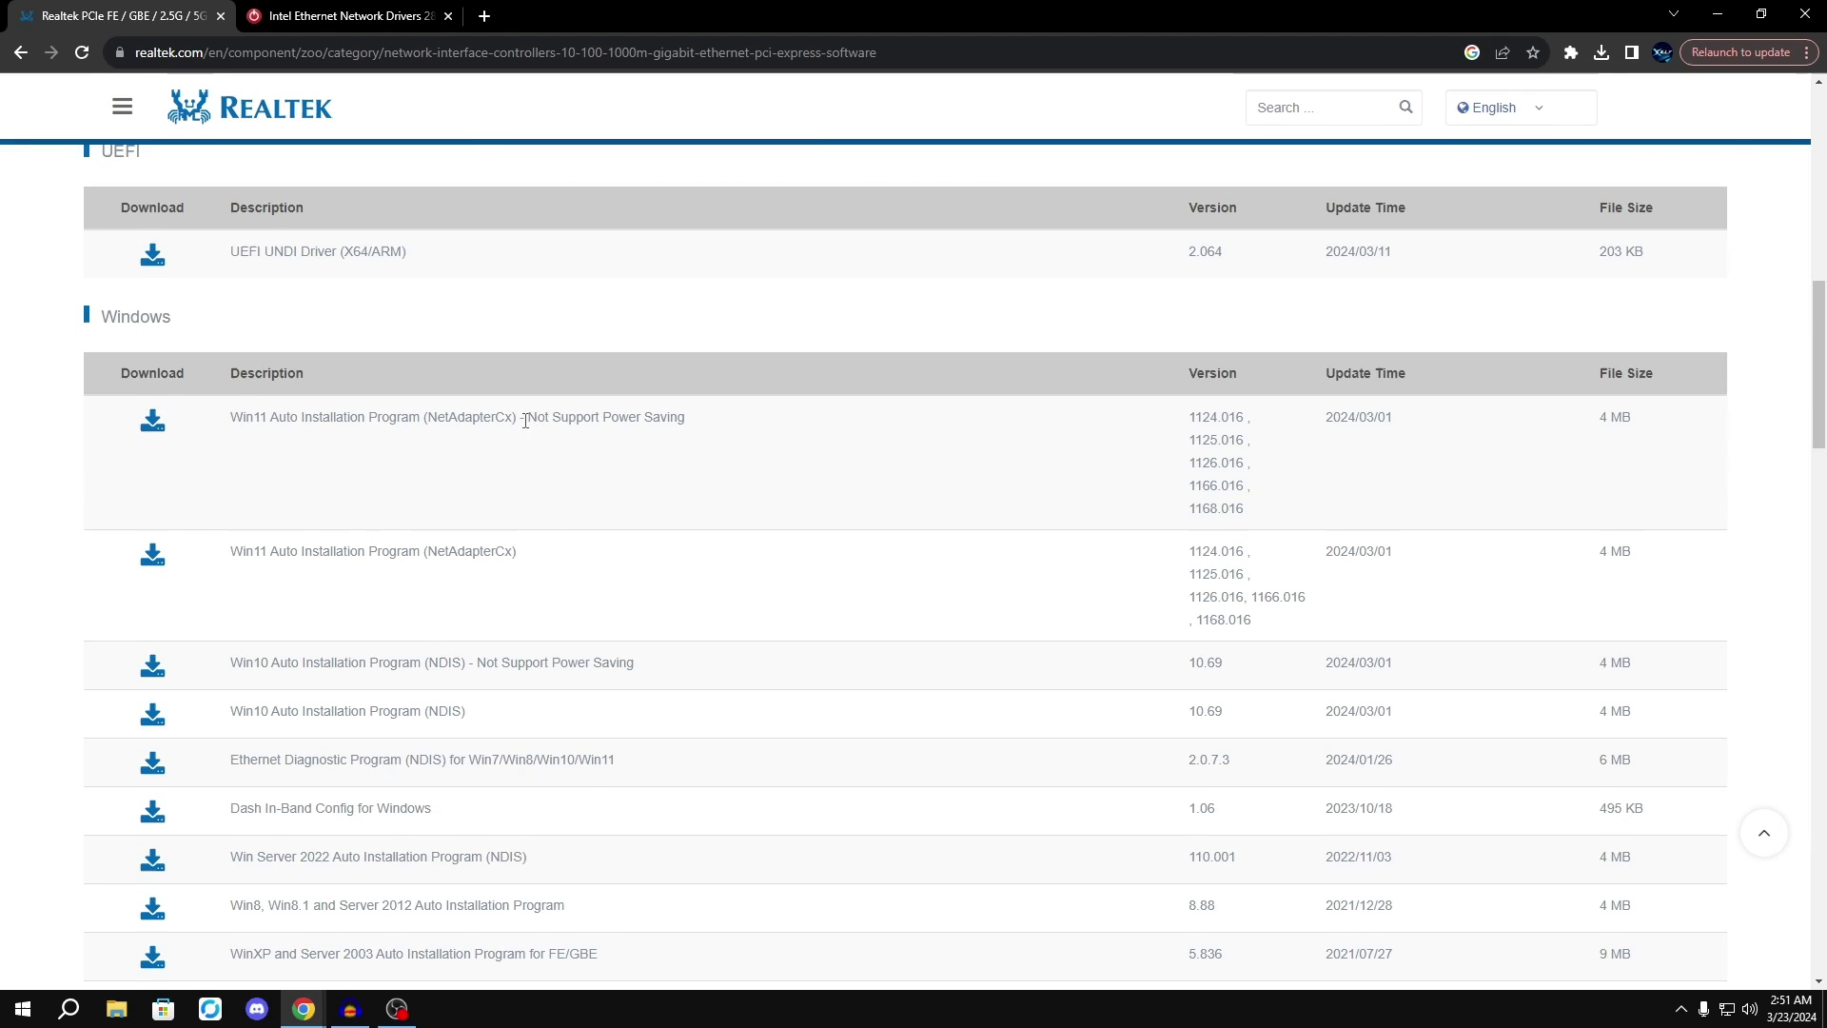
Compare the Win11 and Win10 NDIS 'Not Support Power Saving' driver descriptions.
left_click_drag(519, 418, 812, 442)
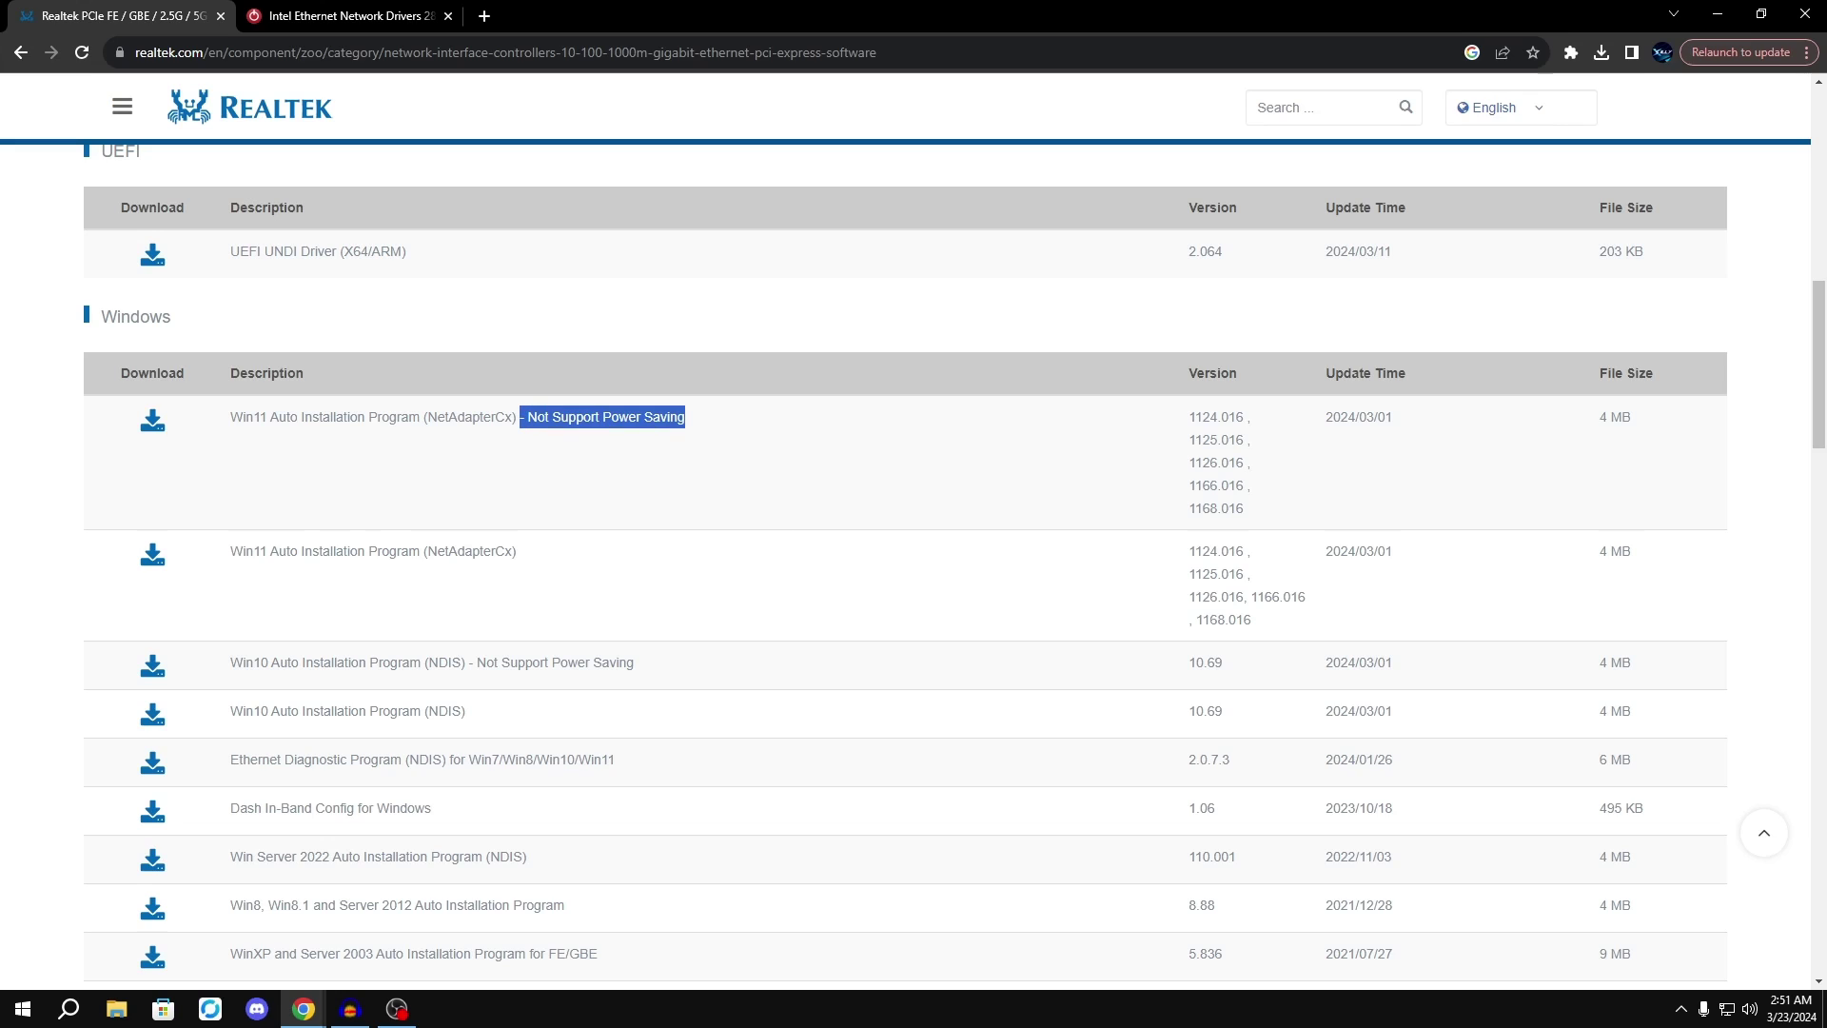
key("alt+Tab")
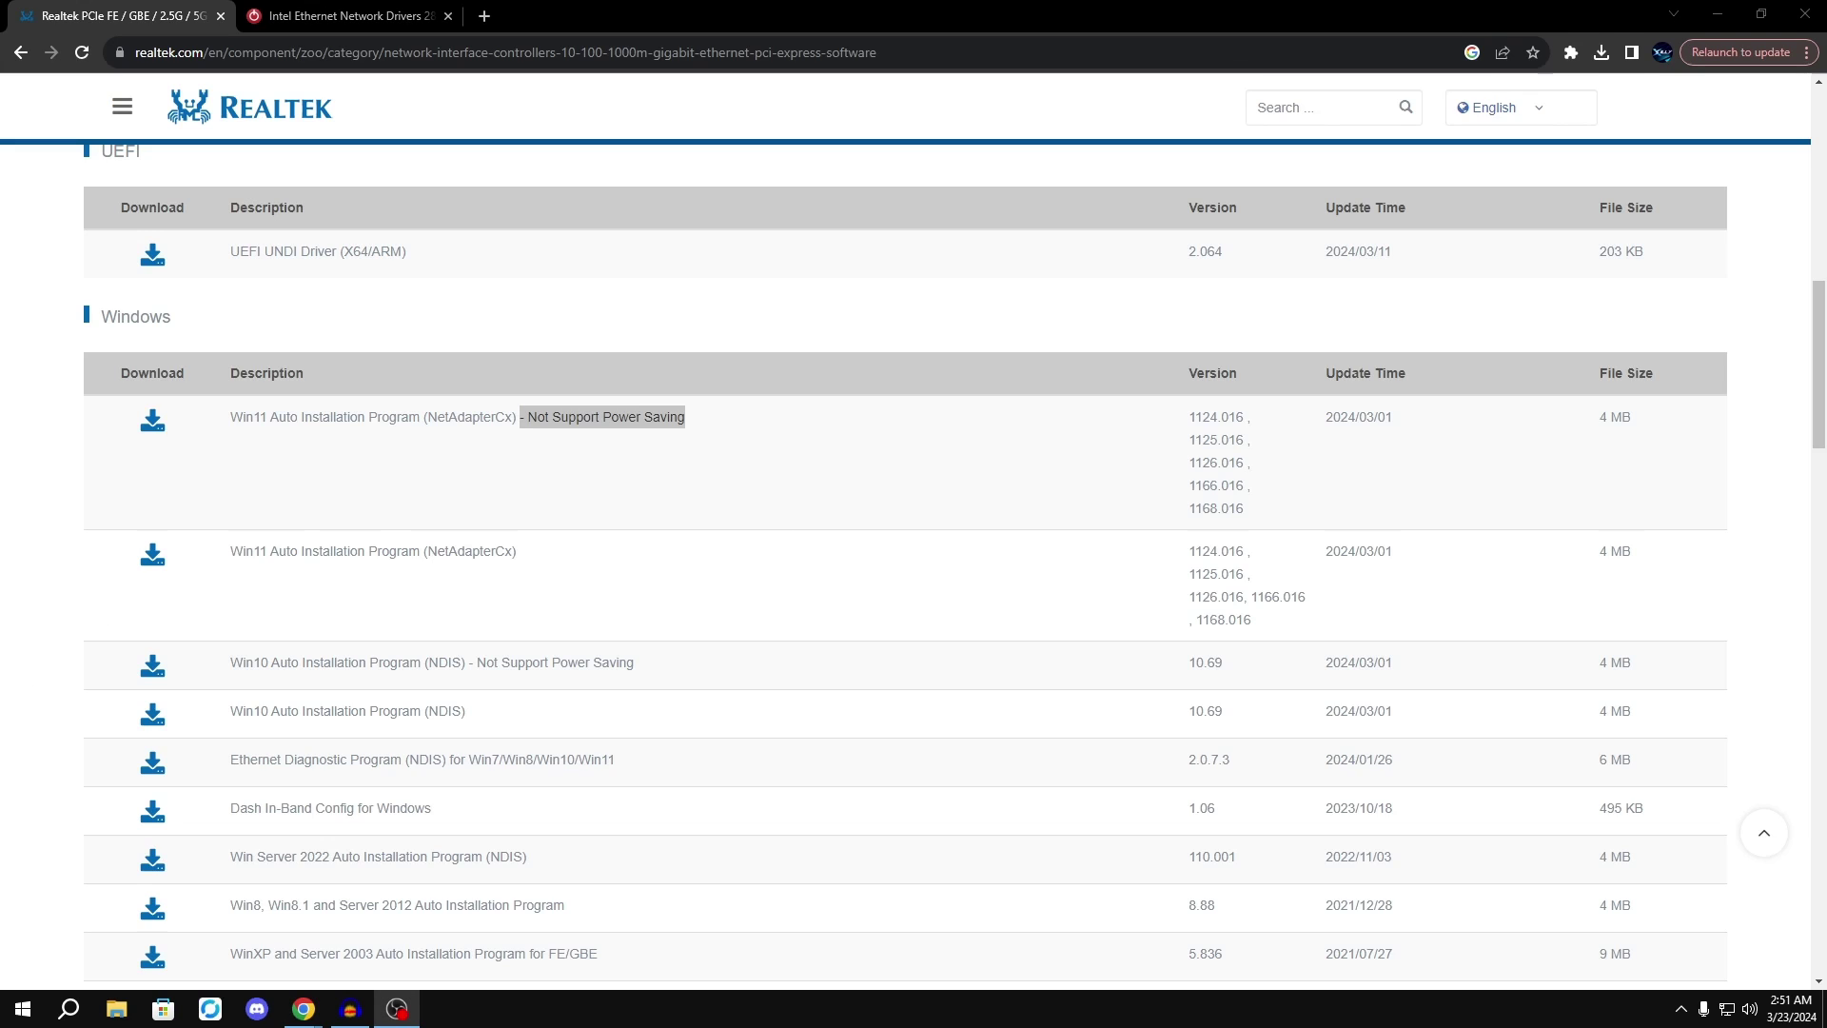
left_click(596, 593)
scroll(290, 504, "down", 2)
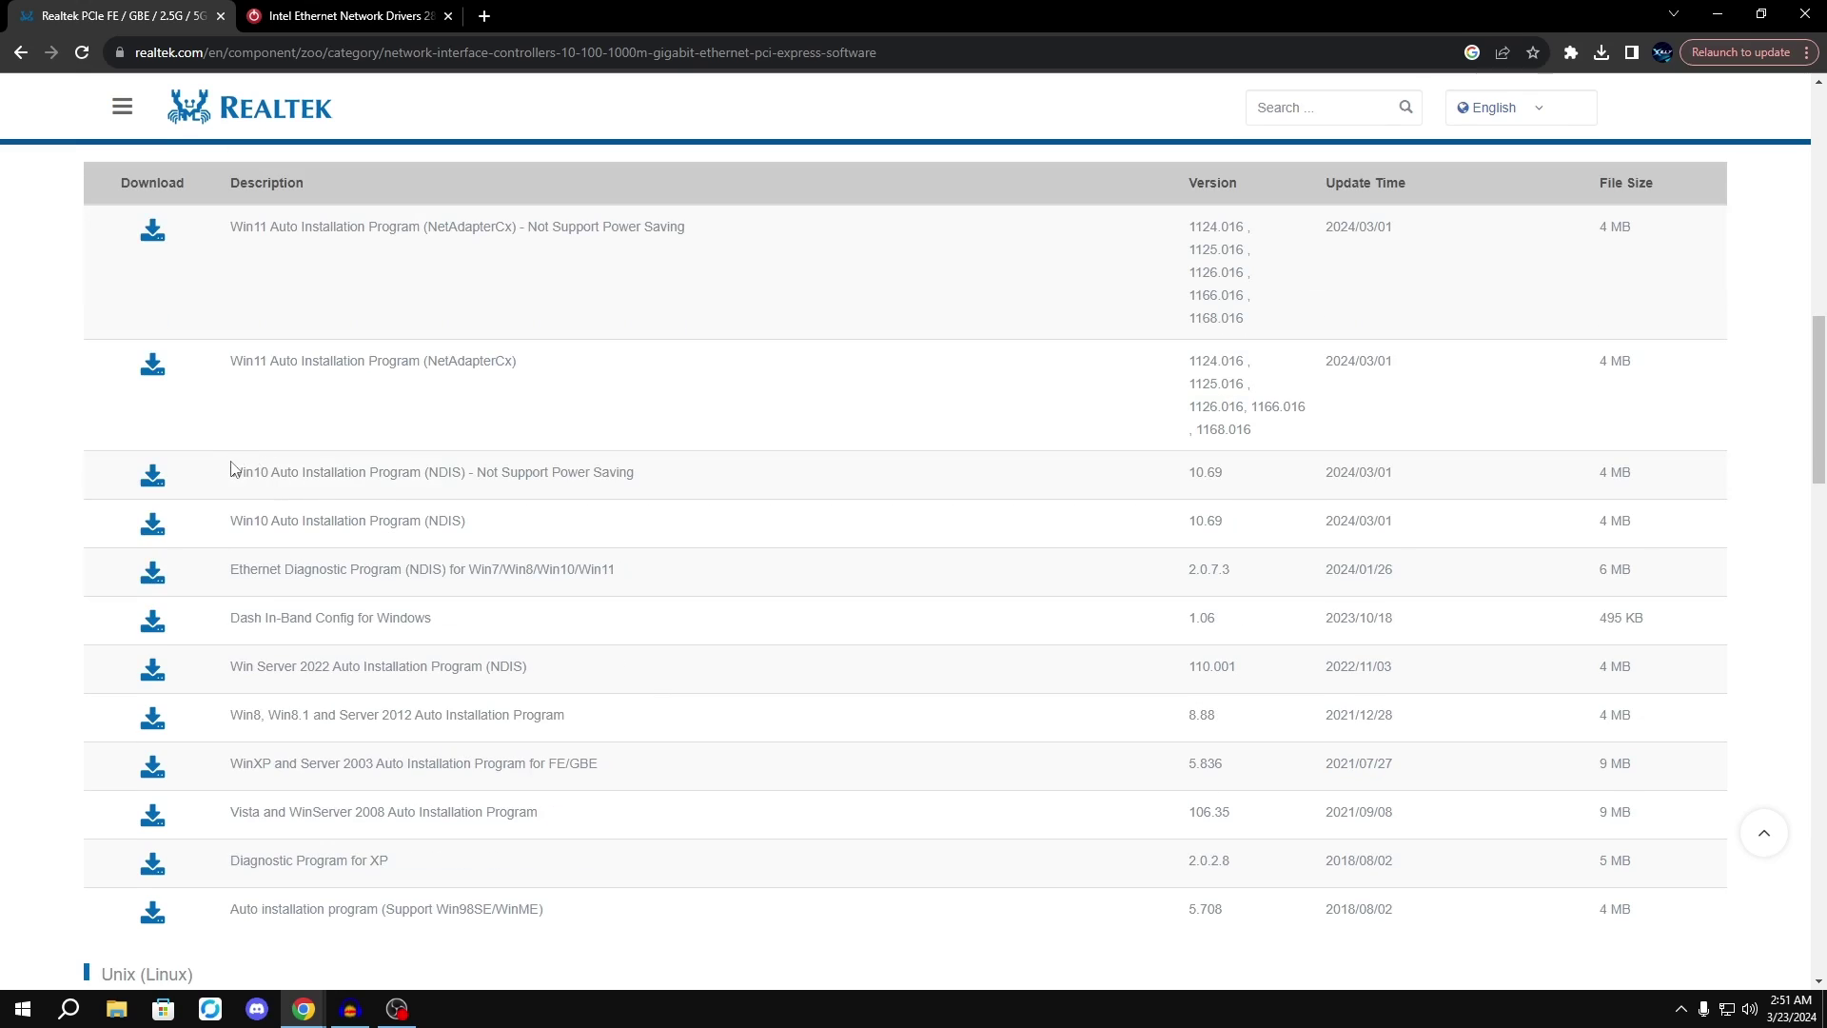
left_click_drag(232, 467, 759, 479)
left_click(476, 490)
Download the Win10 NDIS no-power-saving driver, entering the captcha code to start it.
left_click(155, 482)
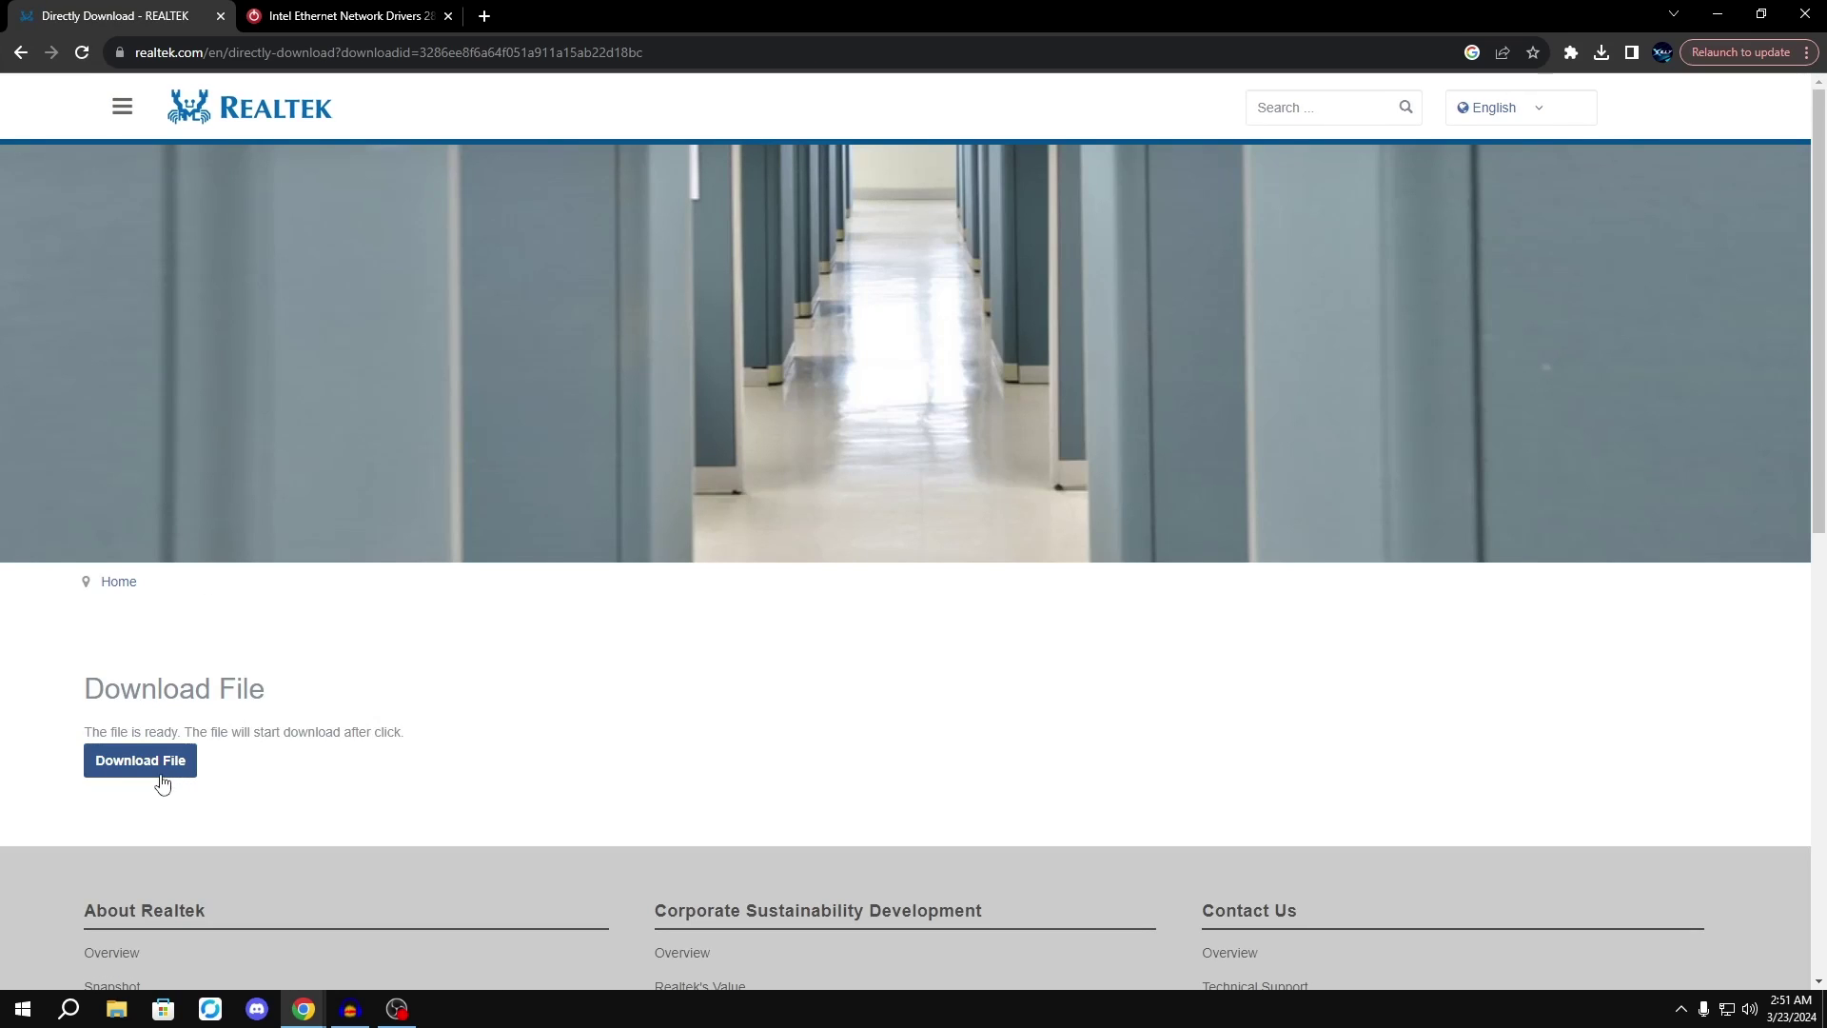
left_click(139, 761)
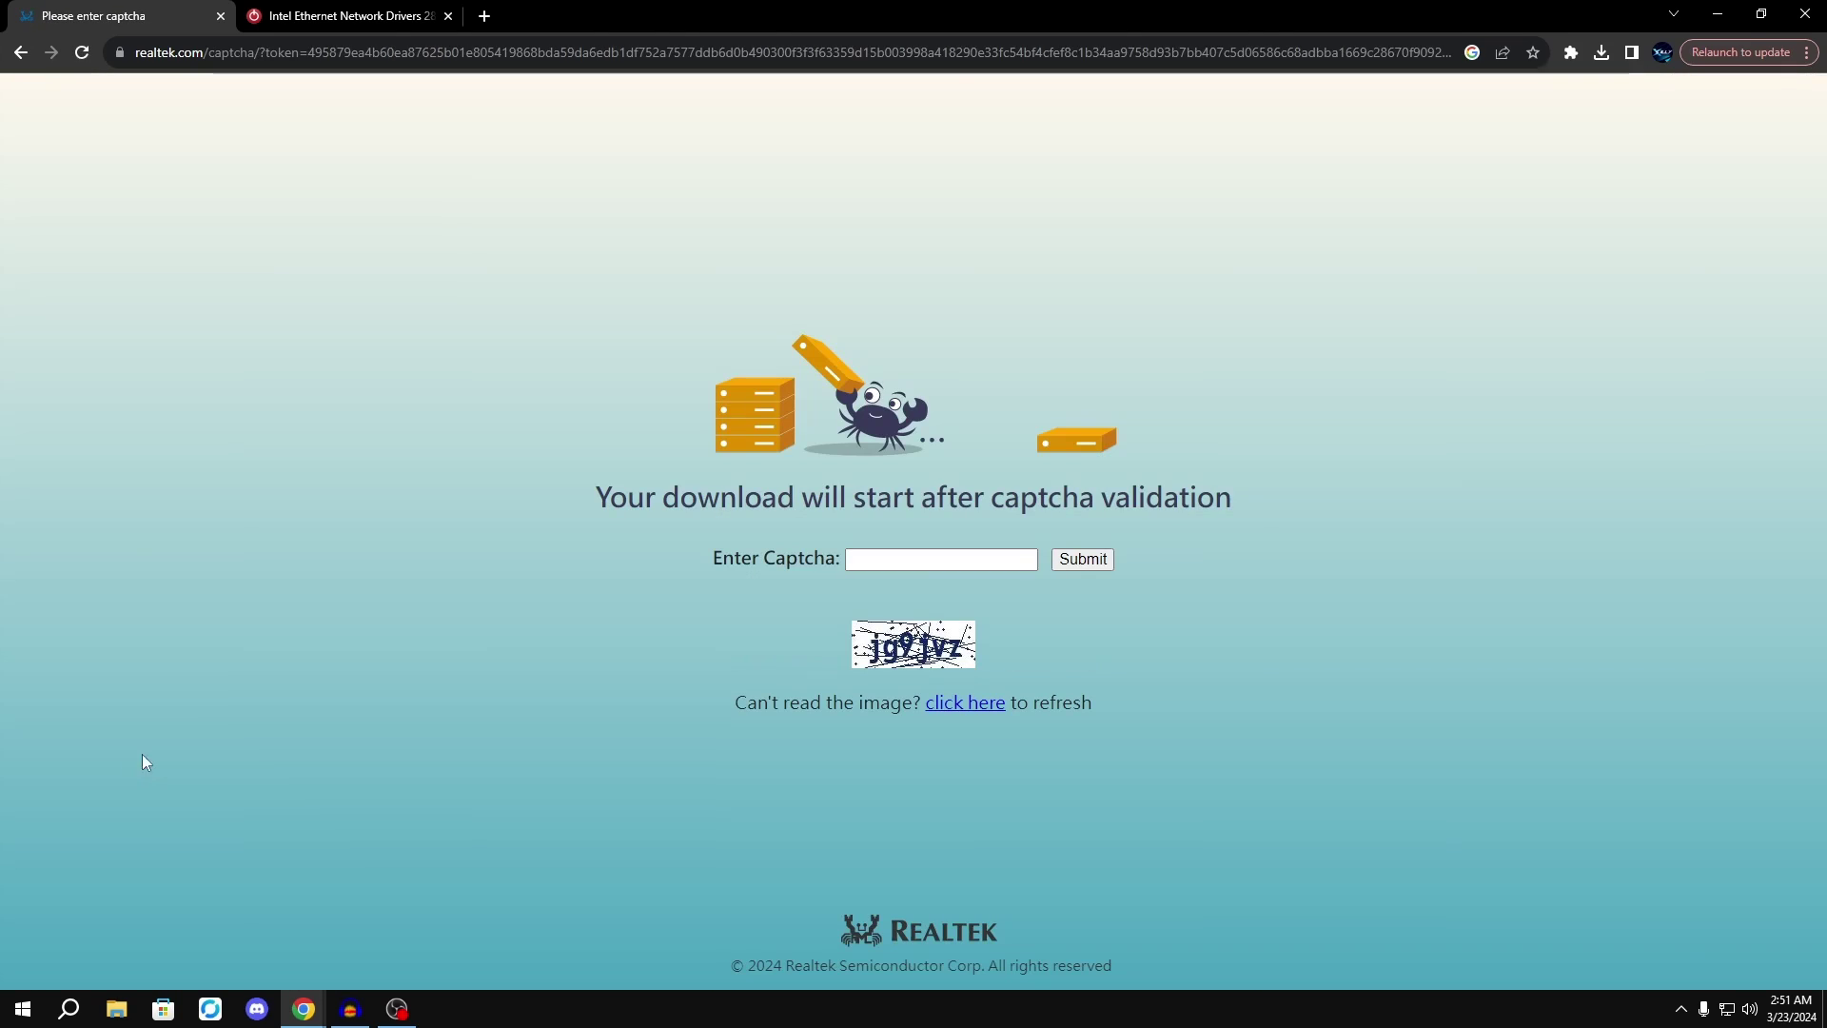
left_click(955, 557)
type("jg9jvz")
key("Return")
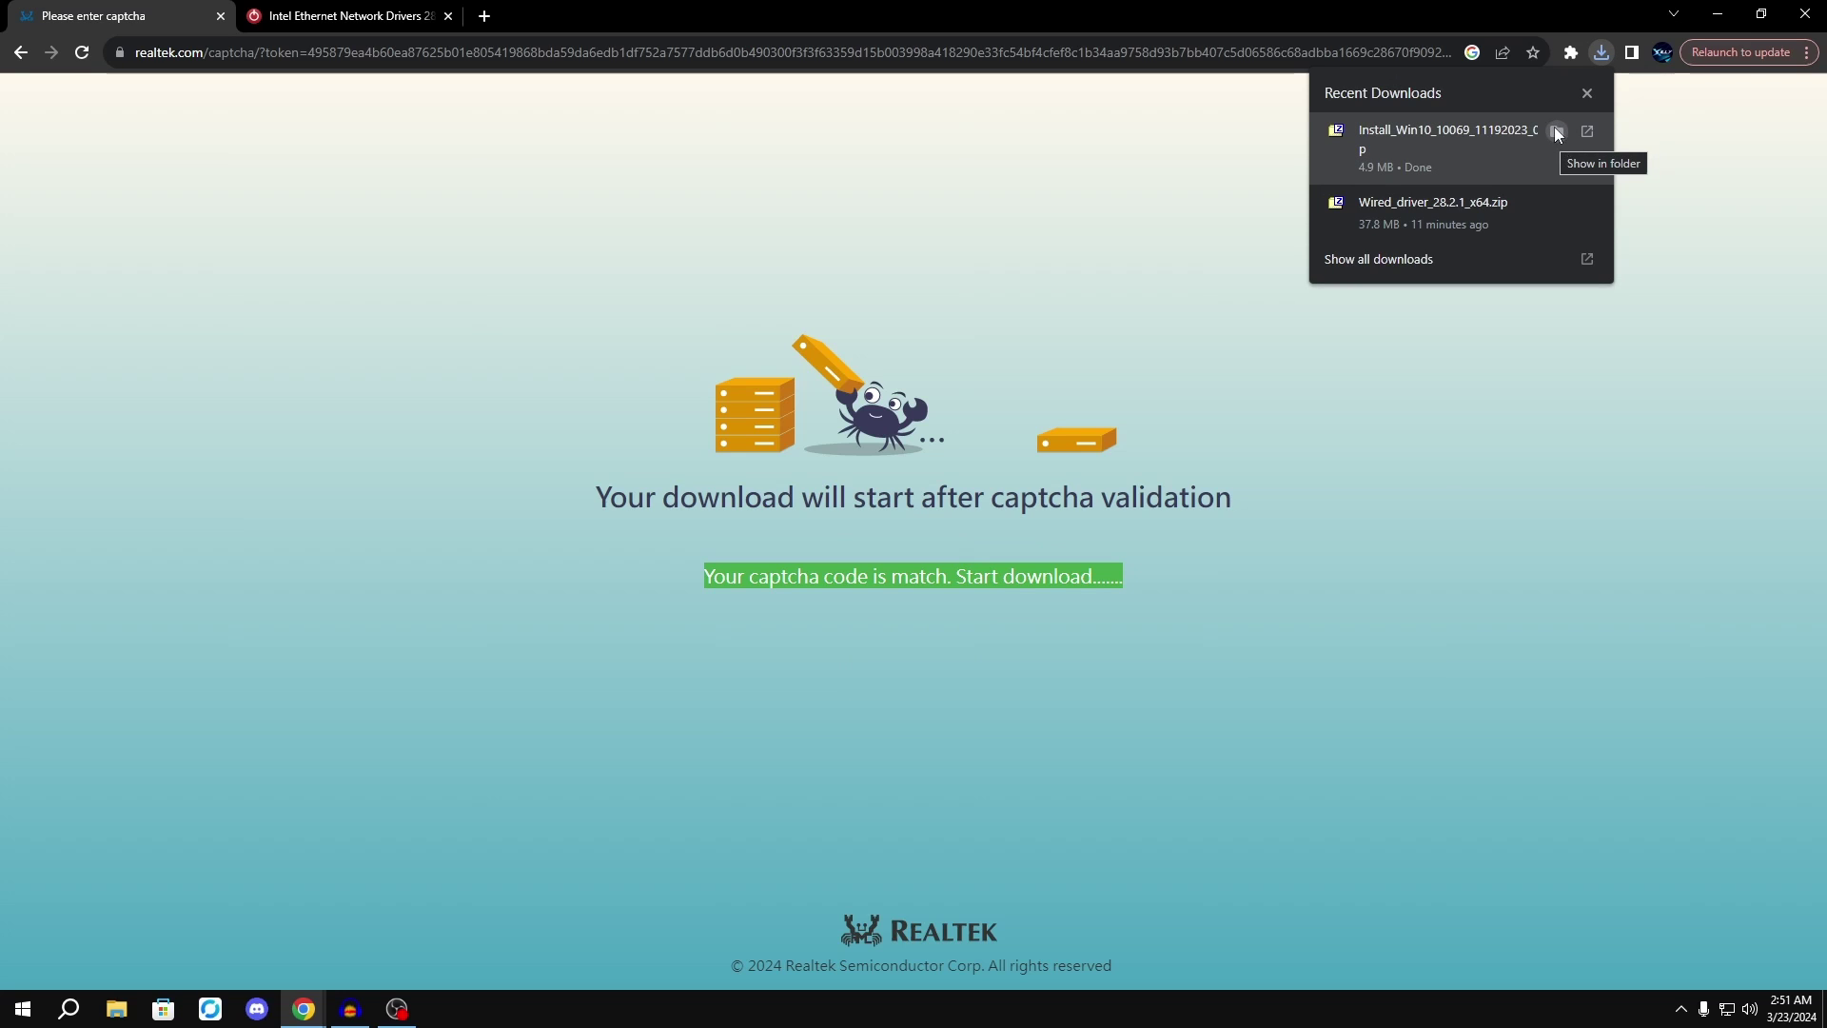
Extract the downloaded Realtek driver zip into its suggested folder with 7-Zip.
left_click(1557, 132)
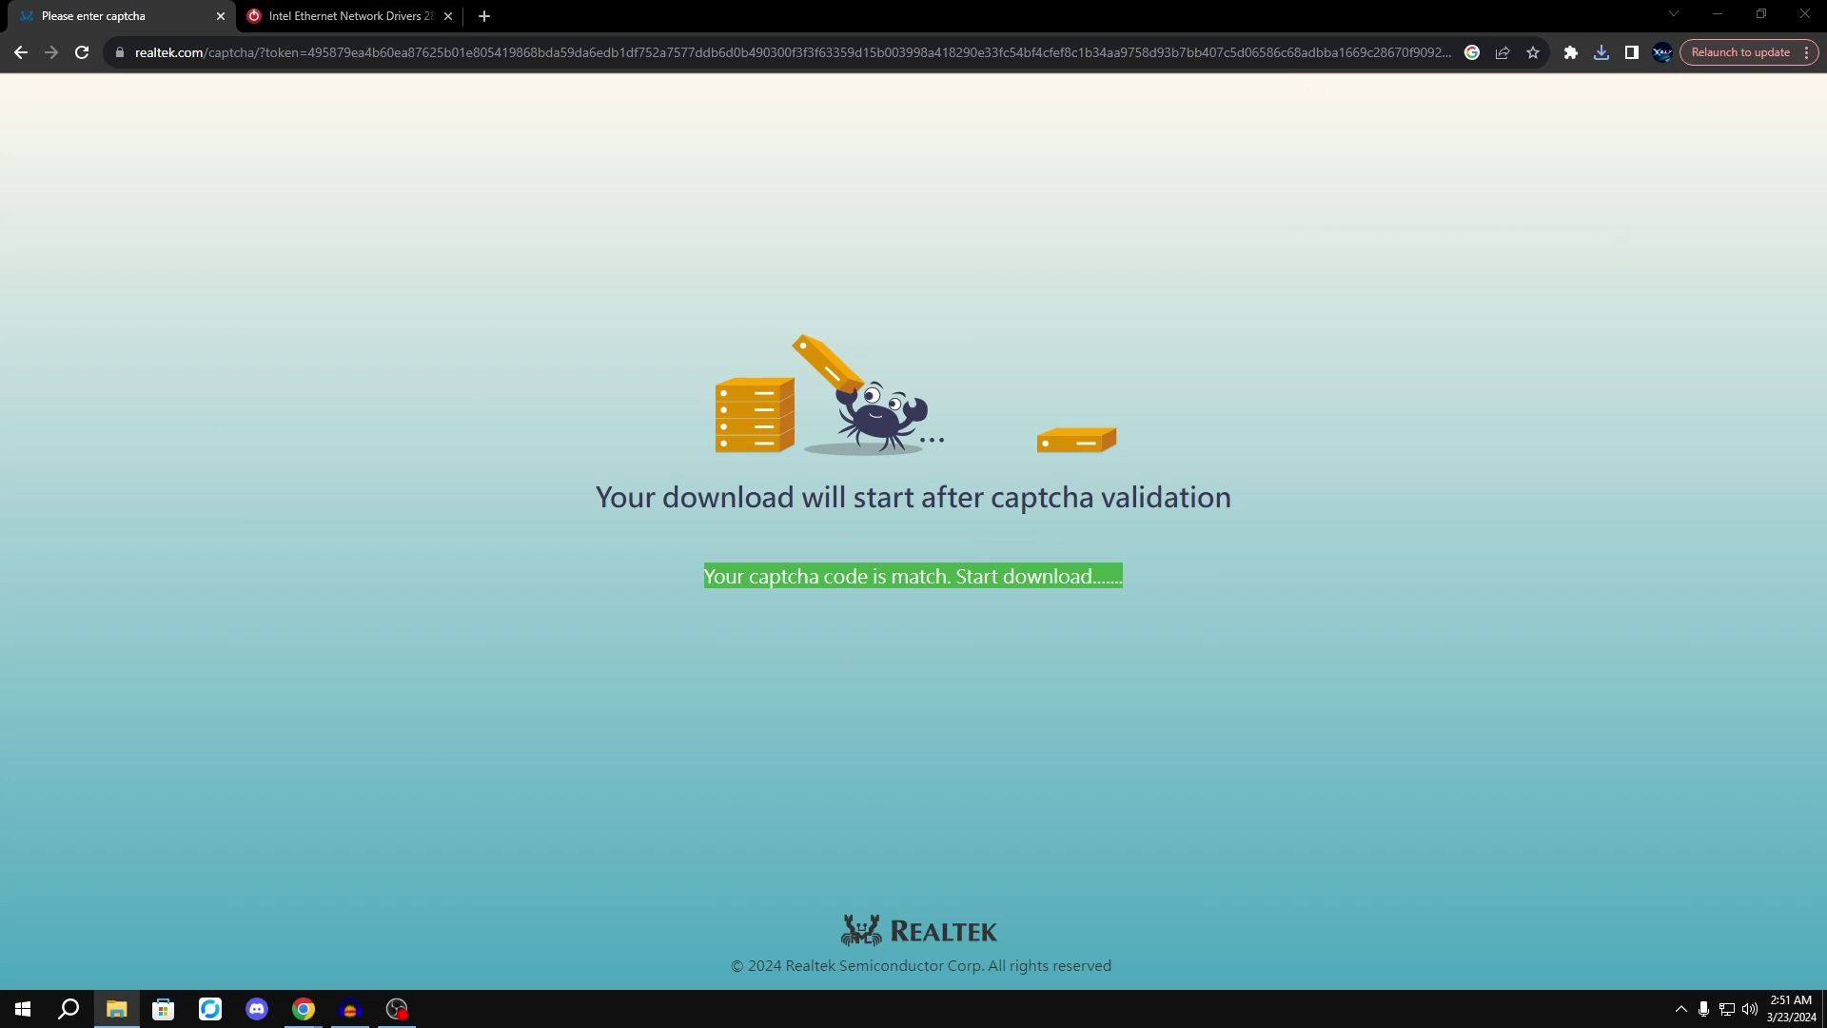
right_click(708, 304)
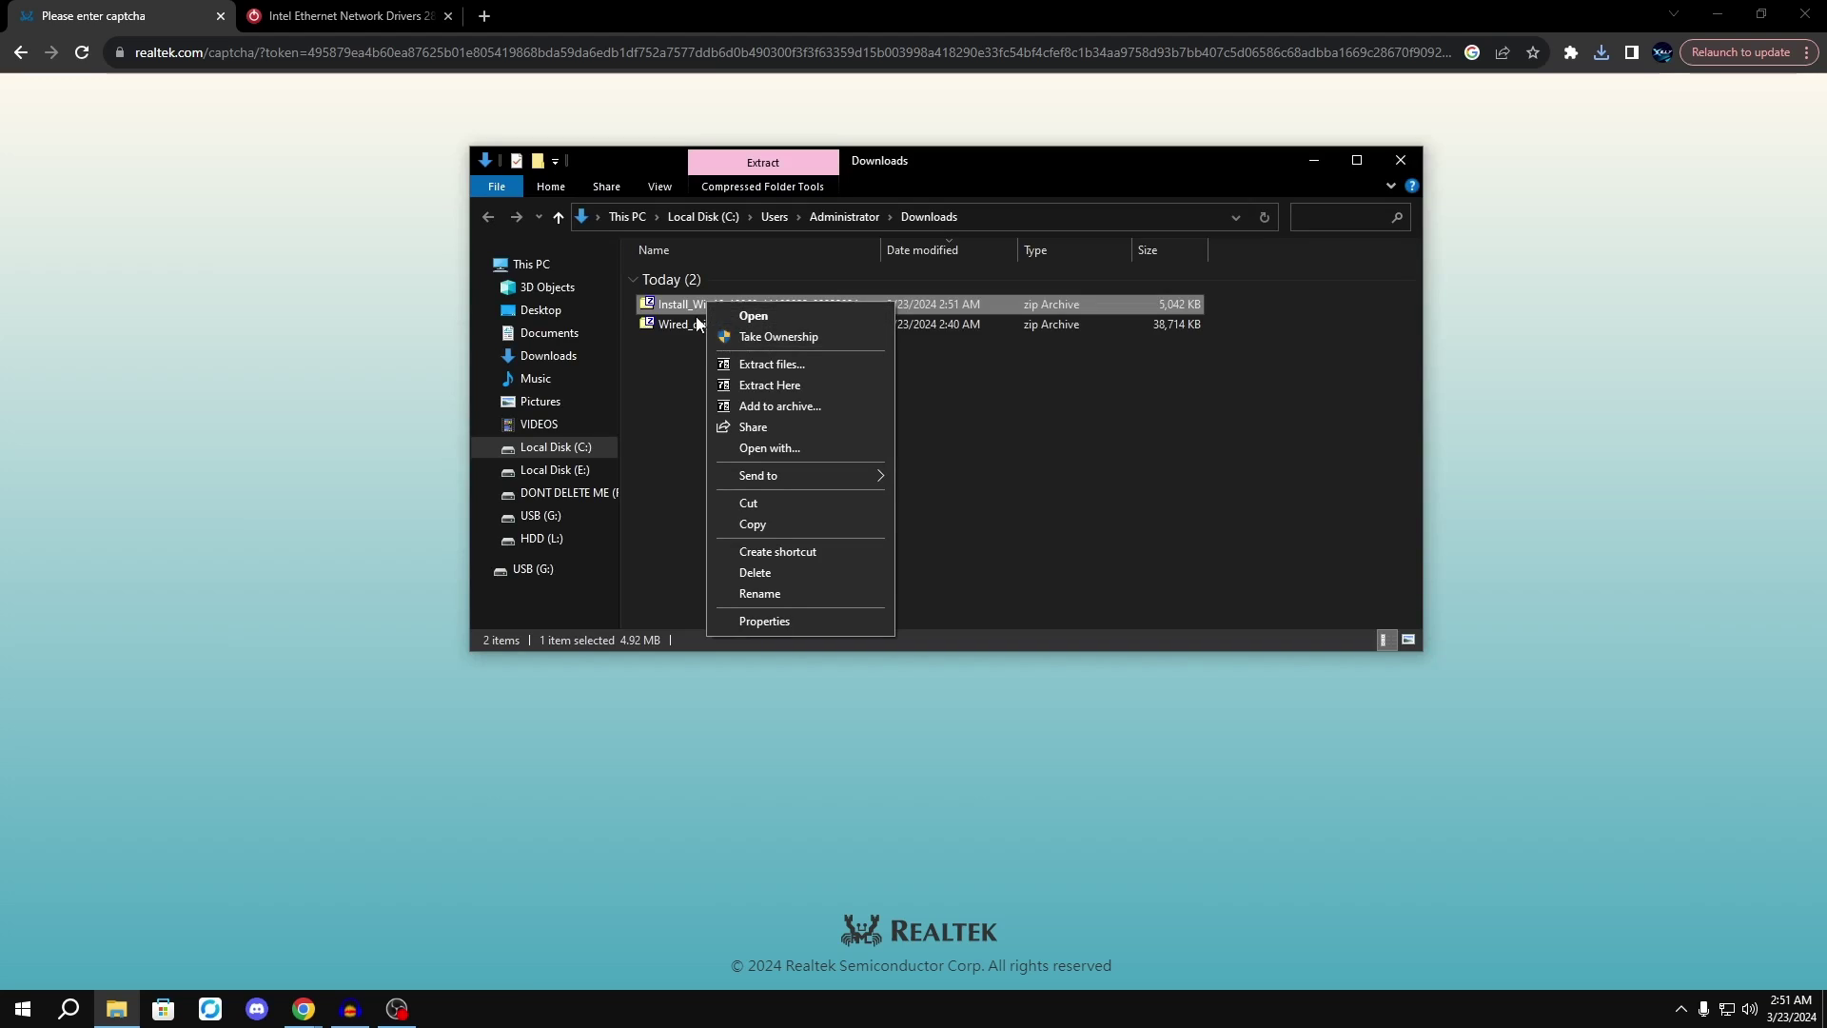
left_click(765, 359)
left_click(926, 628)
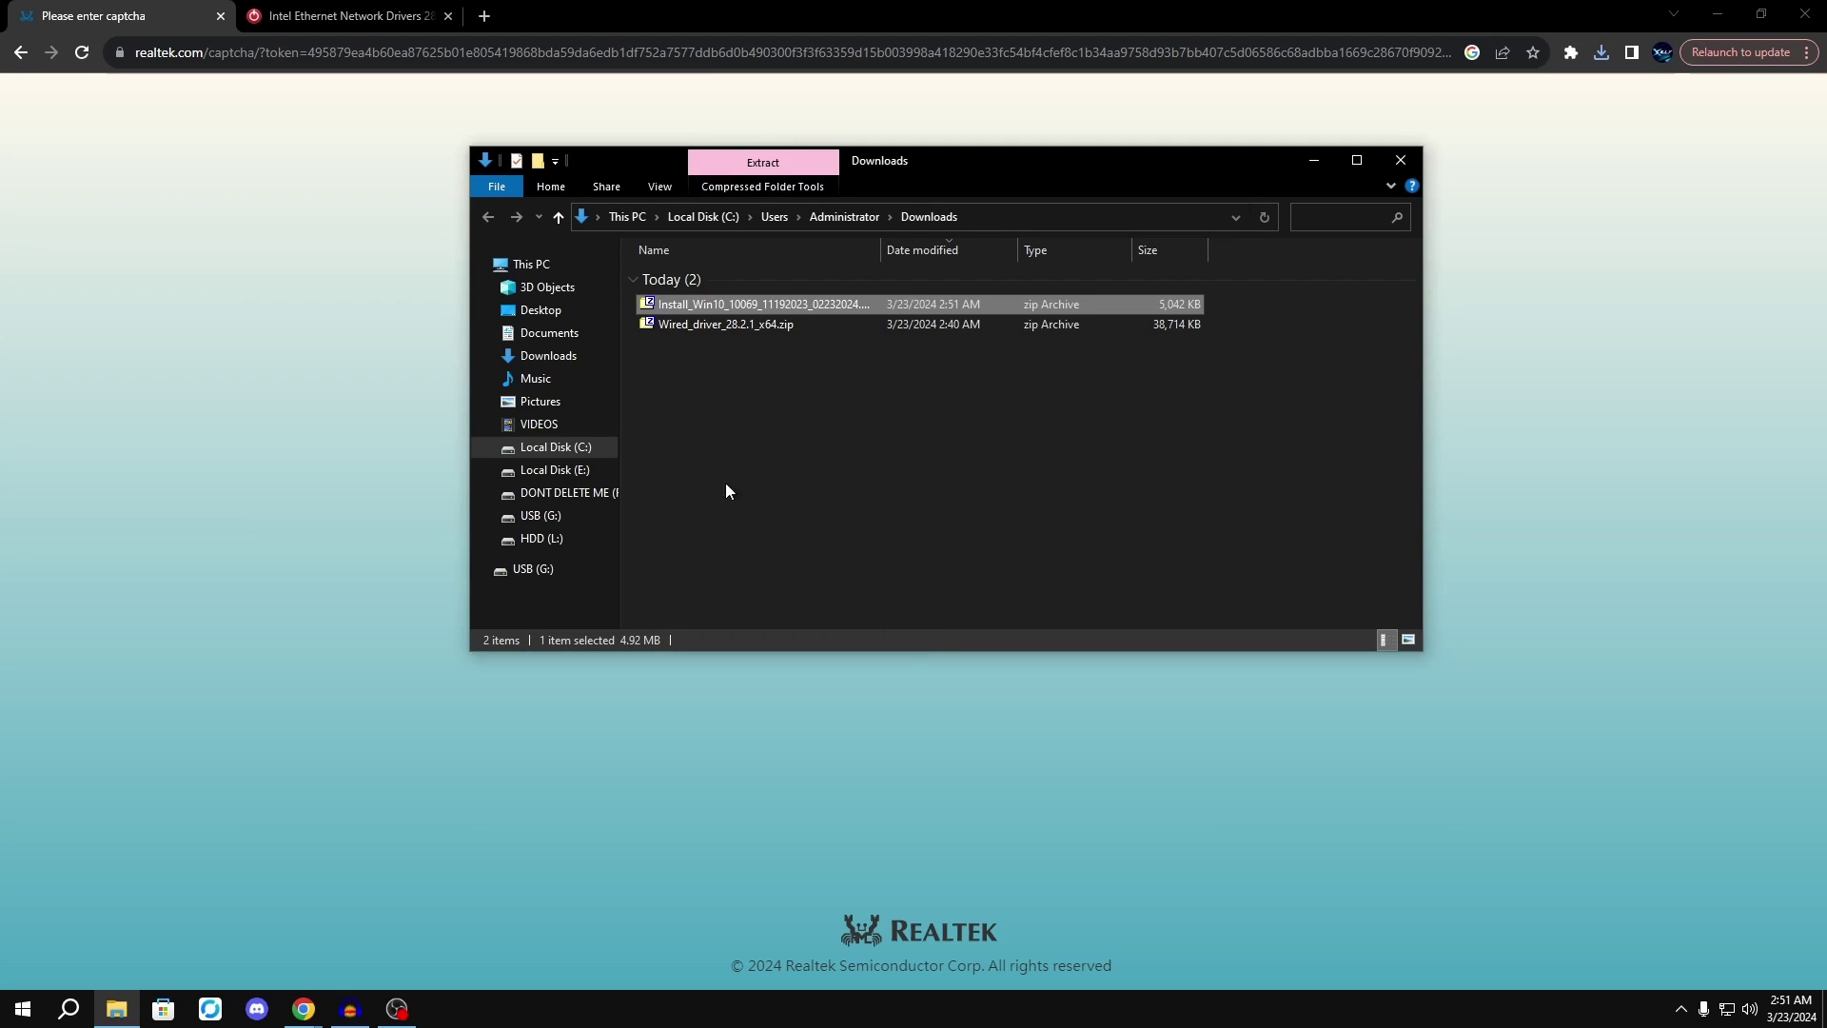
Extract the Realtek installer application inside the Install_Win10 folder with 7-Zip.
double_click(687, 346)
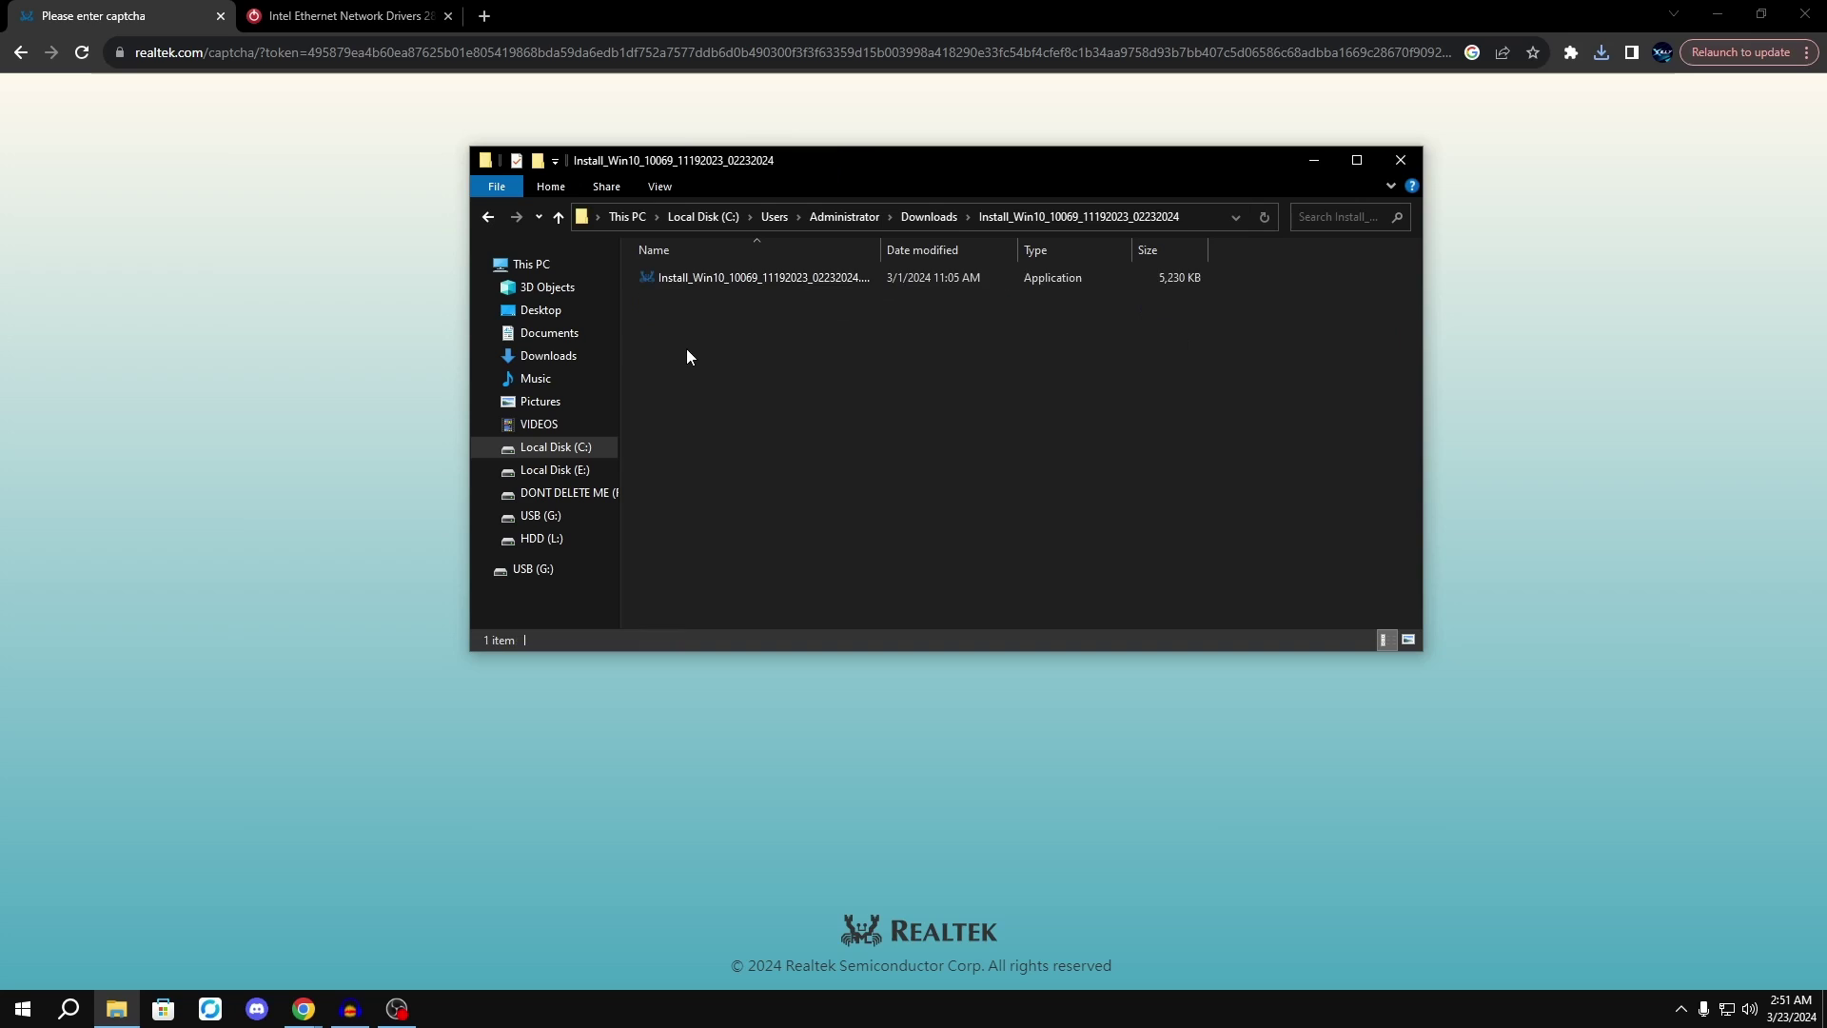
right_click(683, 282)
left_click(755, 402)
left_click(936, 624)
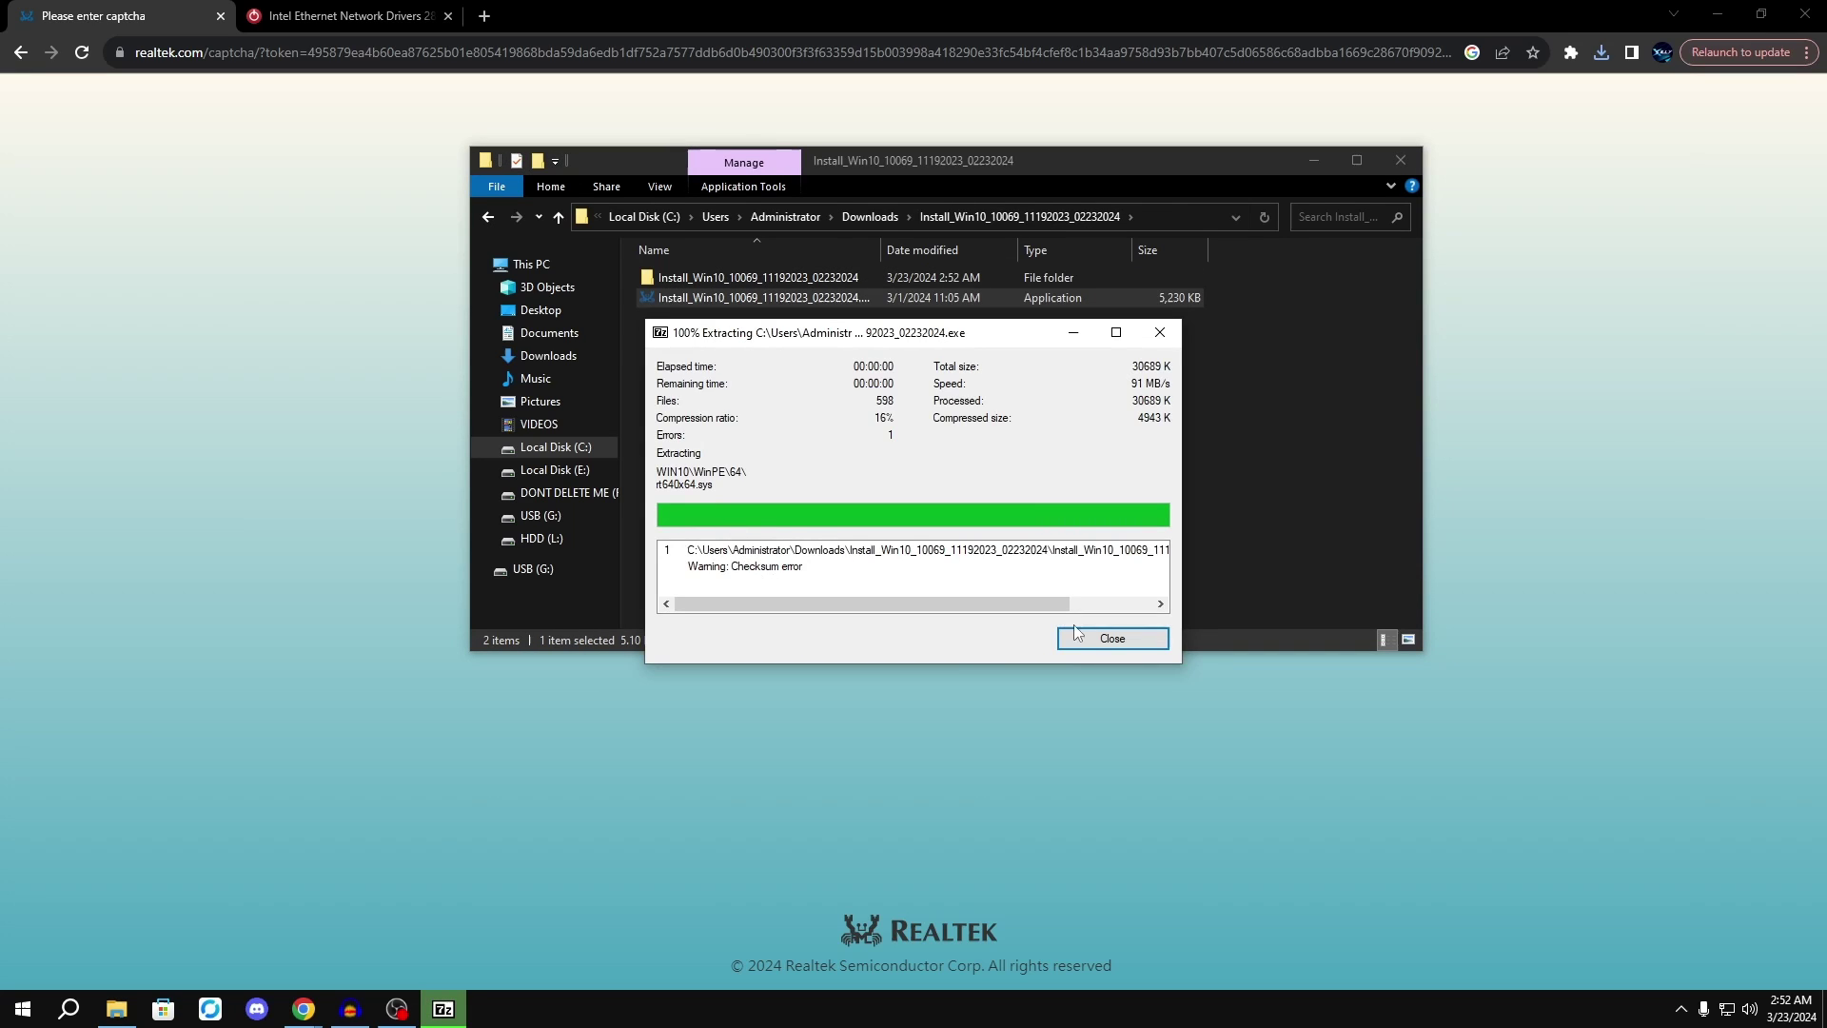
left_click(1081, 632)
Browse into the extracted driver folder's WIN10 subfolder holding the 32, 64 and WinPE folders.
double_click(689, 280)
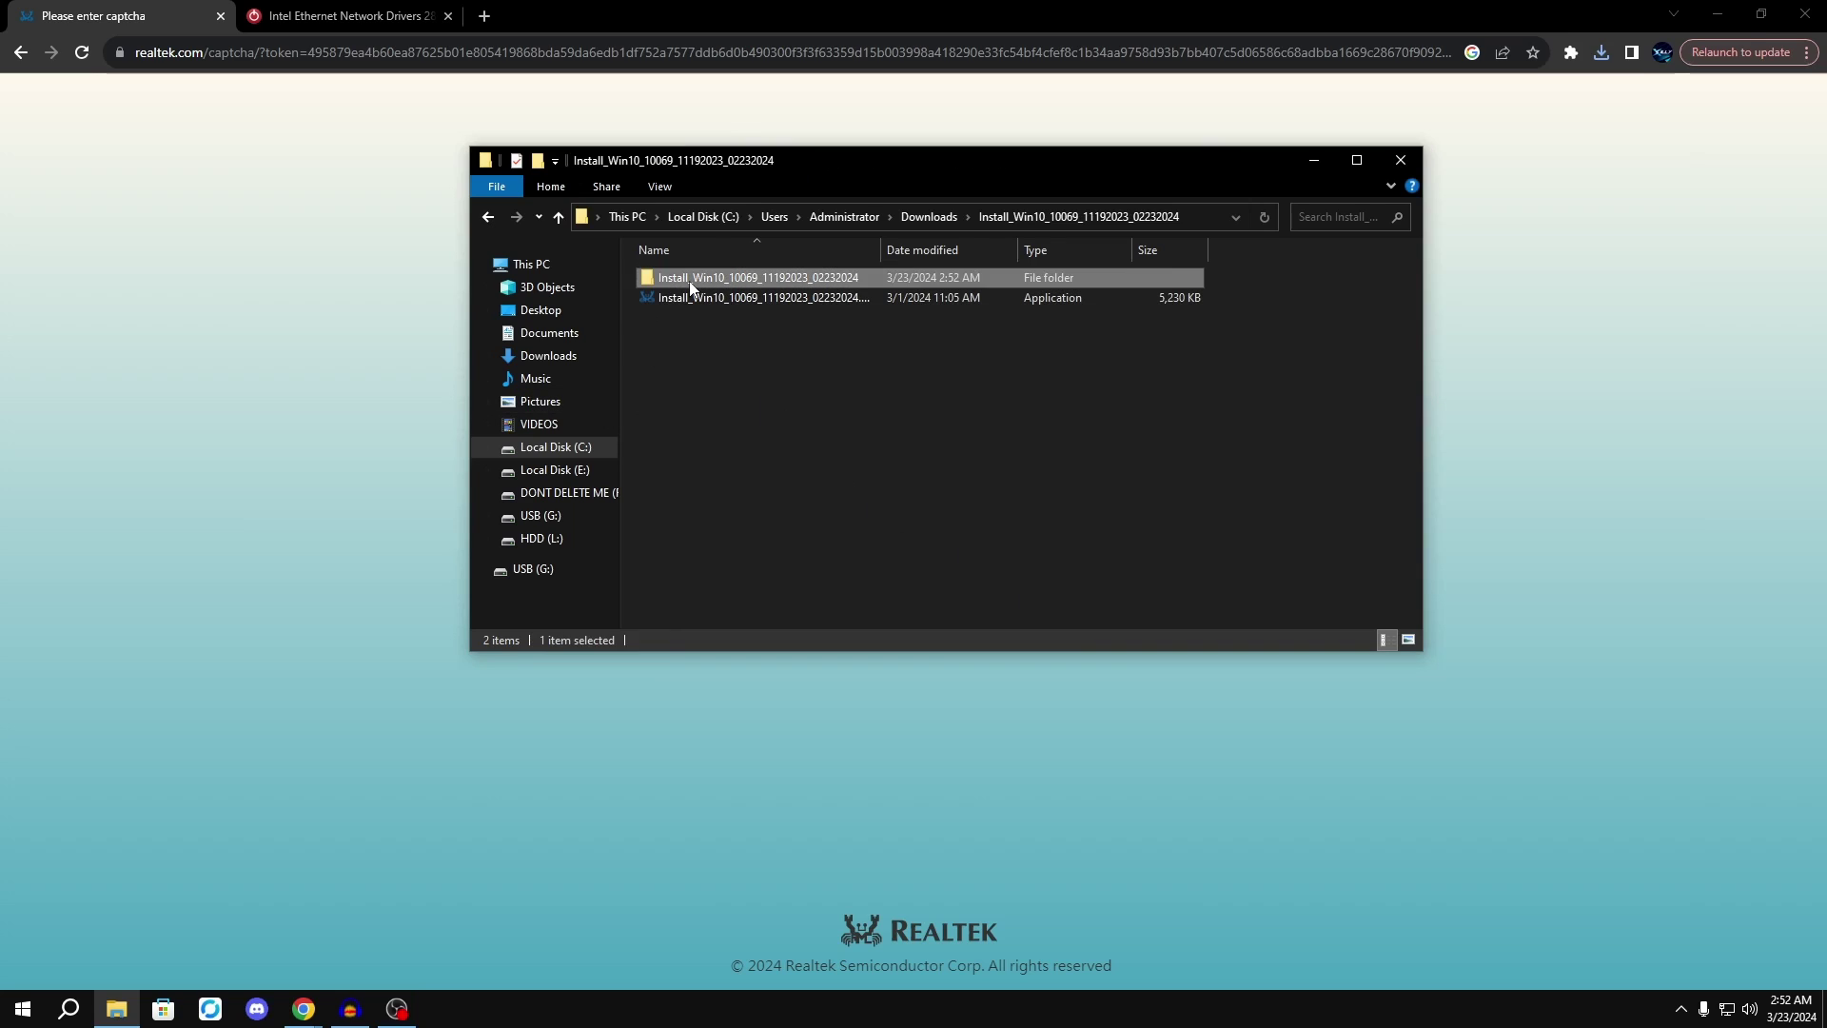
double_click(674, 398)
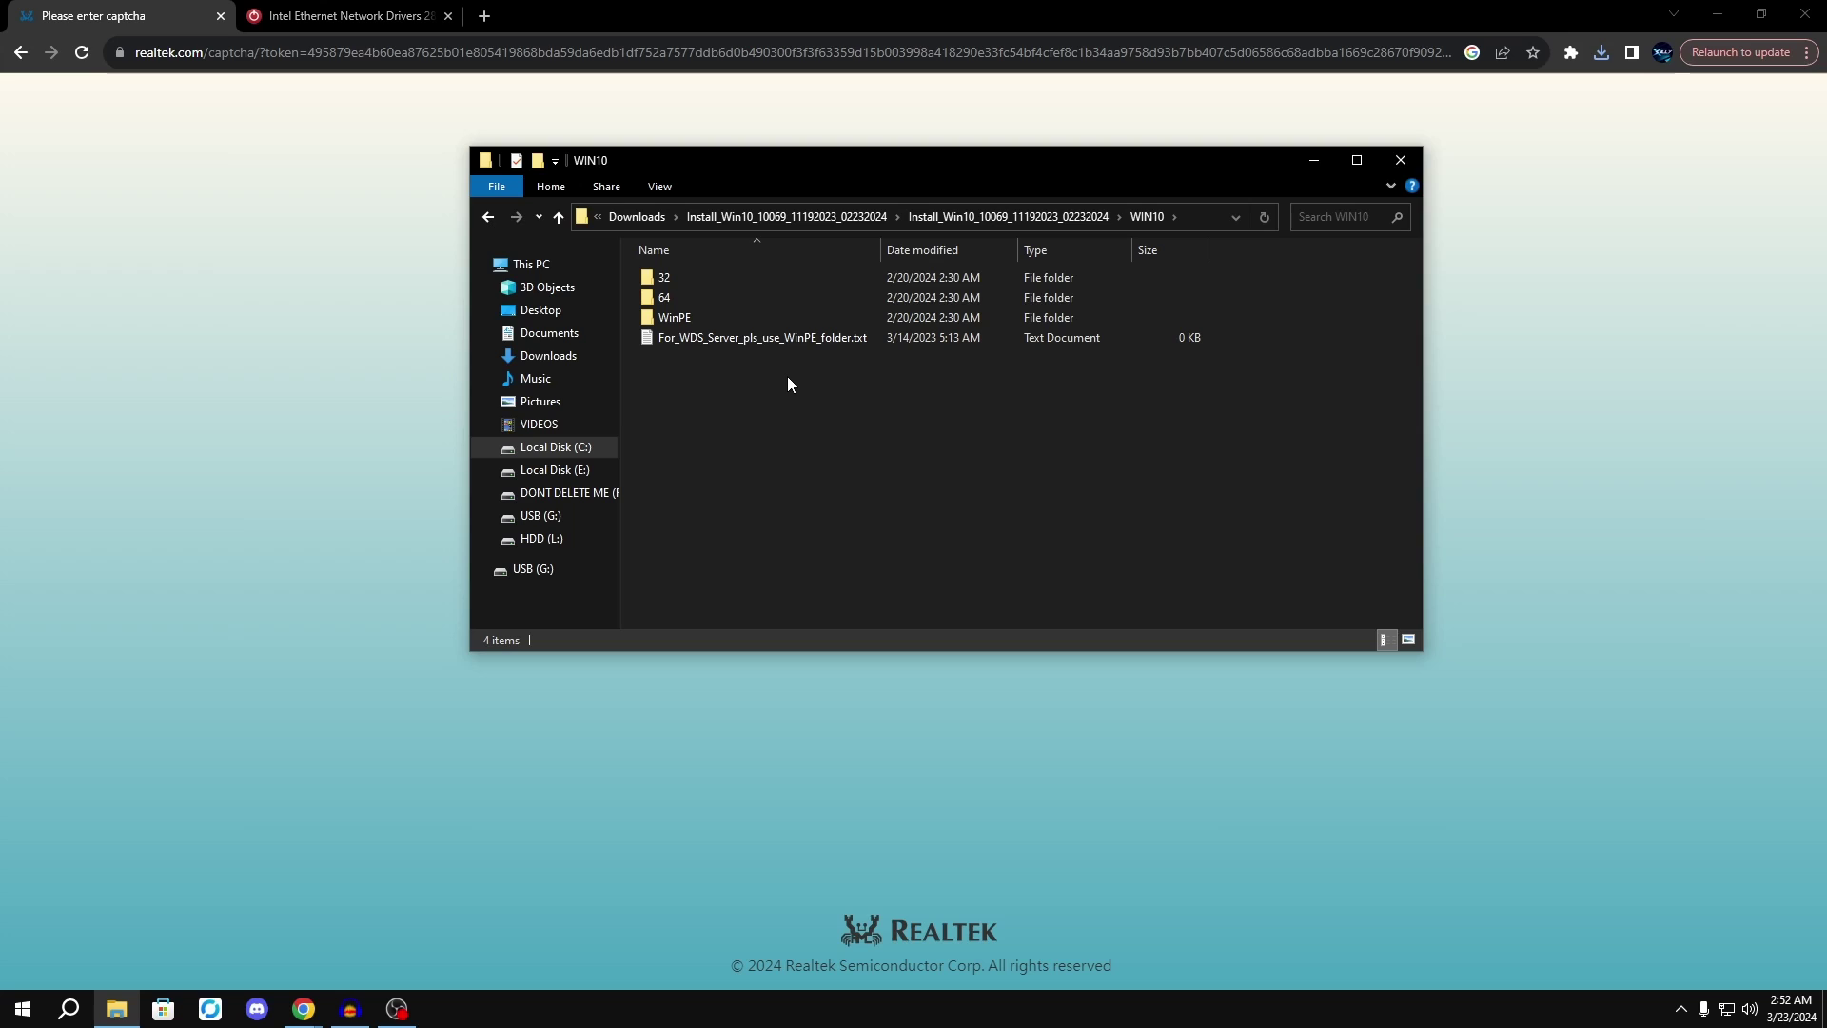
key("alt+Left")
key("alt+Left")
left_click(677, 299)
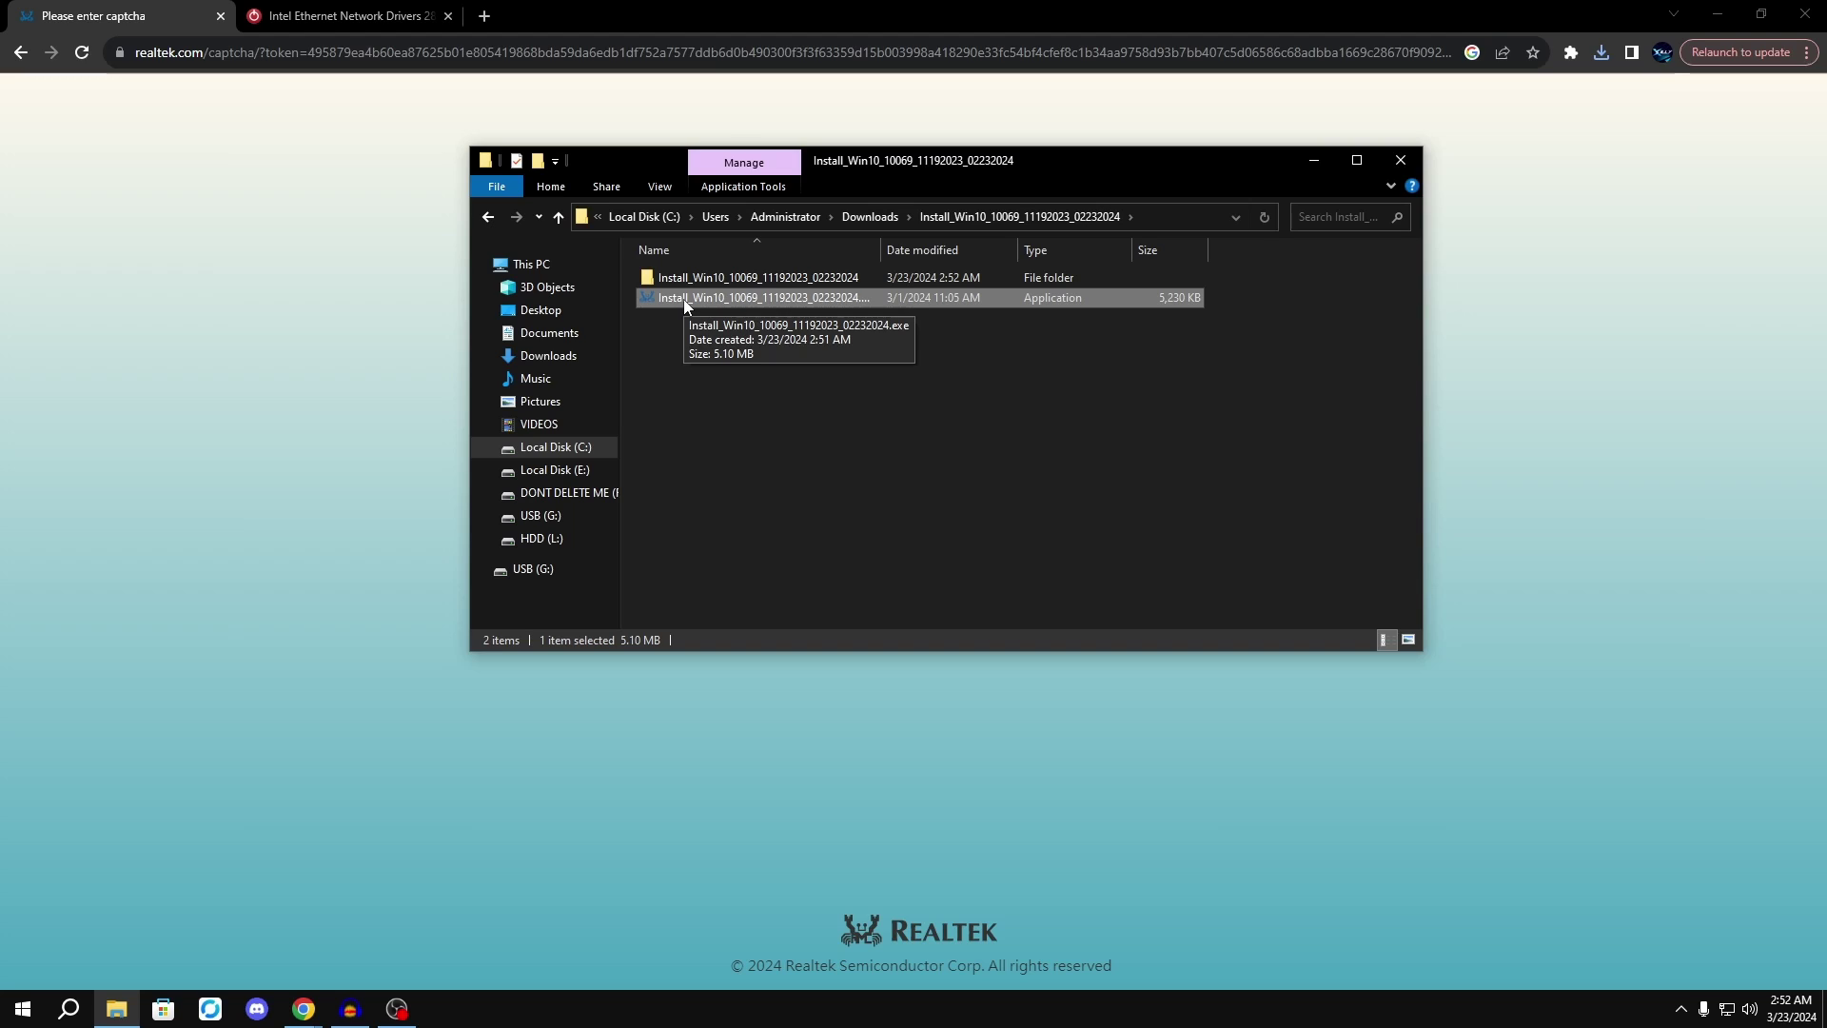
double_click(738, 282)
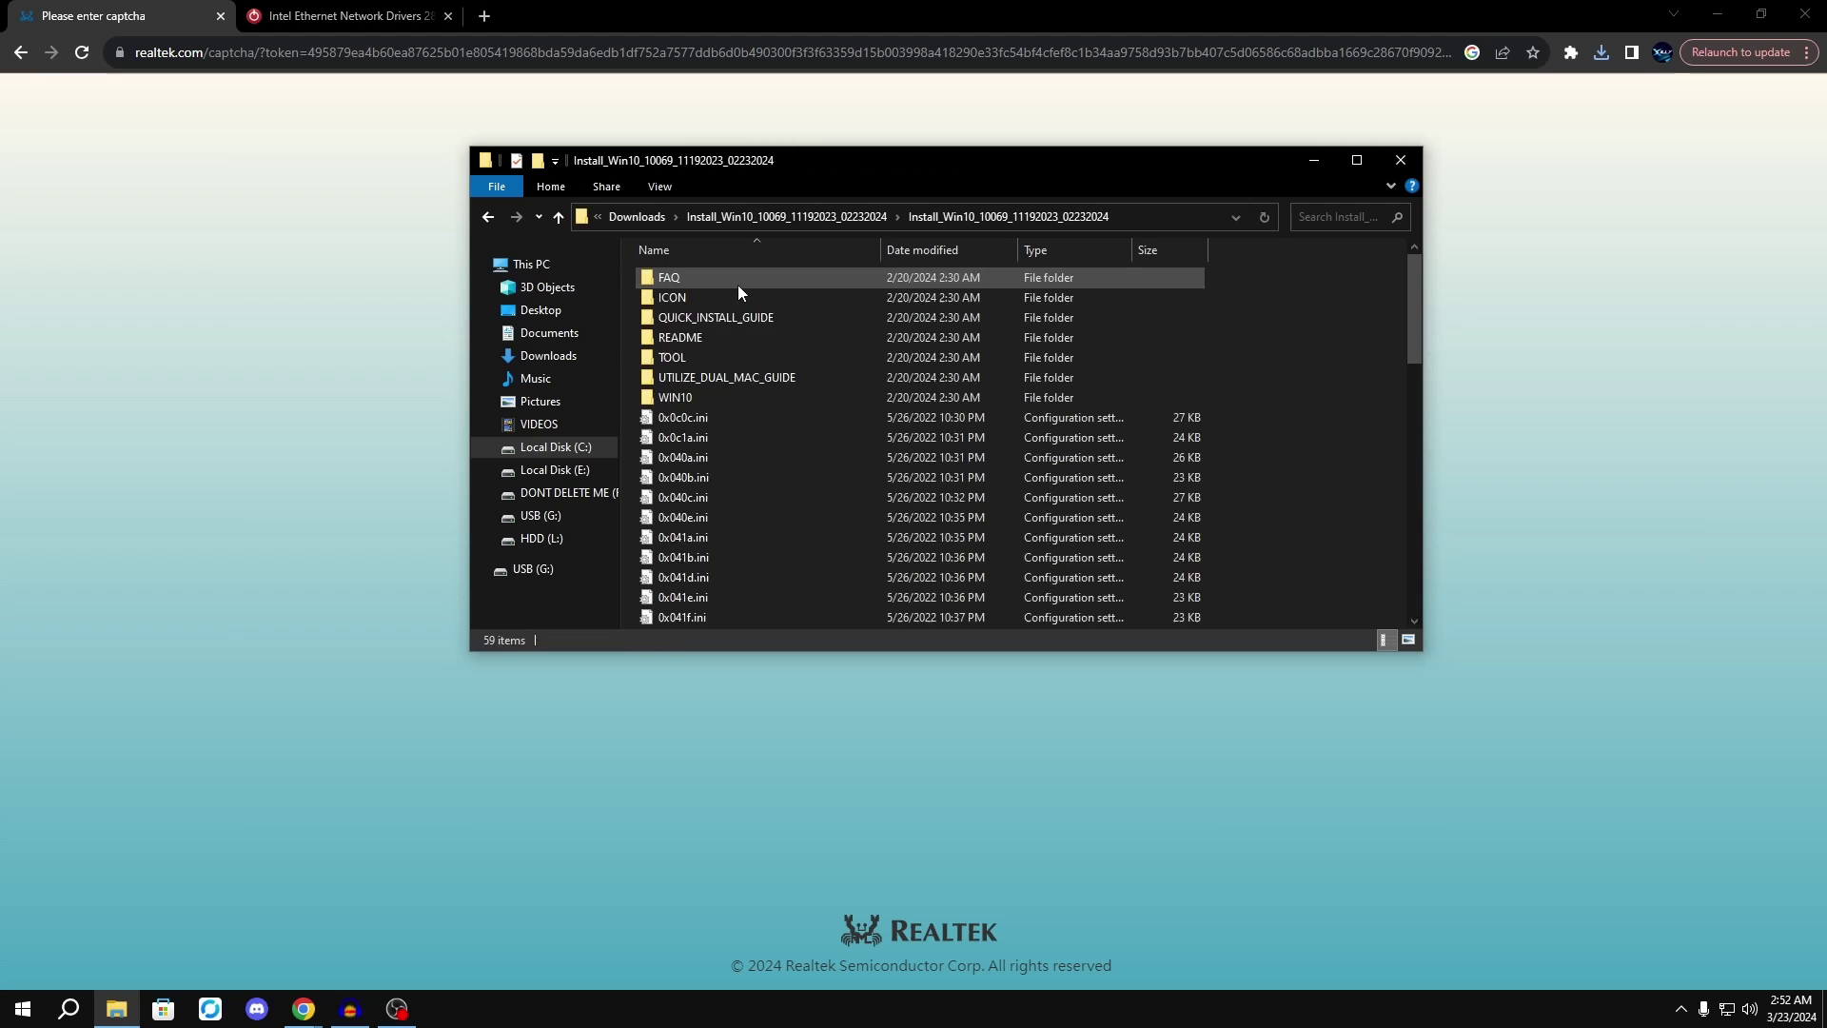
double_click(680, 397)
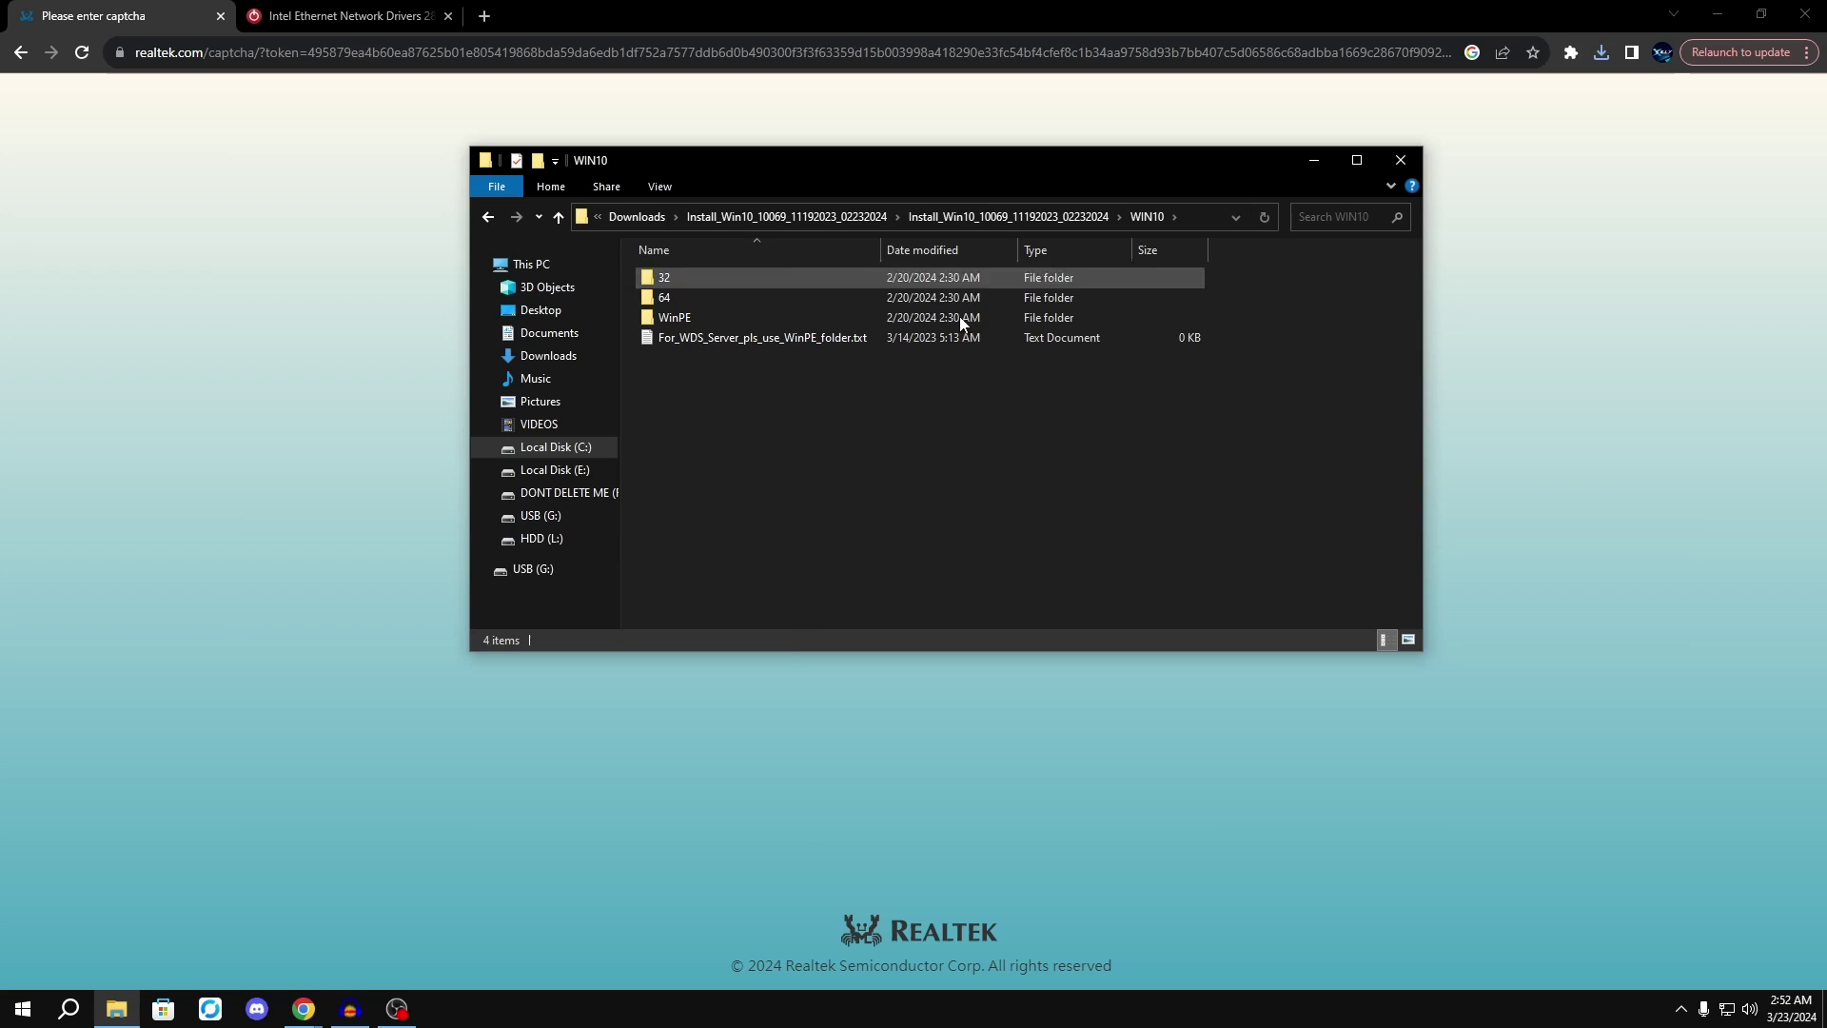
key("super")
Open Device Manager and start a manual driver update for the Realtek PCIe GbE Family Controller.
type("dev")
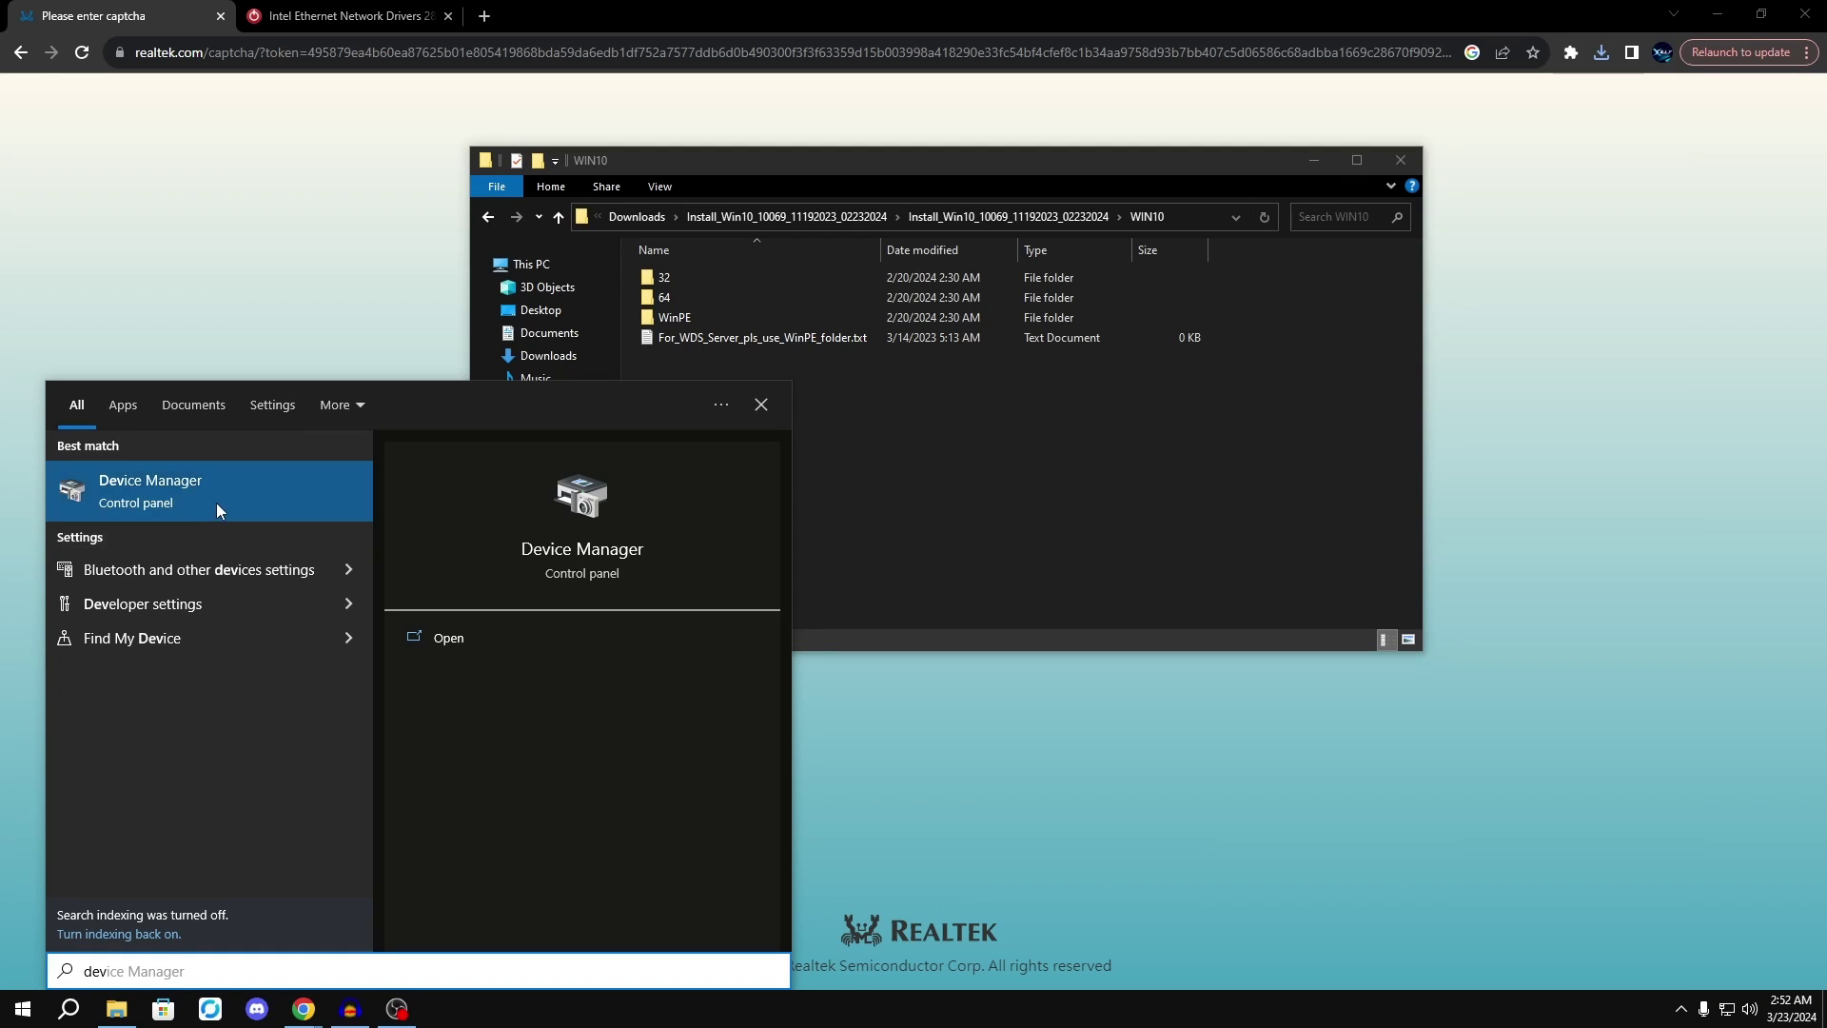
left_click(216, 502)
left_click(105, 300)
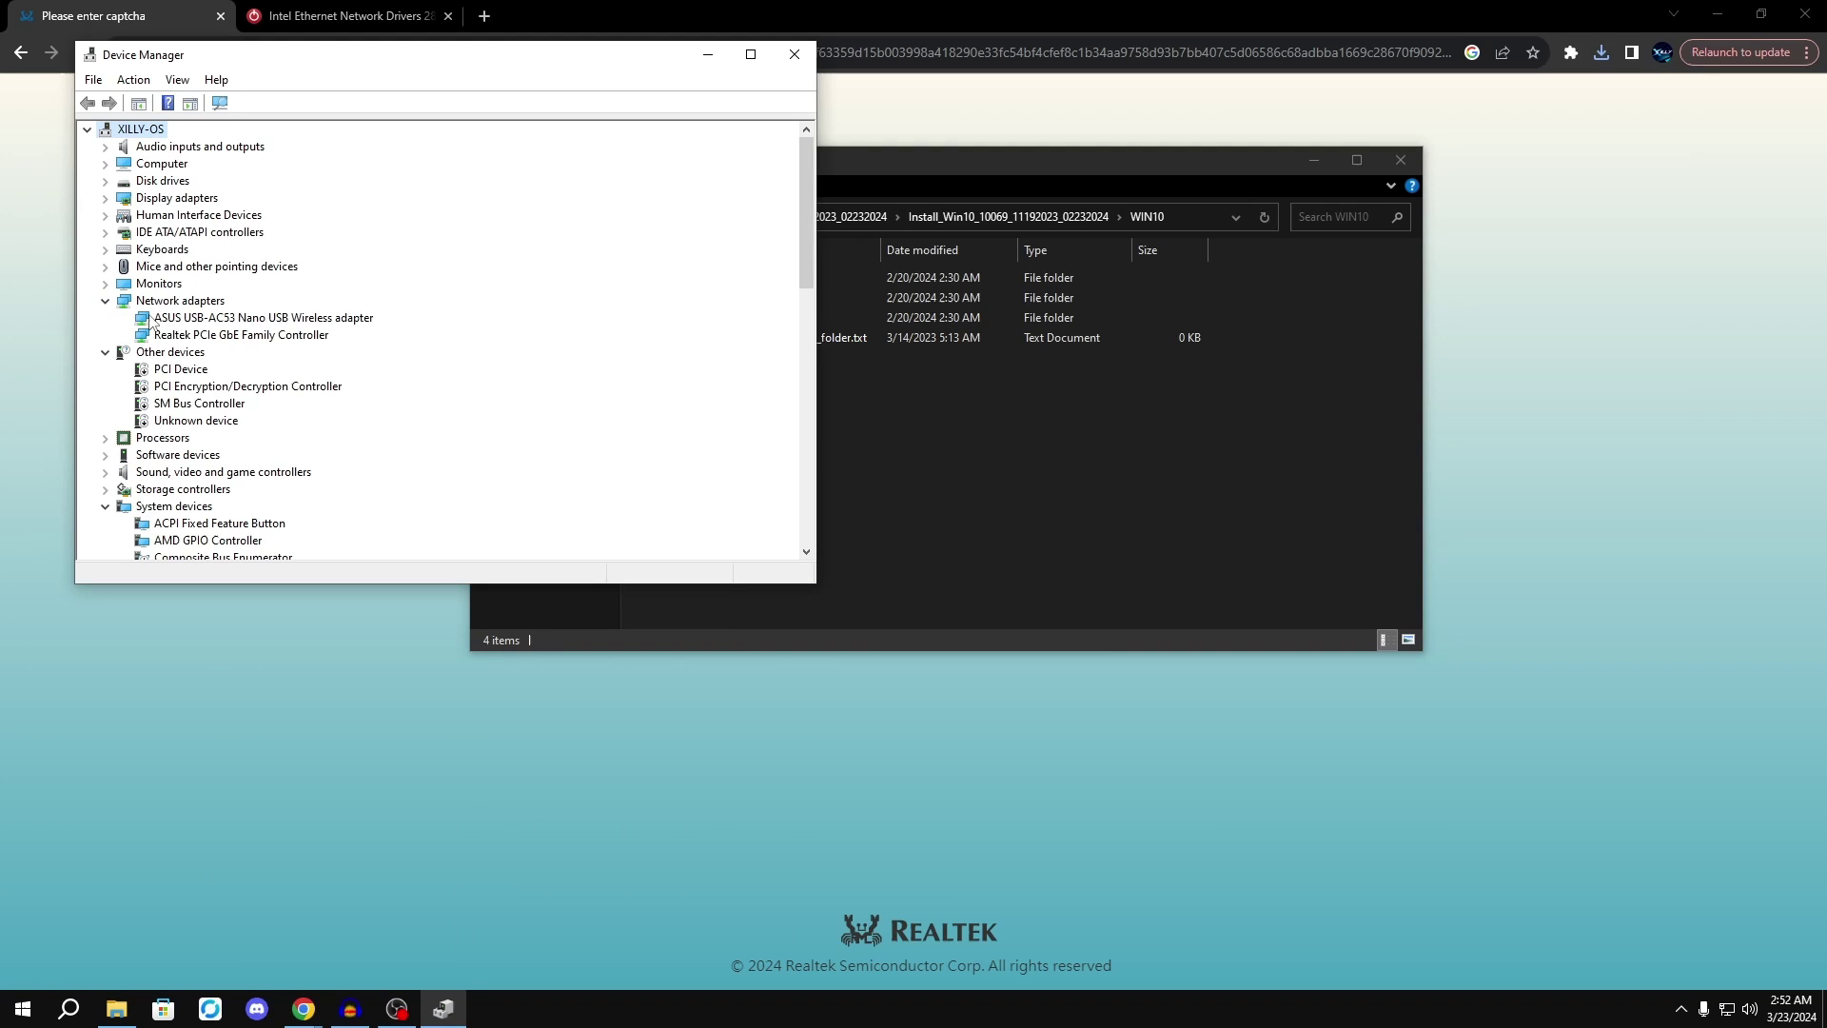
left_click(186, 335)
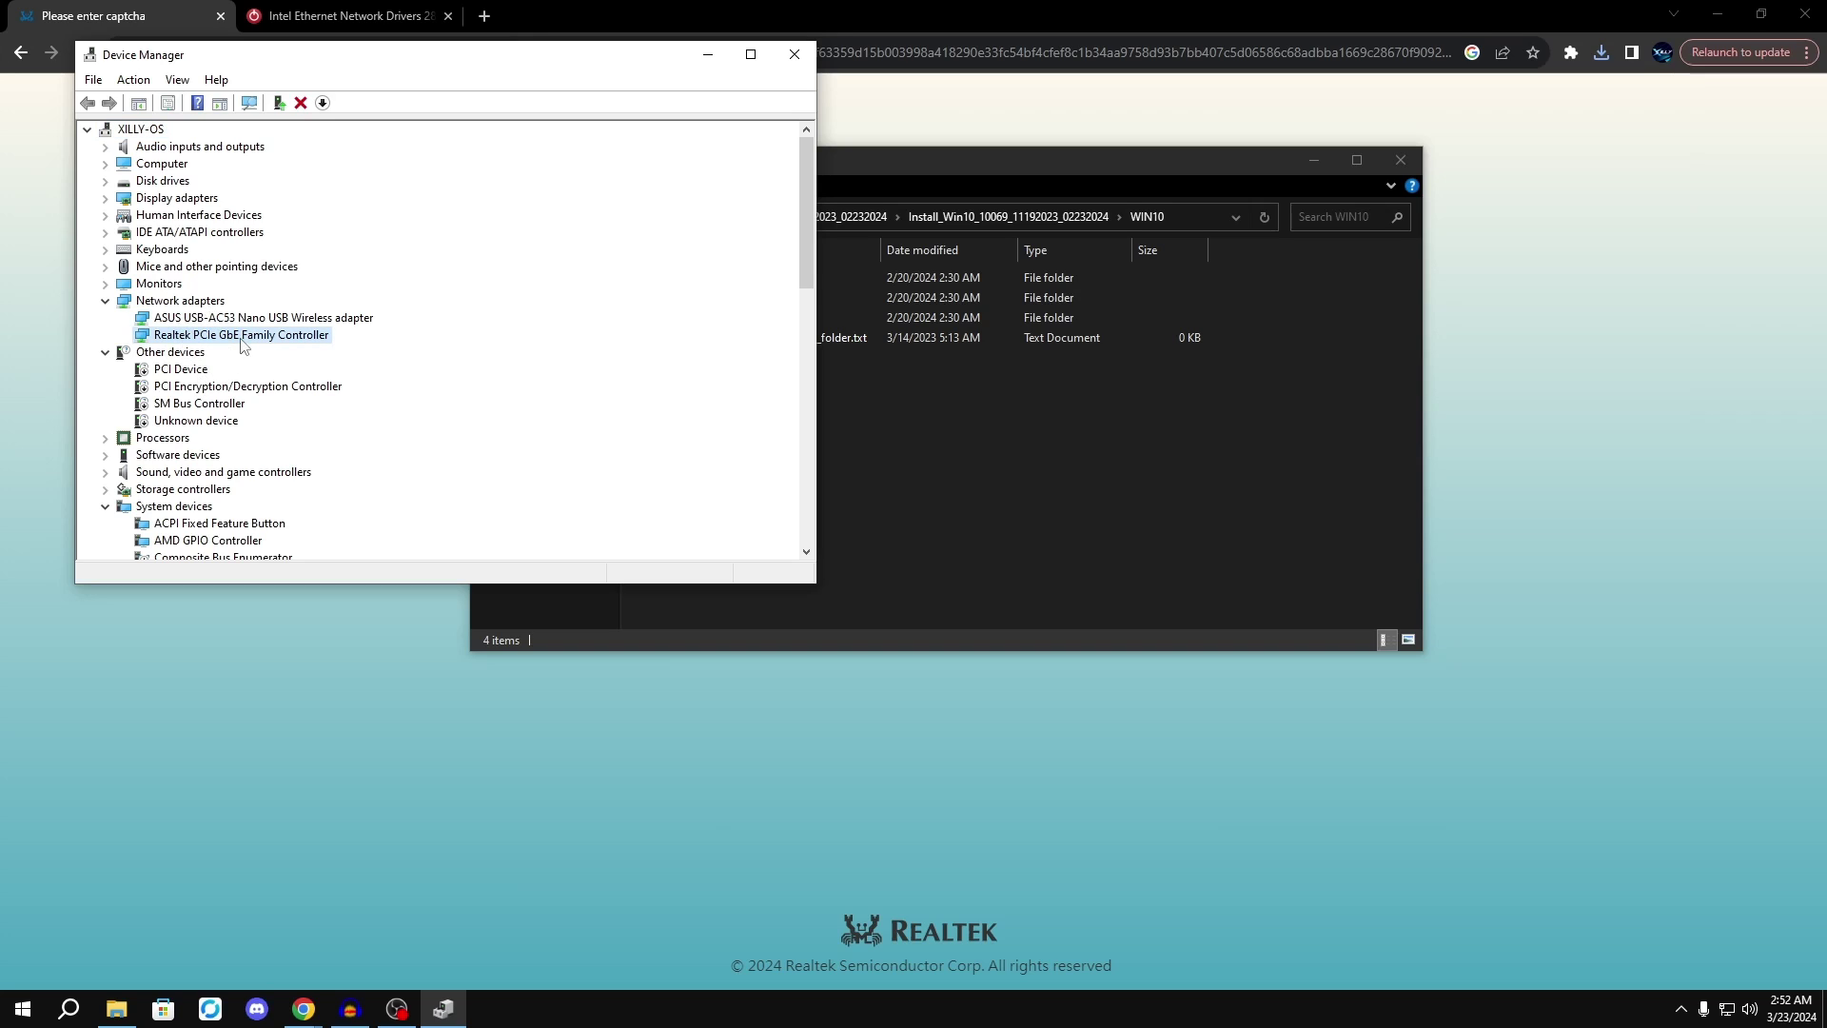
right_click(210, 339)
left_click(248, 348)
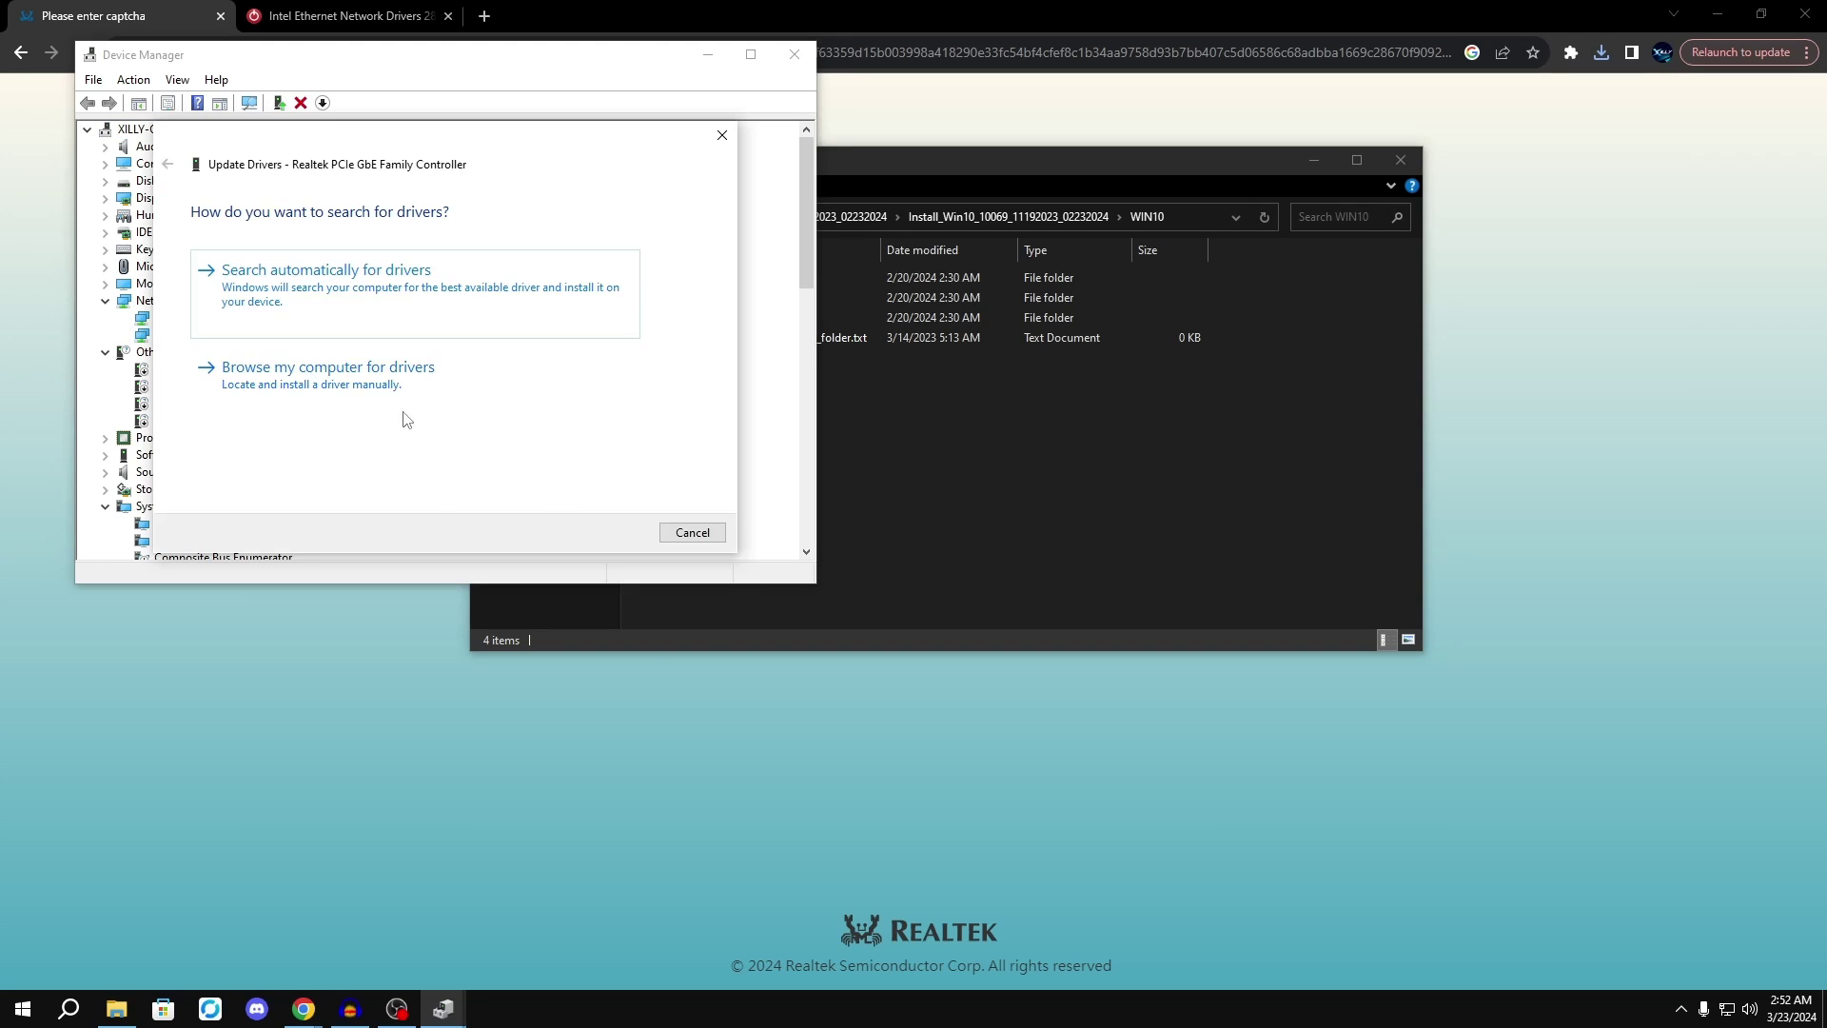
left_click(354, 375)
Paste the WIN10 folder path as the driver location, install the driver, and close Device Manager.
left_click(1239, 271)
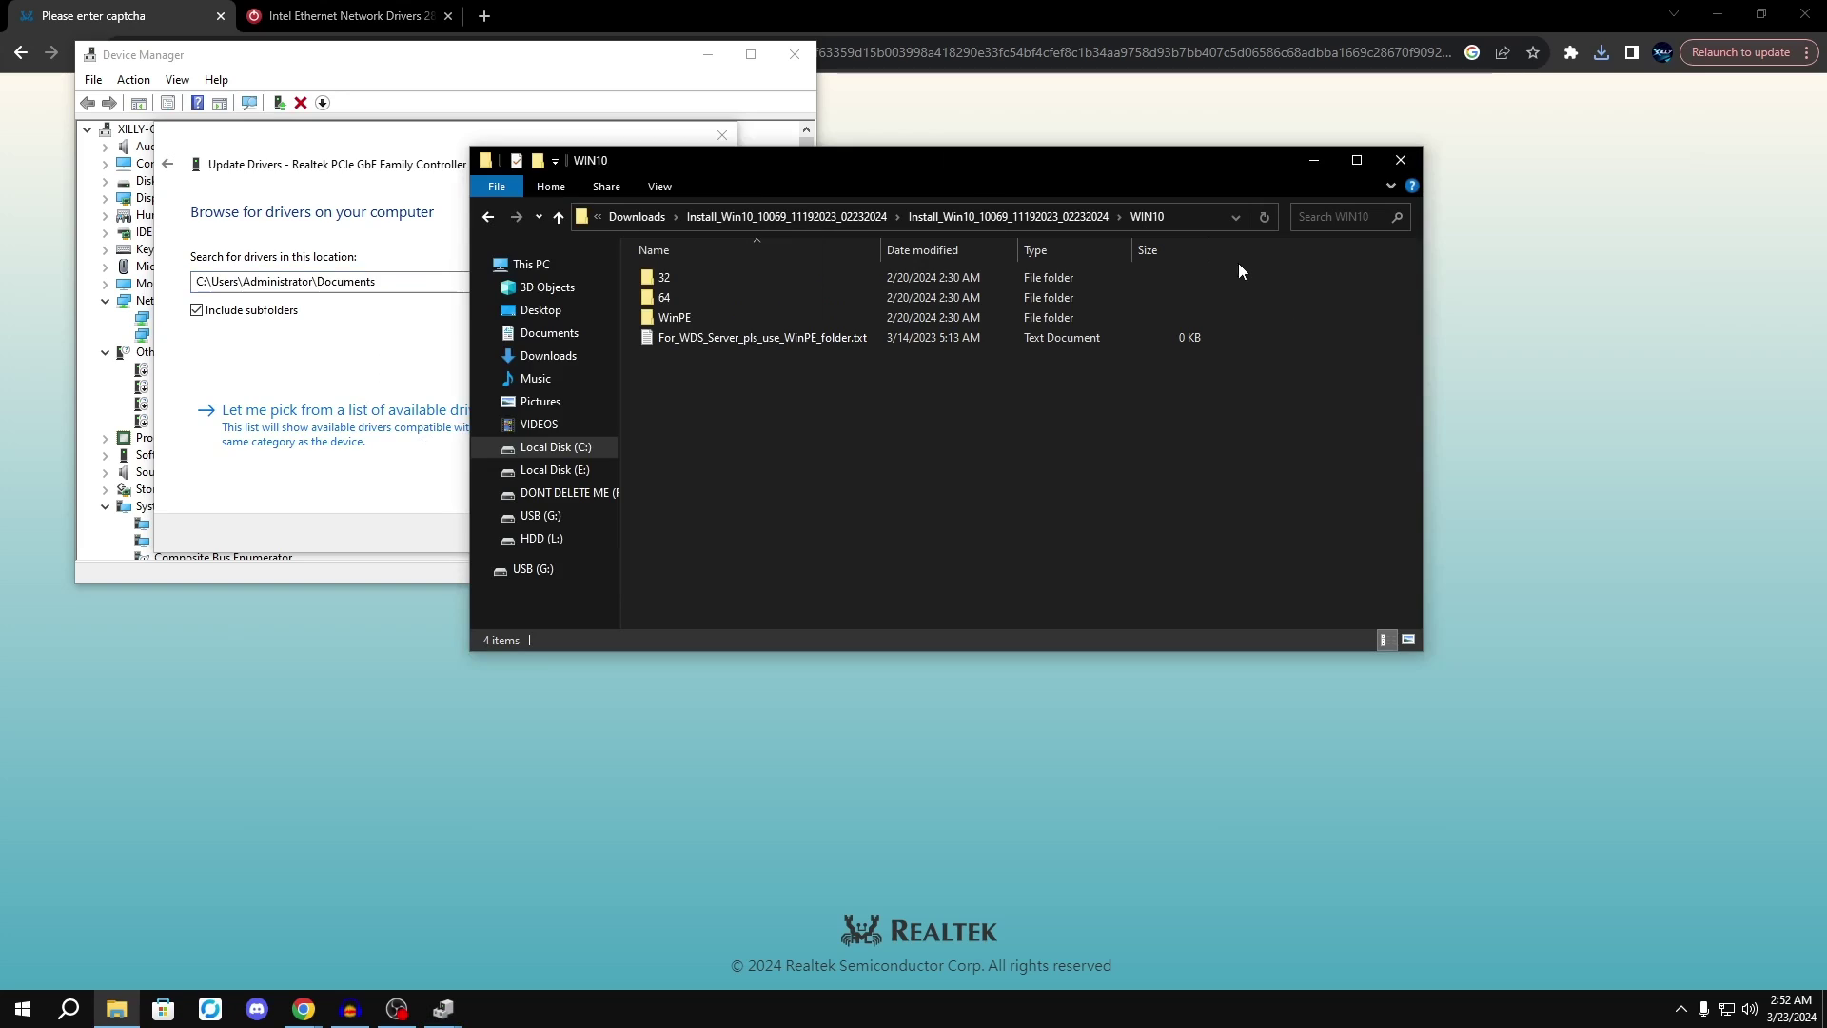
left_click(1201, 219)
key("ctrl+c")
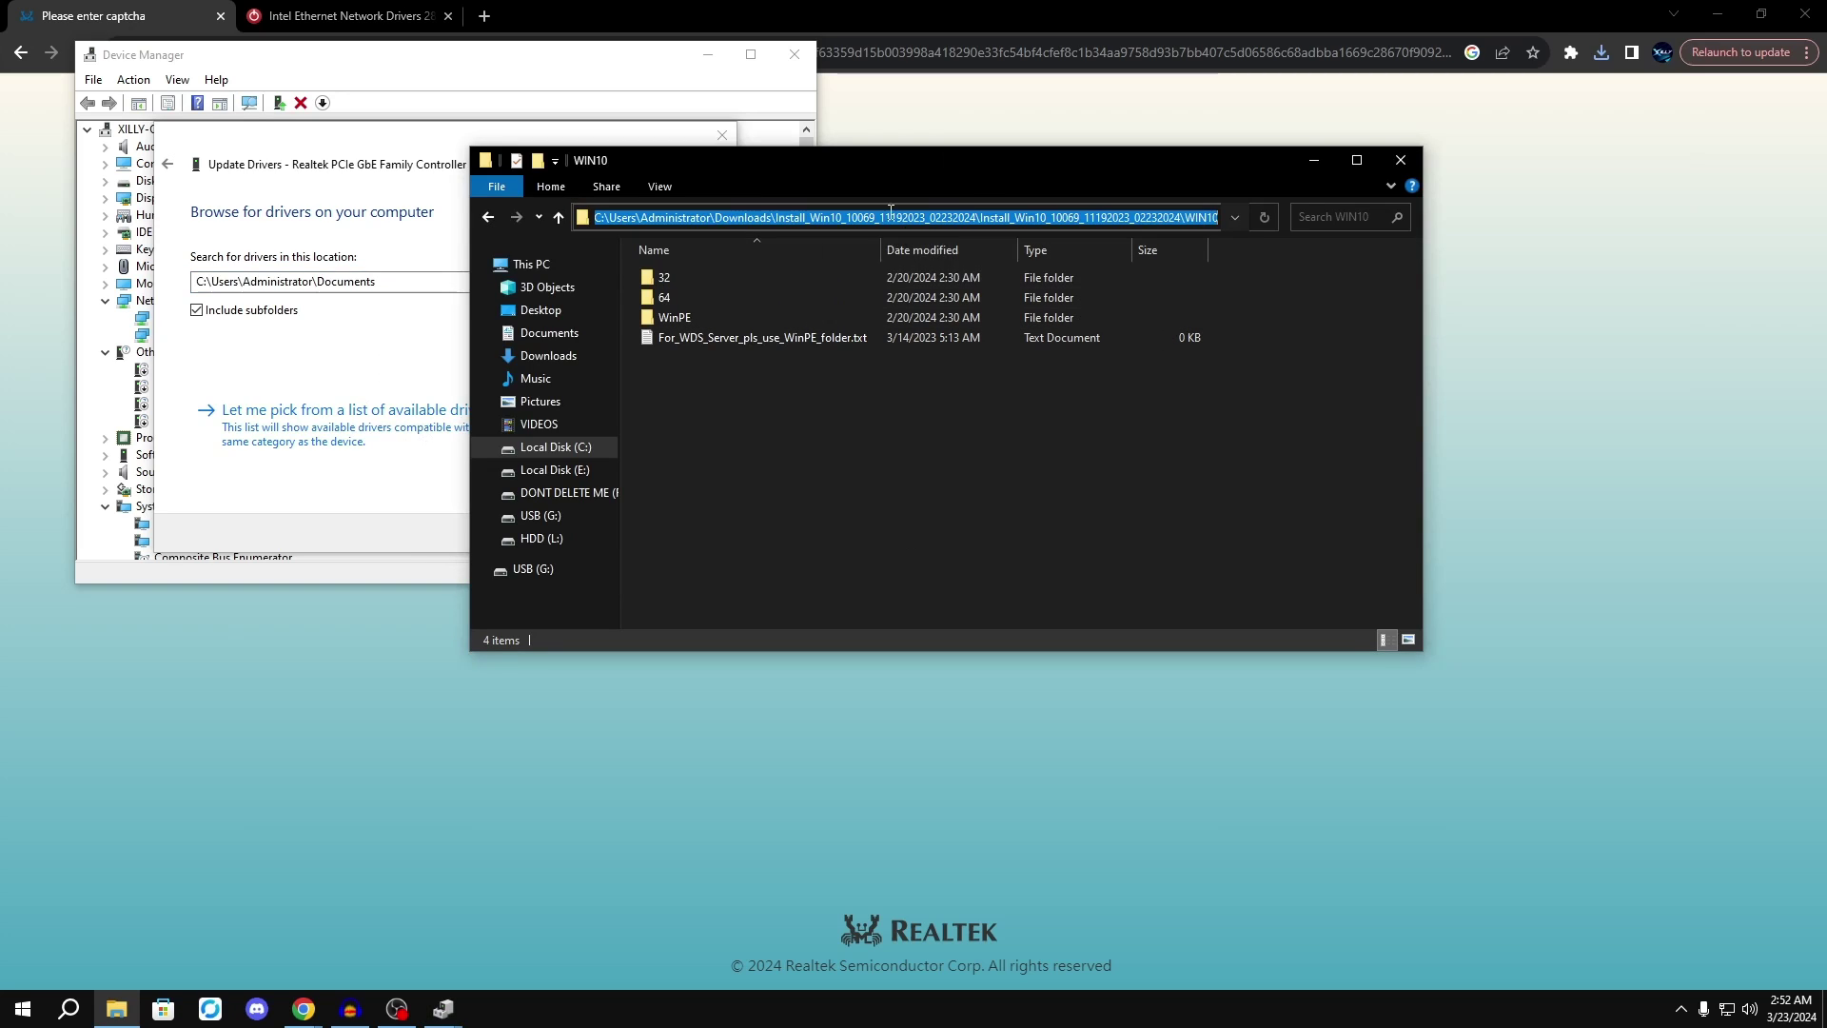
left_click(370, 200)
key("ctrl+v")
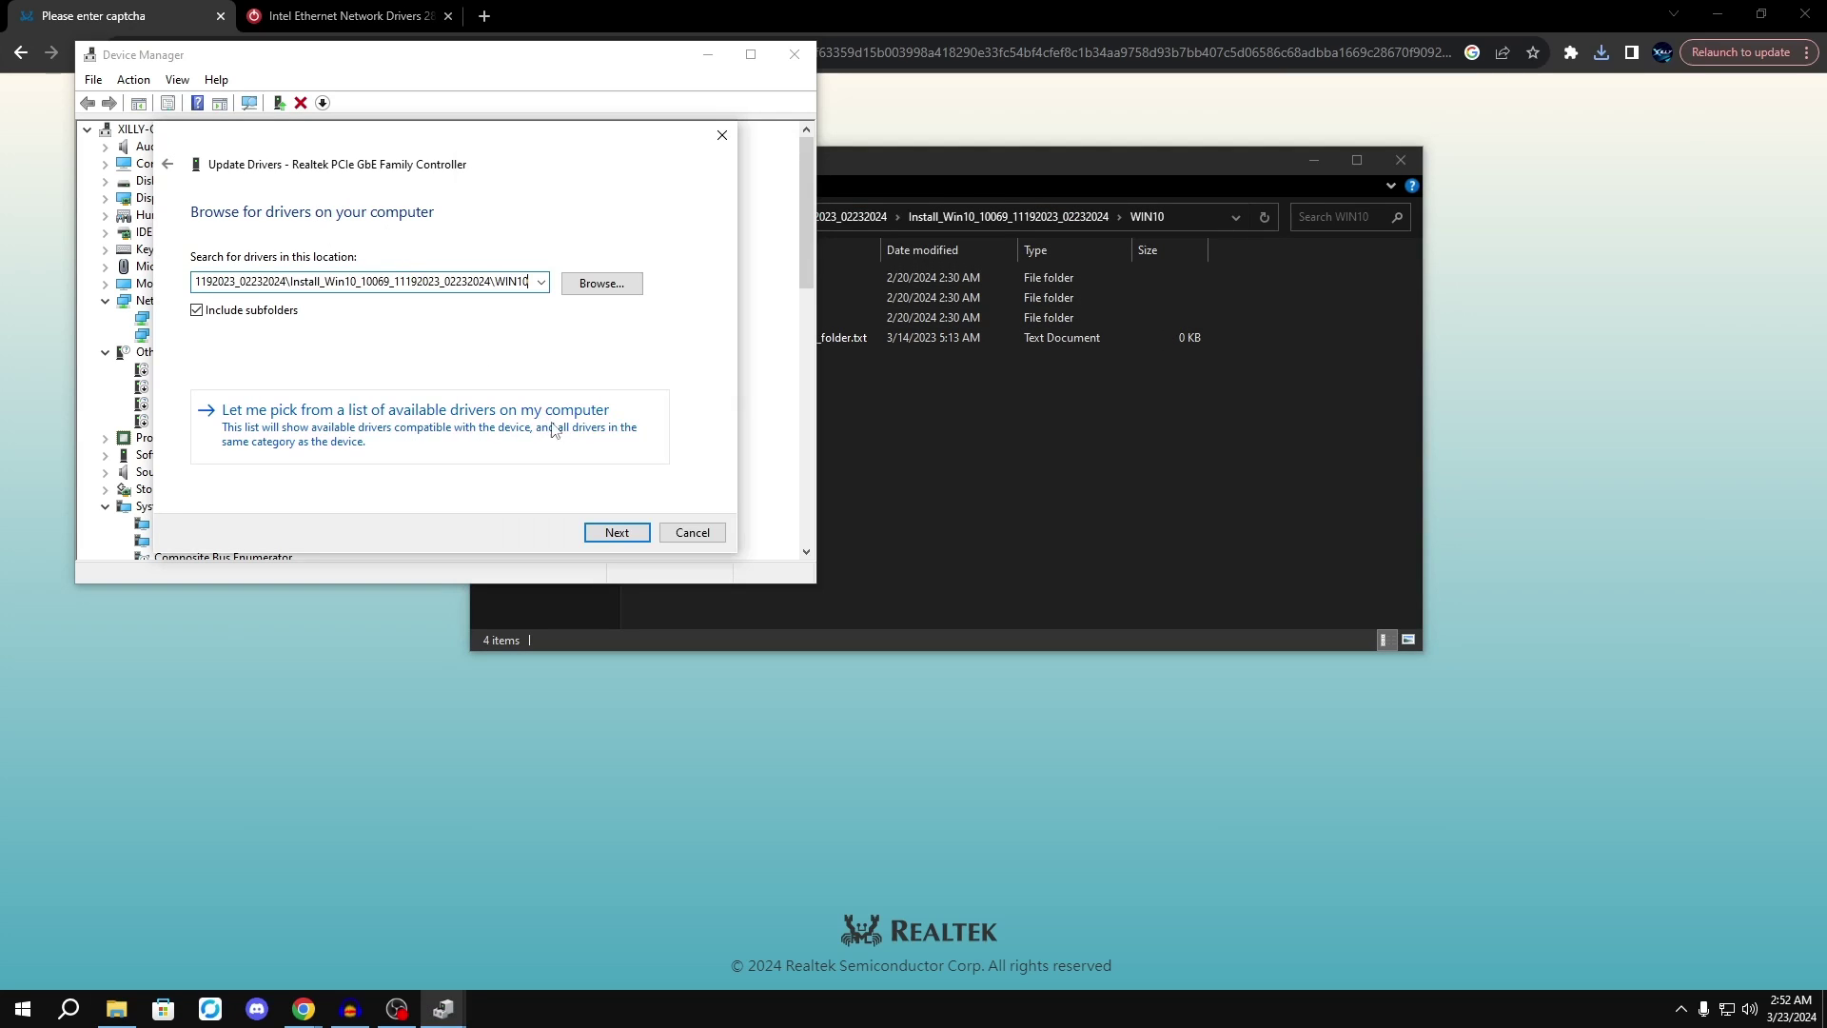
left_click(617, 533)
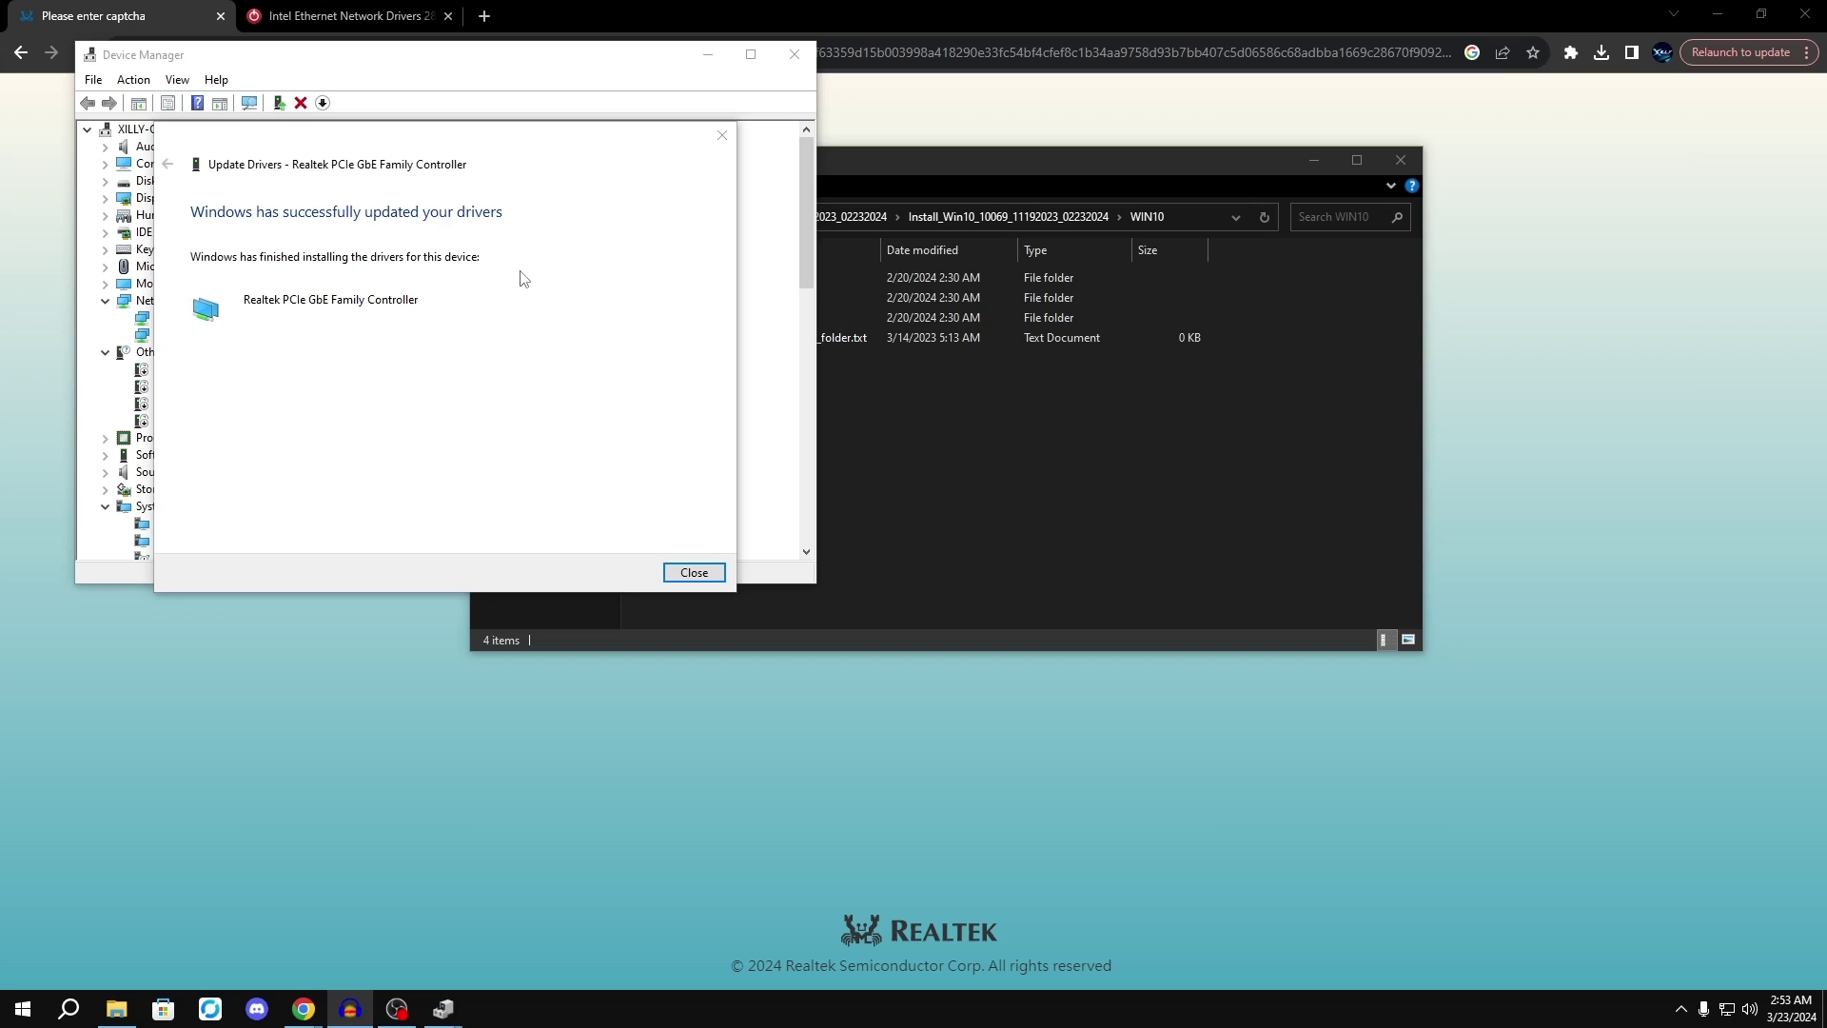
left_click(672, 572)
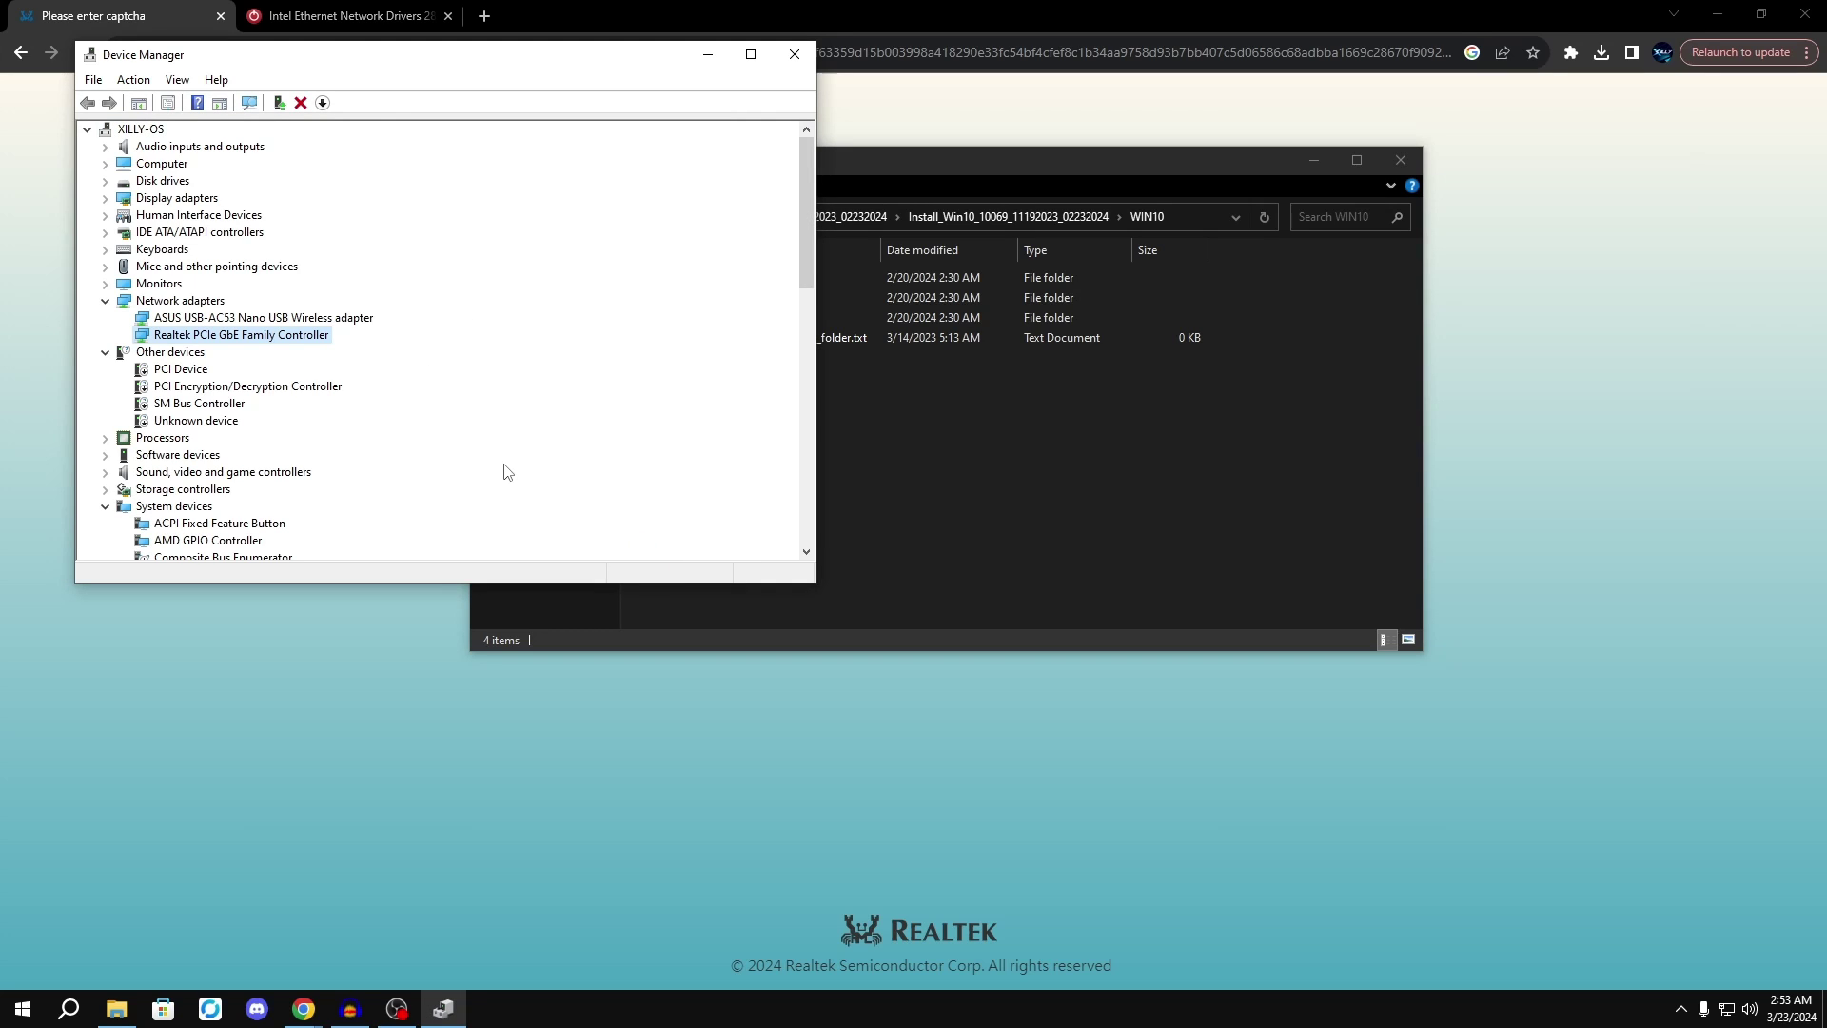
left_click(794, 54)
Extract the downloaded Wired_driver zip in the Downloads folder with 7-Zip.
left_click(548, 355)
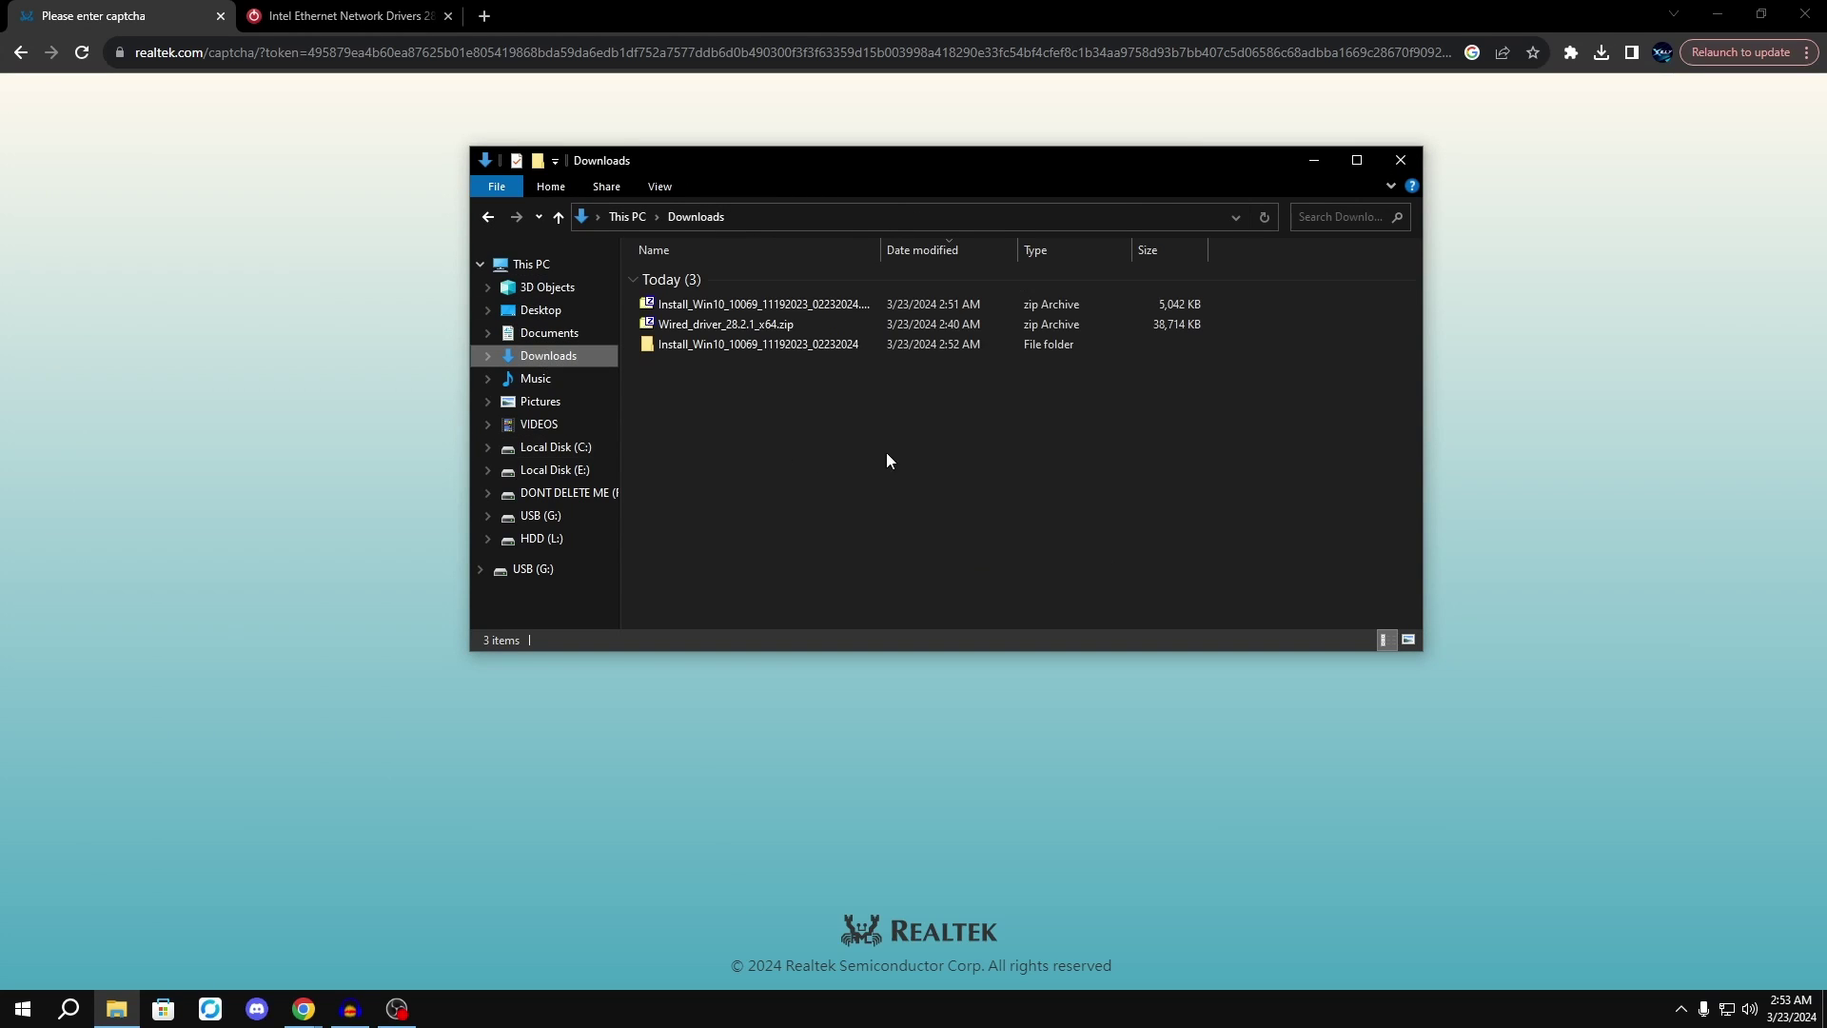
left_click(687, 323)
left_click(347, 16)
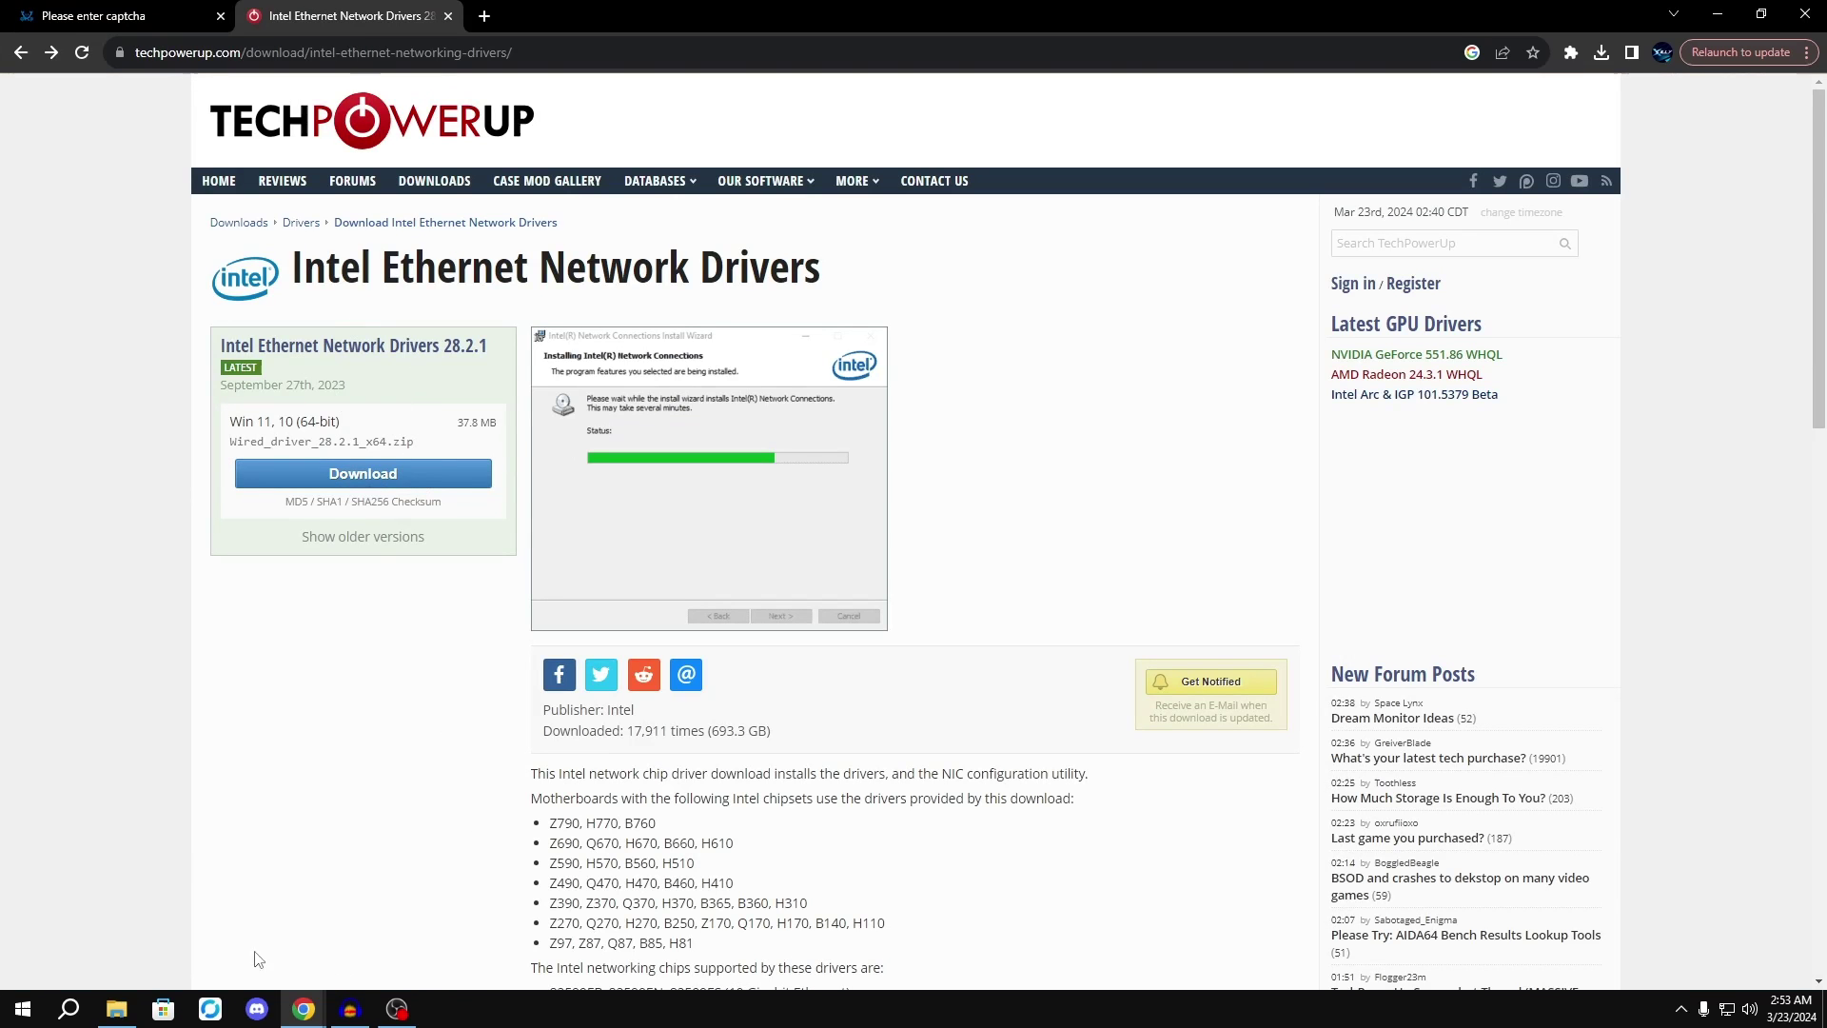
left_click(116, 1008)
right_click(687, 326)
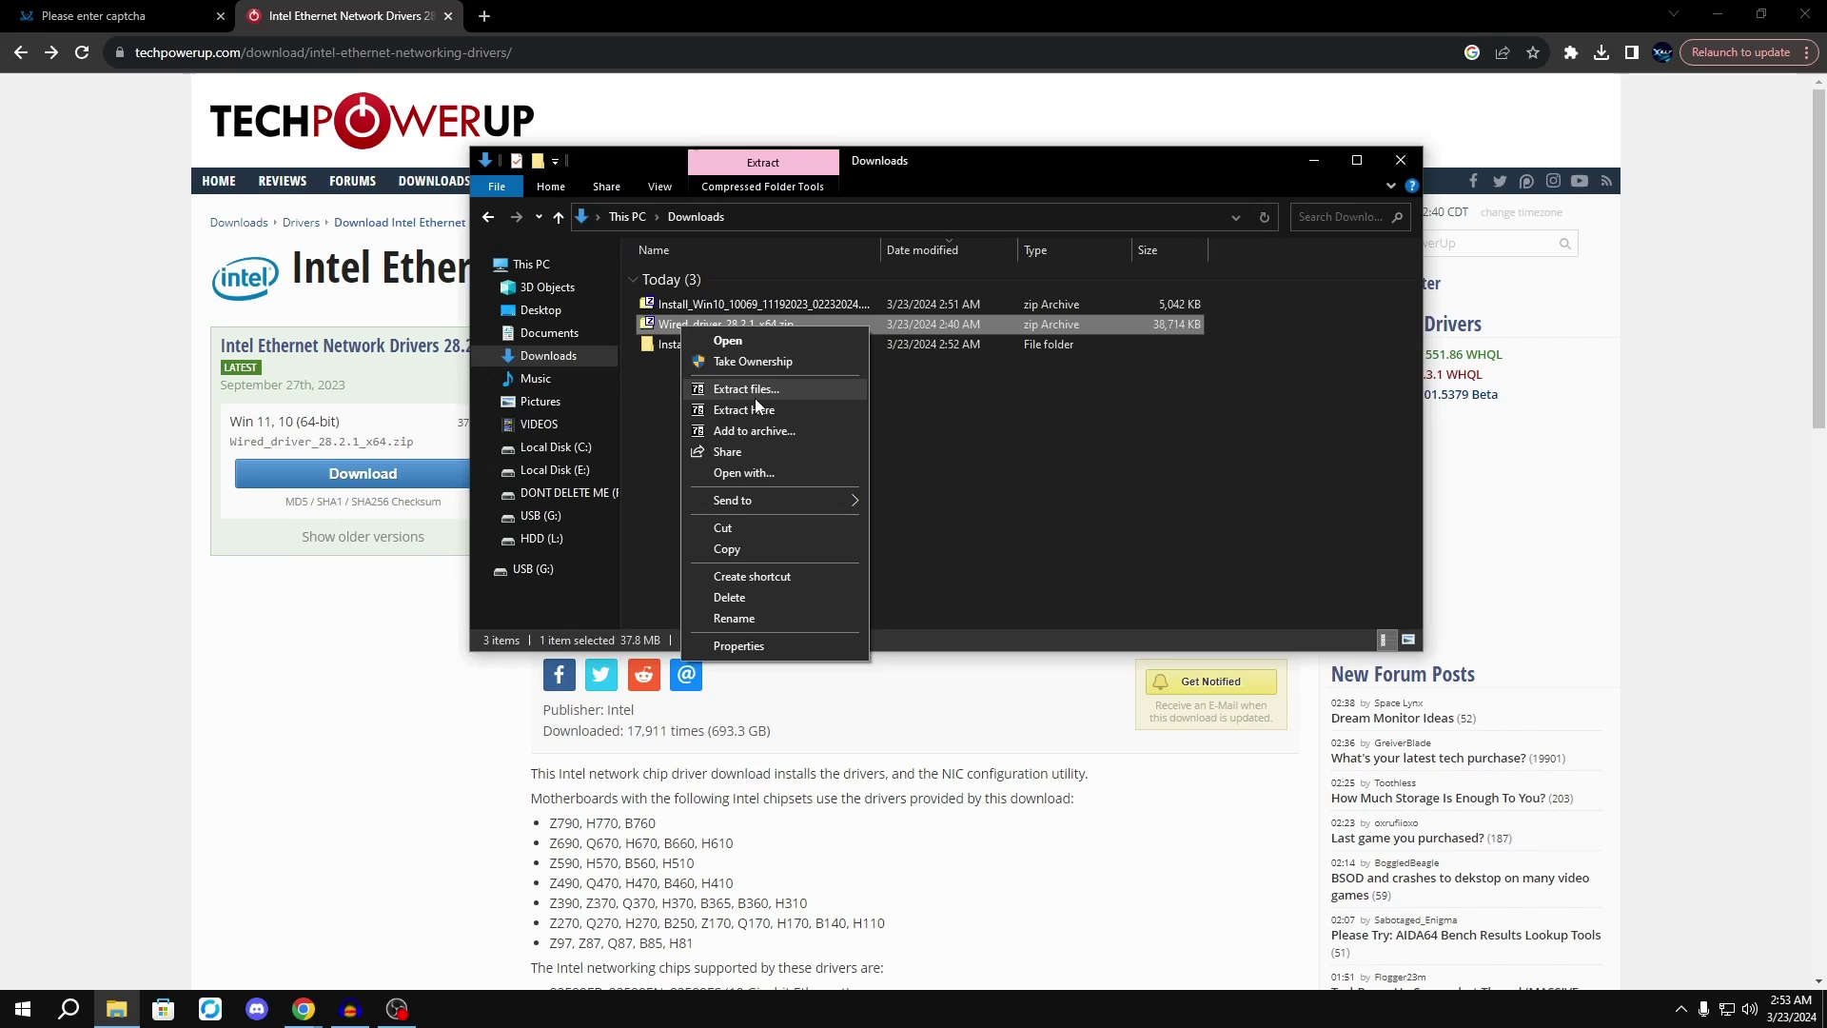
left_click(756, 397)
Extract the Wired_driver_28.2.1_x64.exe installer into its suggested folder.
double_click(693, 365)
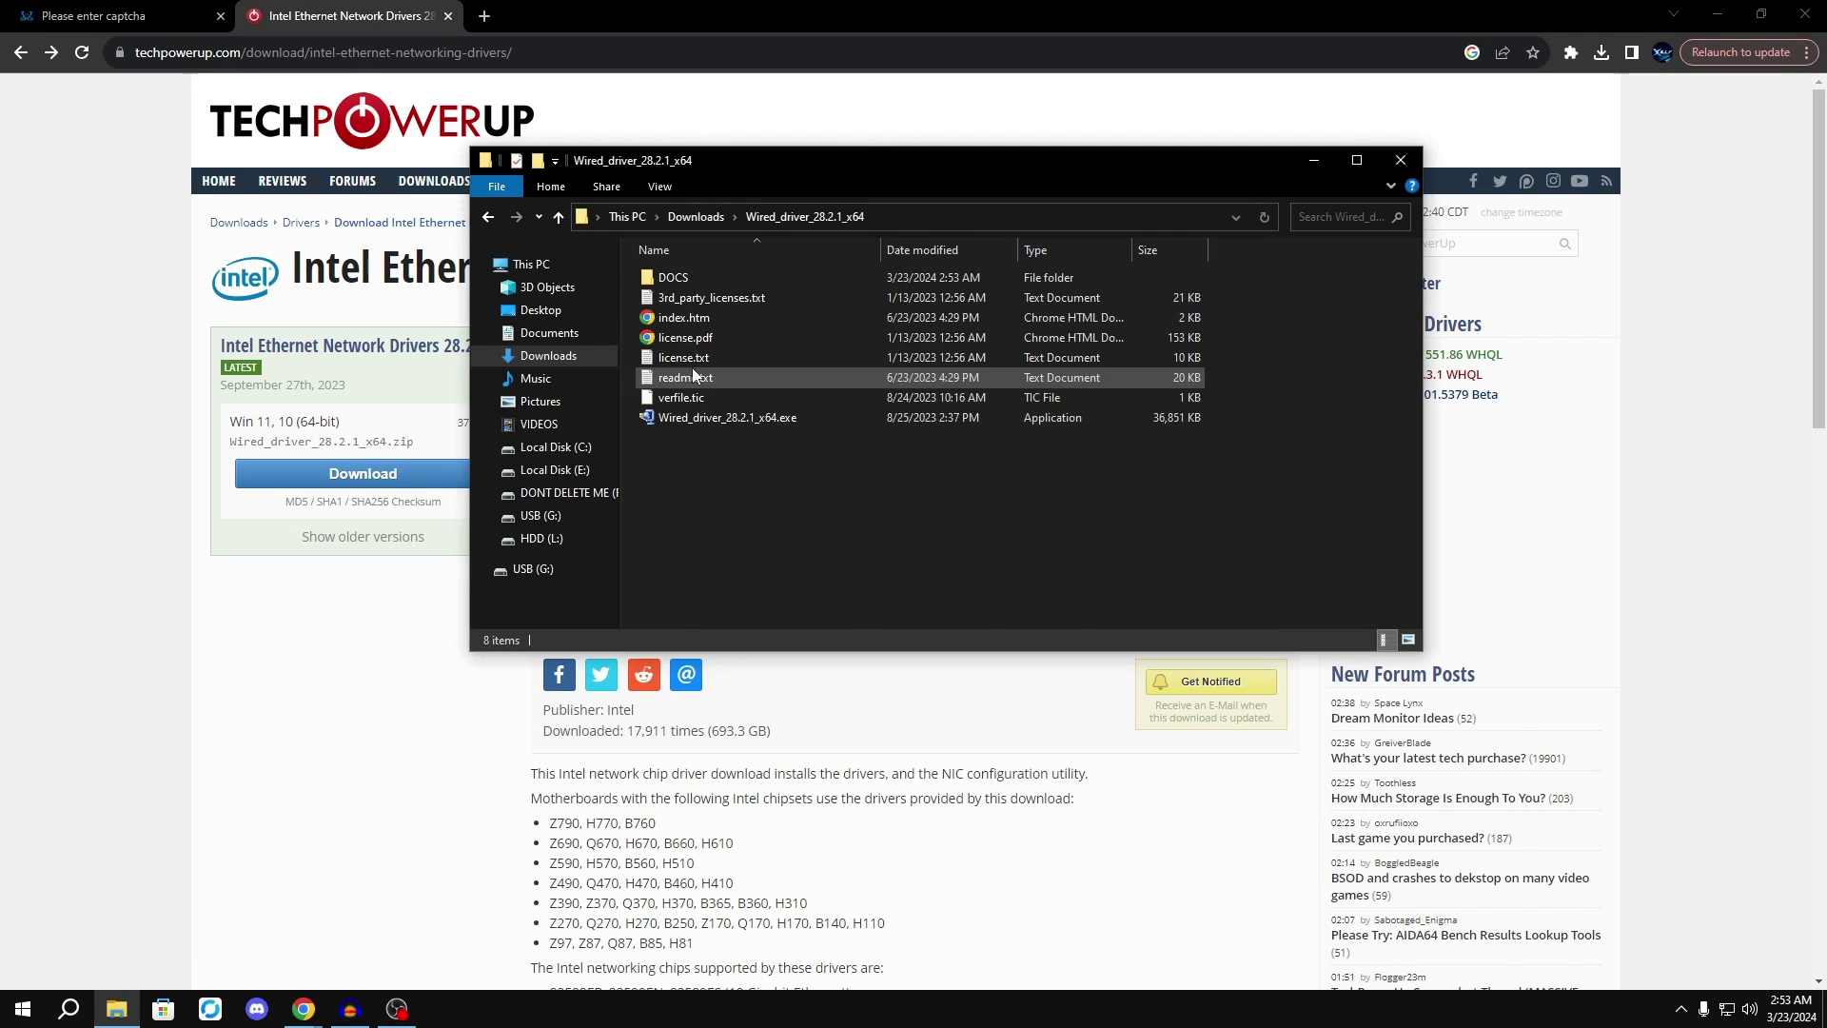
left_click(687, 419)
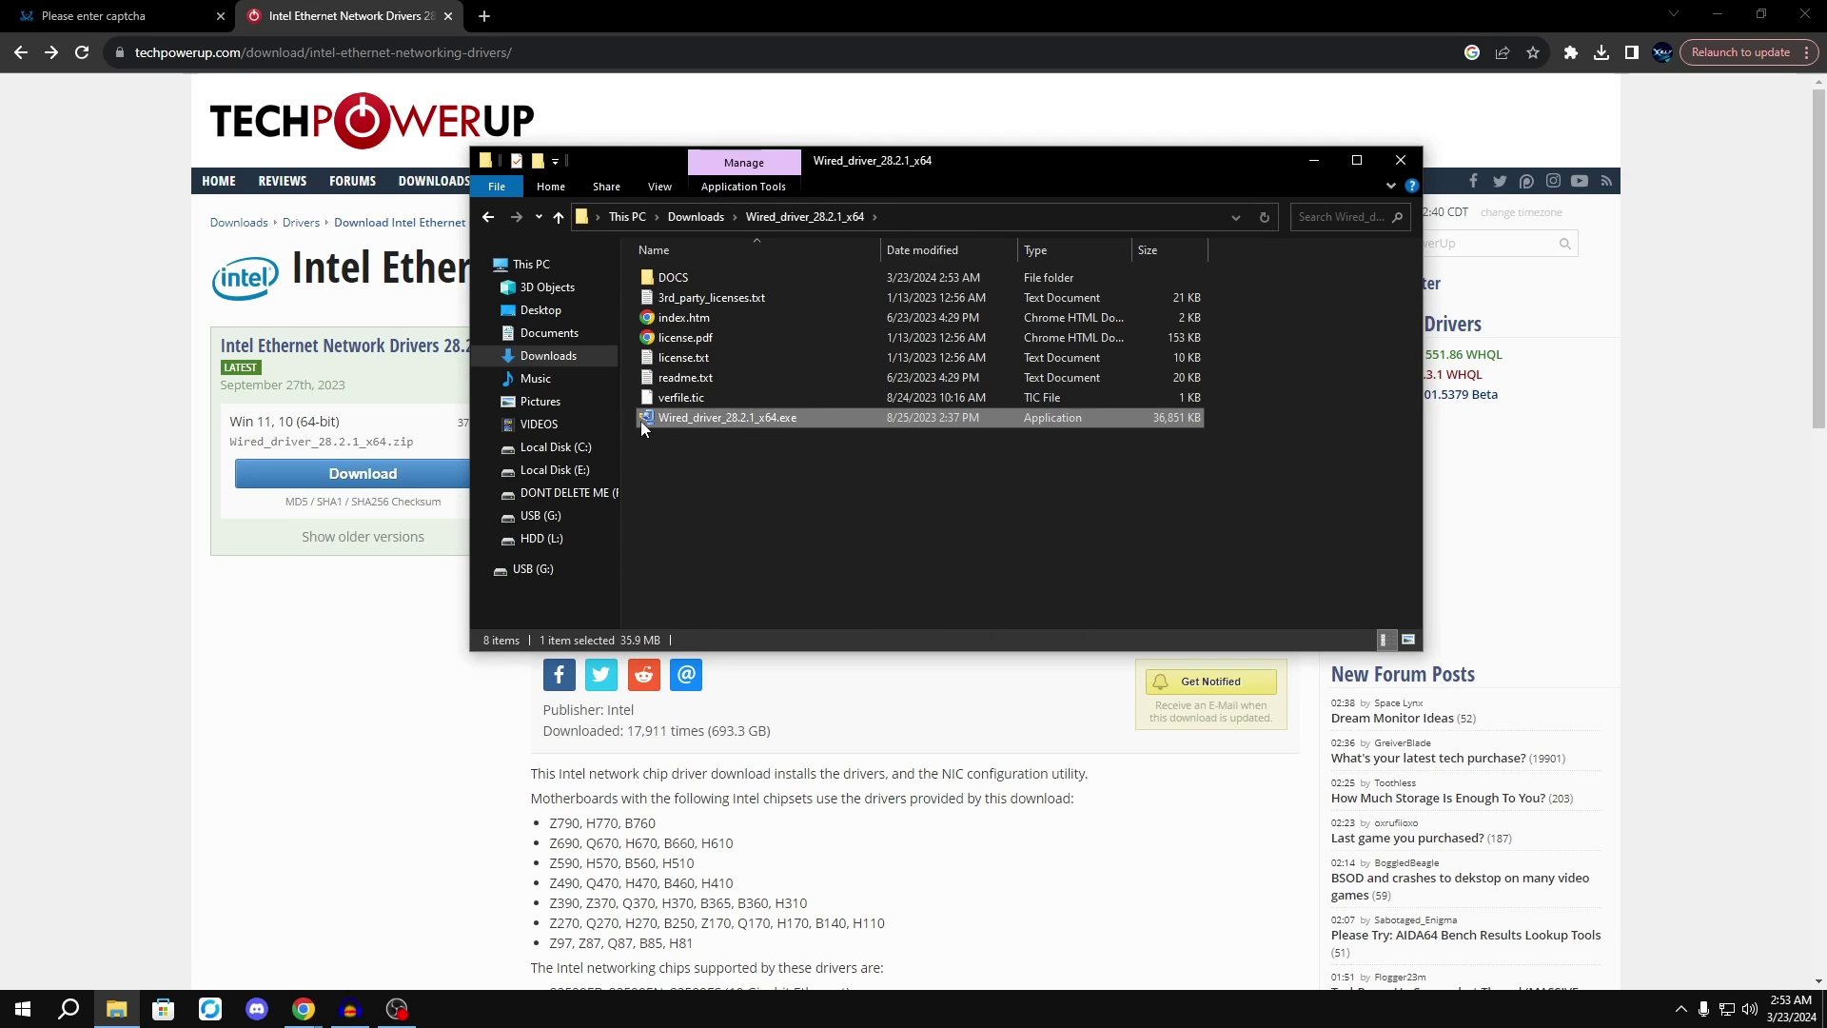
right_click(655, 421)
left_click(728, 546)
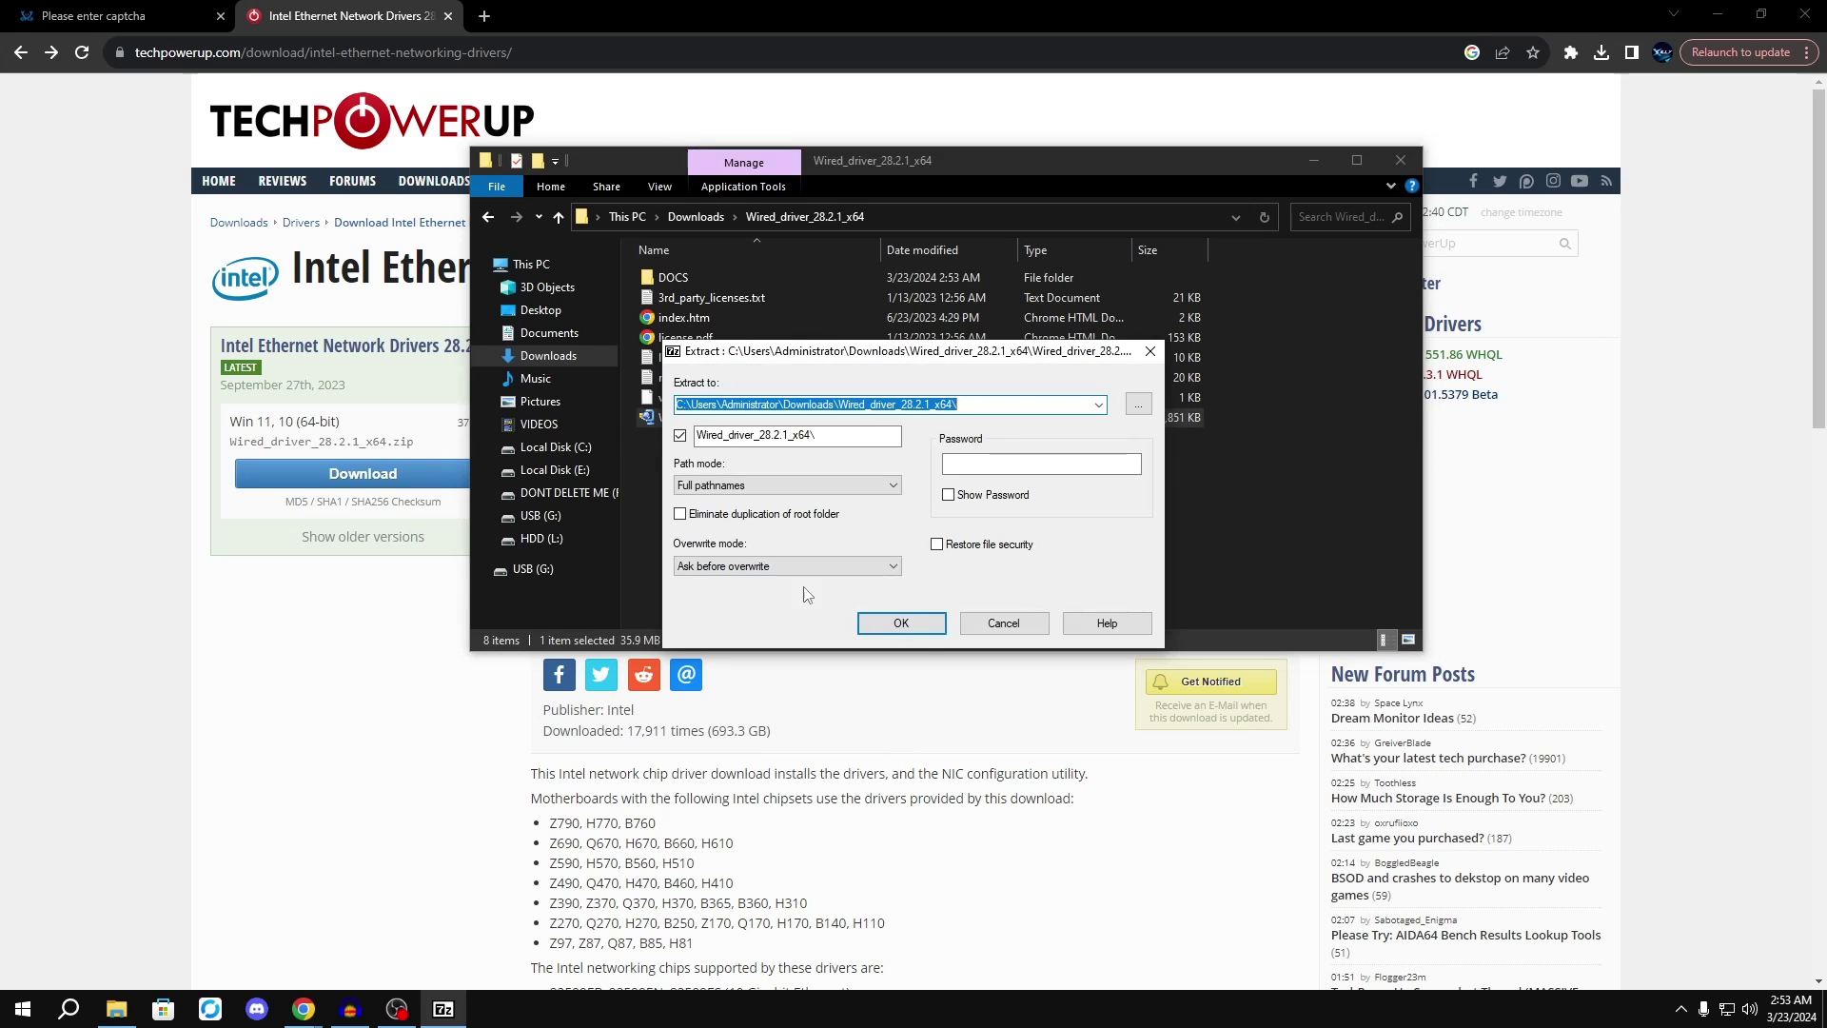
left_click(914, 628)
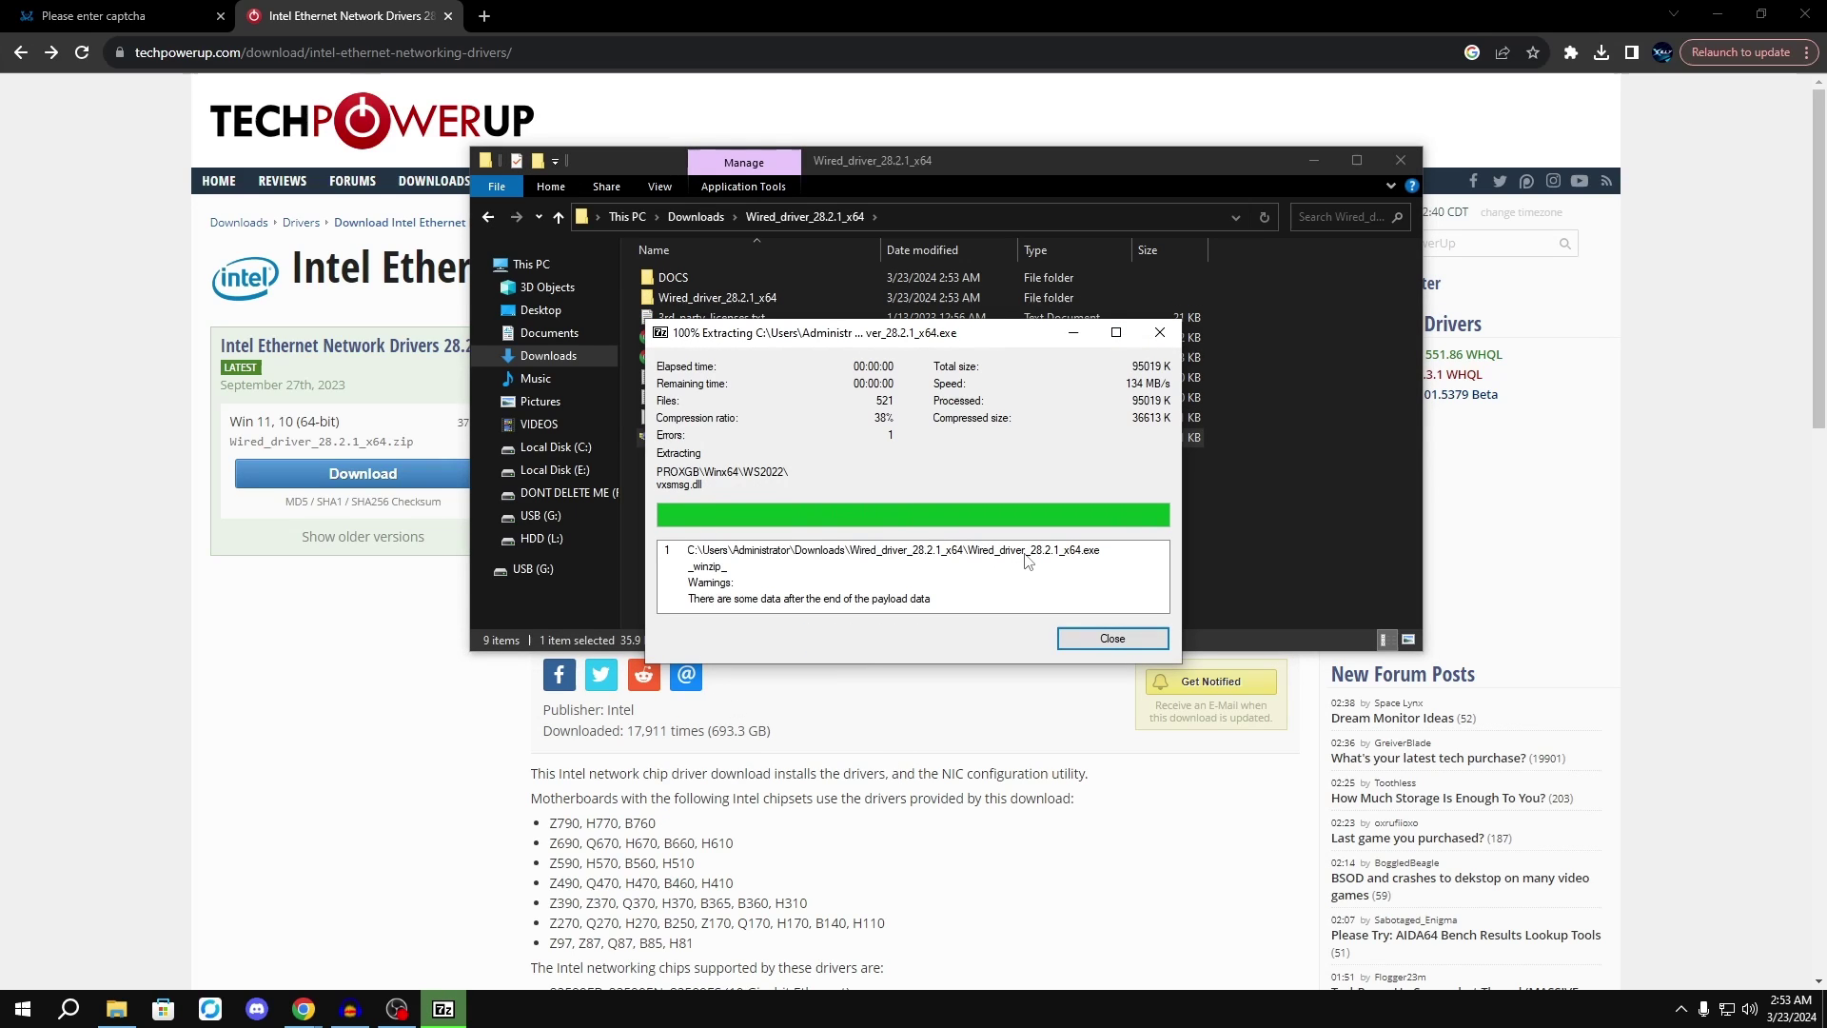
left_click(1111, 638)
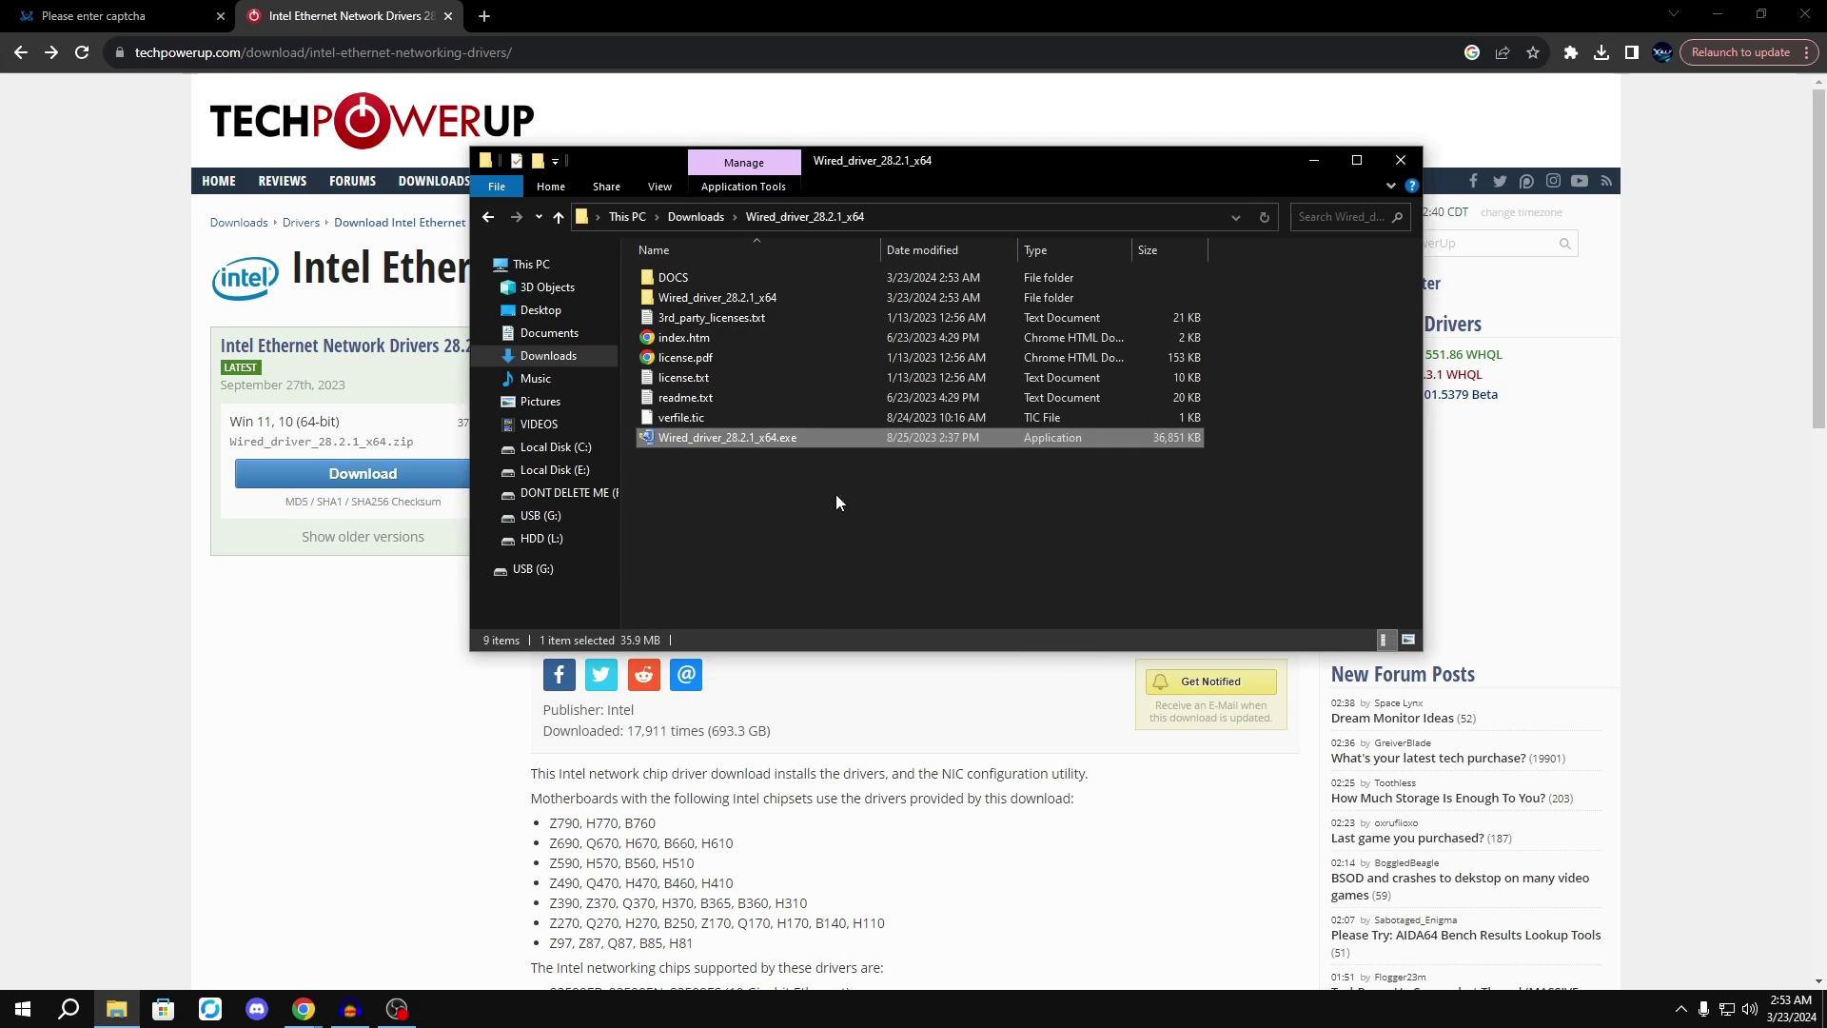
Inspect the PRO2500\Winx64\NDIS68 driver files and their folder path.
double_click(679, 298)
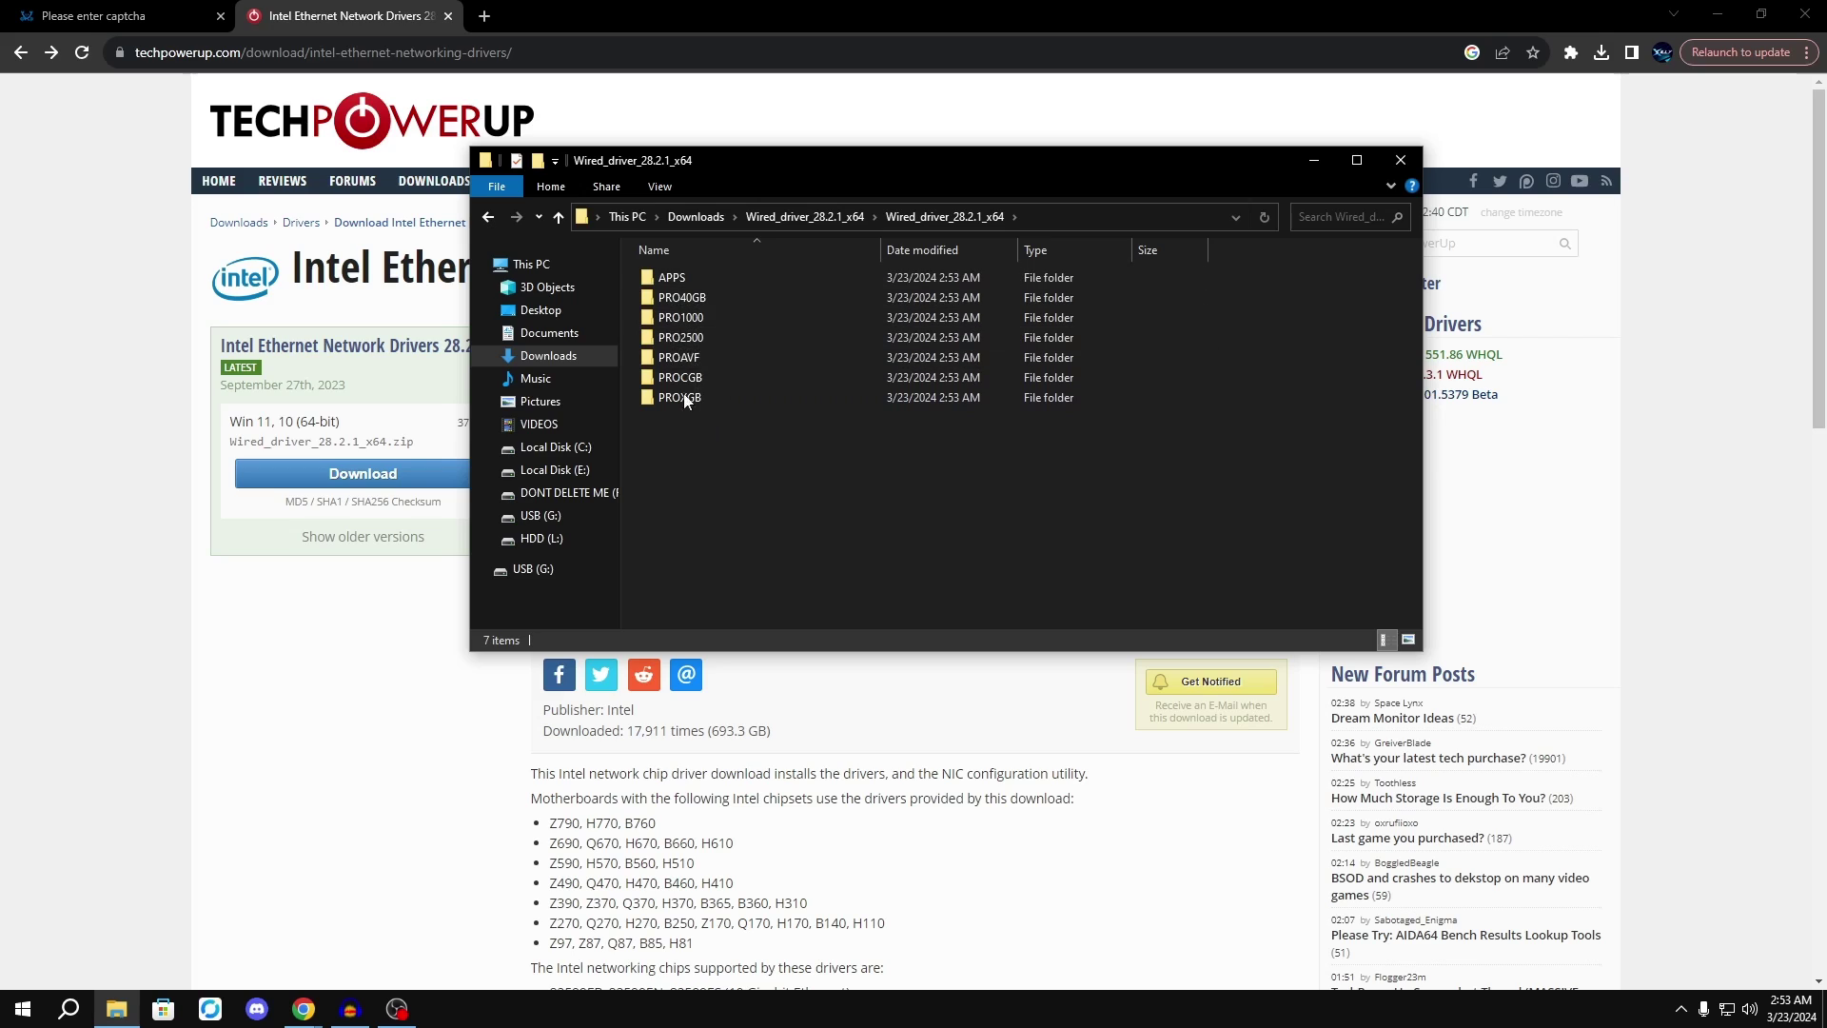
double_click(687, 337)
double_click(671, 276)
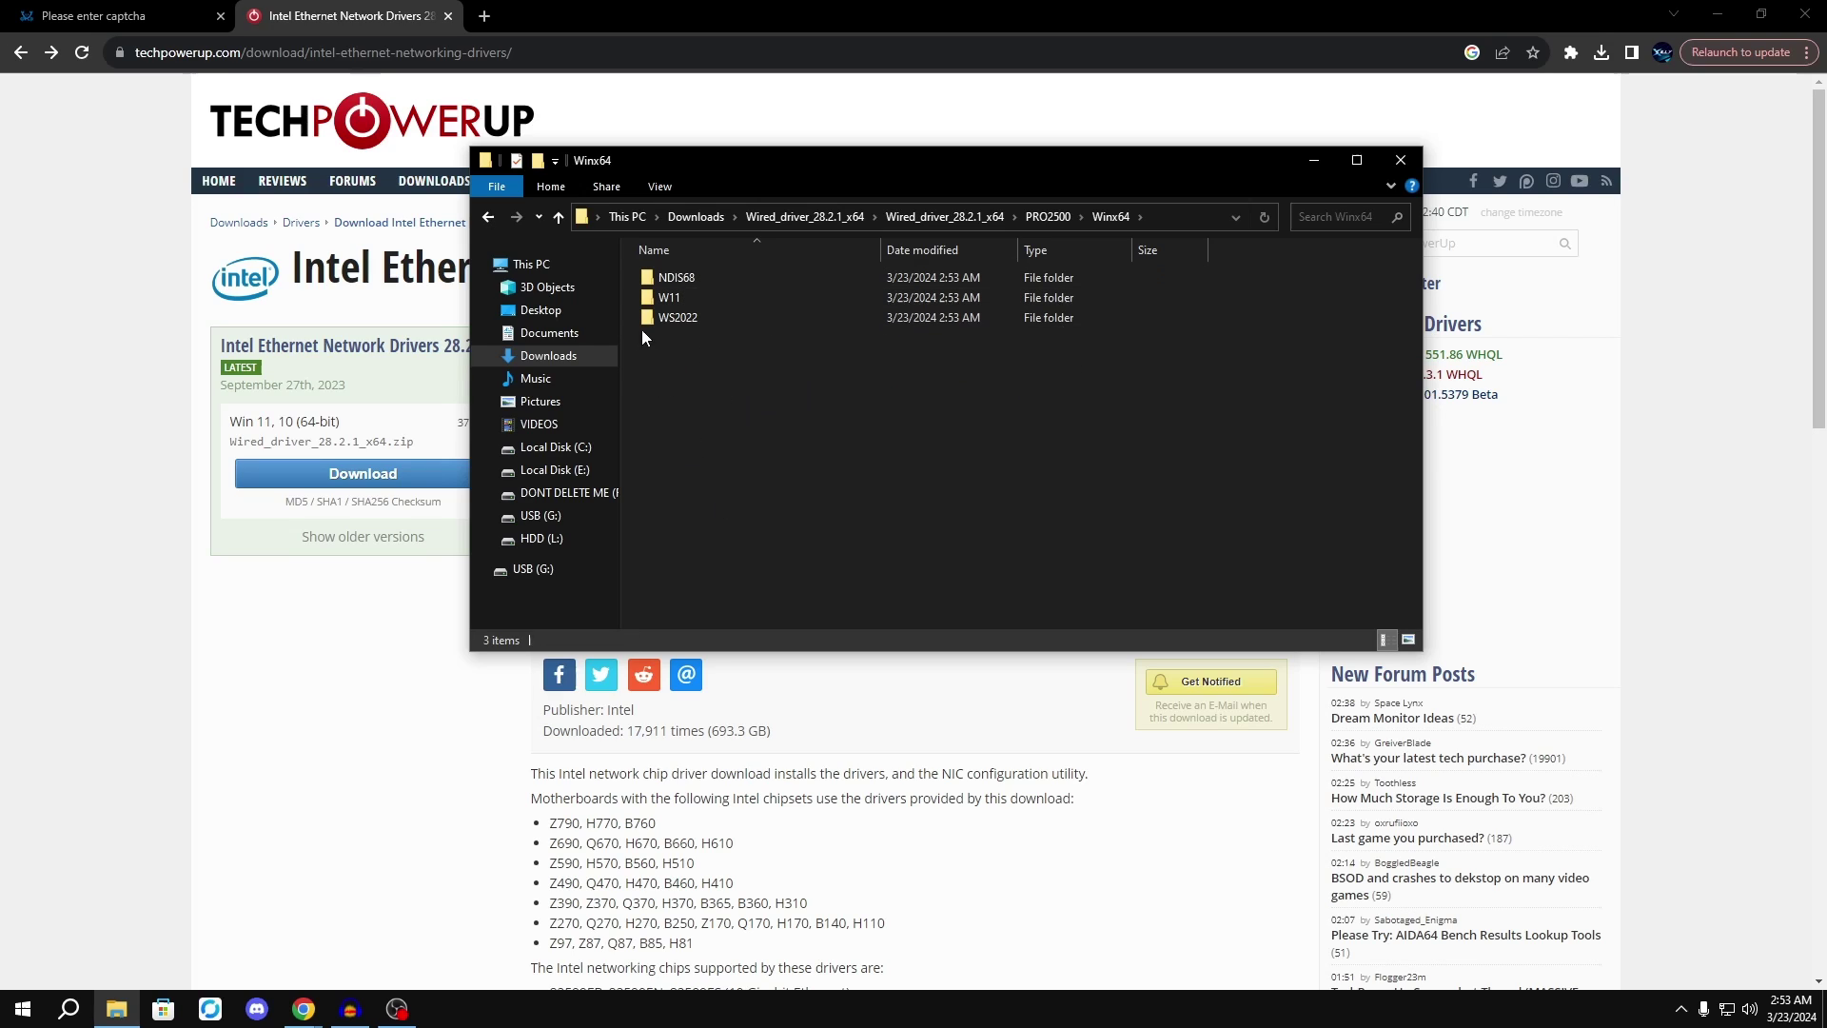
double_click(687, 278)
left_click_drag(929, 553, 634, 128)
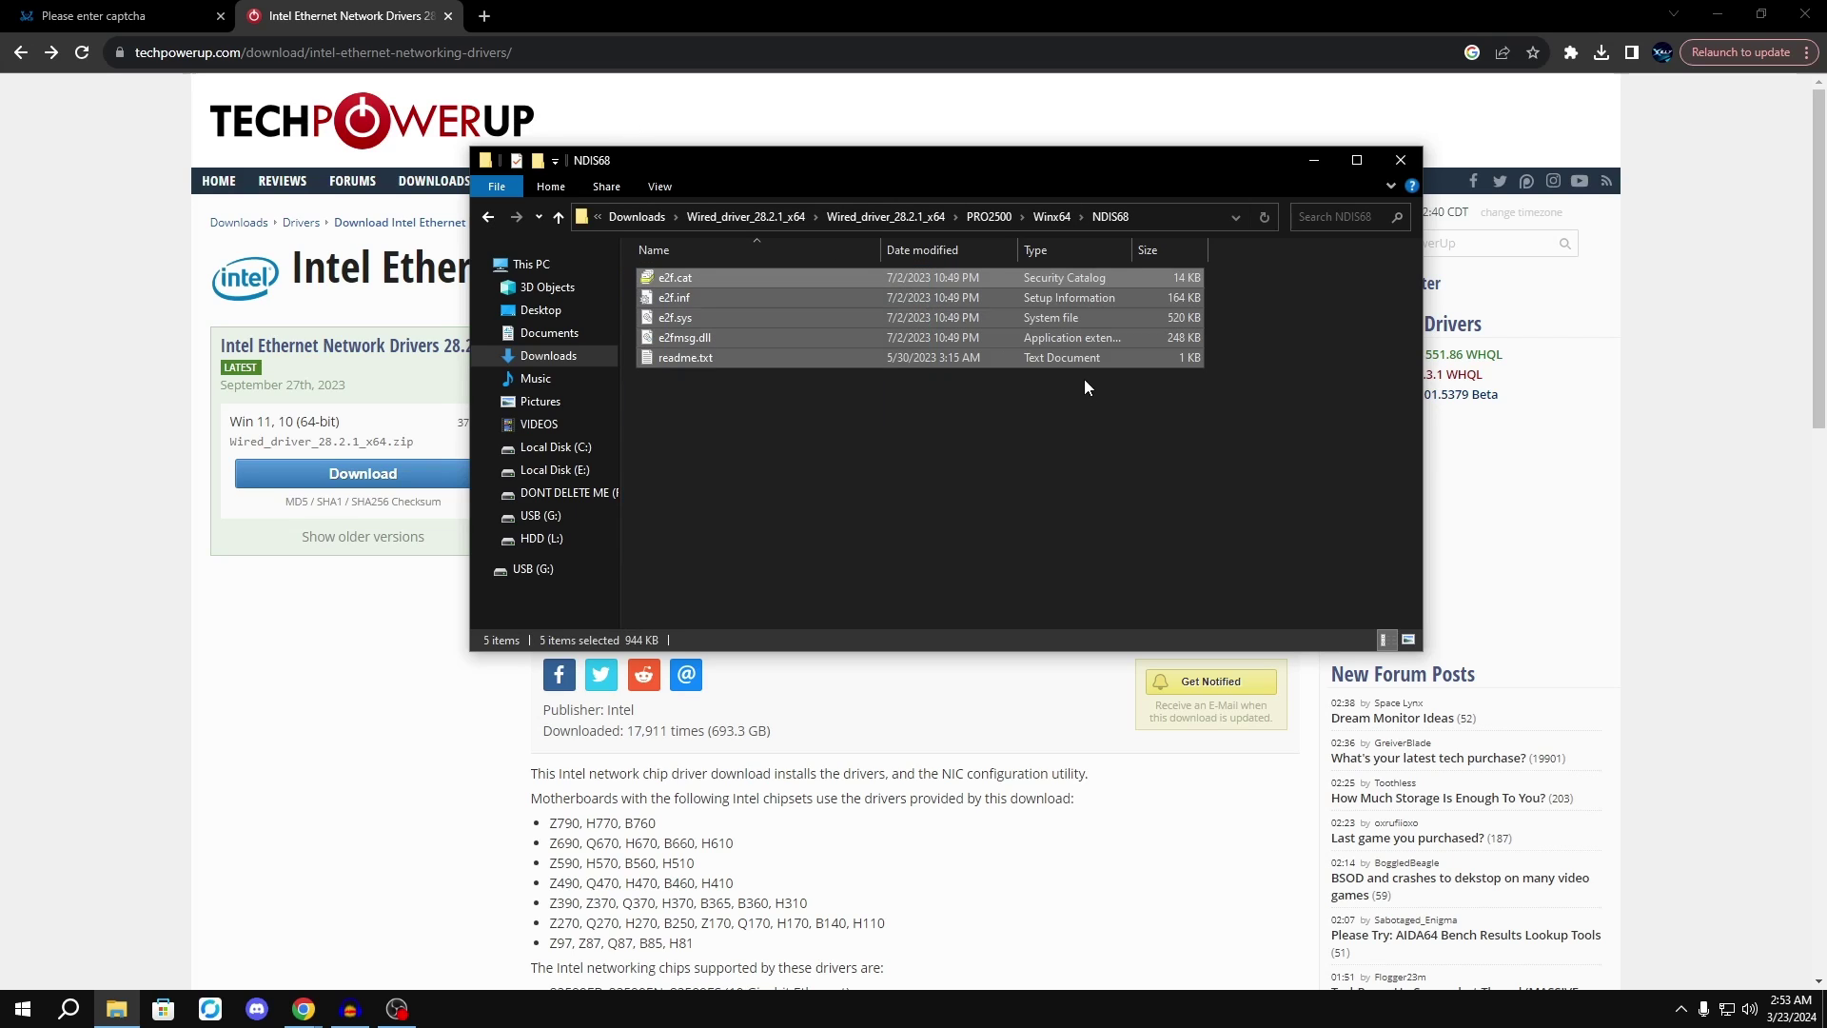
left_click(1200, 480)
left_click(1150, 218)
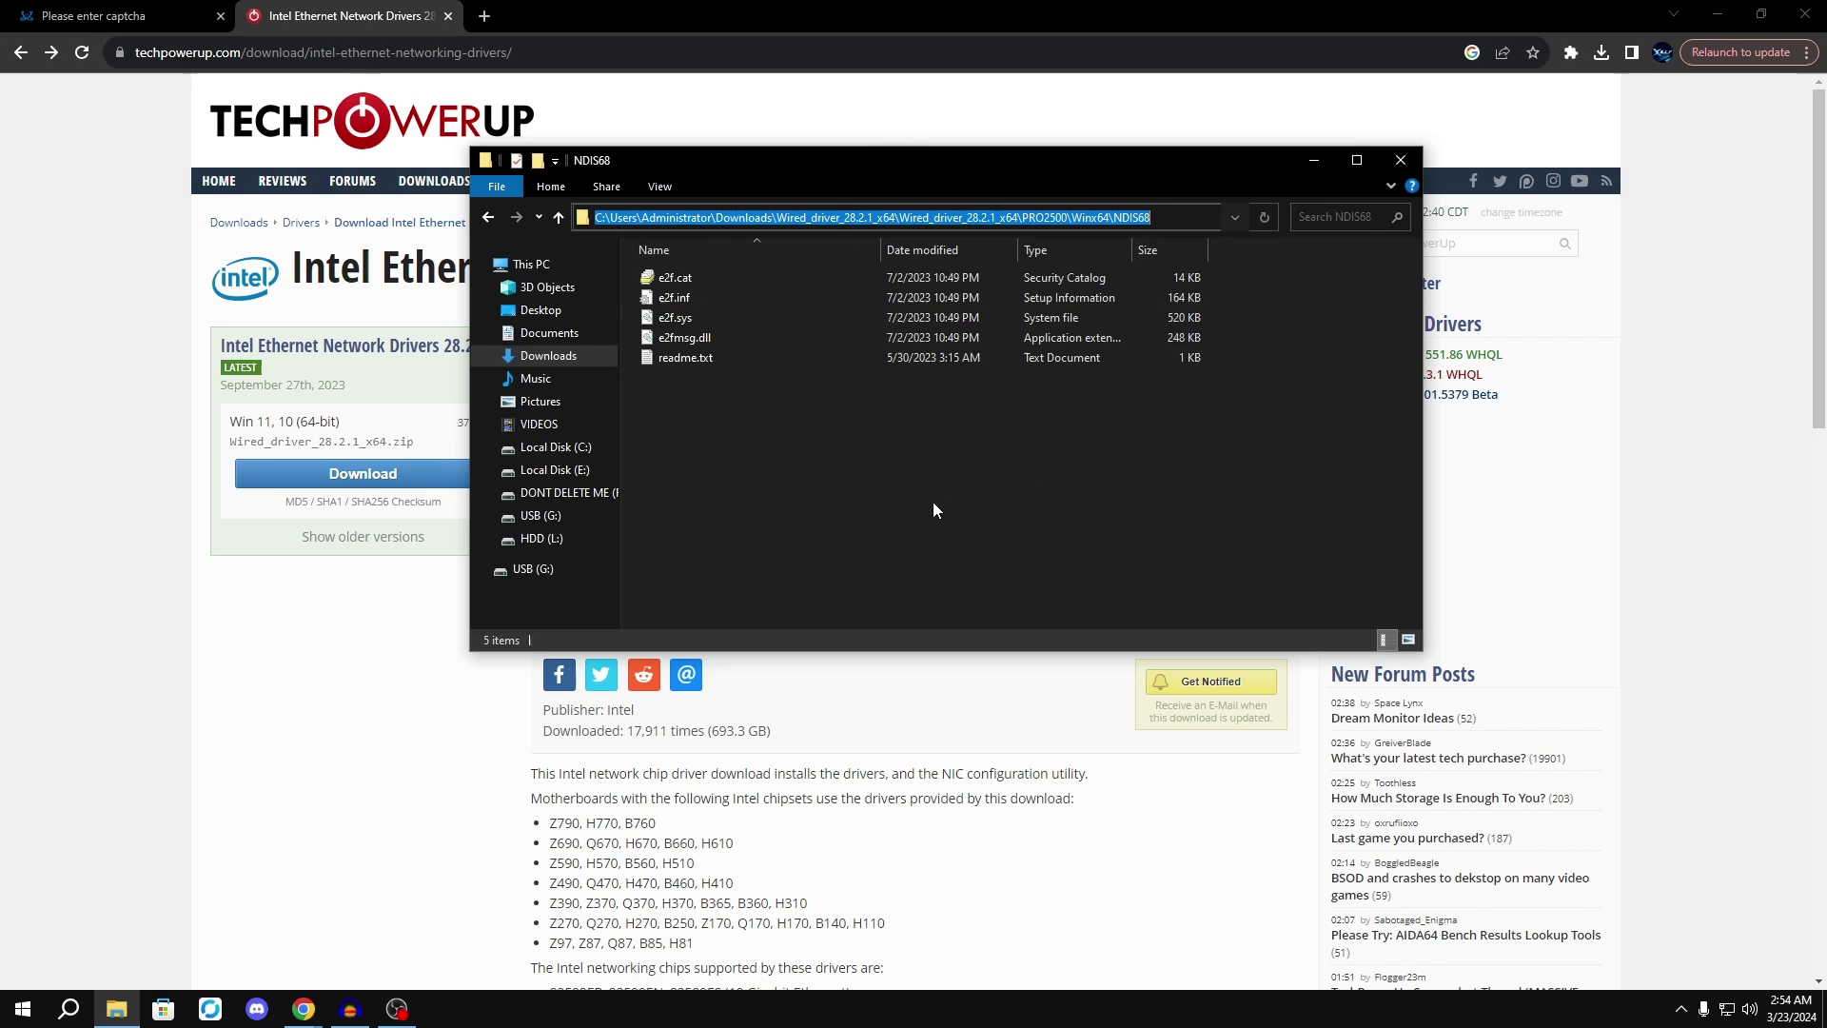
left_click(488, 217)
key("alt+Up")
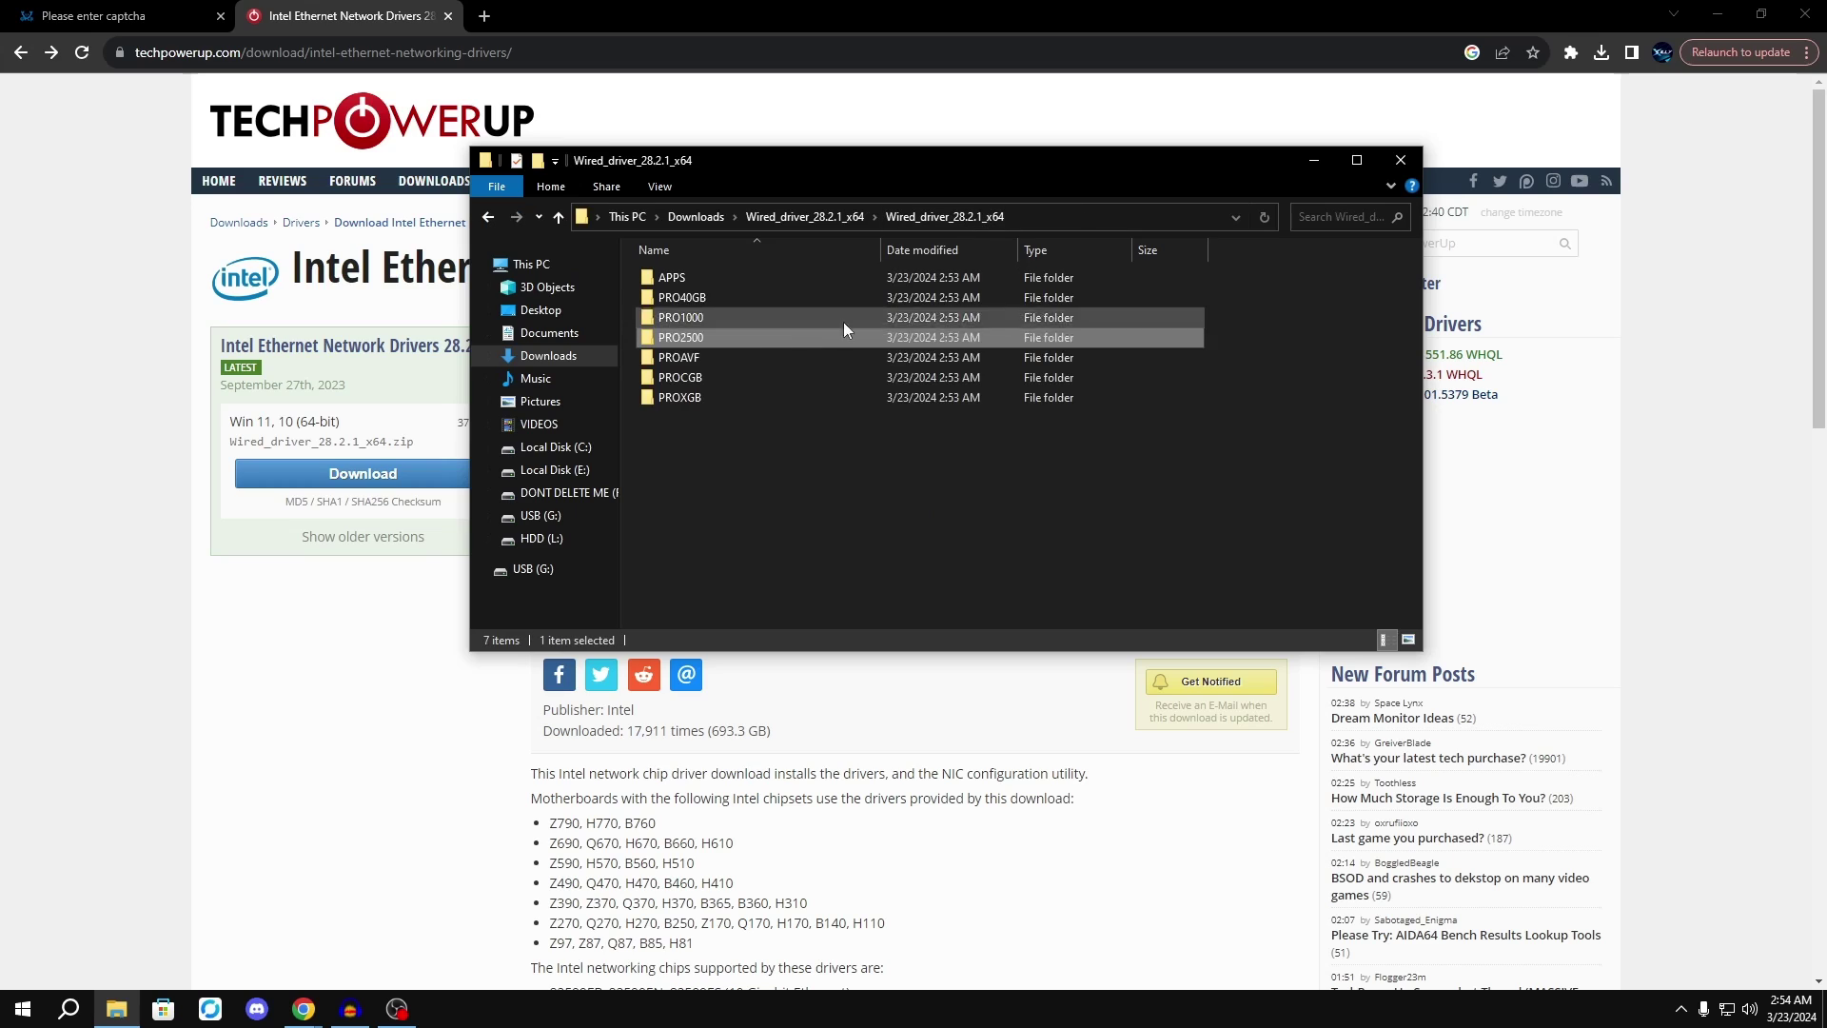
Inspect the PRO1000\Winx64\NDIS68 folder path, then return to the outer Wired_driver_28.2.1_x64 folder.
double_click(710, 317)
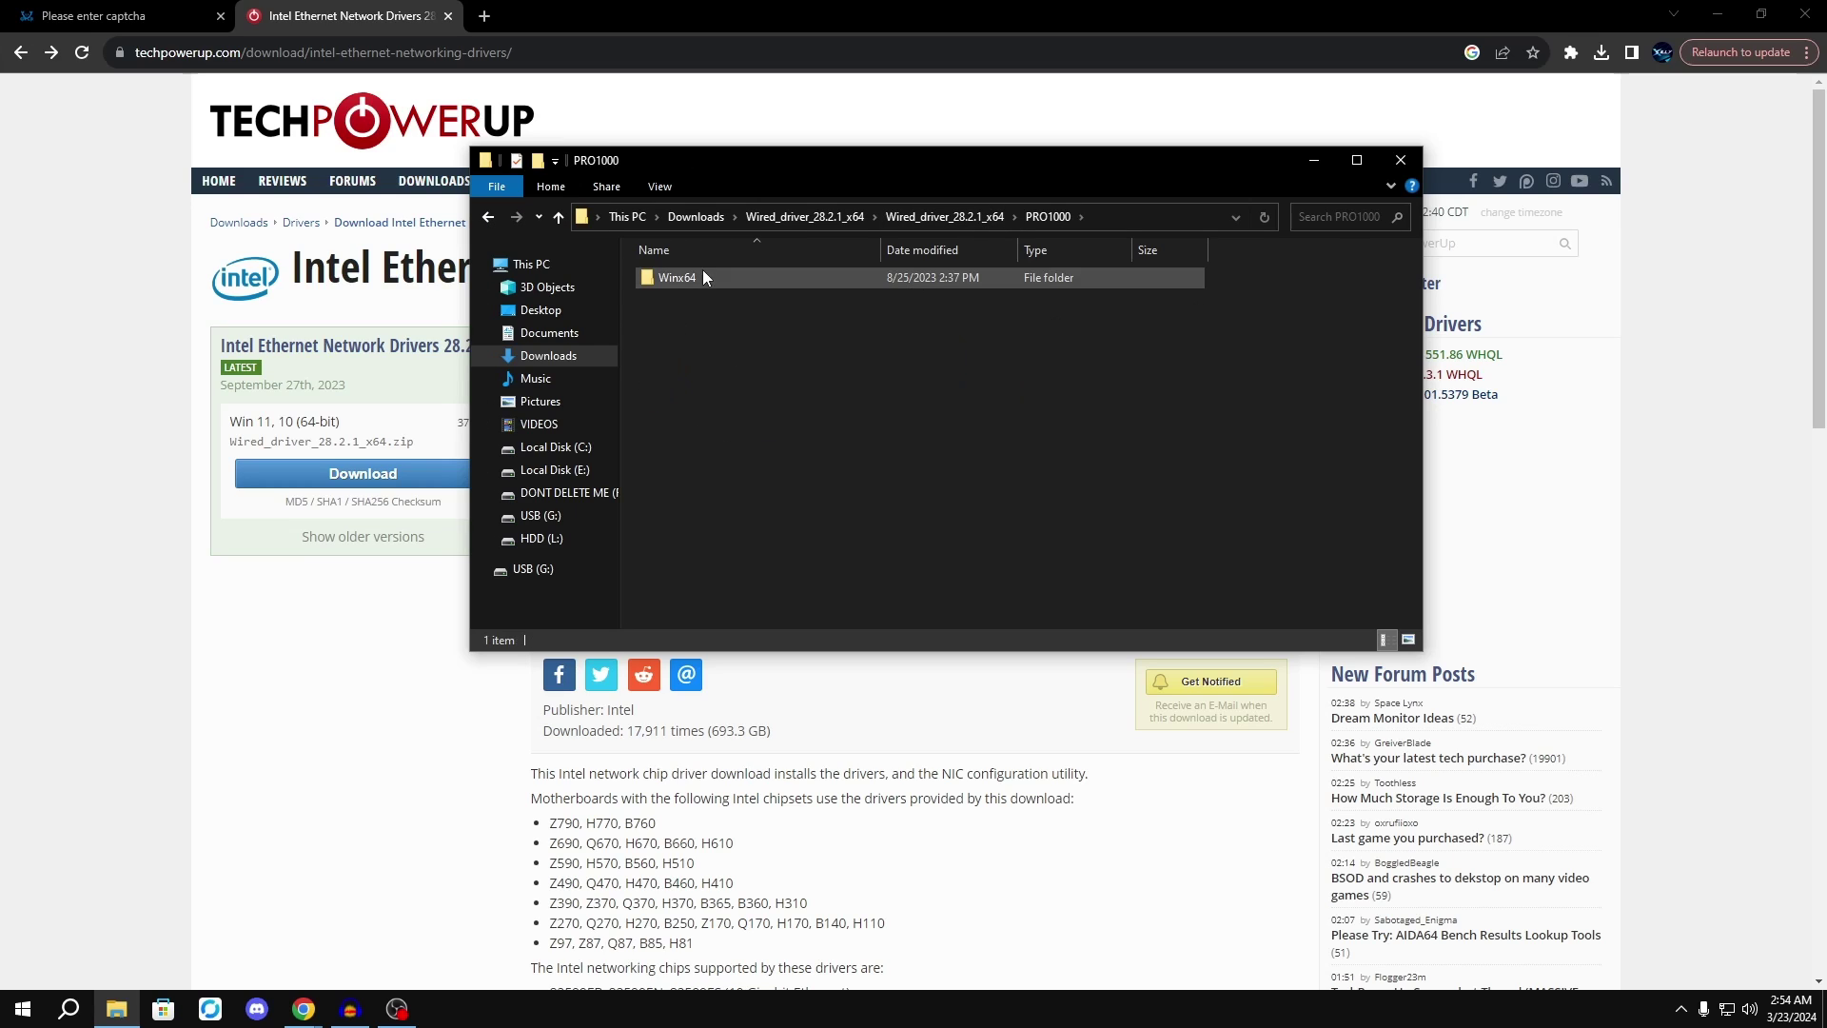
double_click(702, 274)
double_click(708, 337)
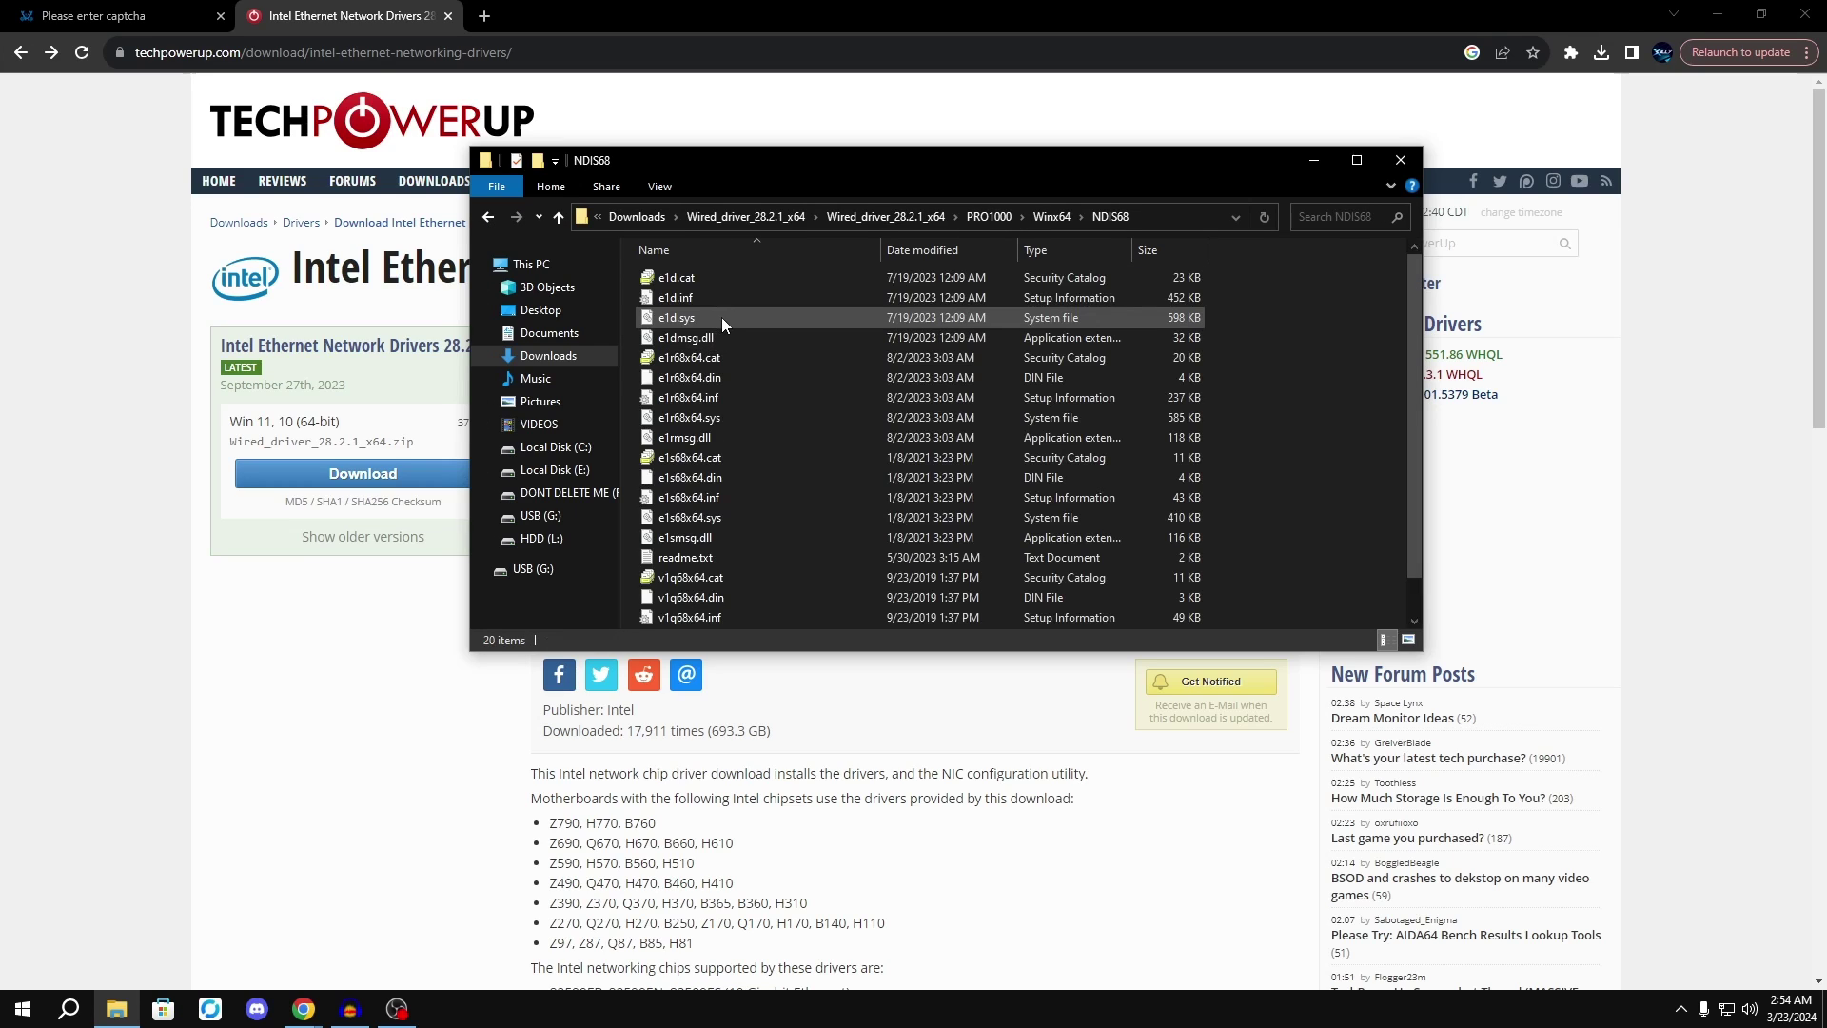
left_click(1183, 206)
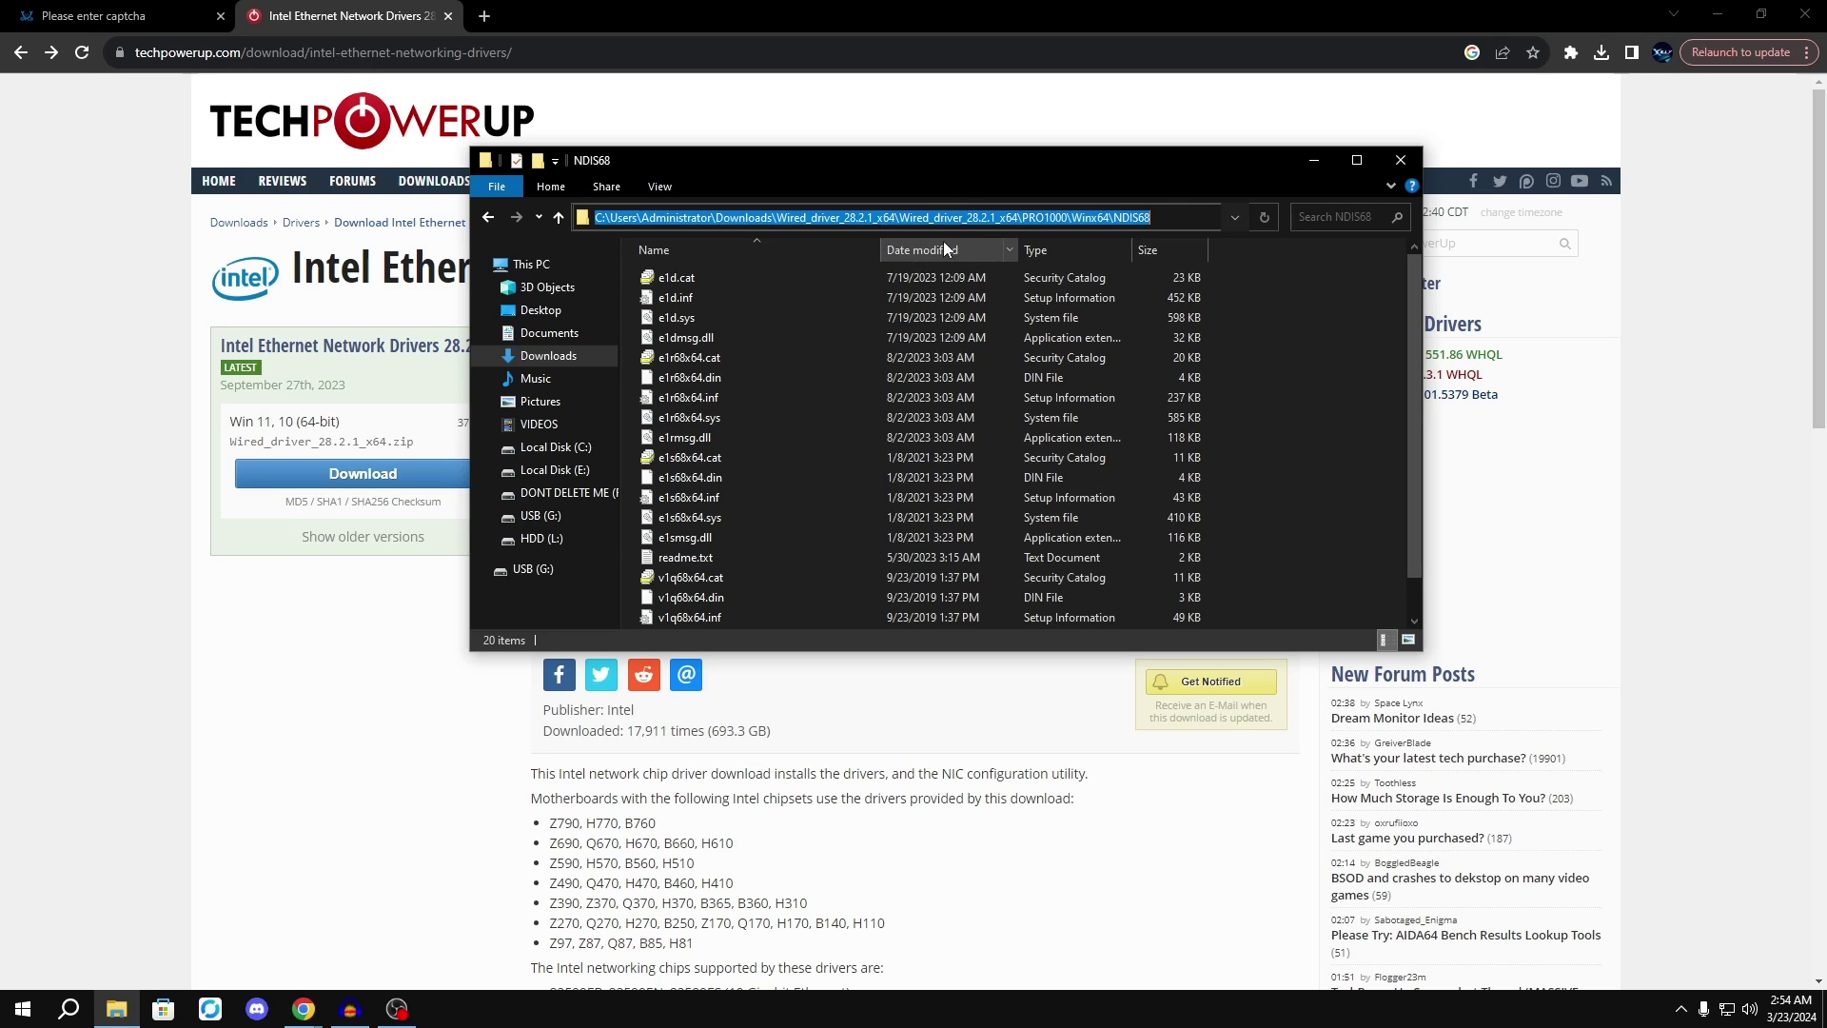
left_click(1301, 436)
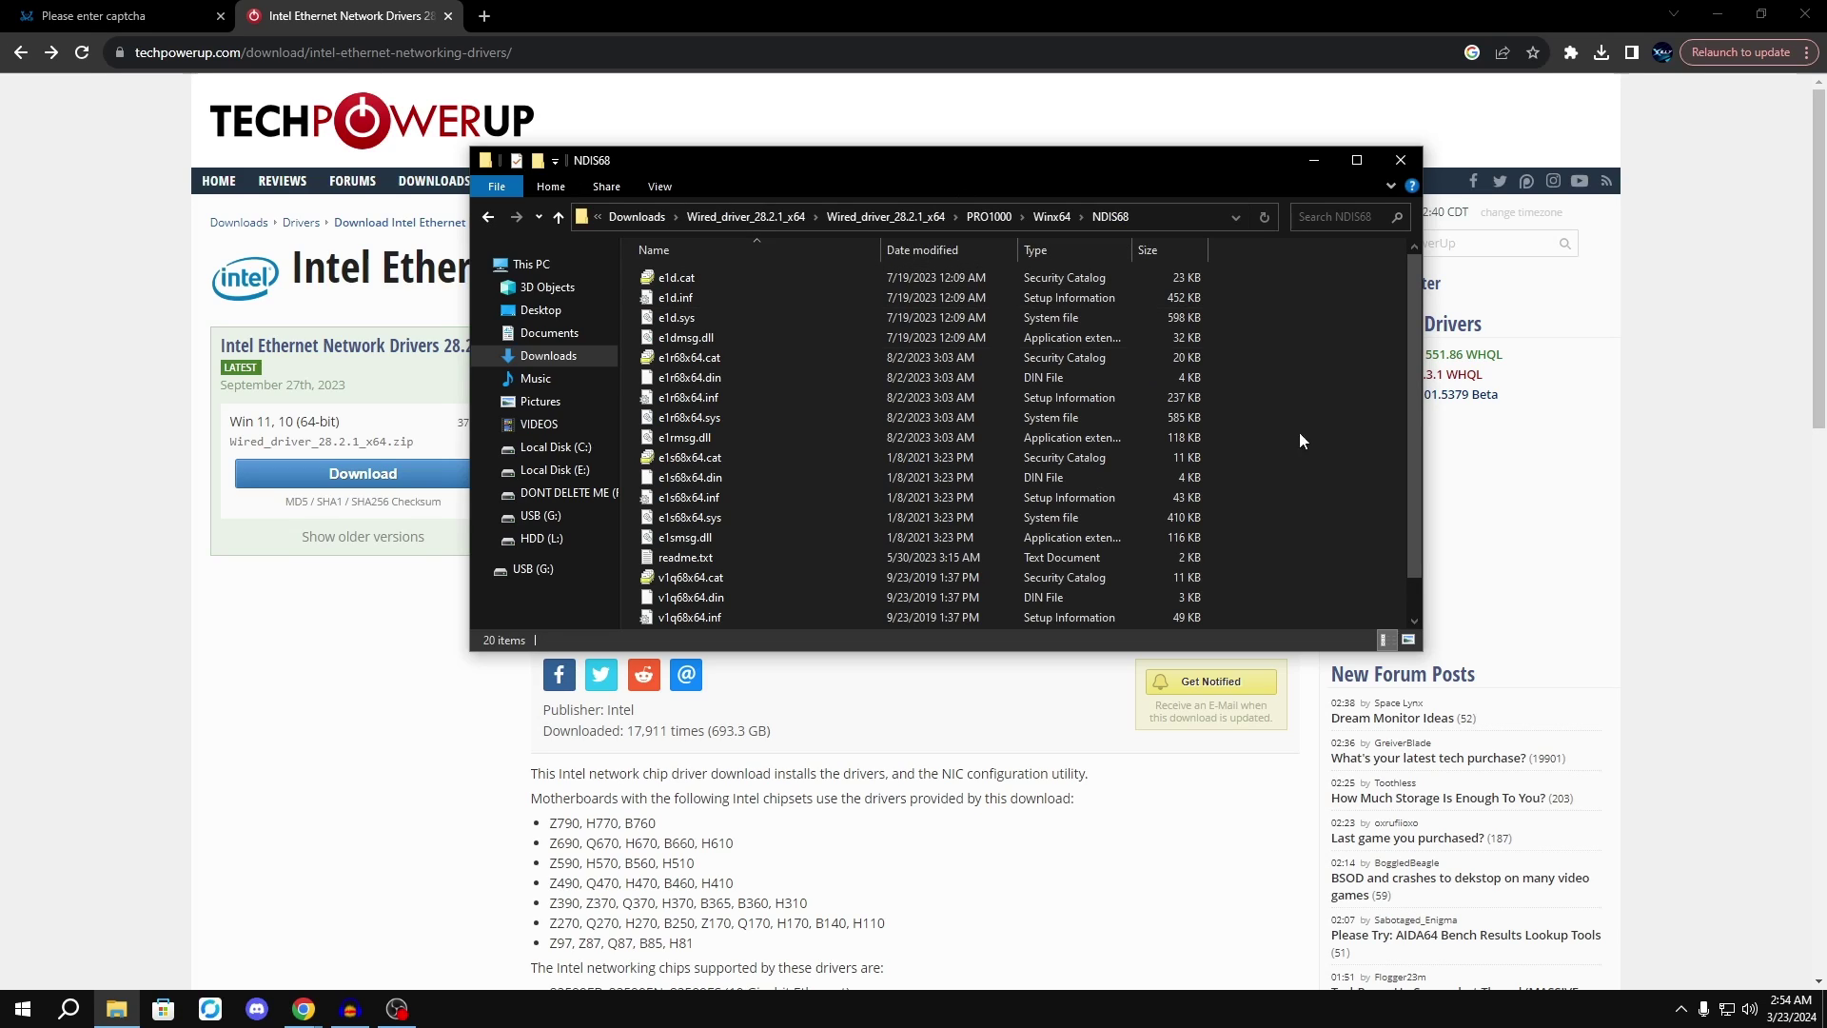
left_click(797, 216)
left_click(713, 471)
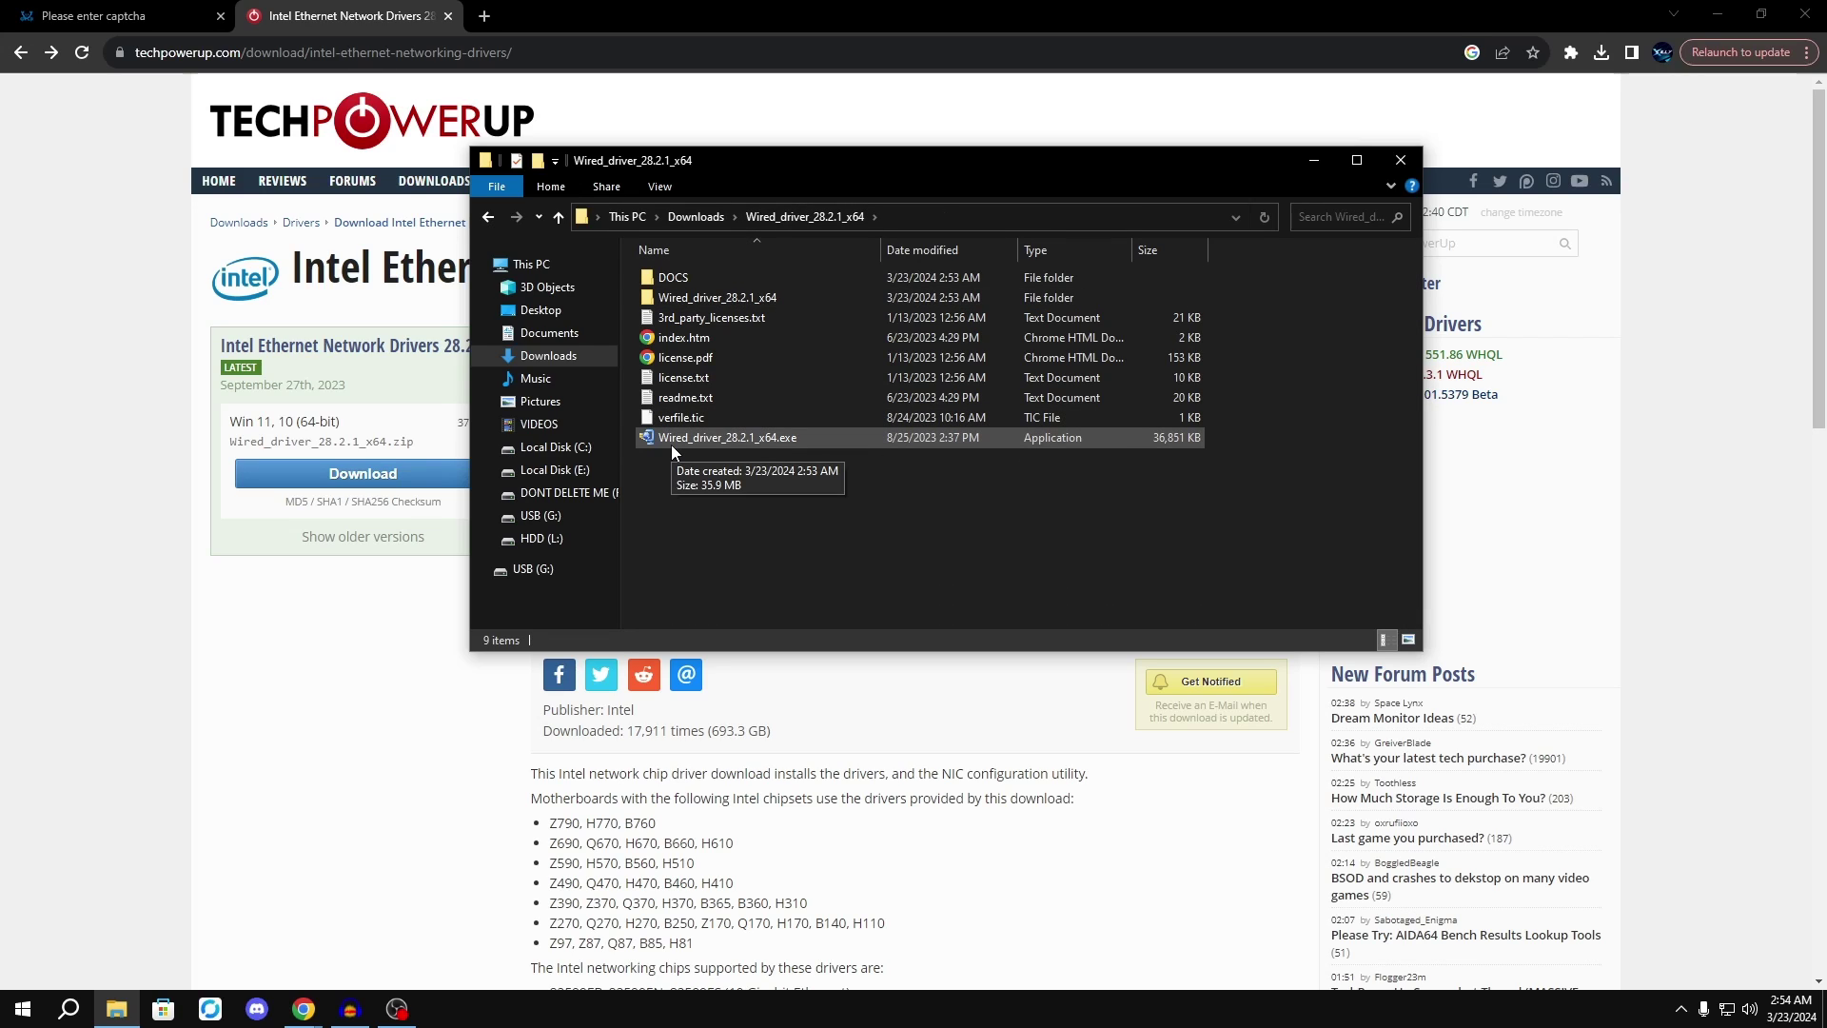
Check the Ethernet adapter in Task Manager, then close Task Manager and the driver folder window.
right_click(490, 1009)
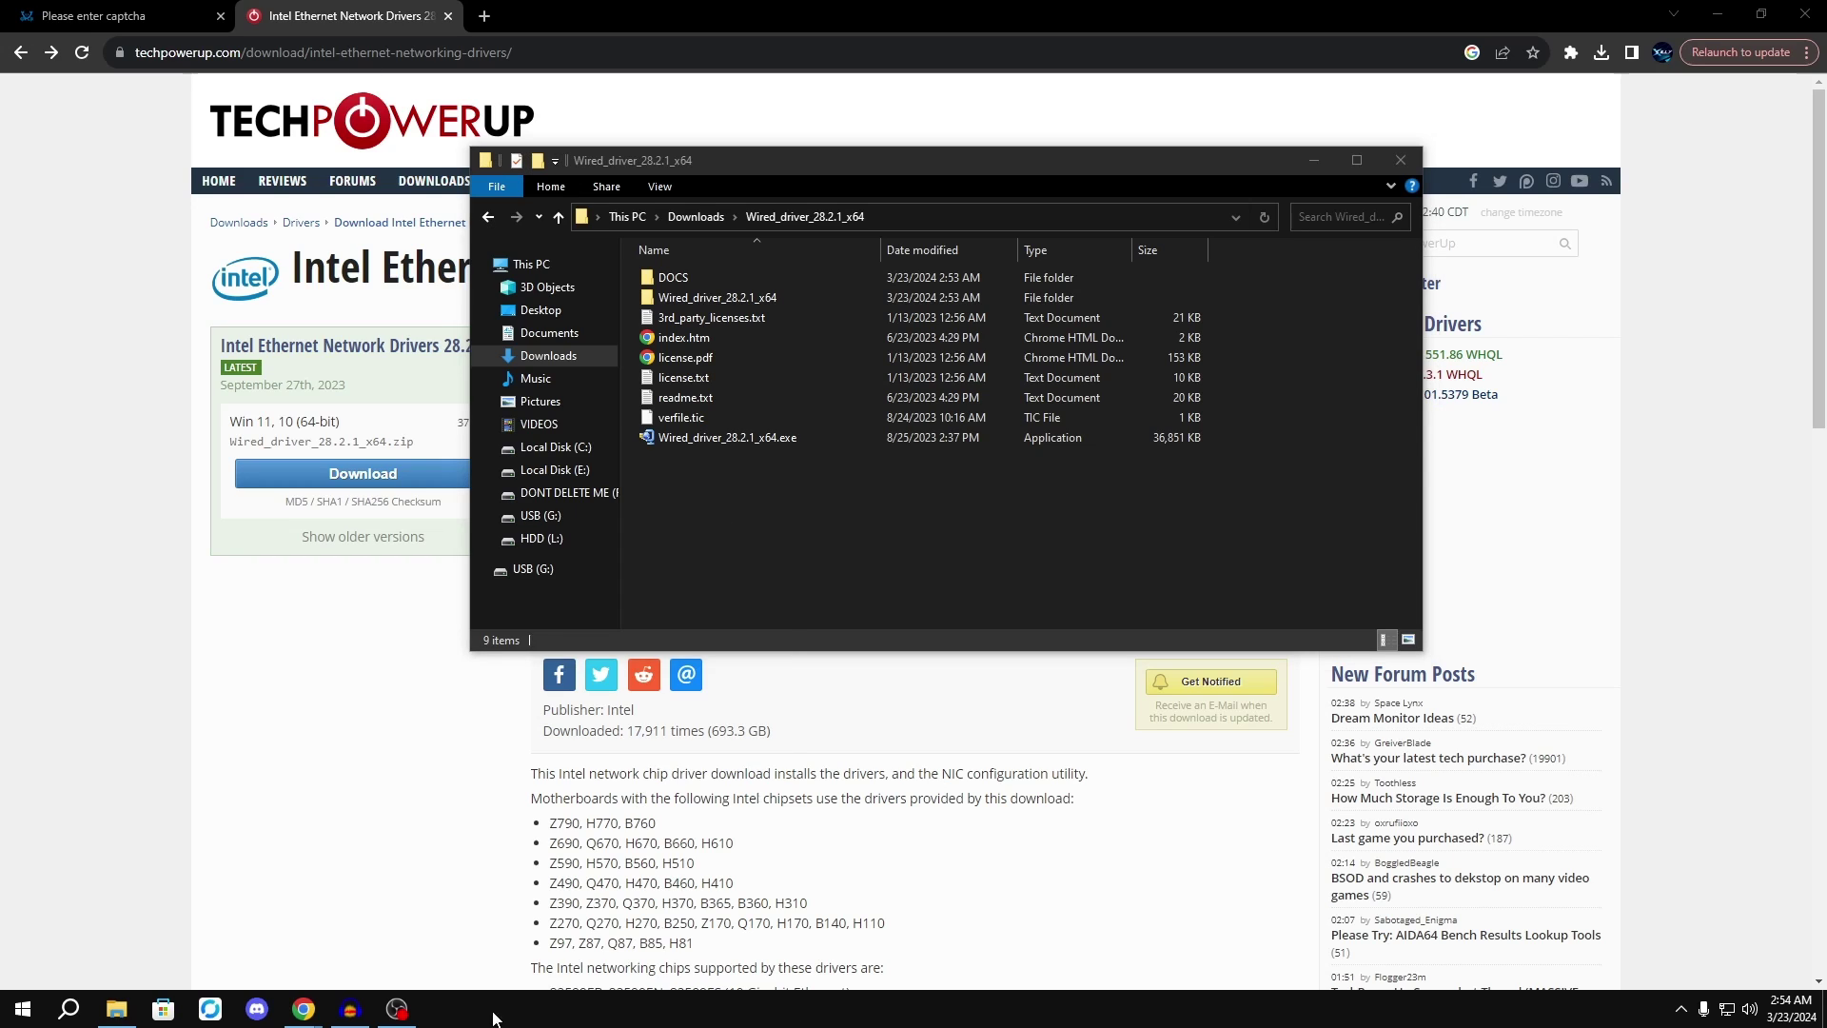
left_click(552, 918)
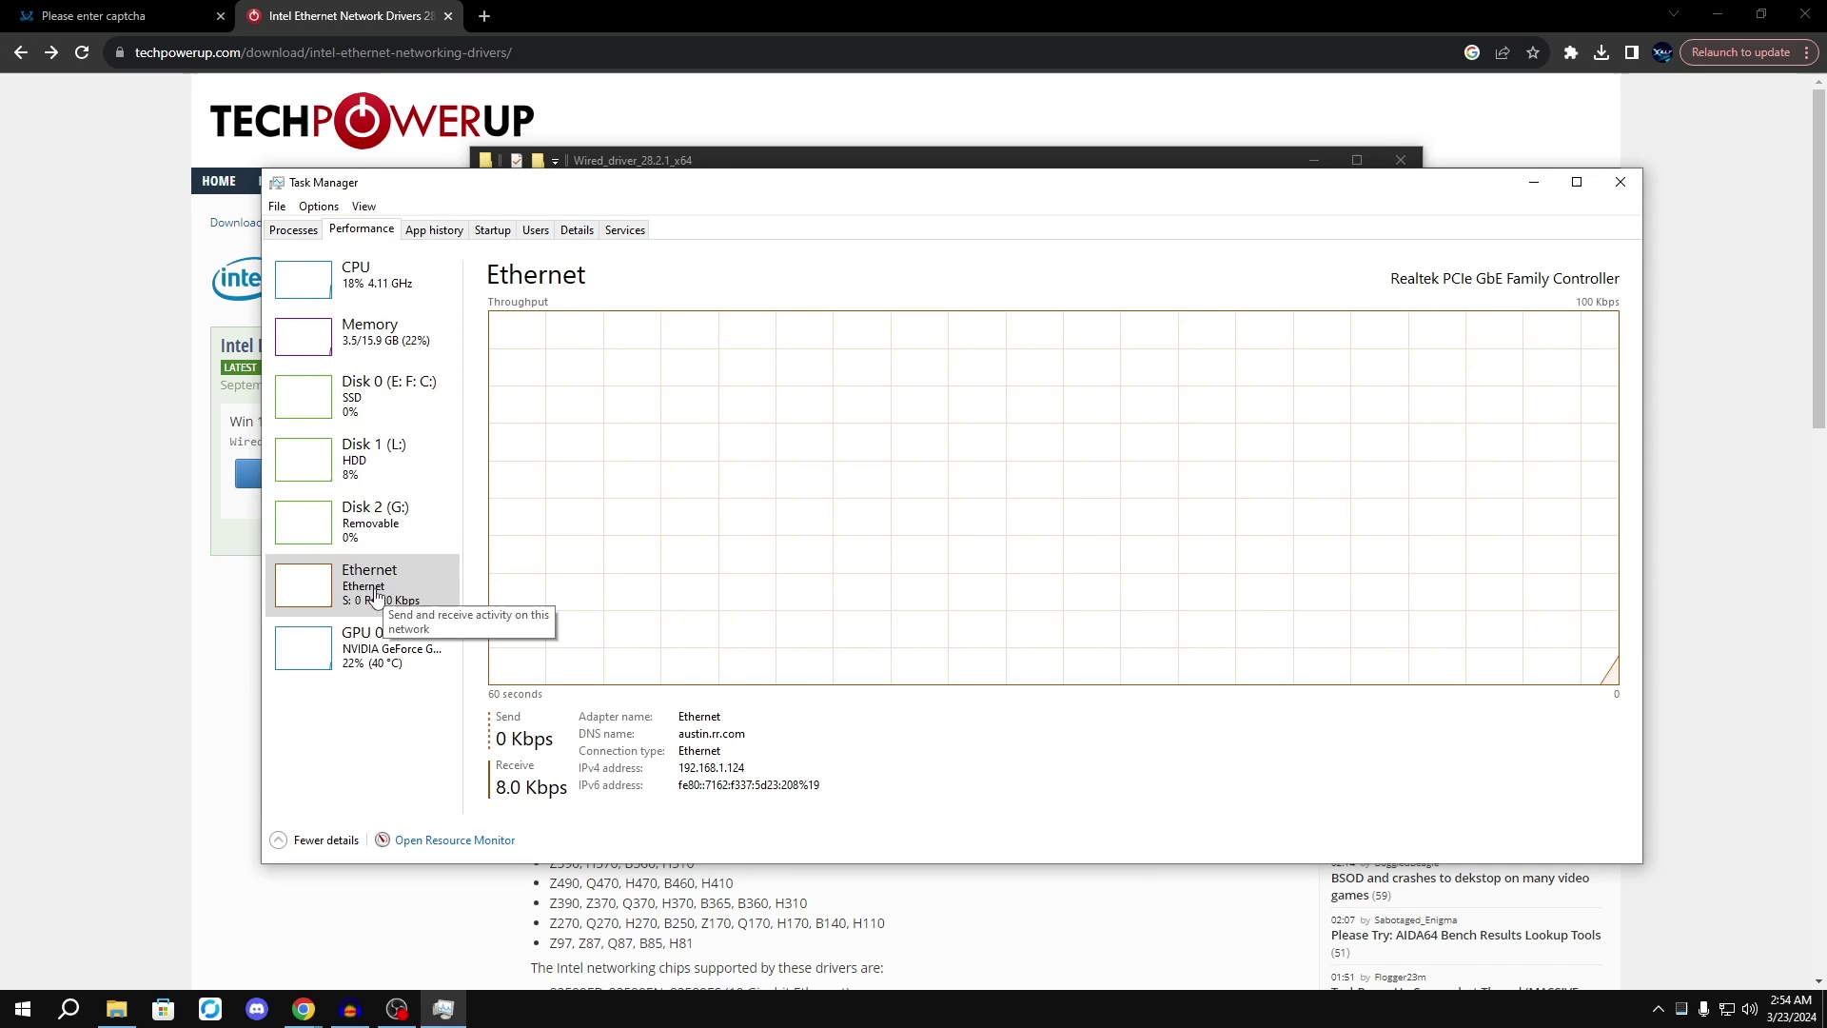
left_click(1620, 182)
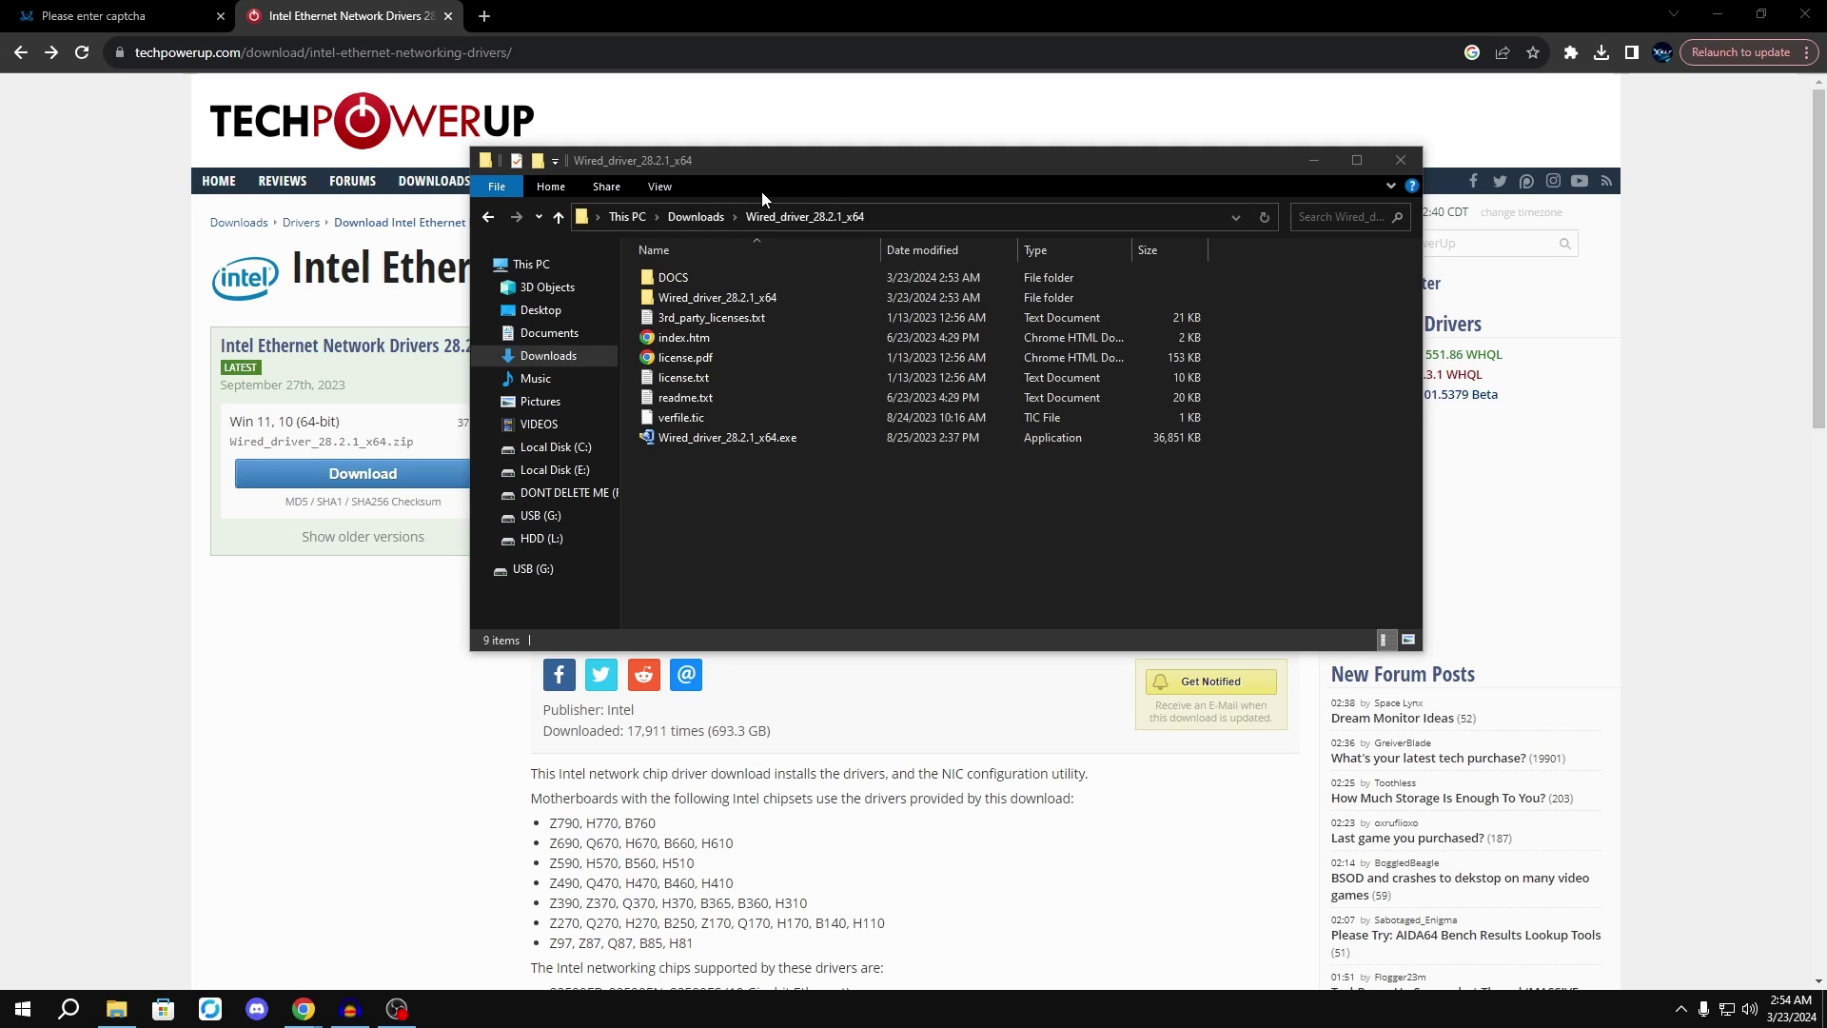
left_click(1400, 160)
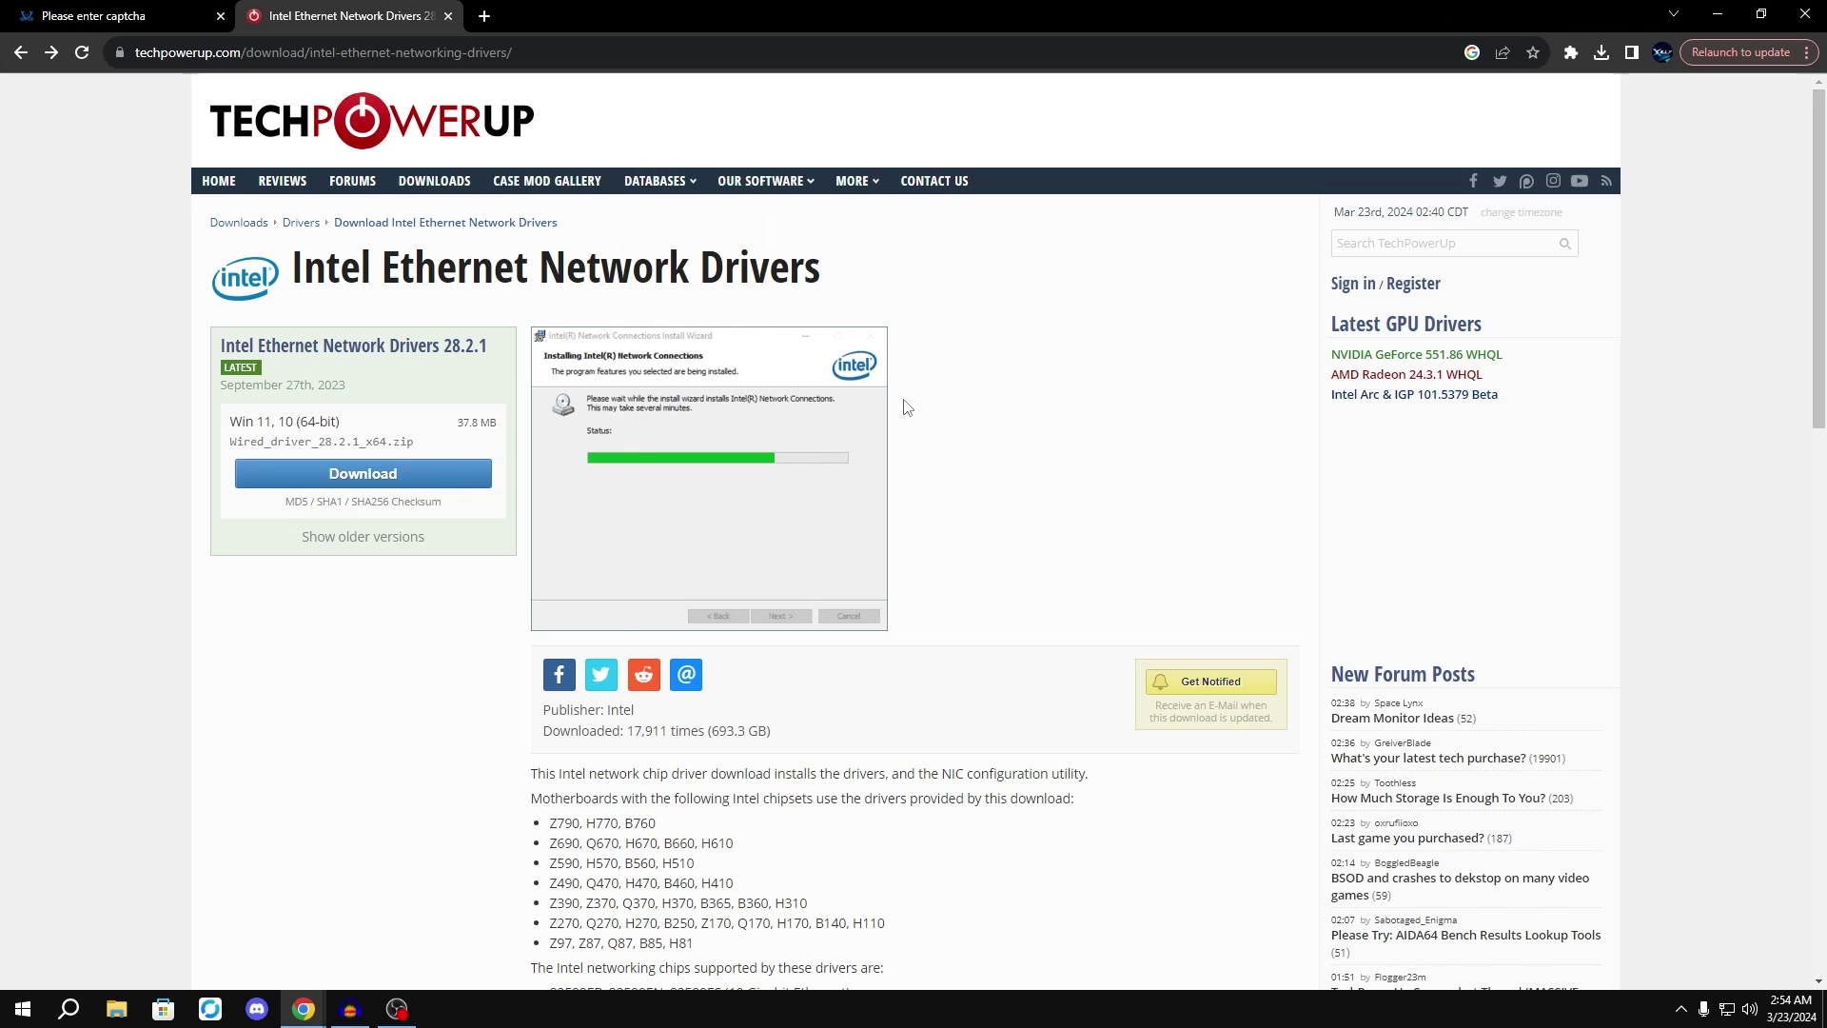
Open the Realtek PCIe GbE Family Controller's properties from Device Manager.
key("super")
type("dev")
key("Return")
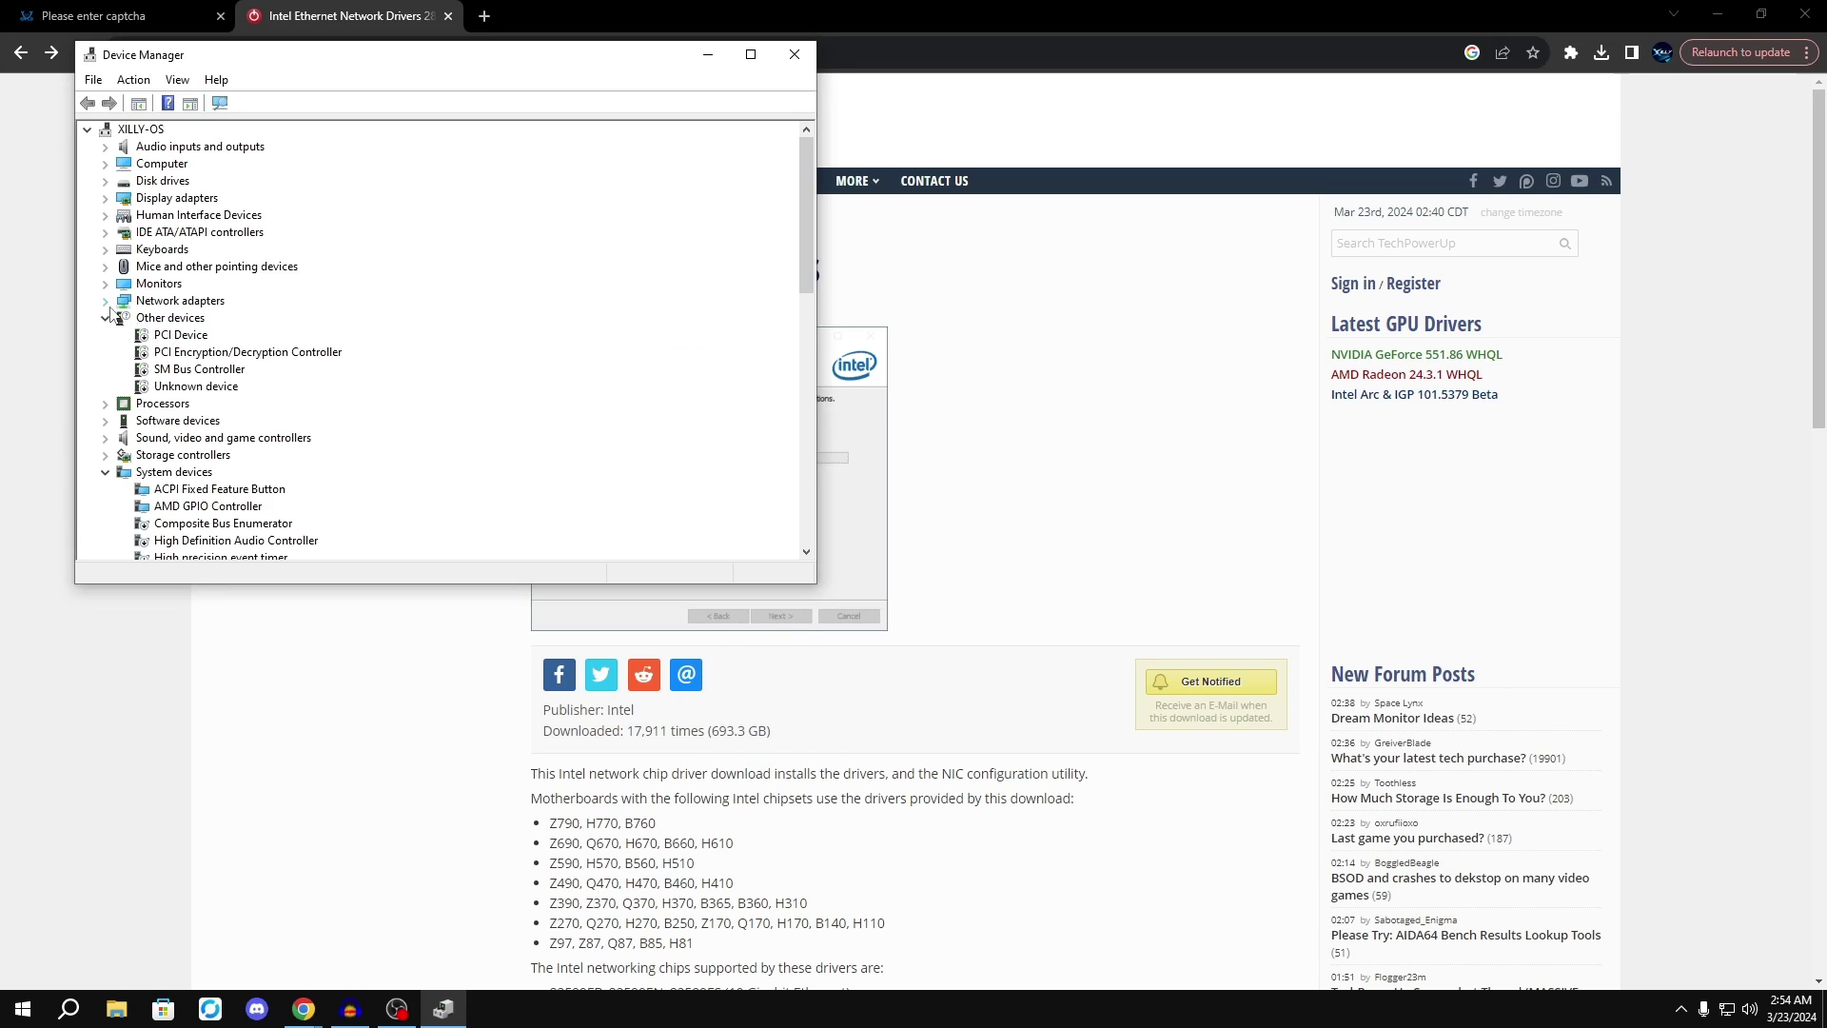
left_click(105, 301)
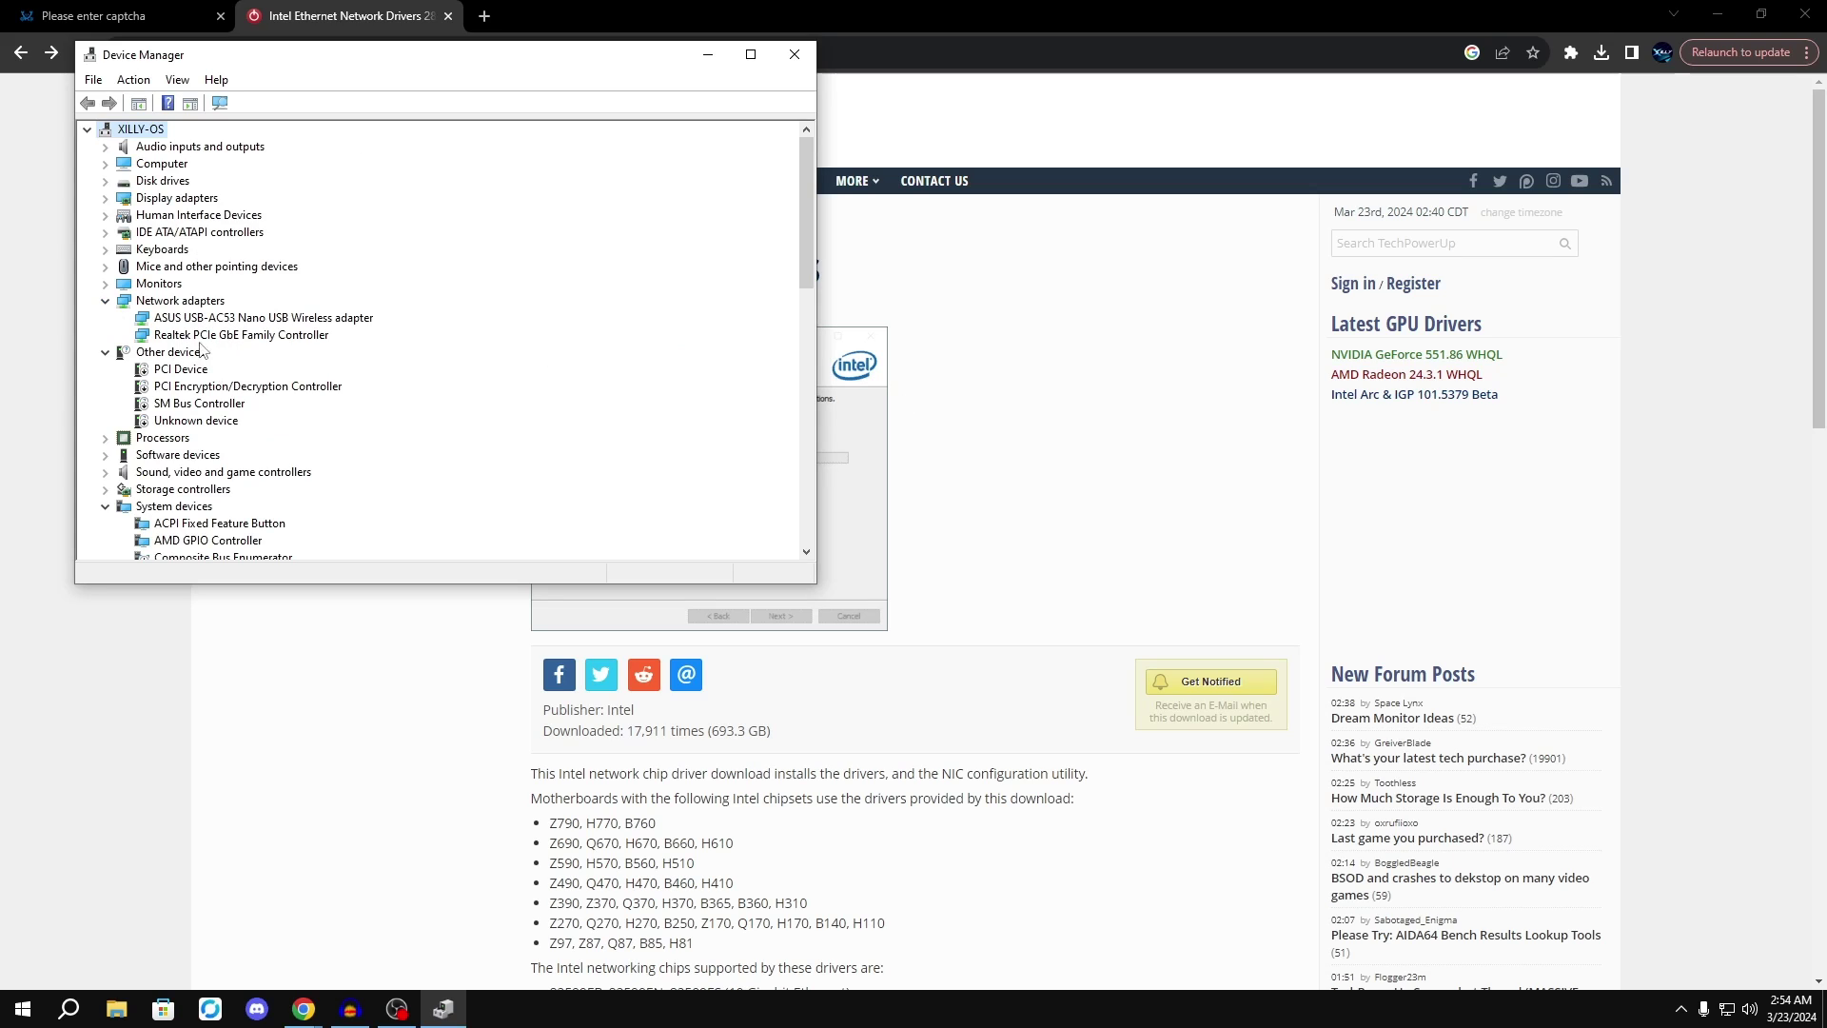
double_click(205, 336)
left_click_drag(296, 111, 729, 248)
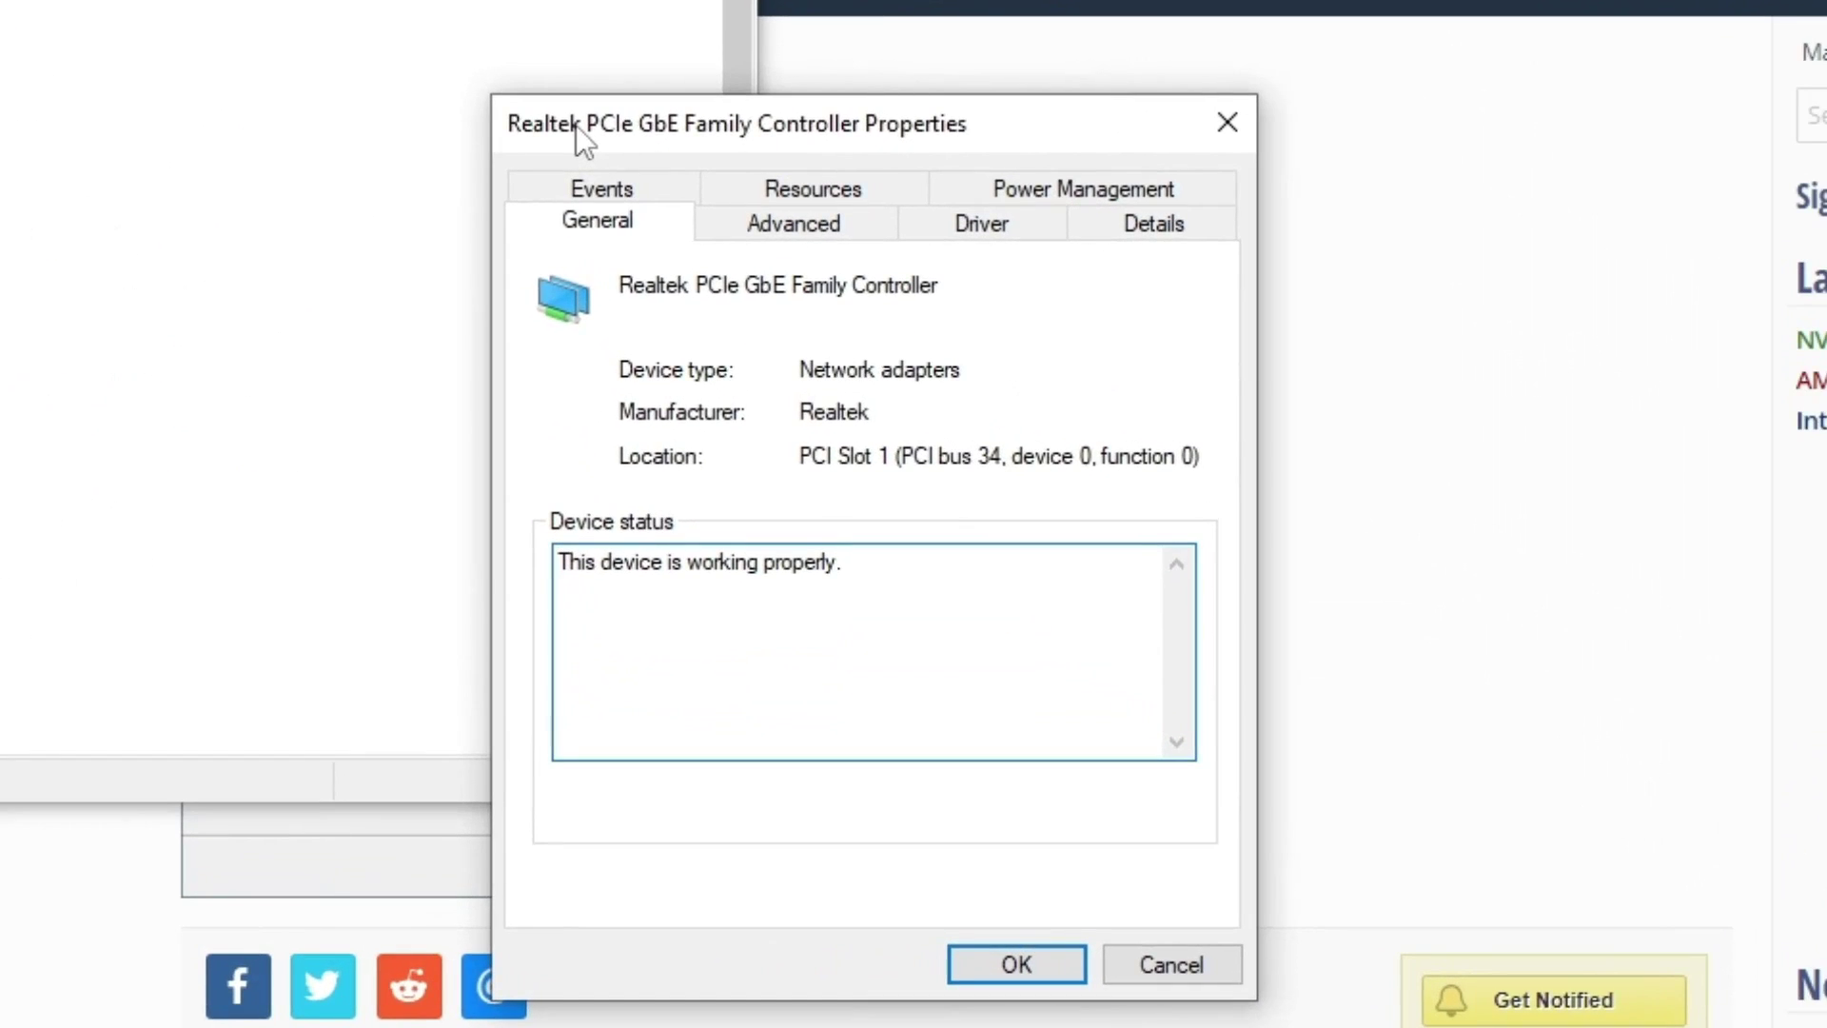
Clear the adapter's power management options for powering it off and waking the computer.
left_click(966, 269)
left_click(545, 377)
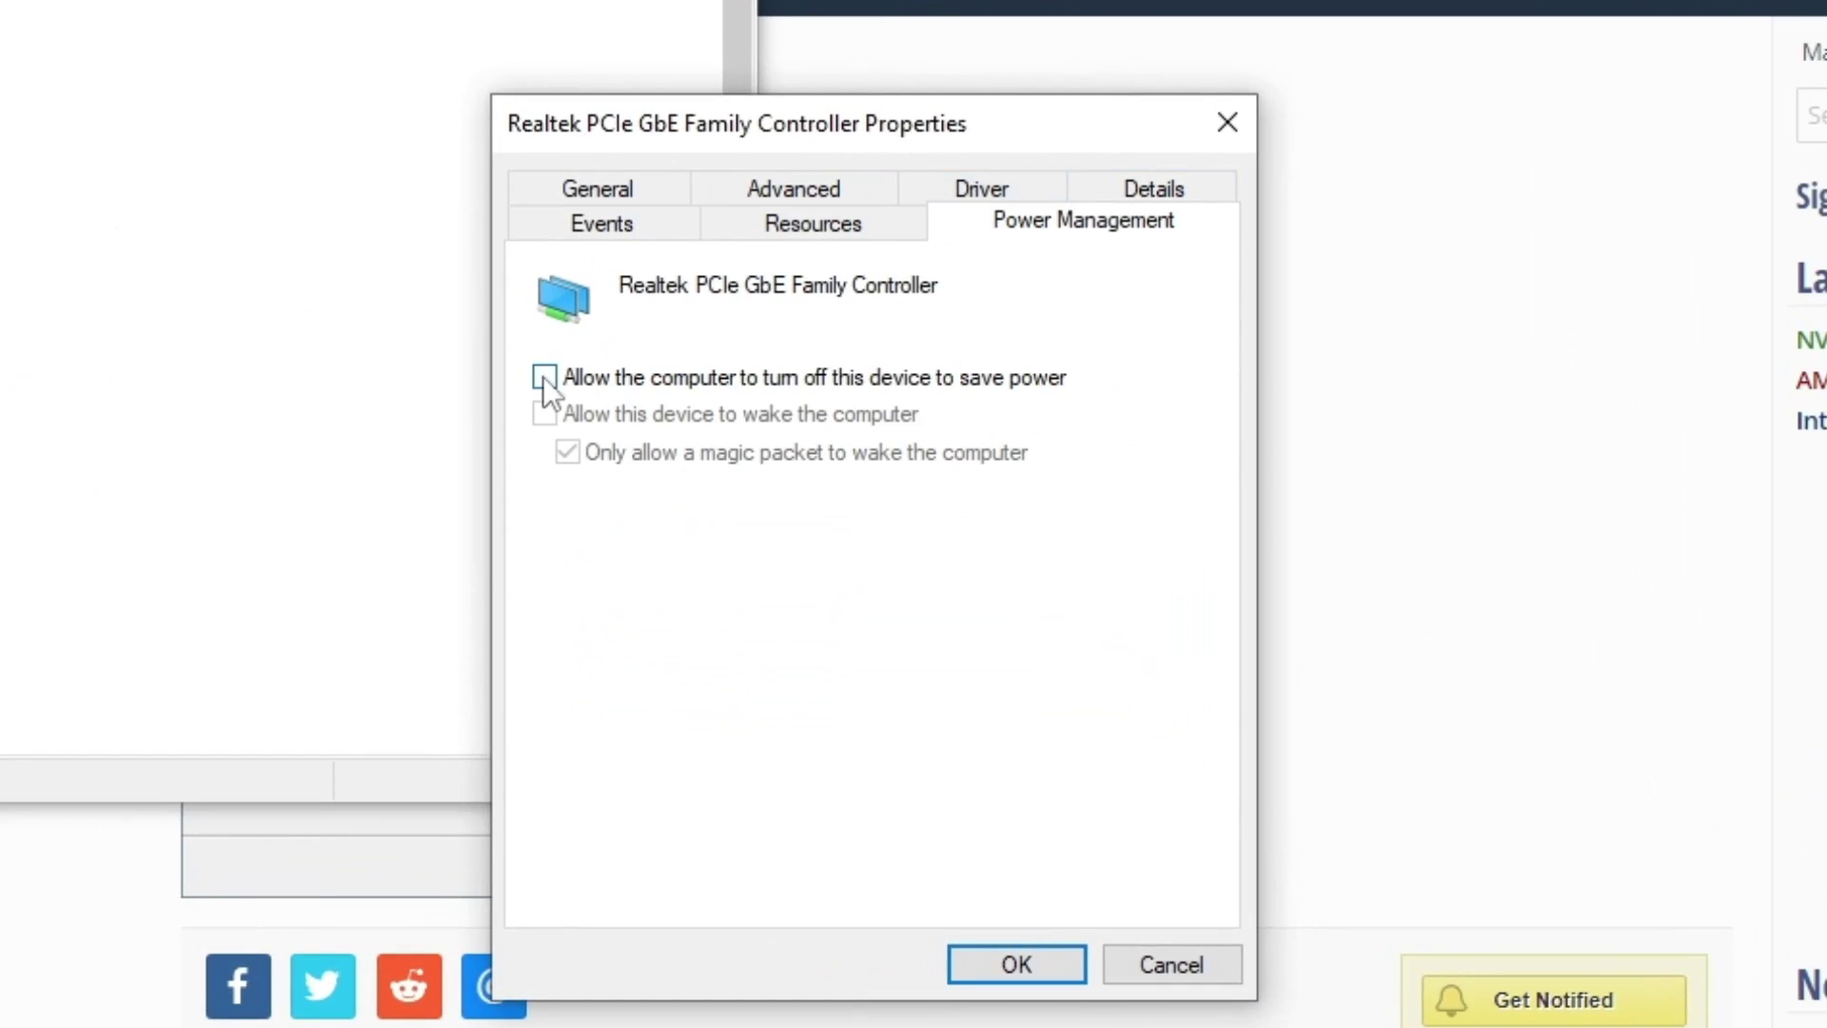
left_click(544, 413)
left_click(608, 460)
left_click(544, 413)
left_click(544, 377)
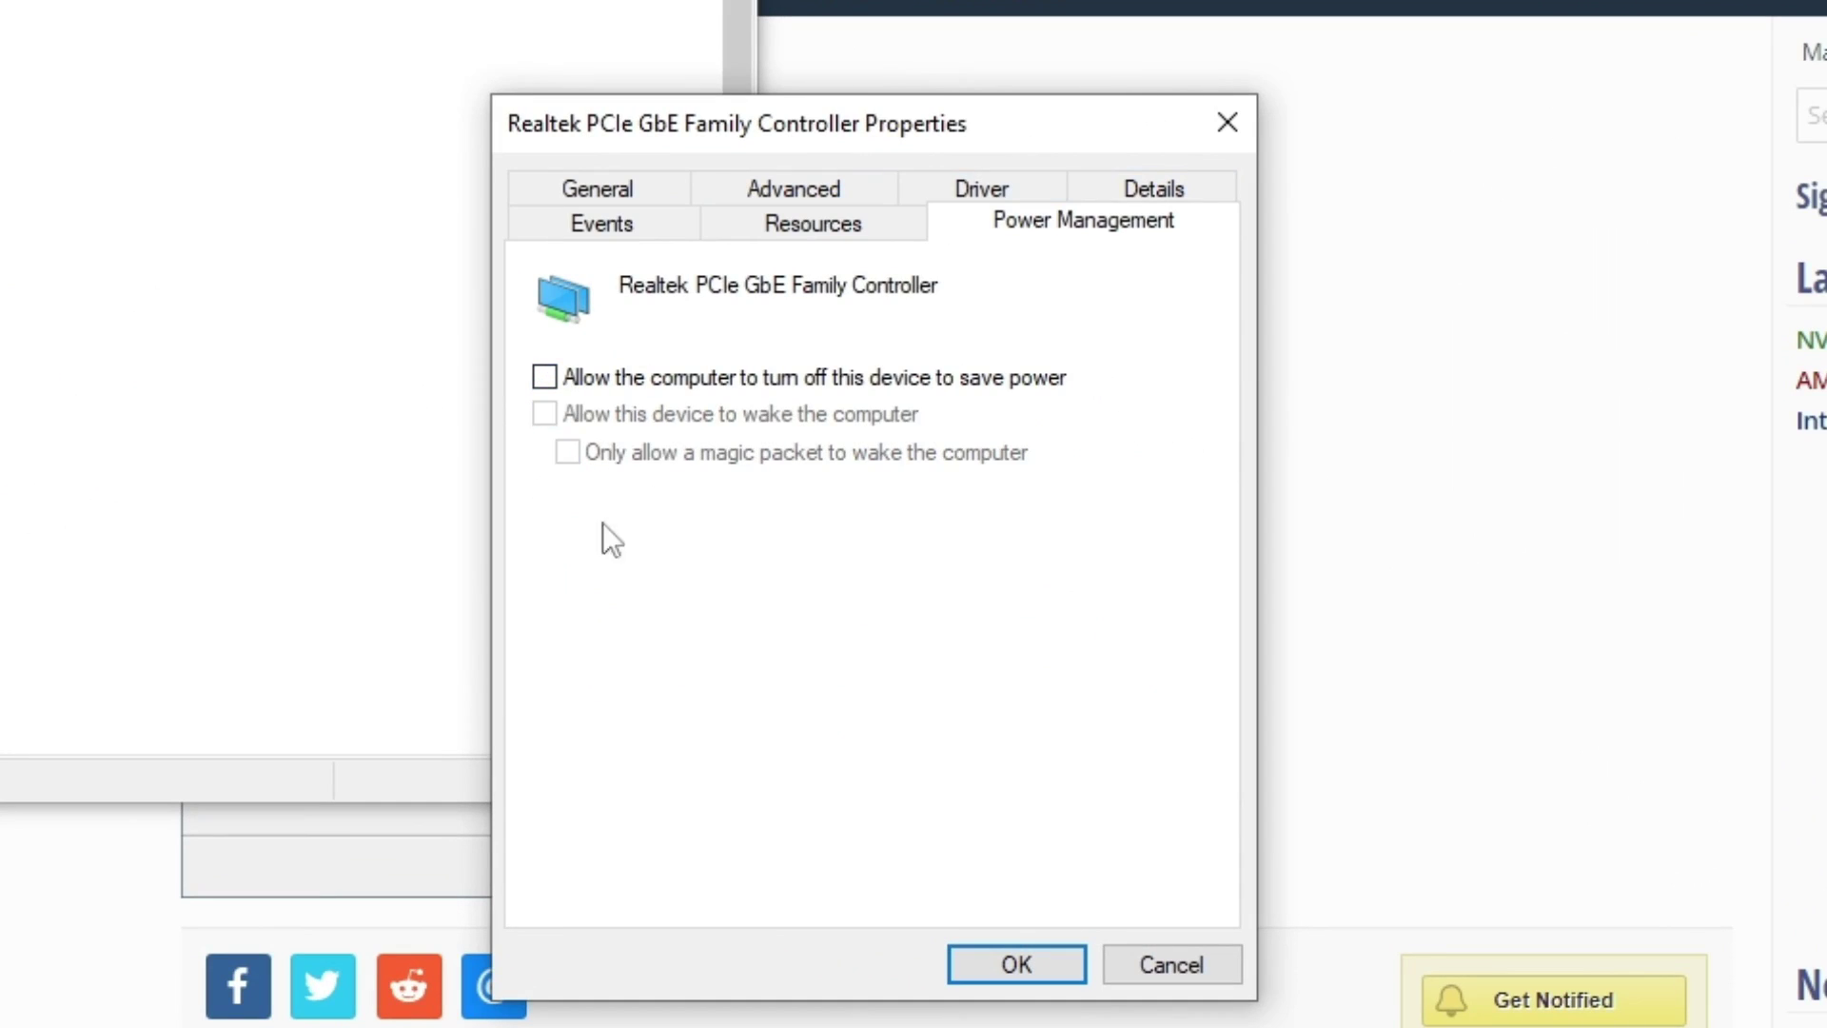
On the Advanced tab, set Gigabit Lite and Green Ethernet to Disabled.
left_click(819, 186)
left_click(723, 437)
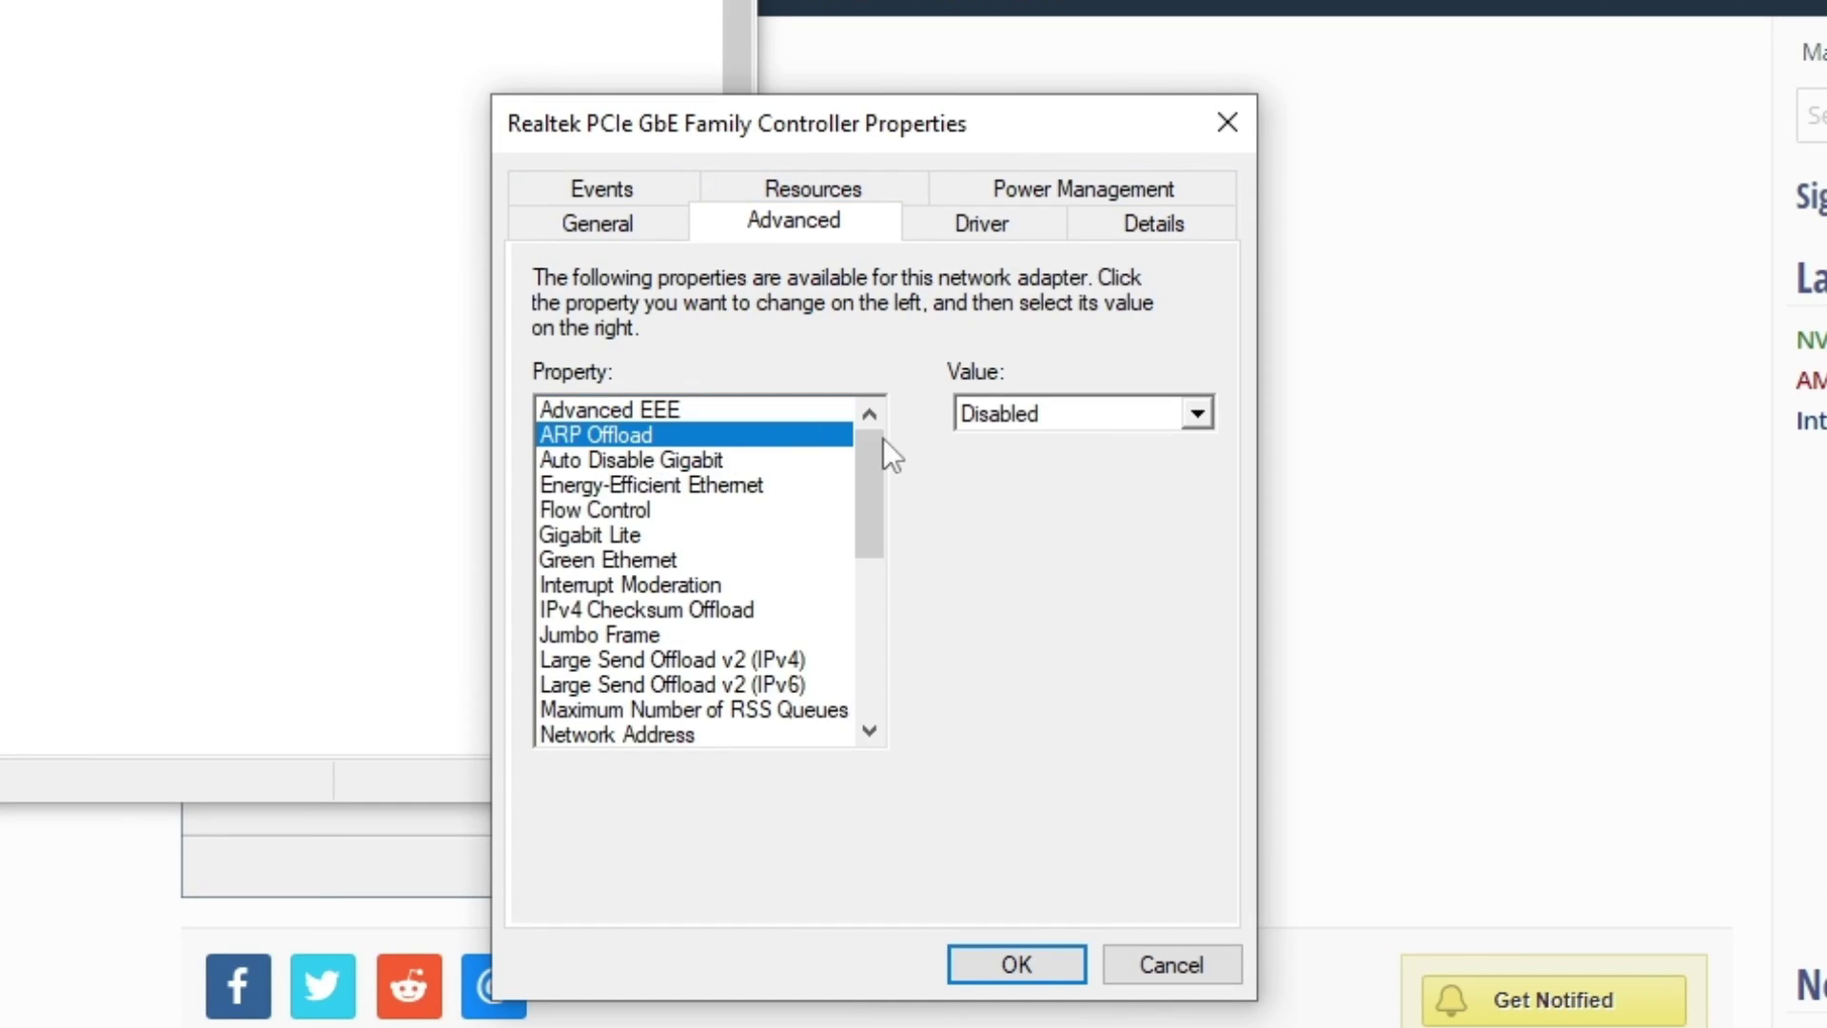
left_click(632, 487)
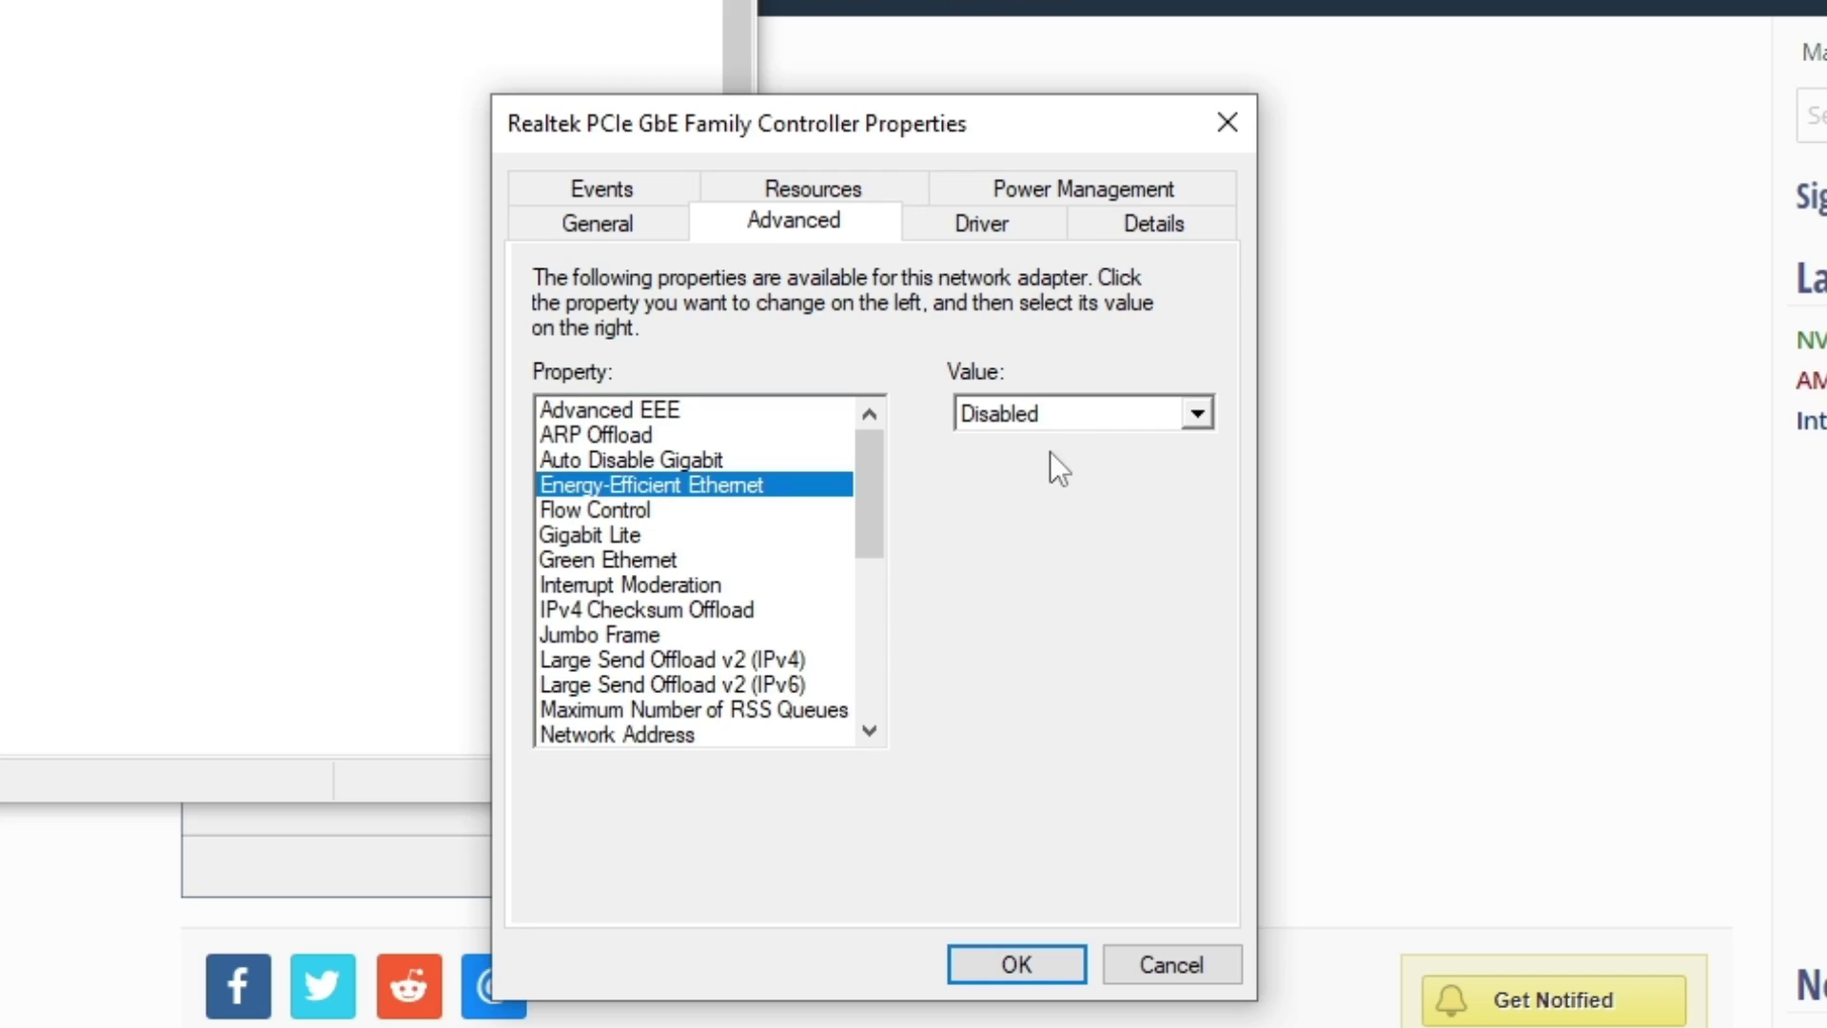
left_click(607, 512)
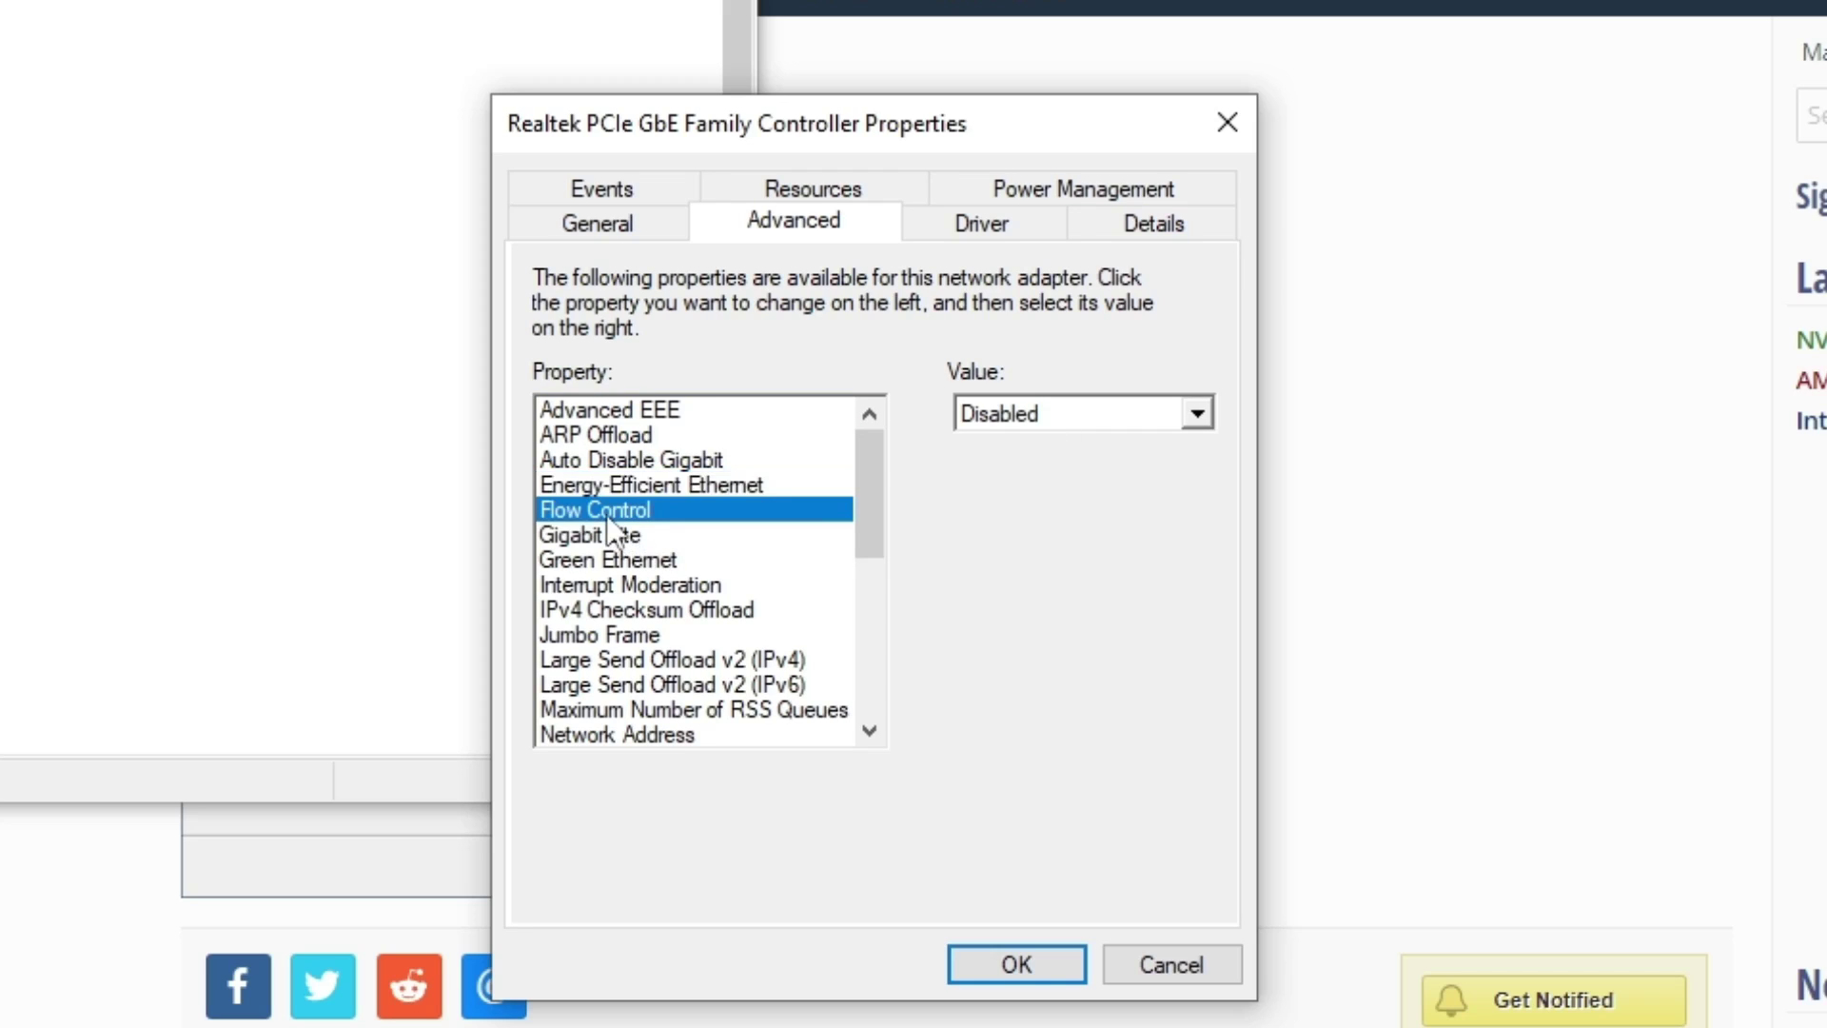
left_click(693, 533)
left_click(1036, 415)
left_click(1036, 445)
left_click(823, 560)
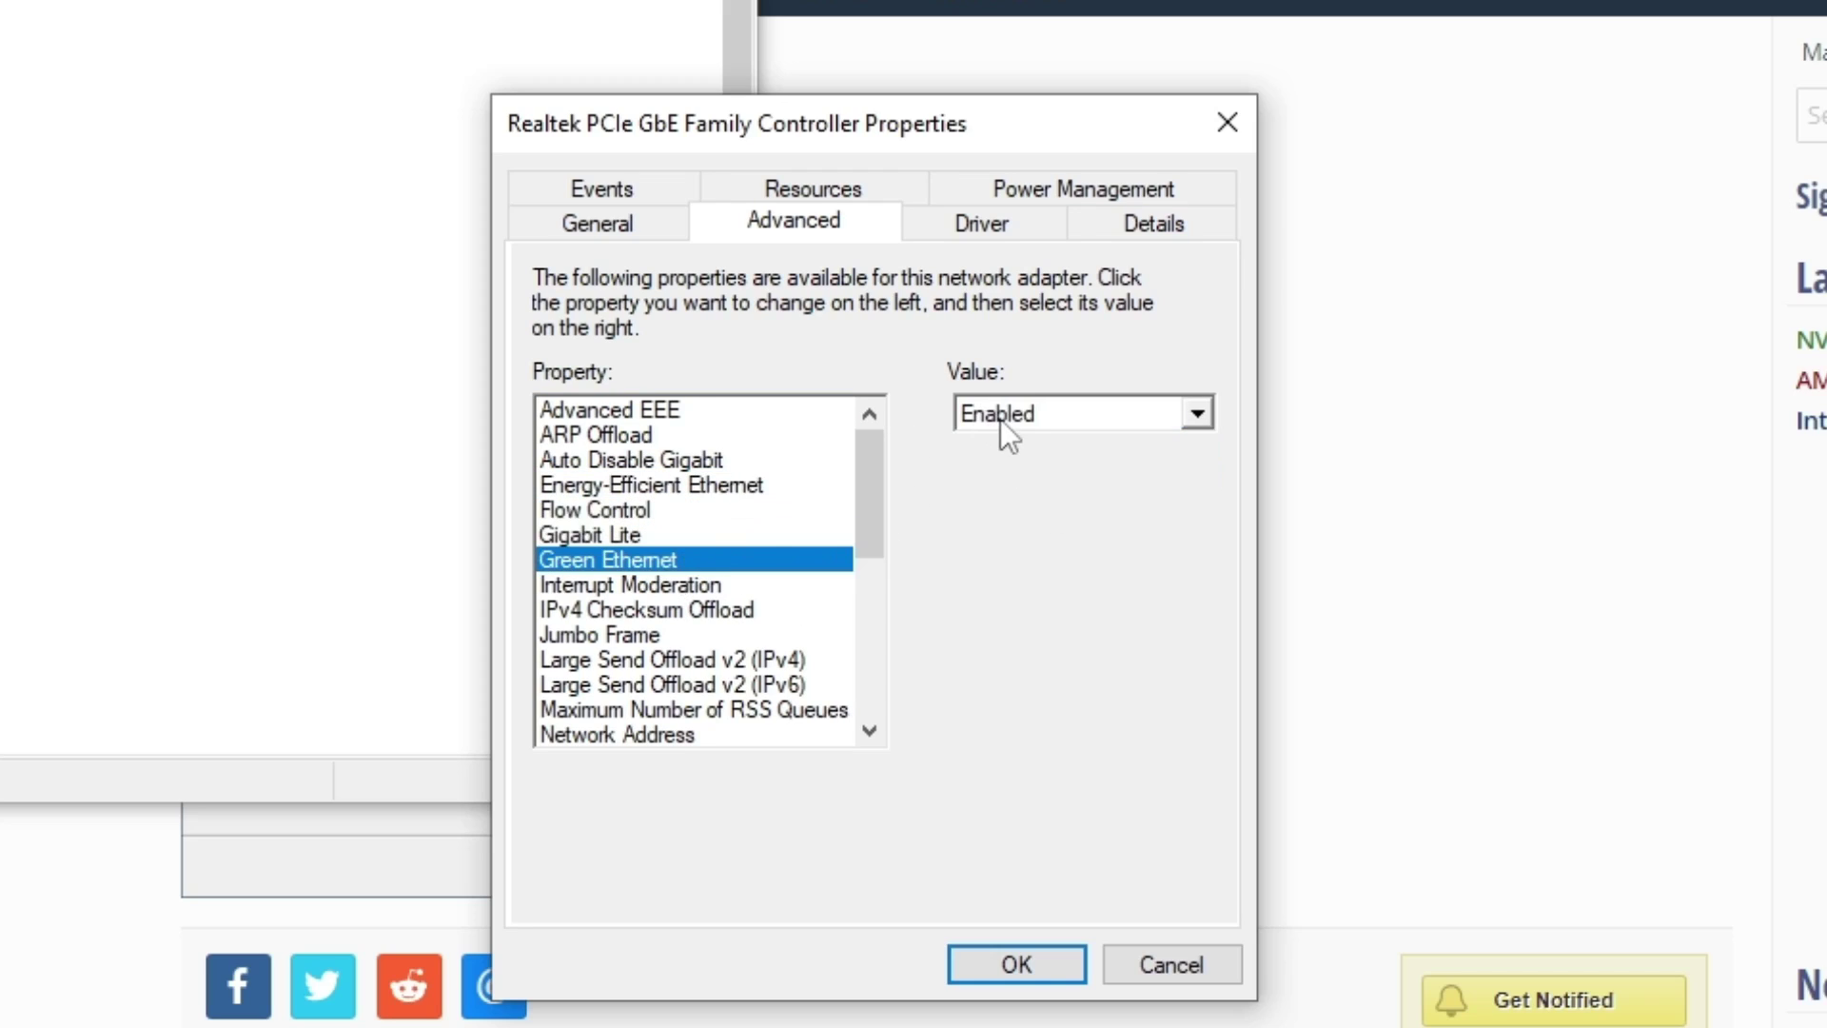
left_click(1001, 419)
left_click(1008, 447)
left_click(630, 584)
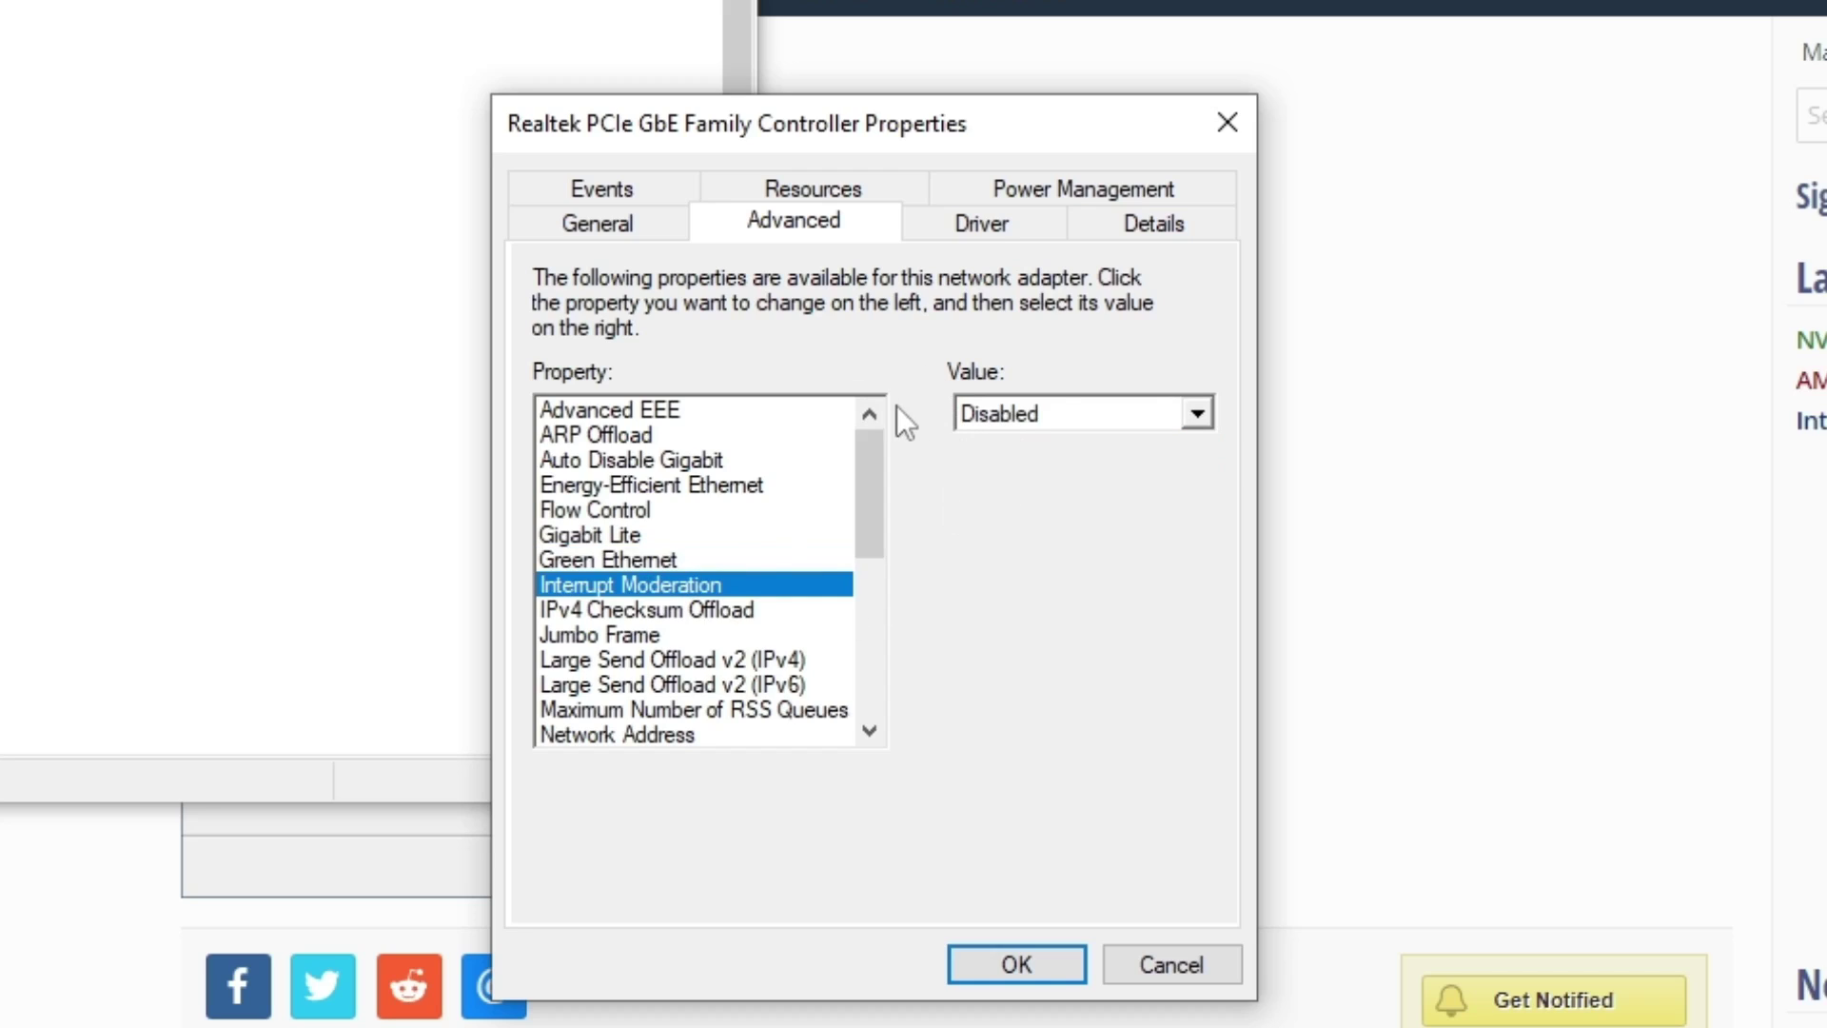
left_click(729, 610)
Review the offload and power properties, keeping Maximum Number of RSS Queues at 4 Queues.
scroll(728, 613, "down", 2)
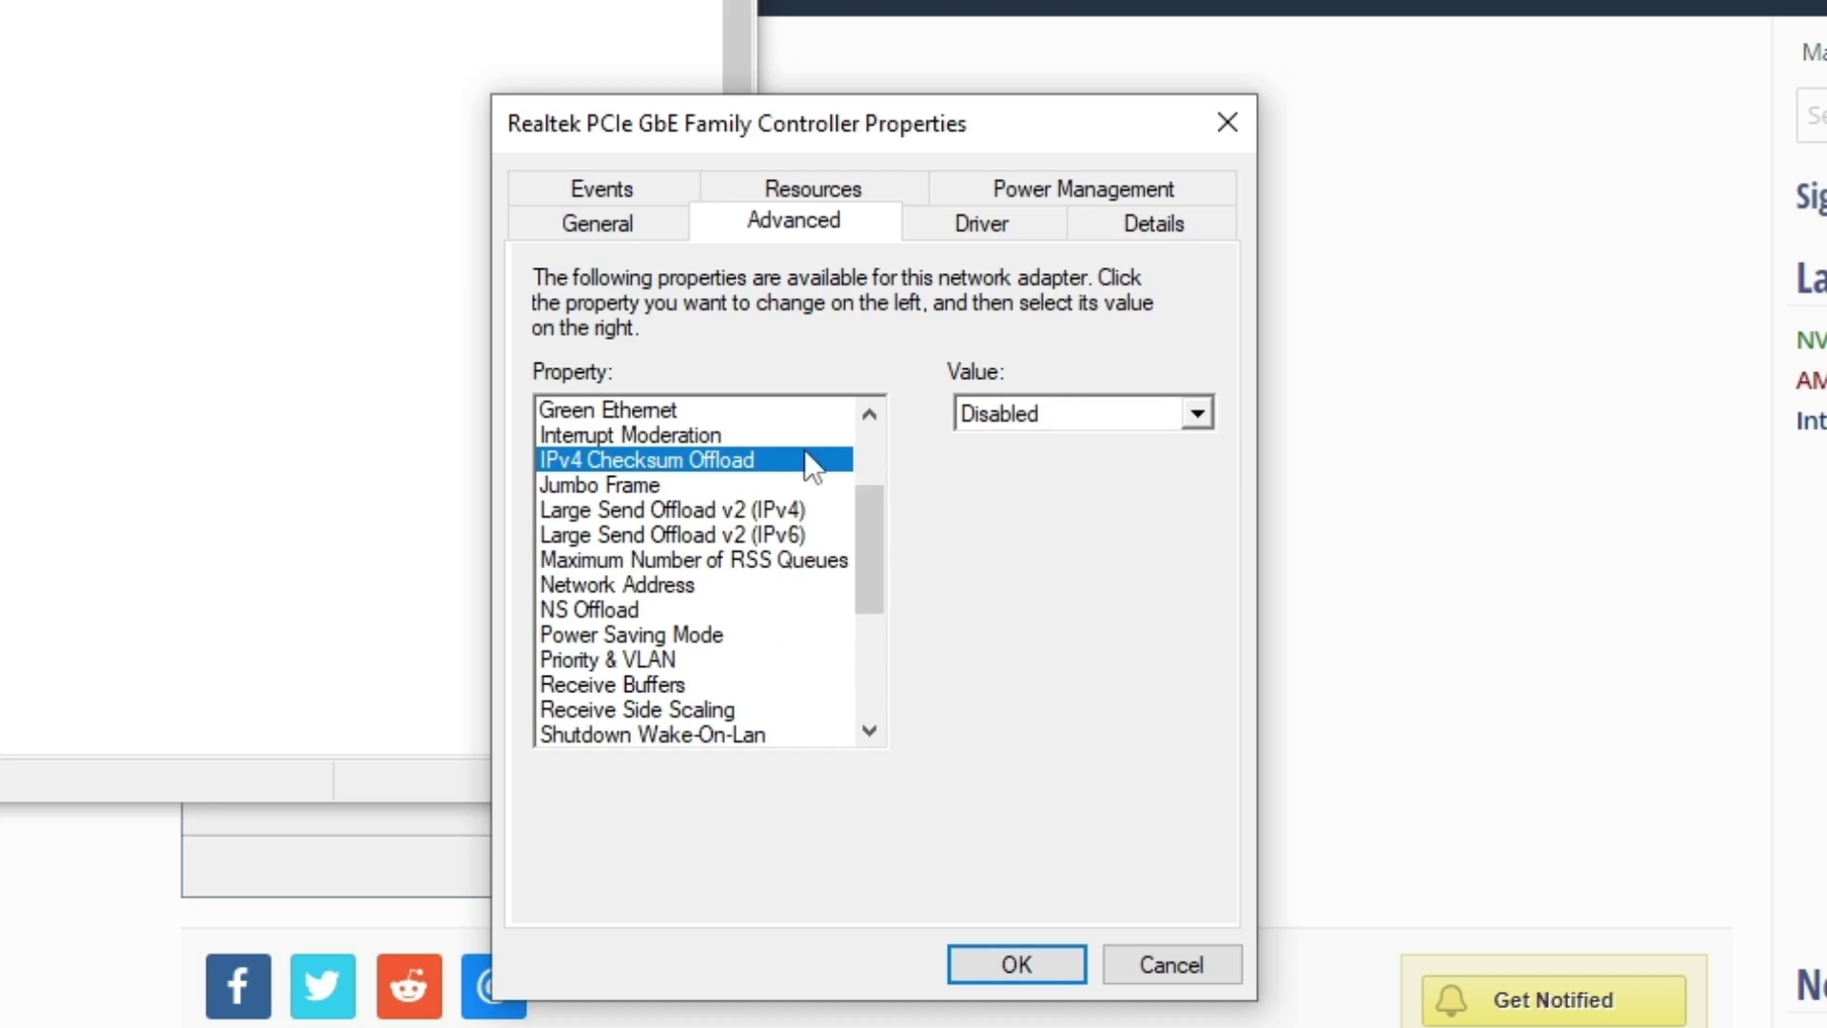
left_click(735, 510)
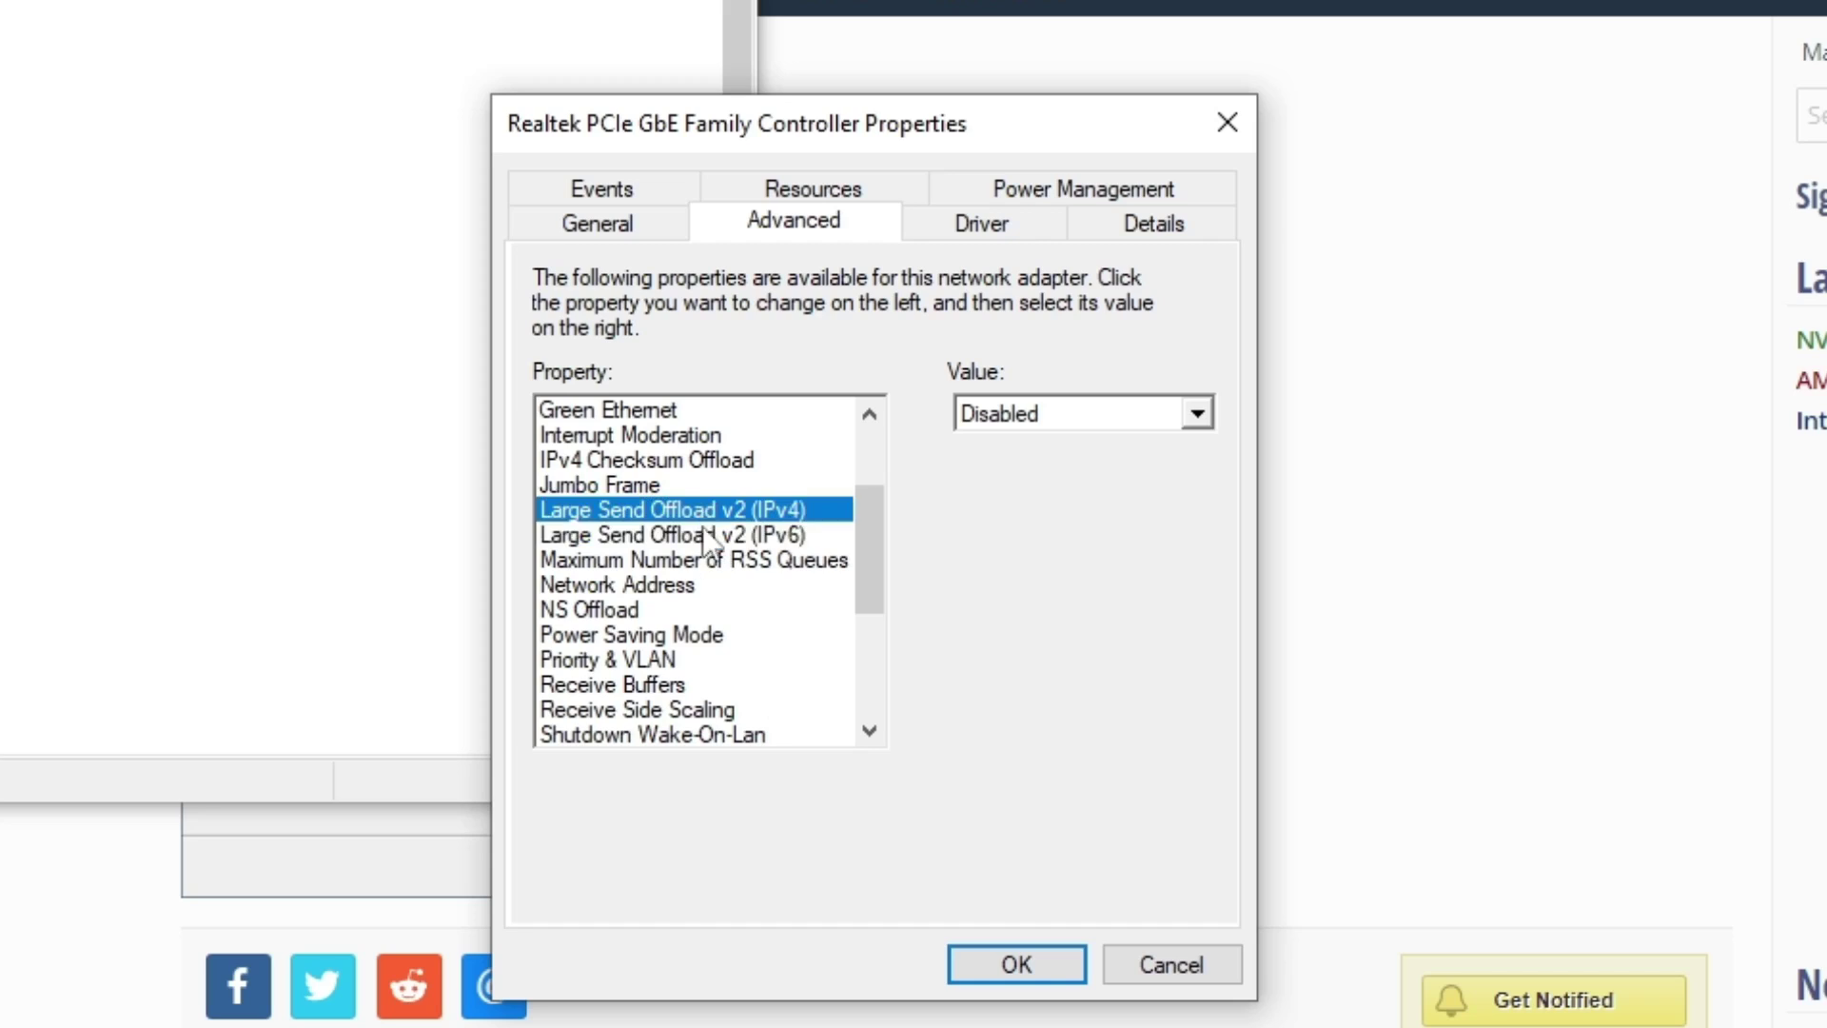
left_click(723, 538)
scroll(705, 547, "down", 1)
left_click(674, 506)
left_click(733, 483)
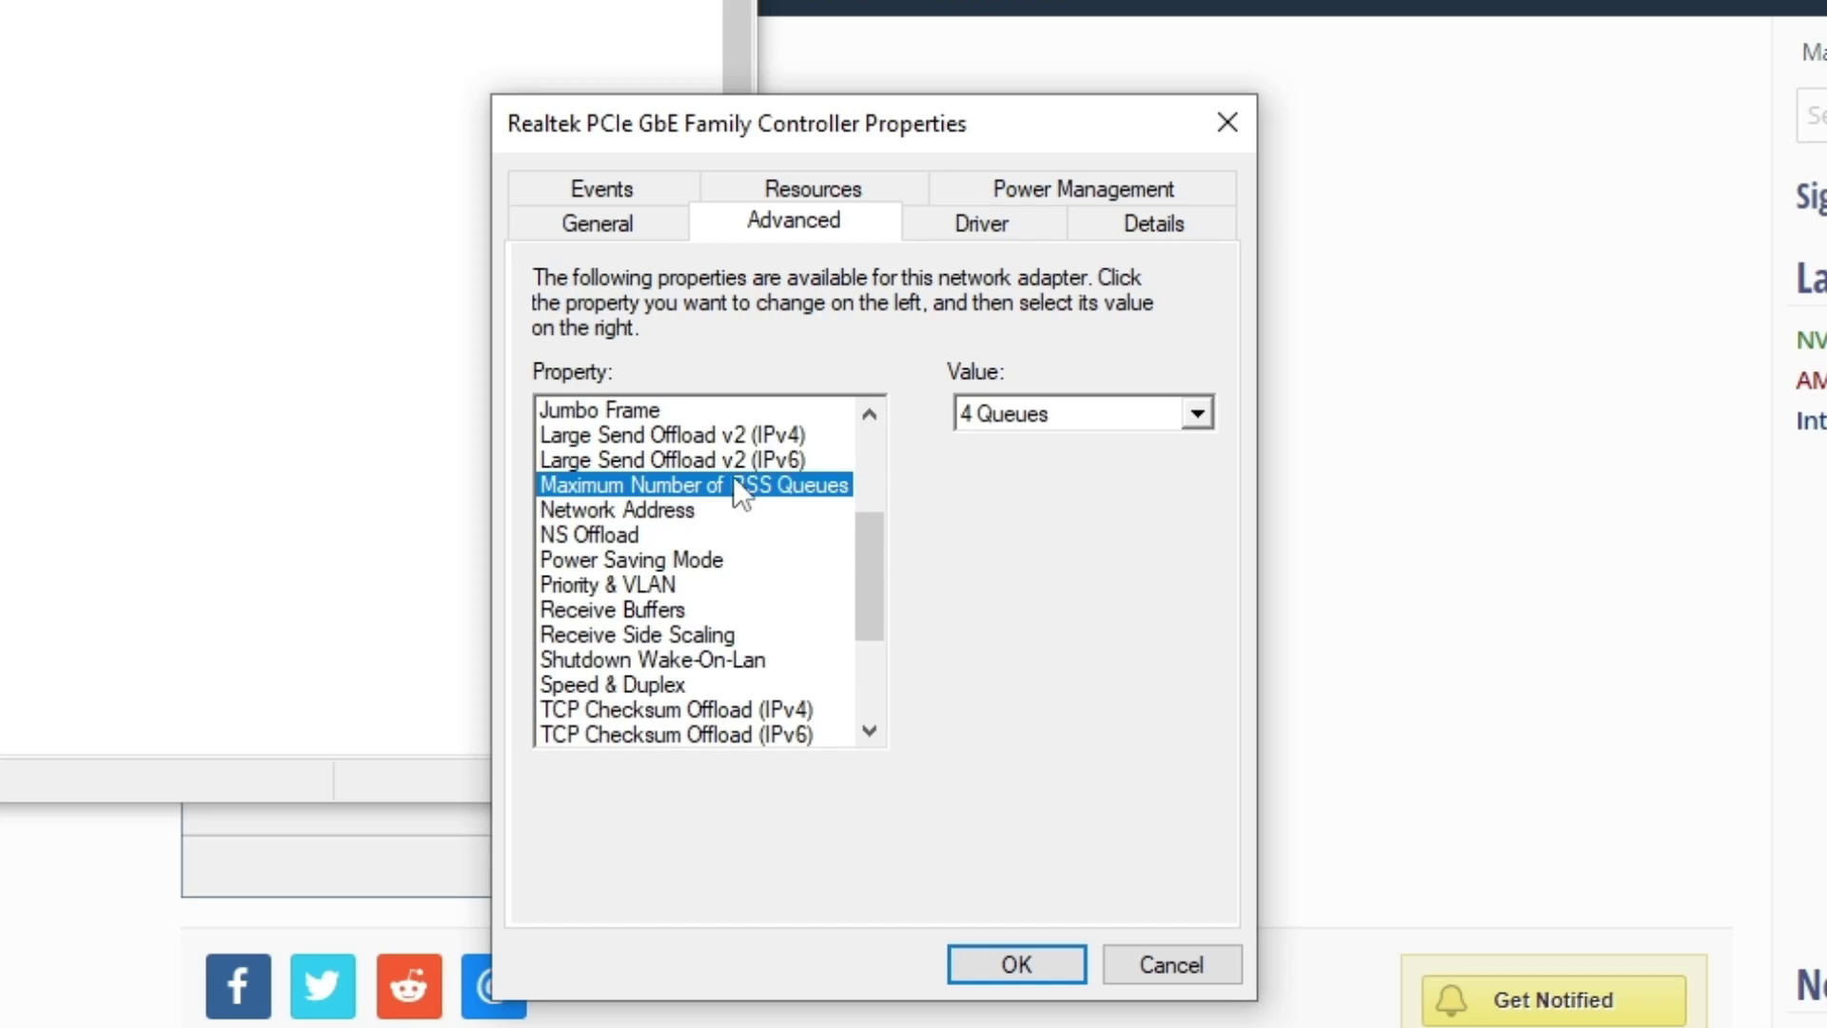
left_click(1008, 425)
left_click(1003, 496)
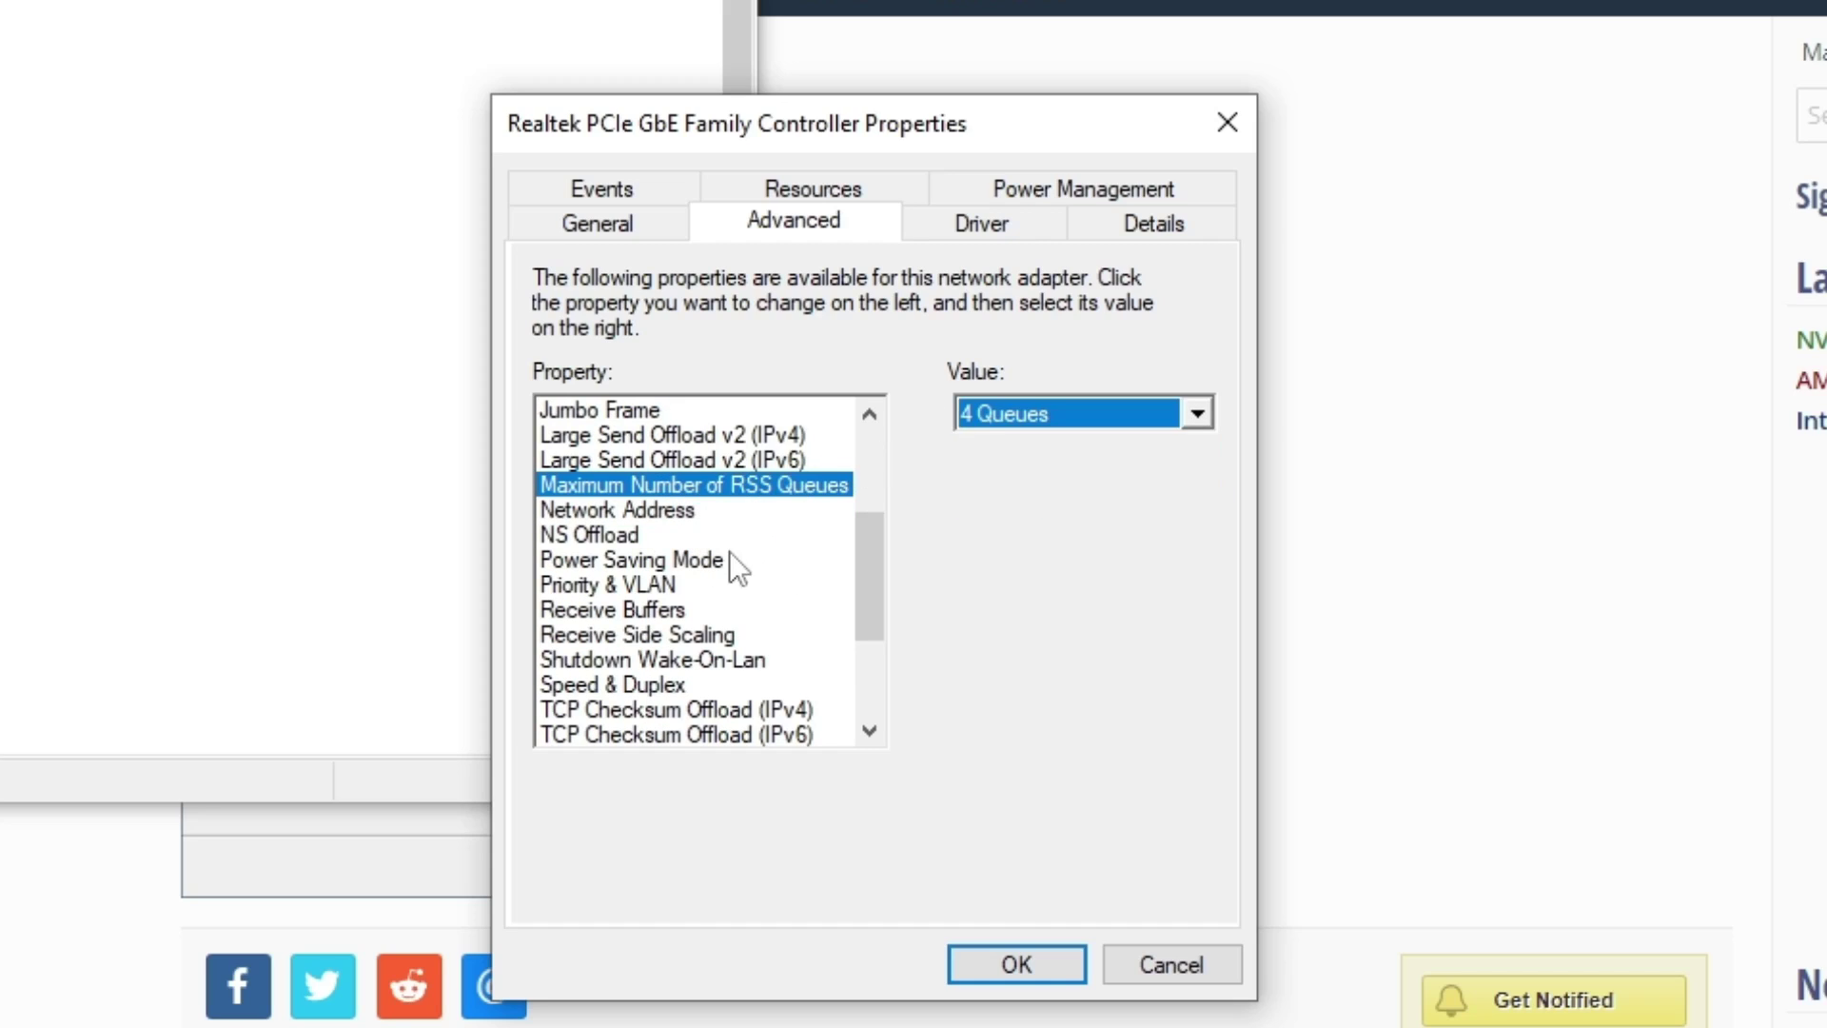
left_click(666, 539)
left_click(694, 566)
Leave Priority & VLAN on Priority Enabled, then select Receive Buffers (512).
scroll(694, 566, "down", 1)
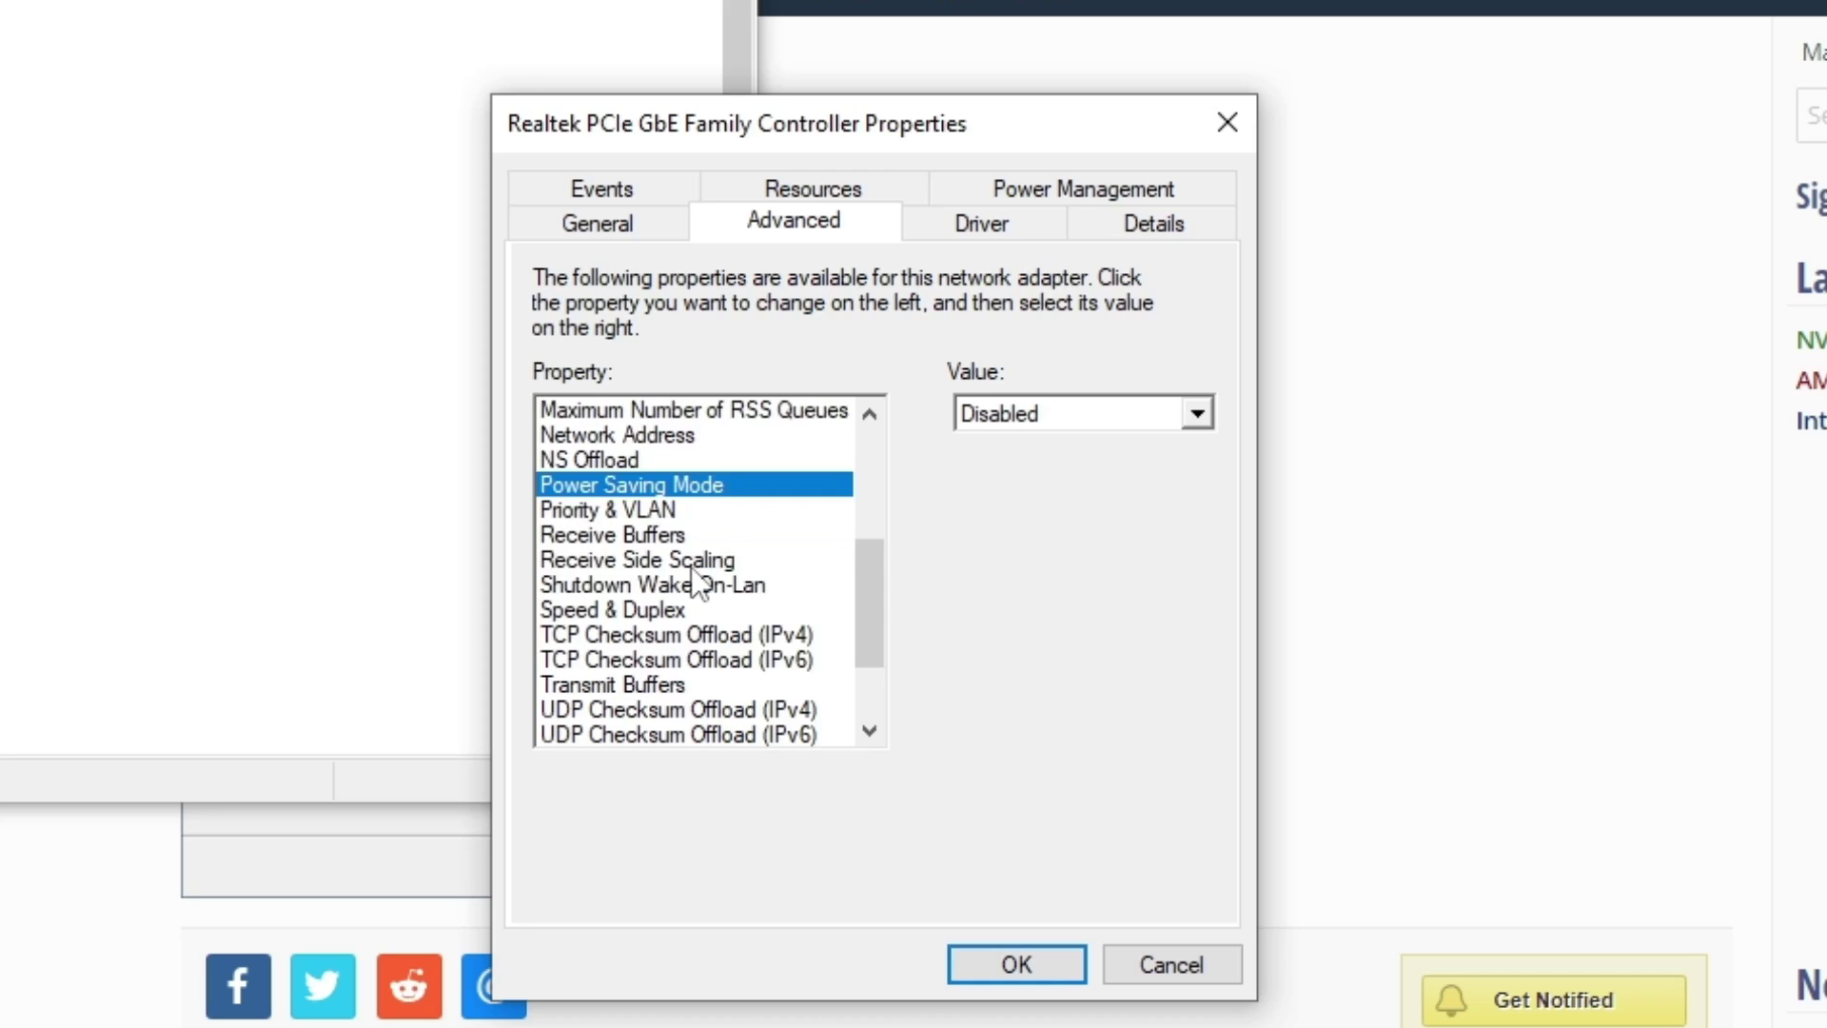
left_click(723, 510)
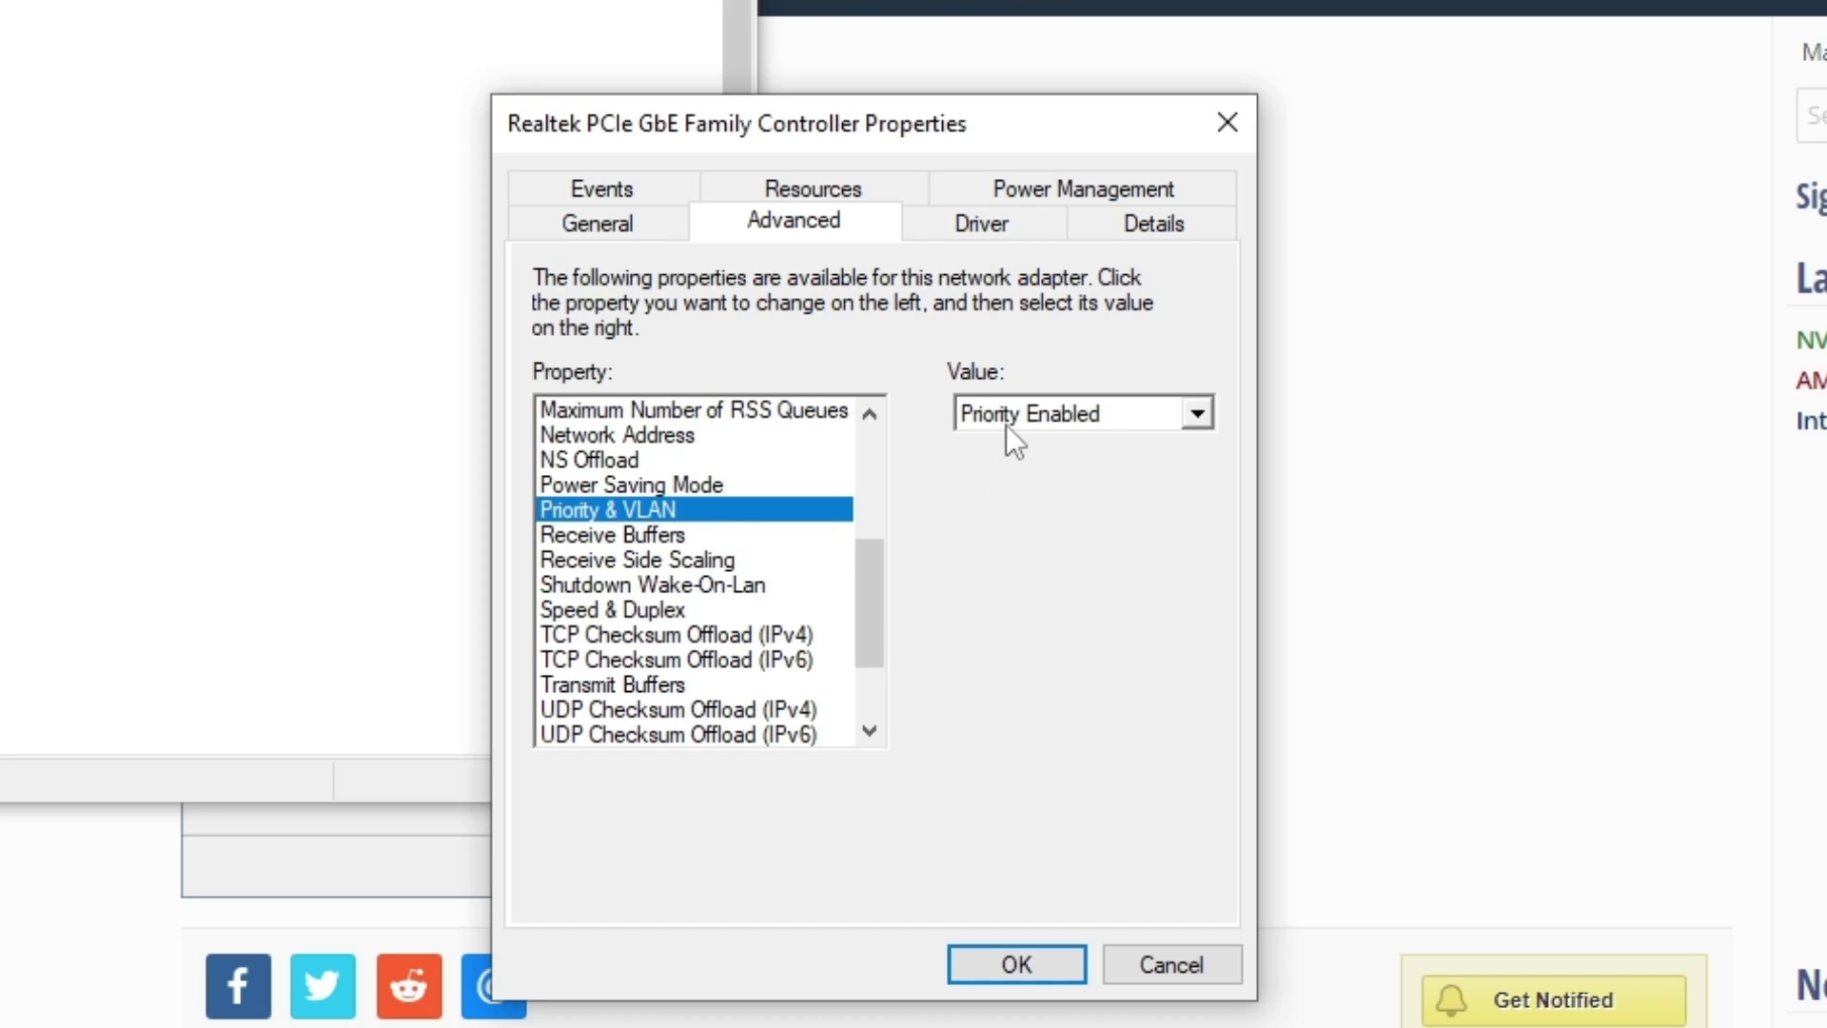
left_click(1006, 424)
left_click(1008, 495)
left_click(752, 536)
scroll(756, 552, "down", 1)
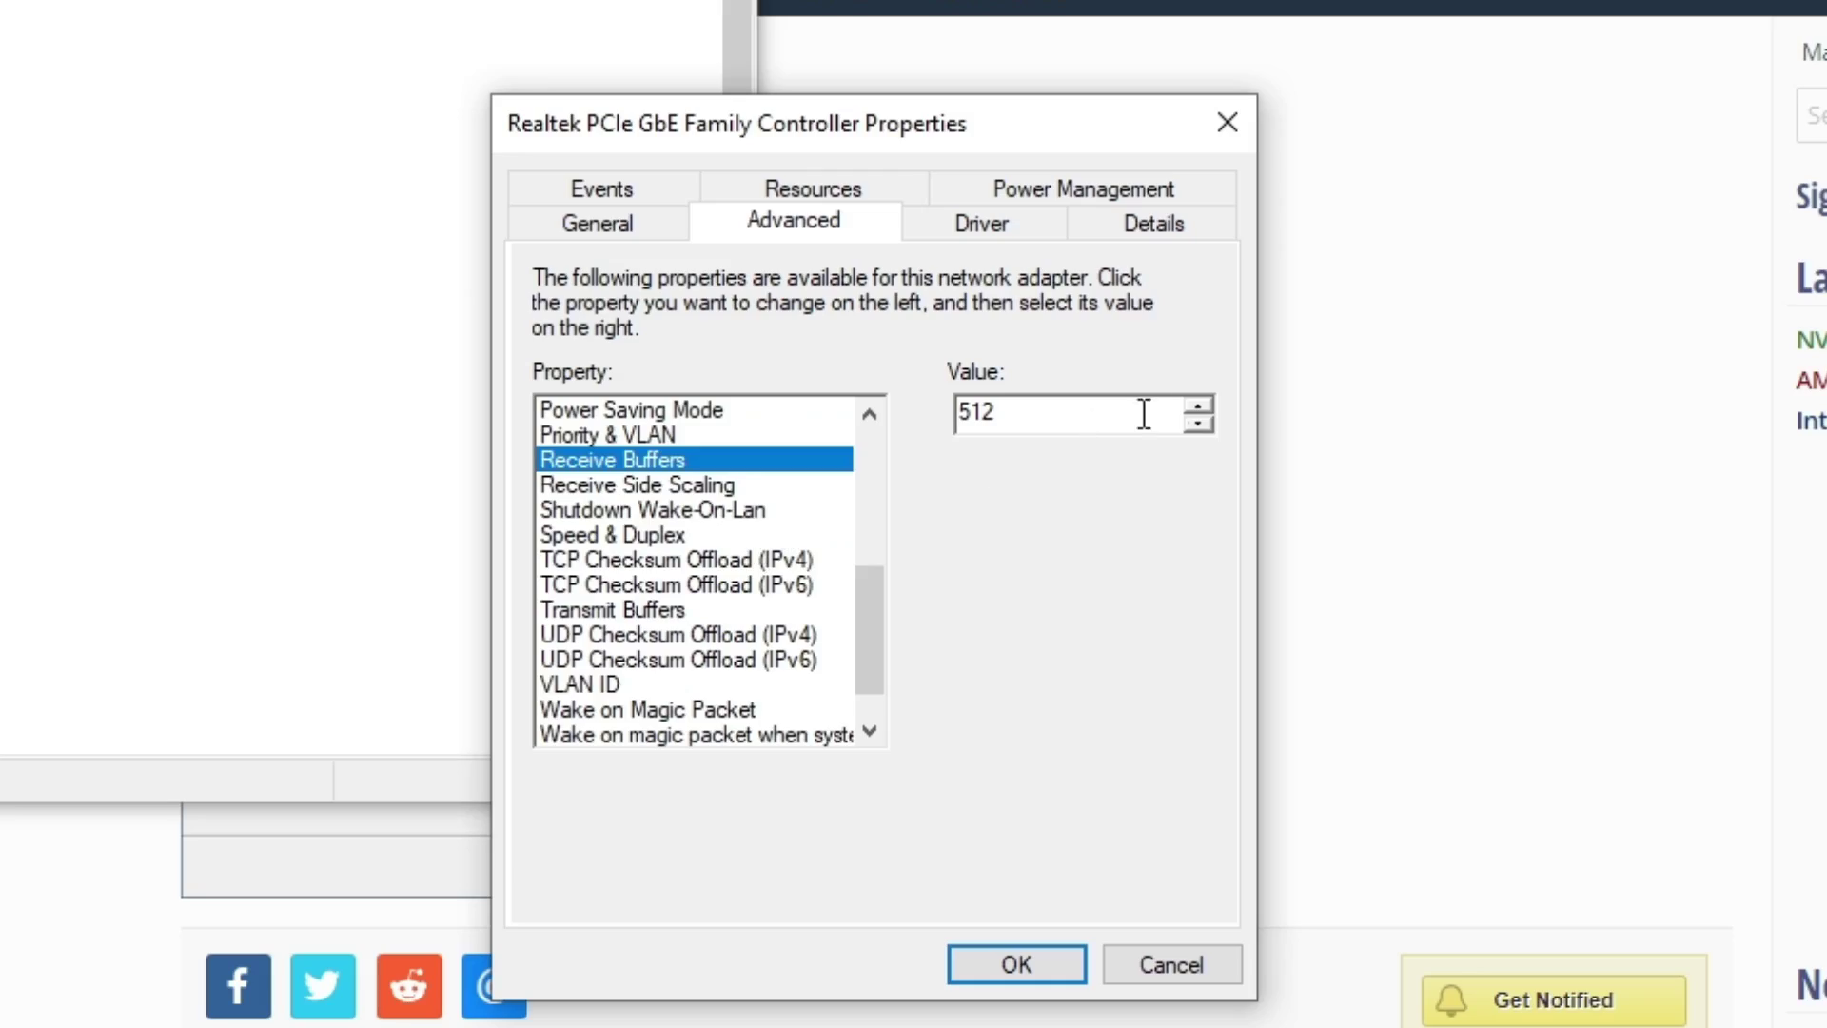
Review Receive Buffers (512) and scaling properties, keeping Speed & Duplex at Auto Negotiation.
left_click(1197, 407)
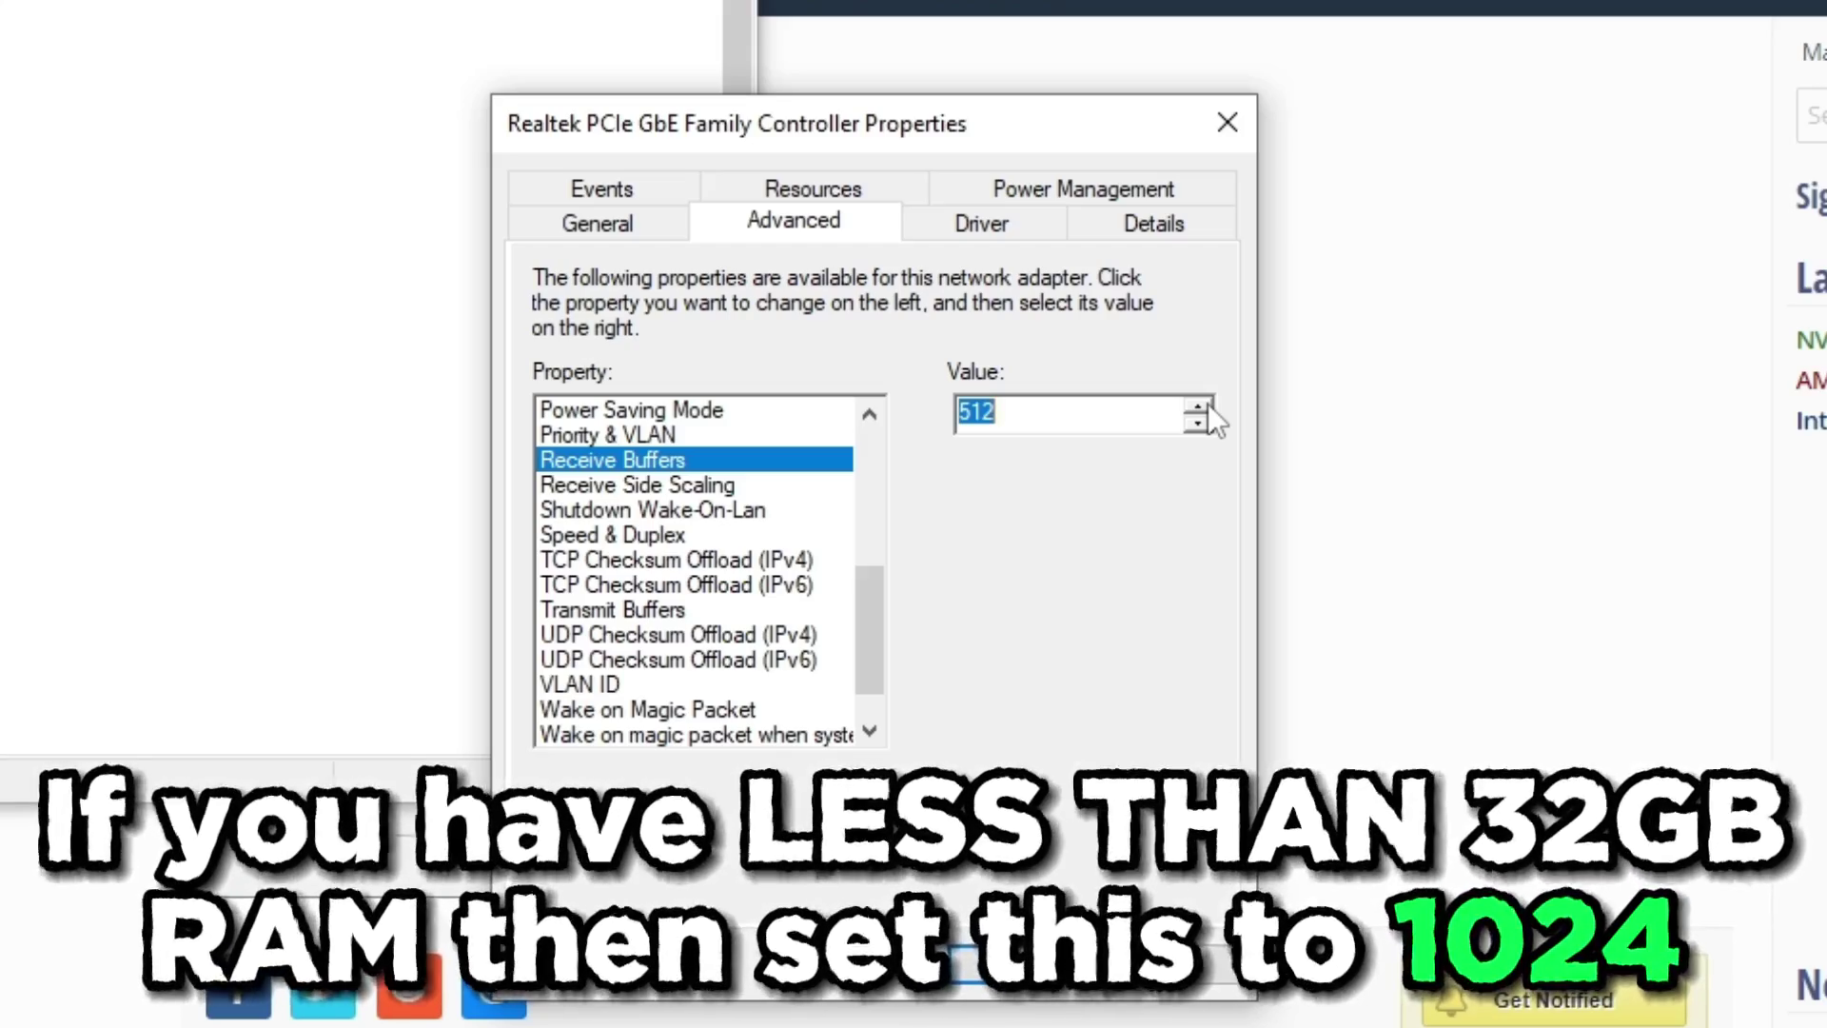
left_click(666, 484)
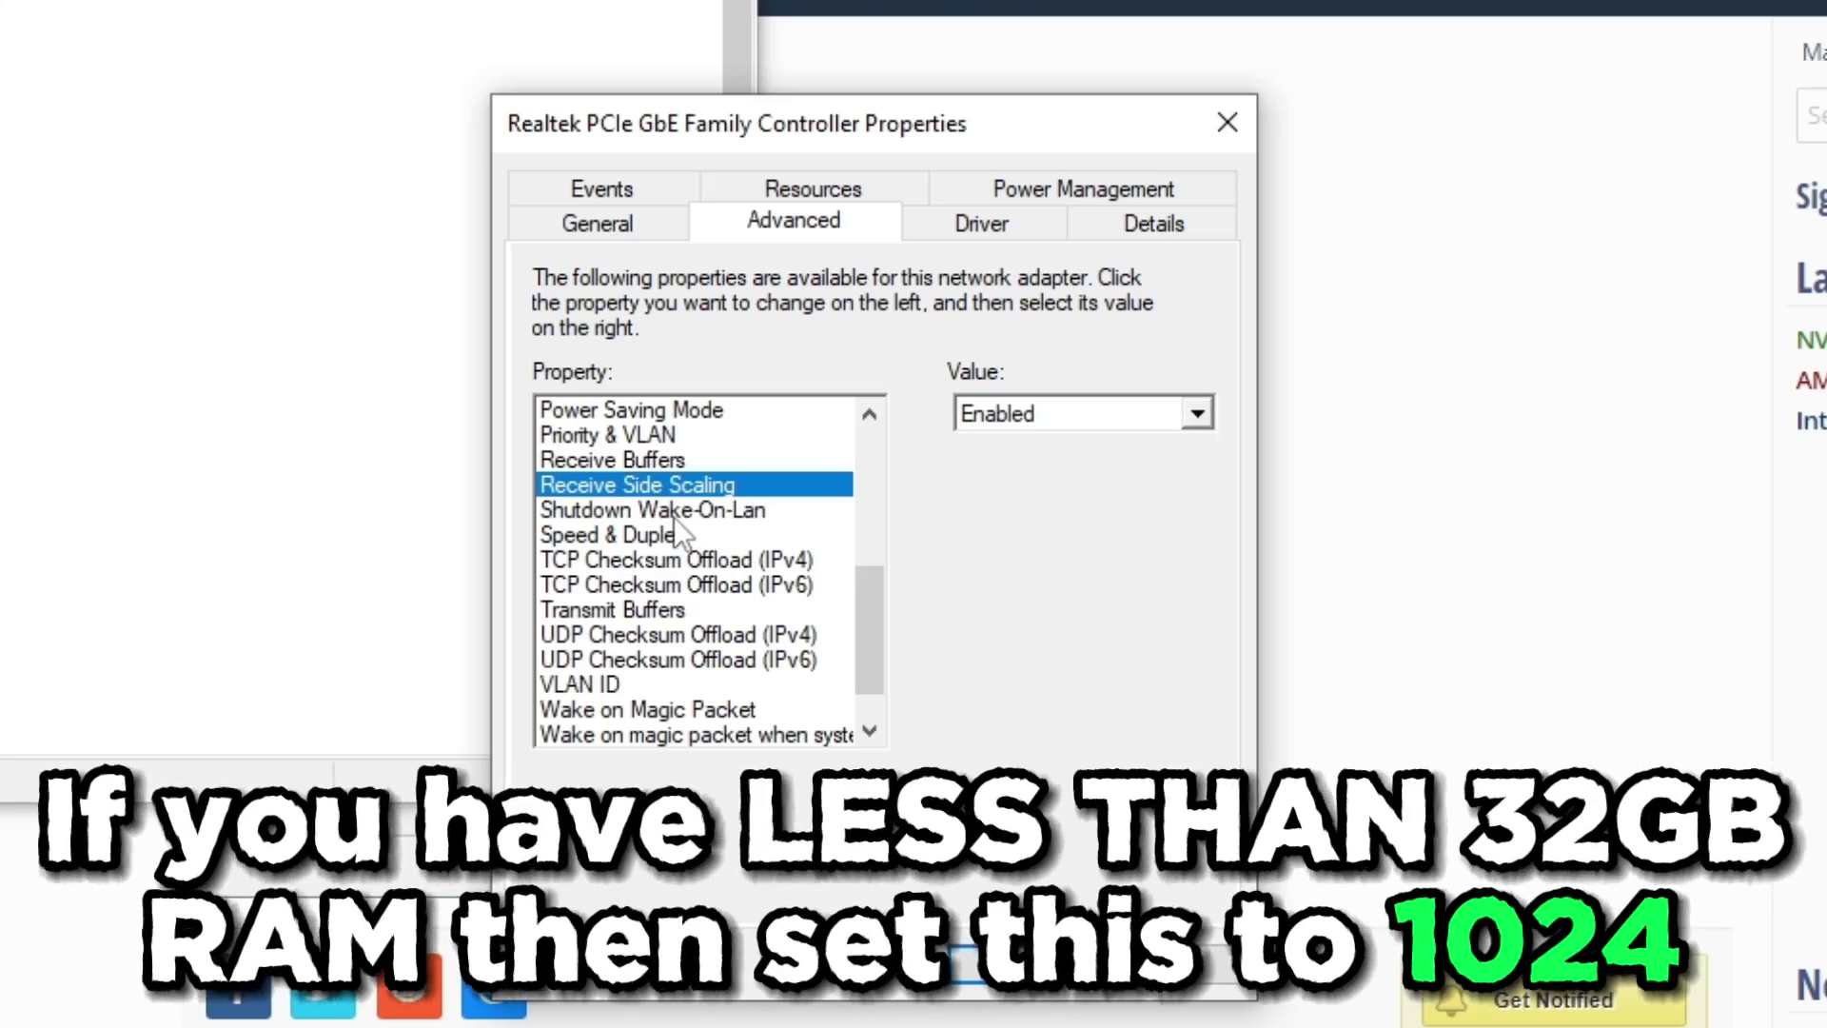
left_click(676, 512)
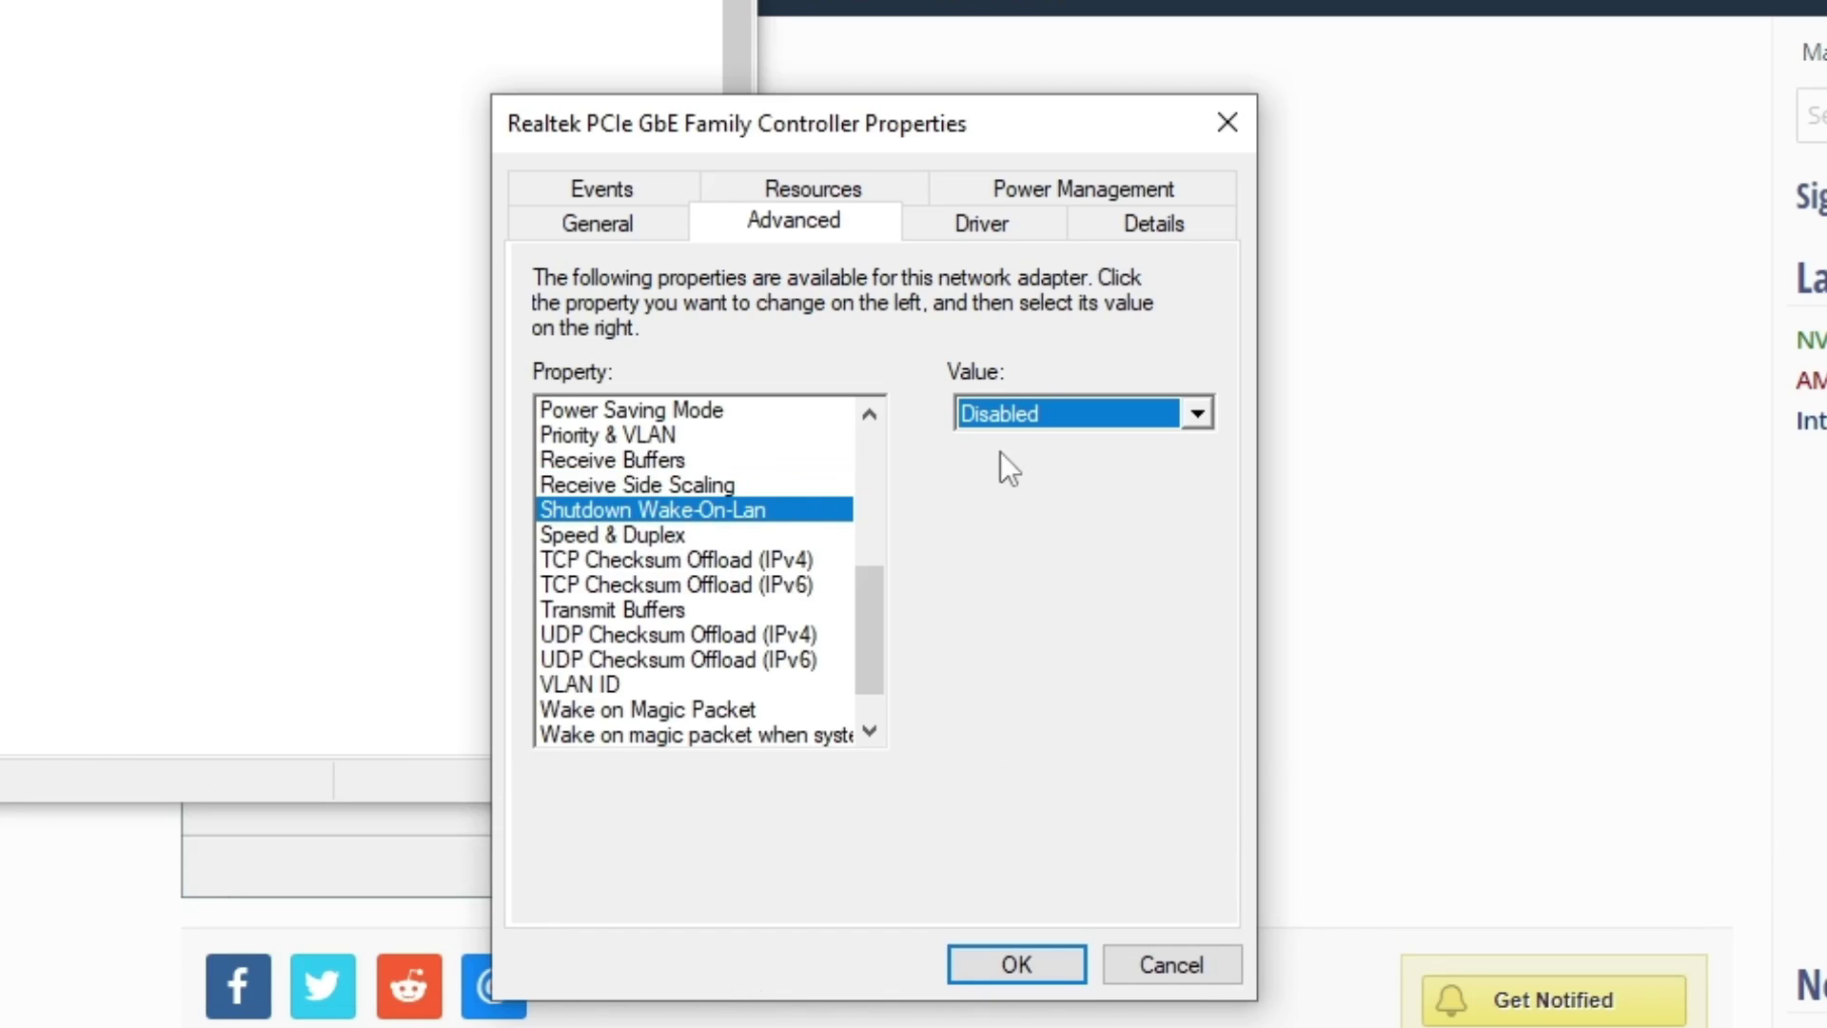
left_click(666, 534)
left_click(986, 419)
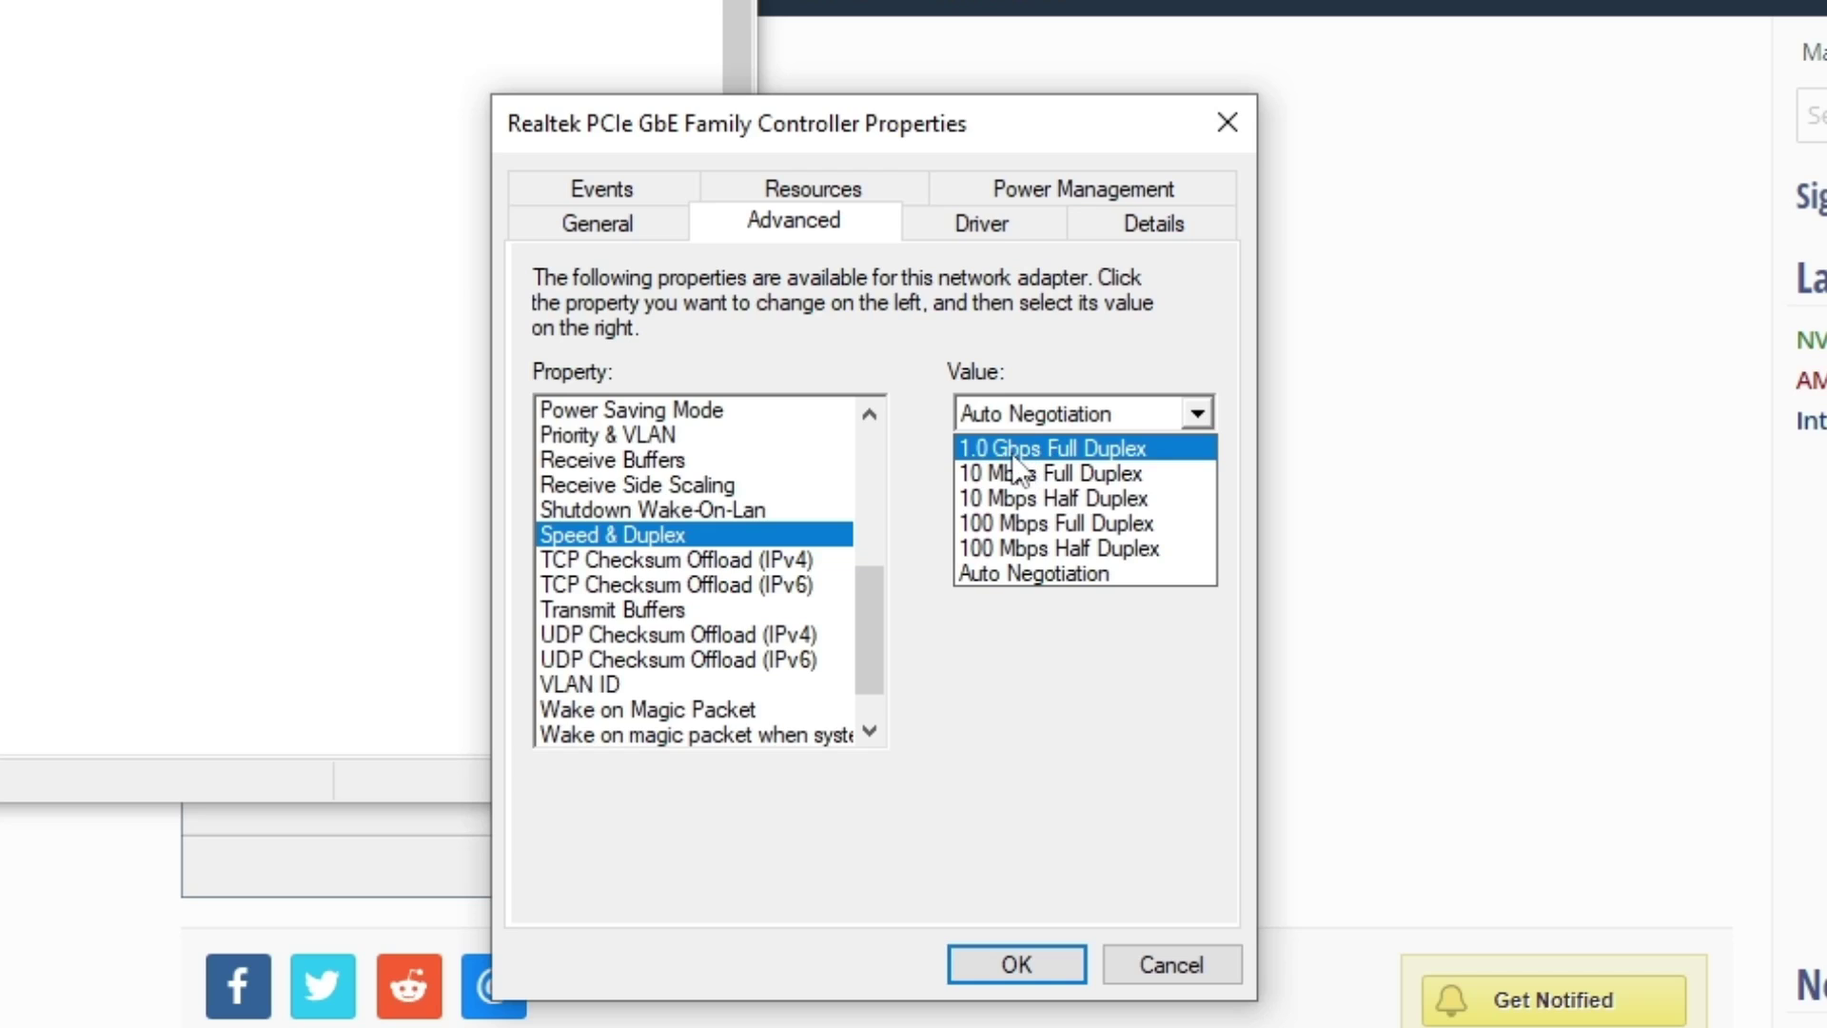
left_click(1011, 574)
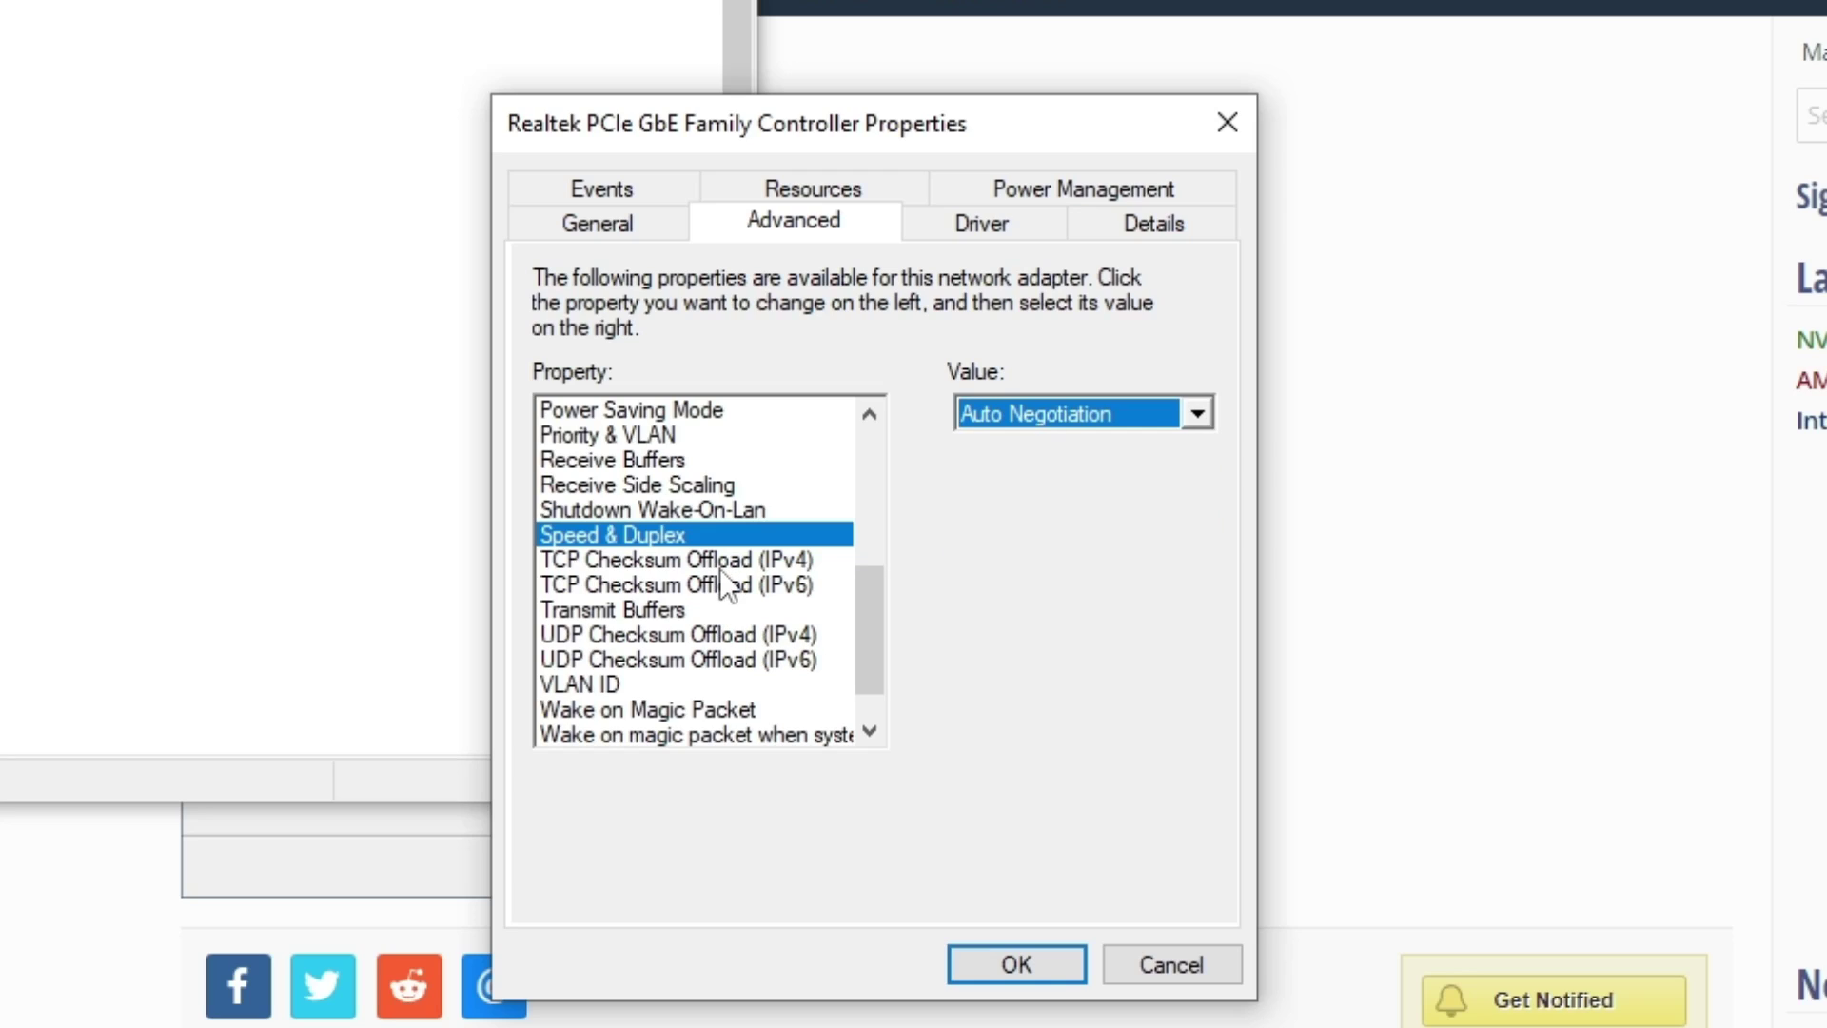
Set TCP Checksum Offload (IPv4) and (IPv6) to Disabled, leaving Transmit Buffers at 128.
left_click(704, 568)
left_click(992, 418)
left_click(995, 439)
left_click(824, 584)
left_click(991, 413)
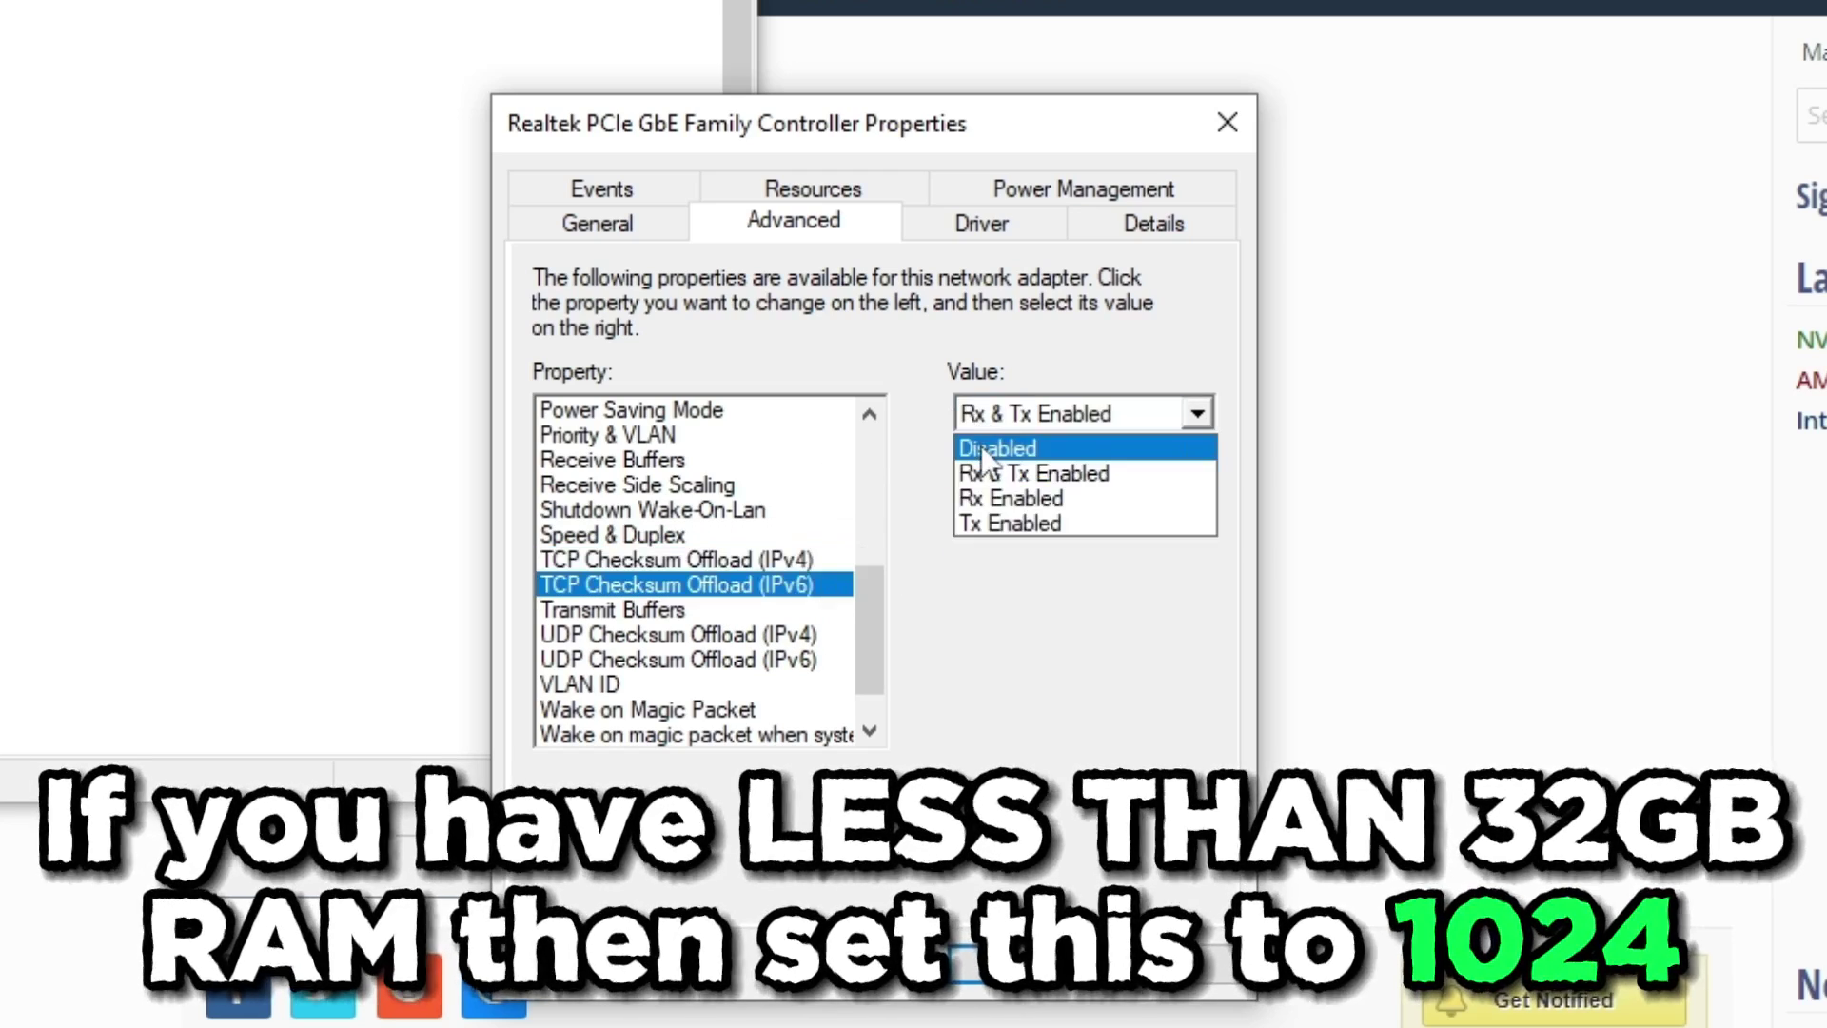
left_click(980, 447)
left_click(613, 609)
key("Tab")
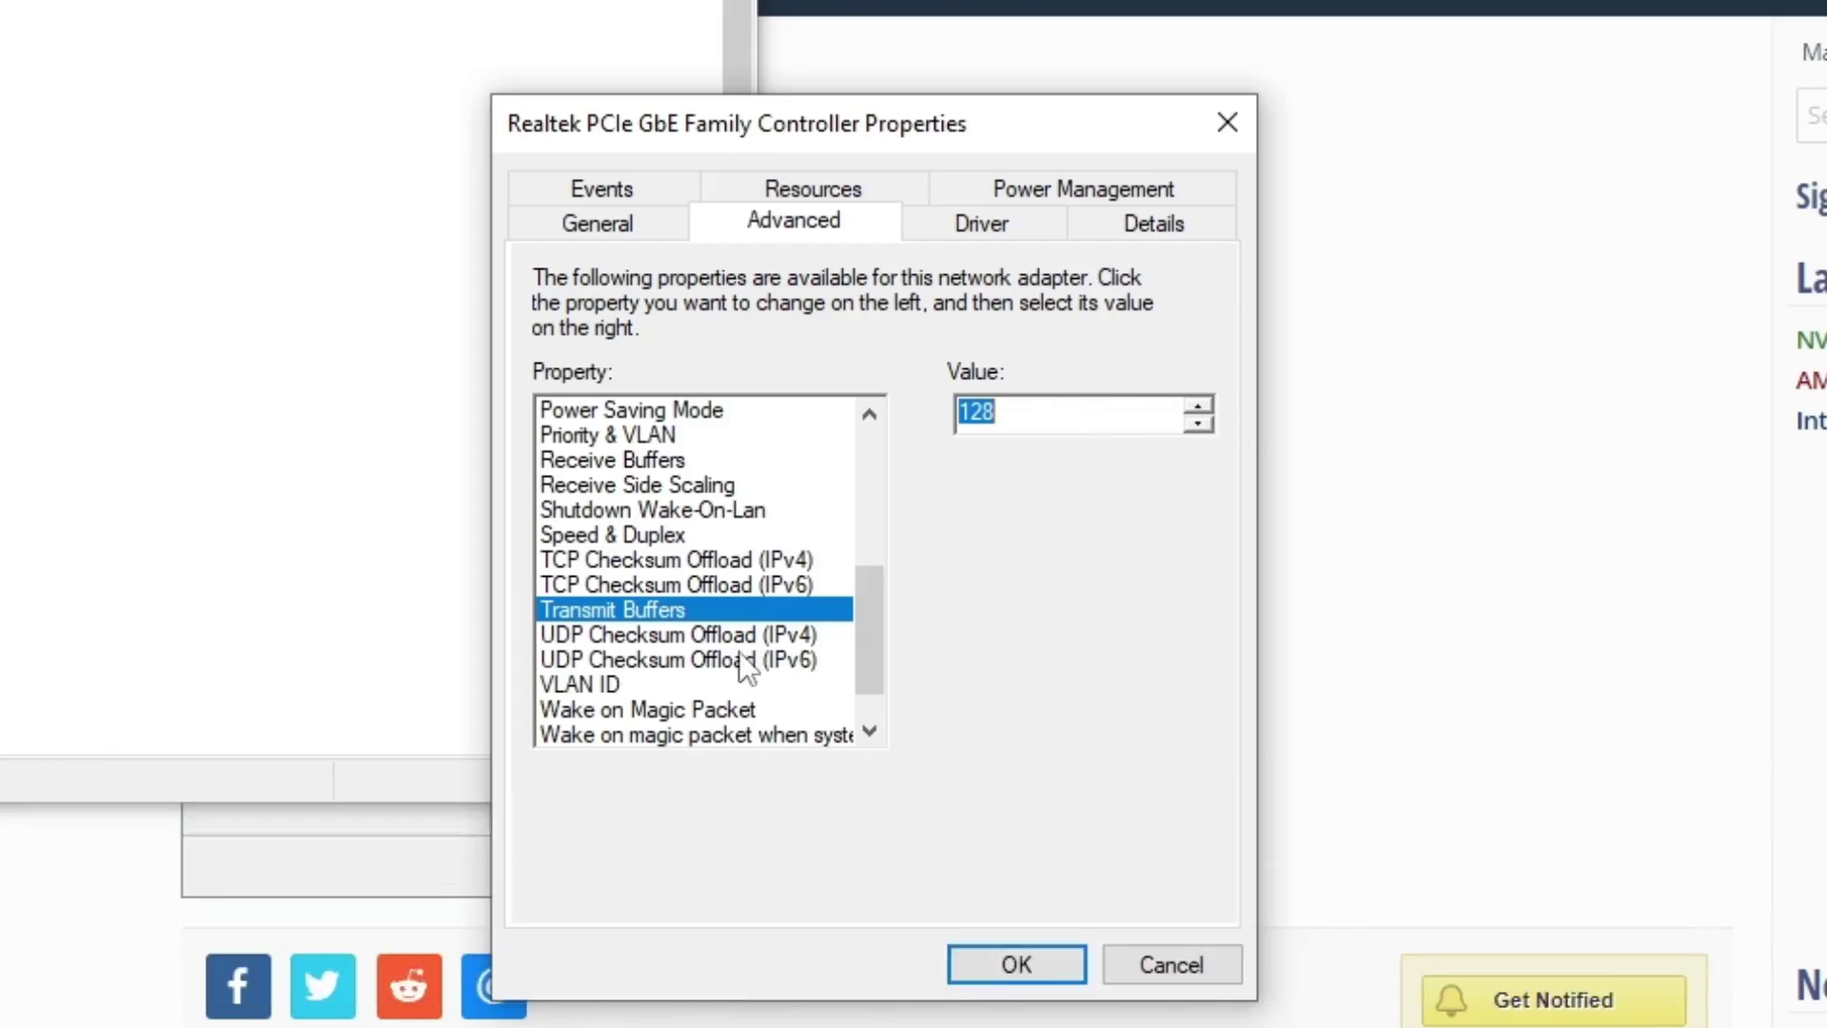
Check the UDP Checksum Offload and wake properties, confirming Wake on Magic Packet is Disabled.
left_click(723, 634)
left_click(719, 659)
scroll(718, 657, "down", 1)
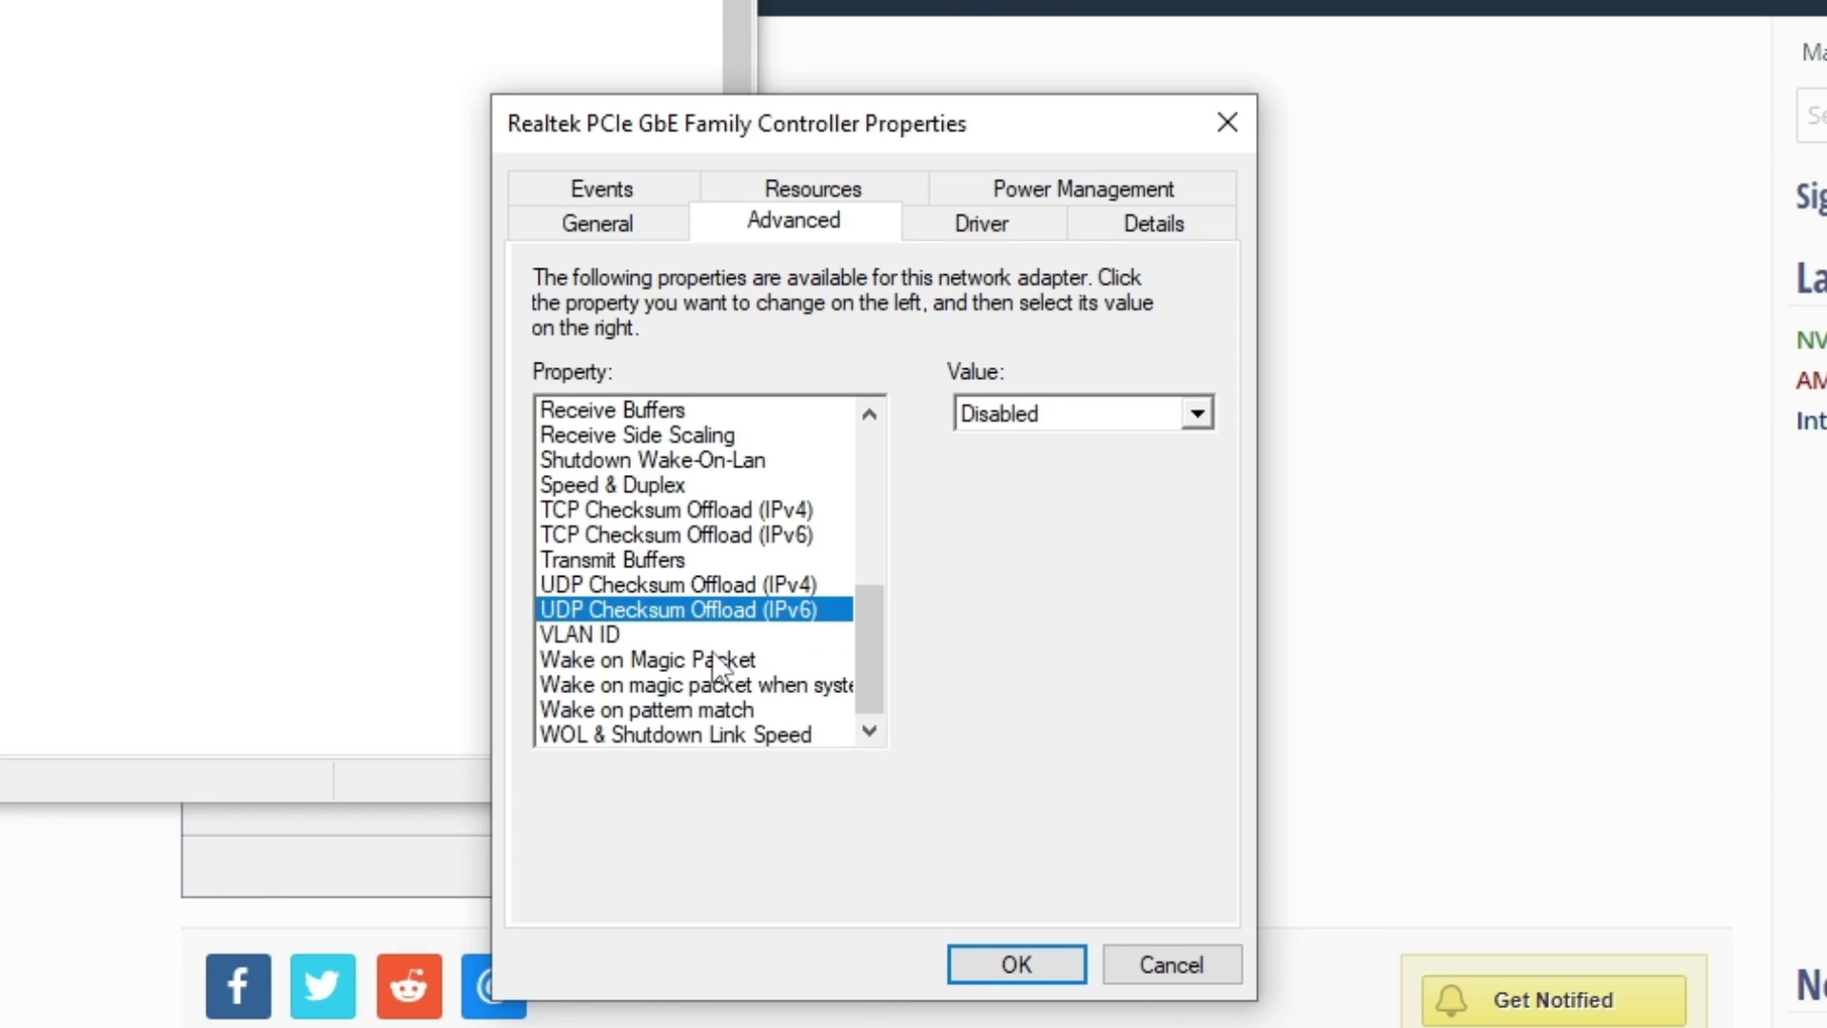
left_click(683, 664)
left_click(676, 685)
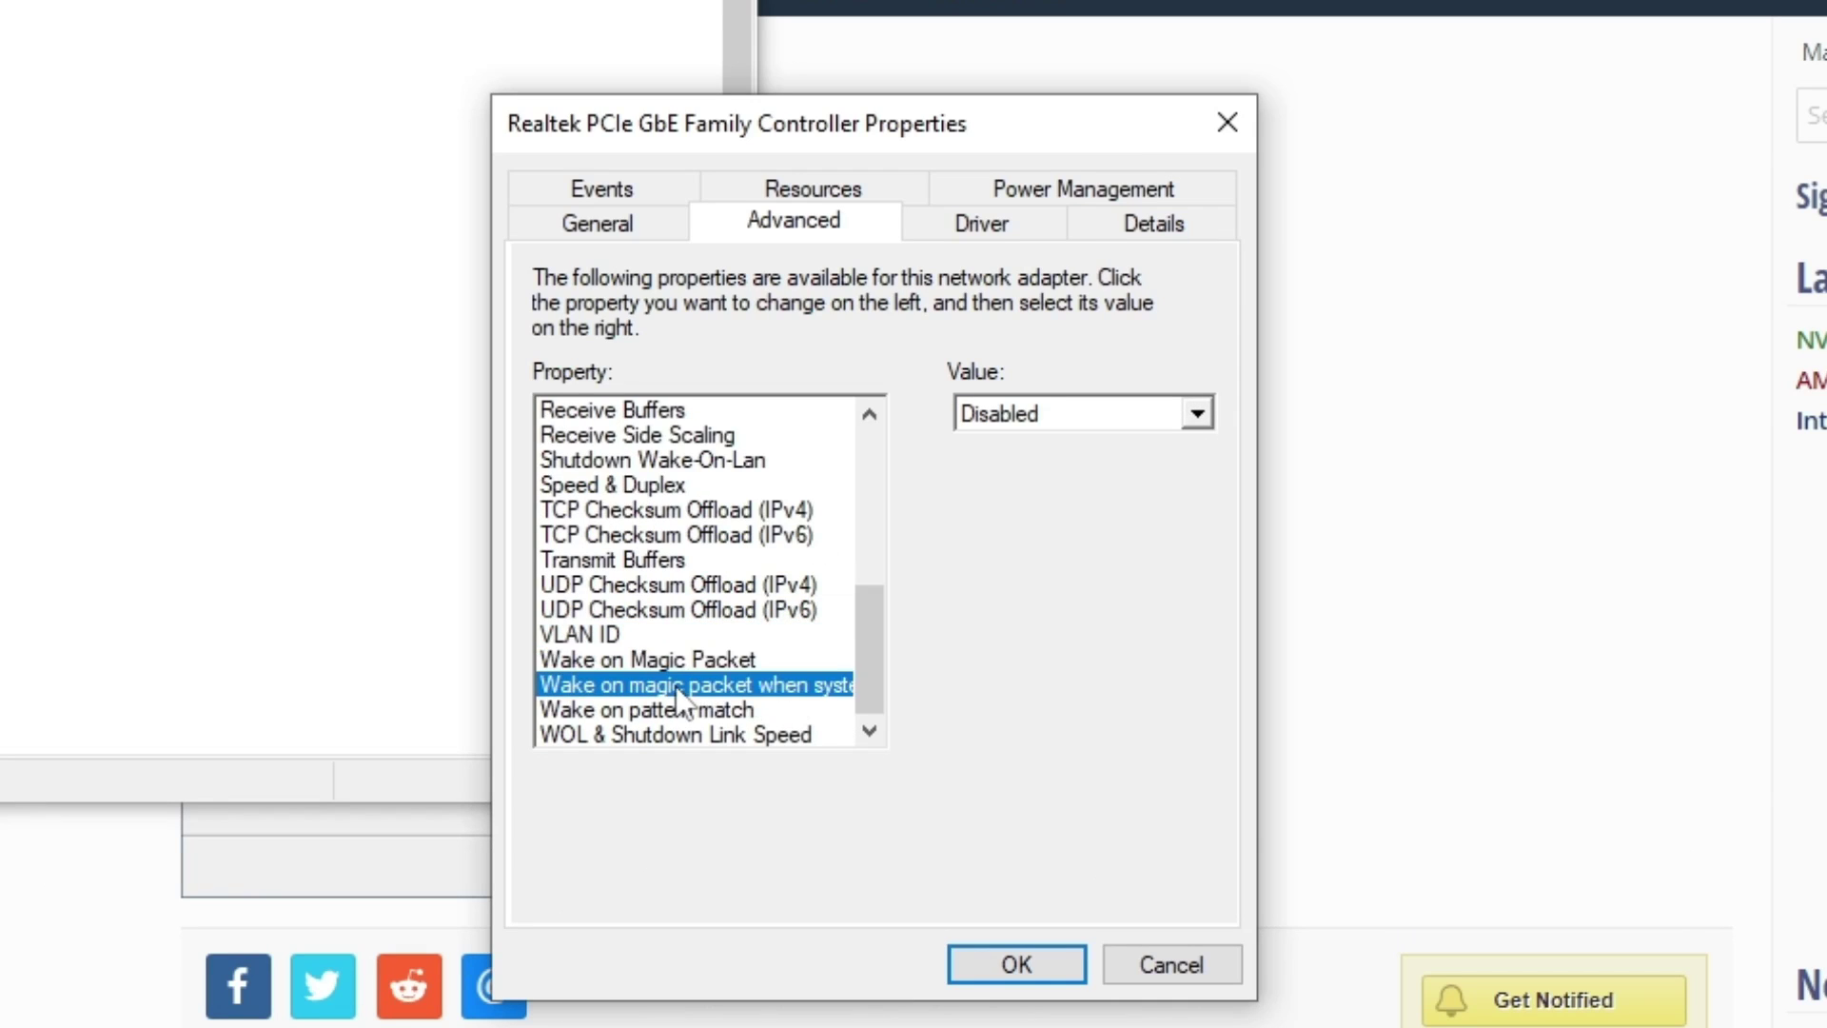
left_click(723, 733)
left_click(635, 709)
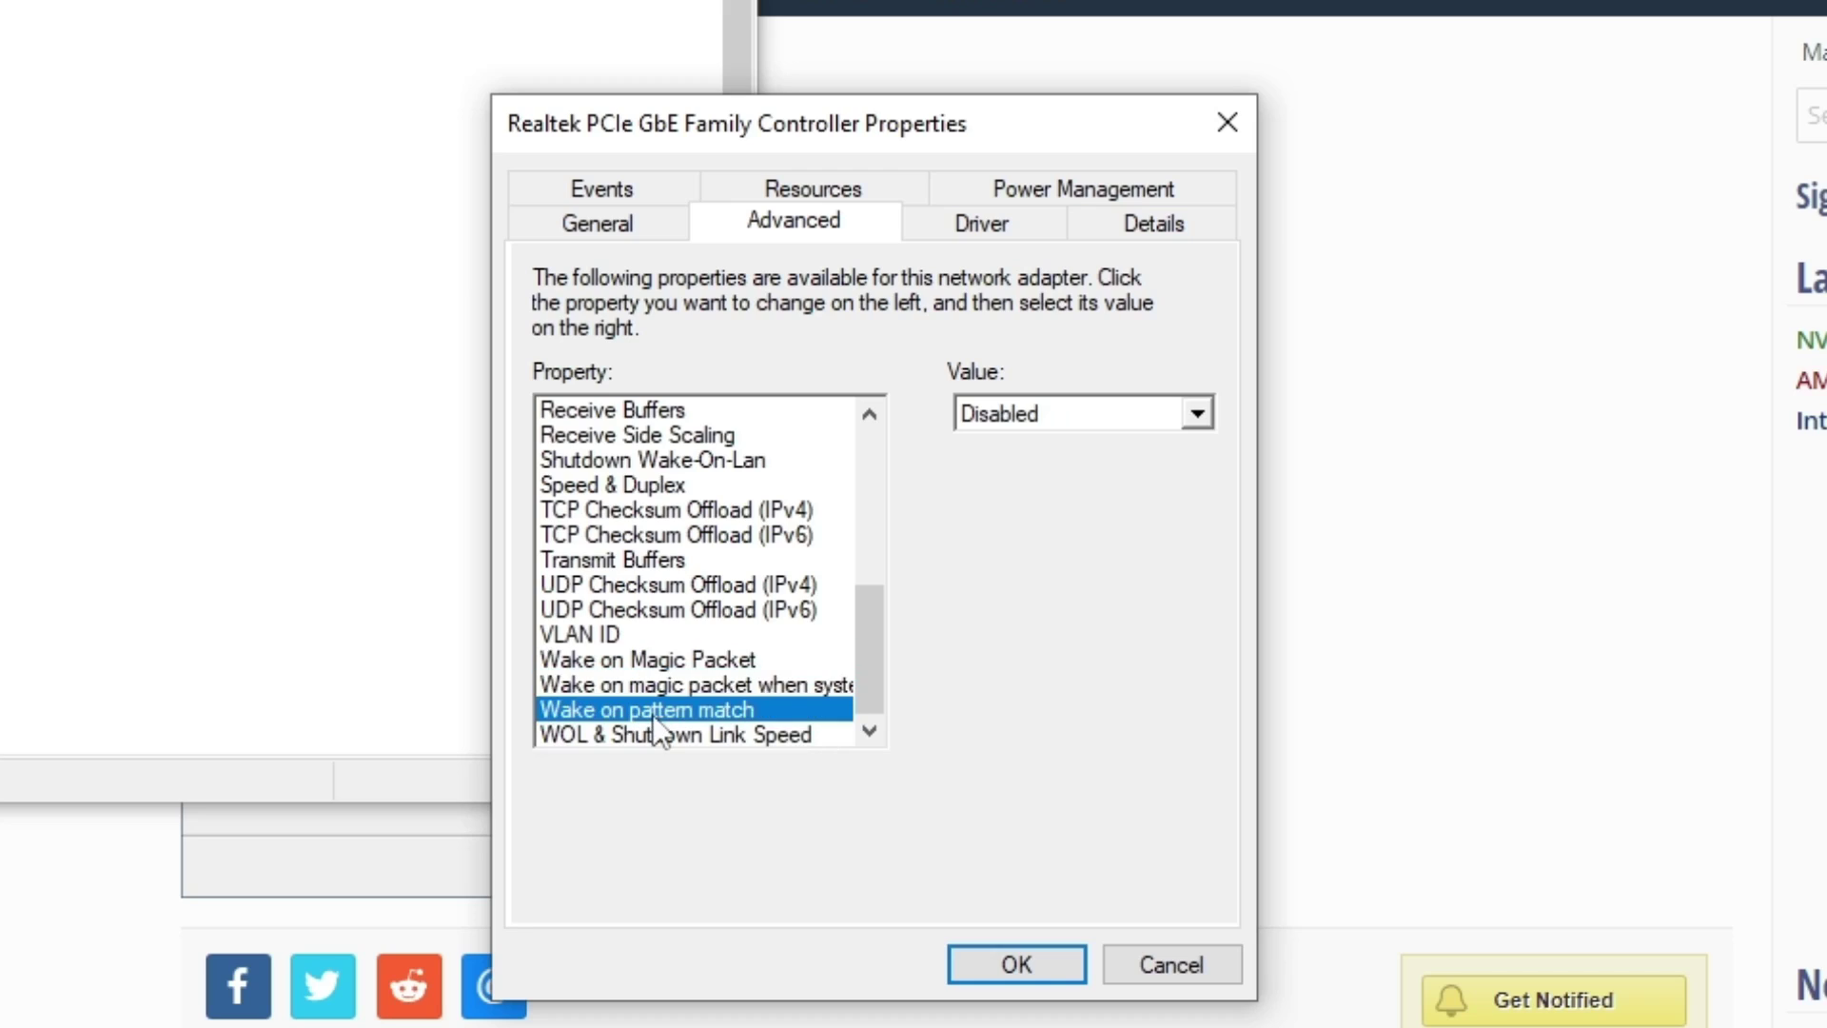
left_click(655, 660)
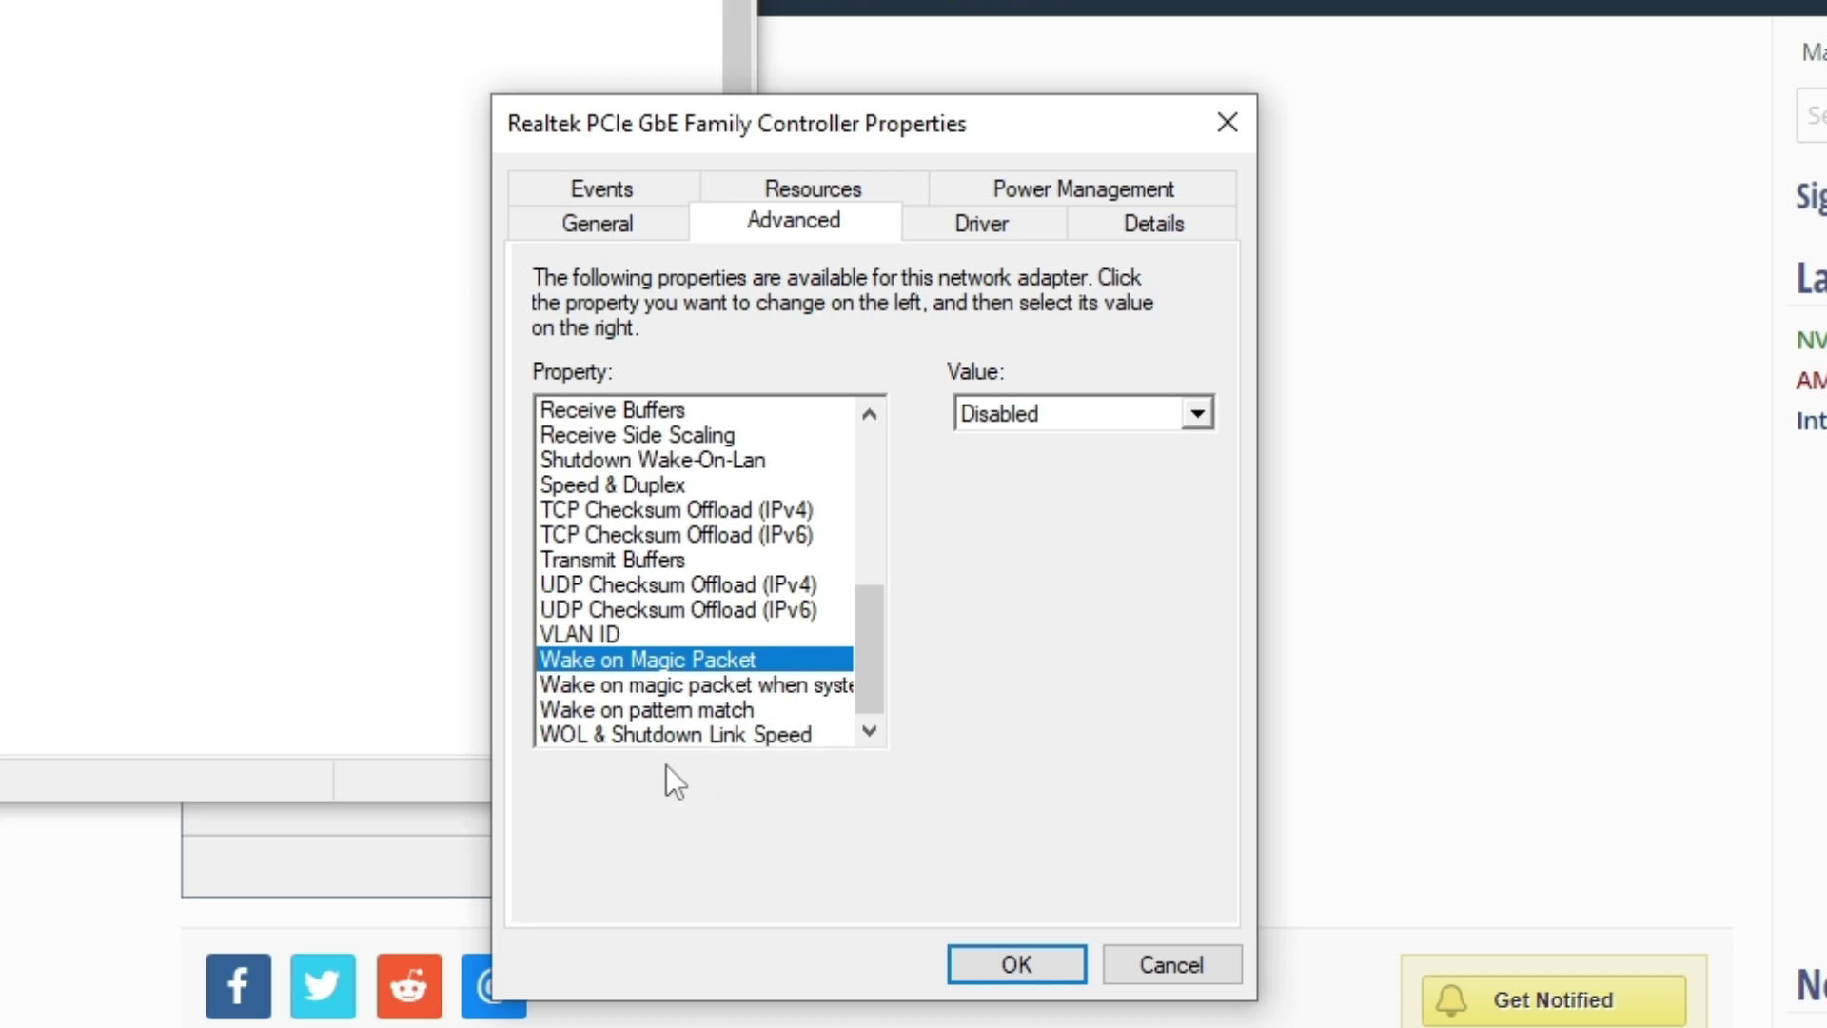
Set WOL & Shutdown Link Speed to Not Speed Down and save the adapter settings.
left_click(624, 735)
left_click(1020, 415)
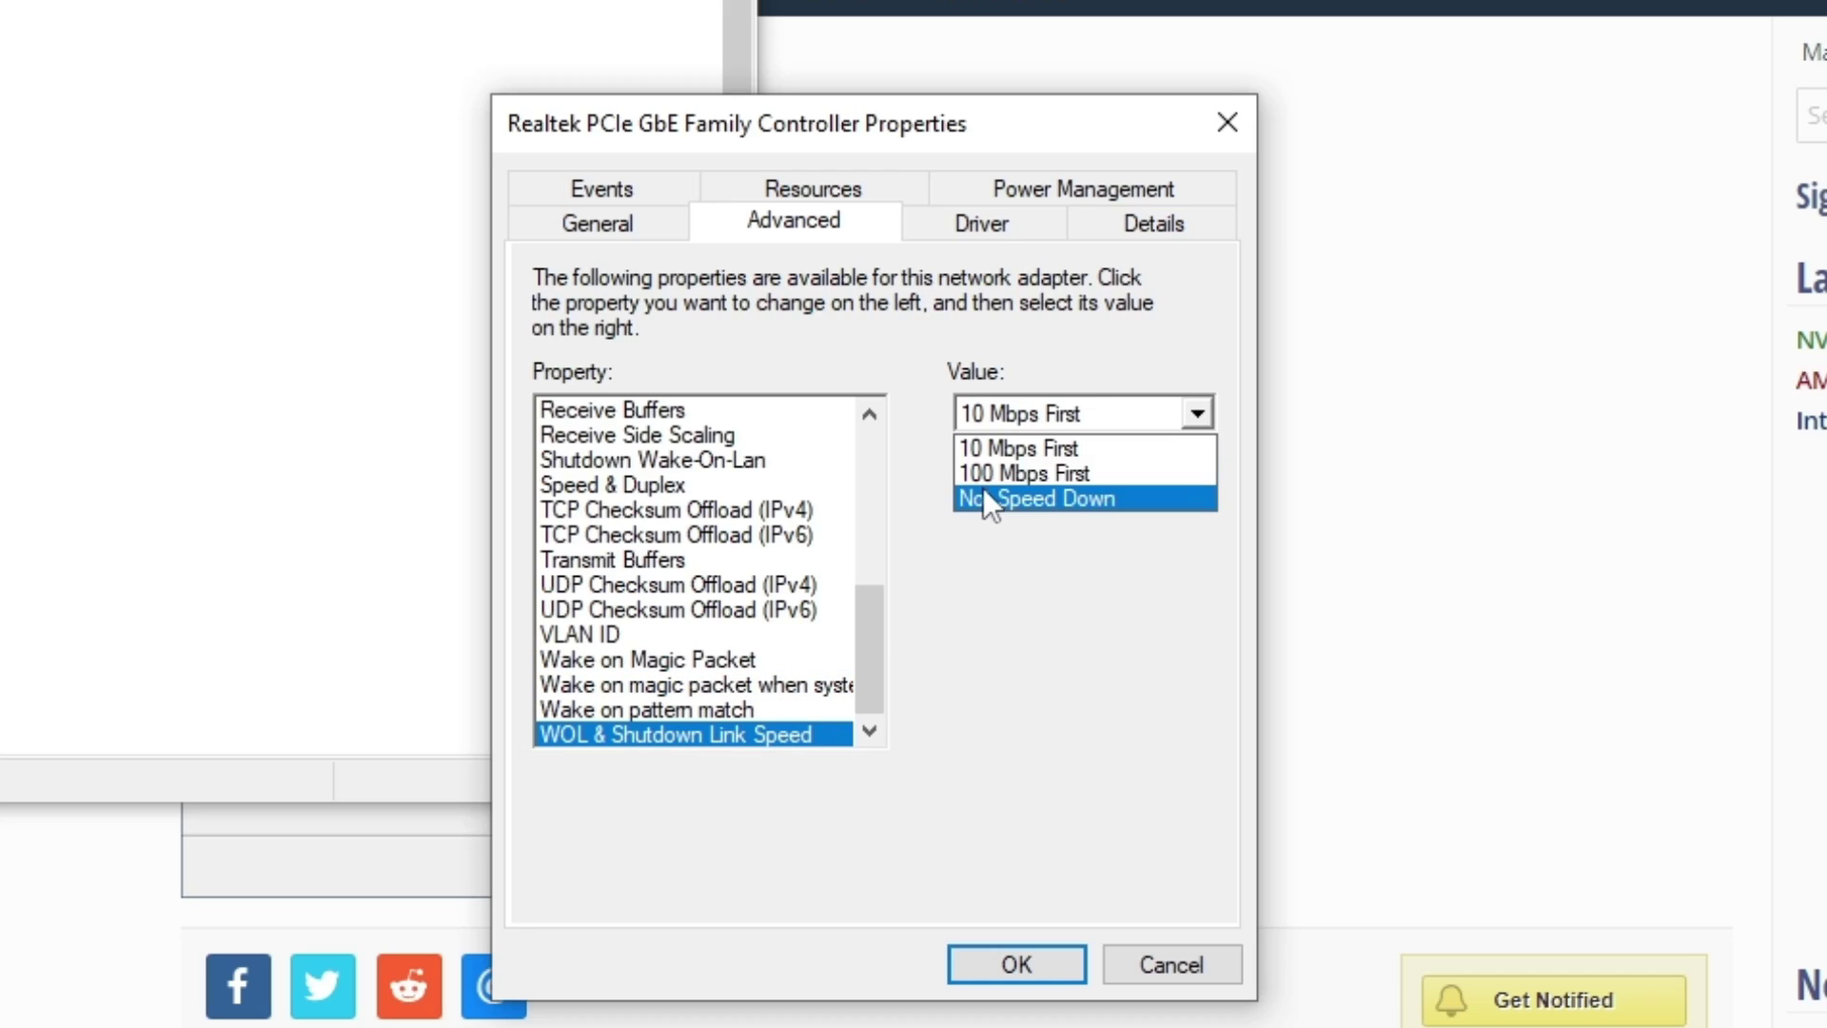
left_click(986, 487)
left_click(1018, 213)
left_click(1000, 965)
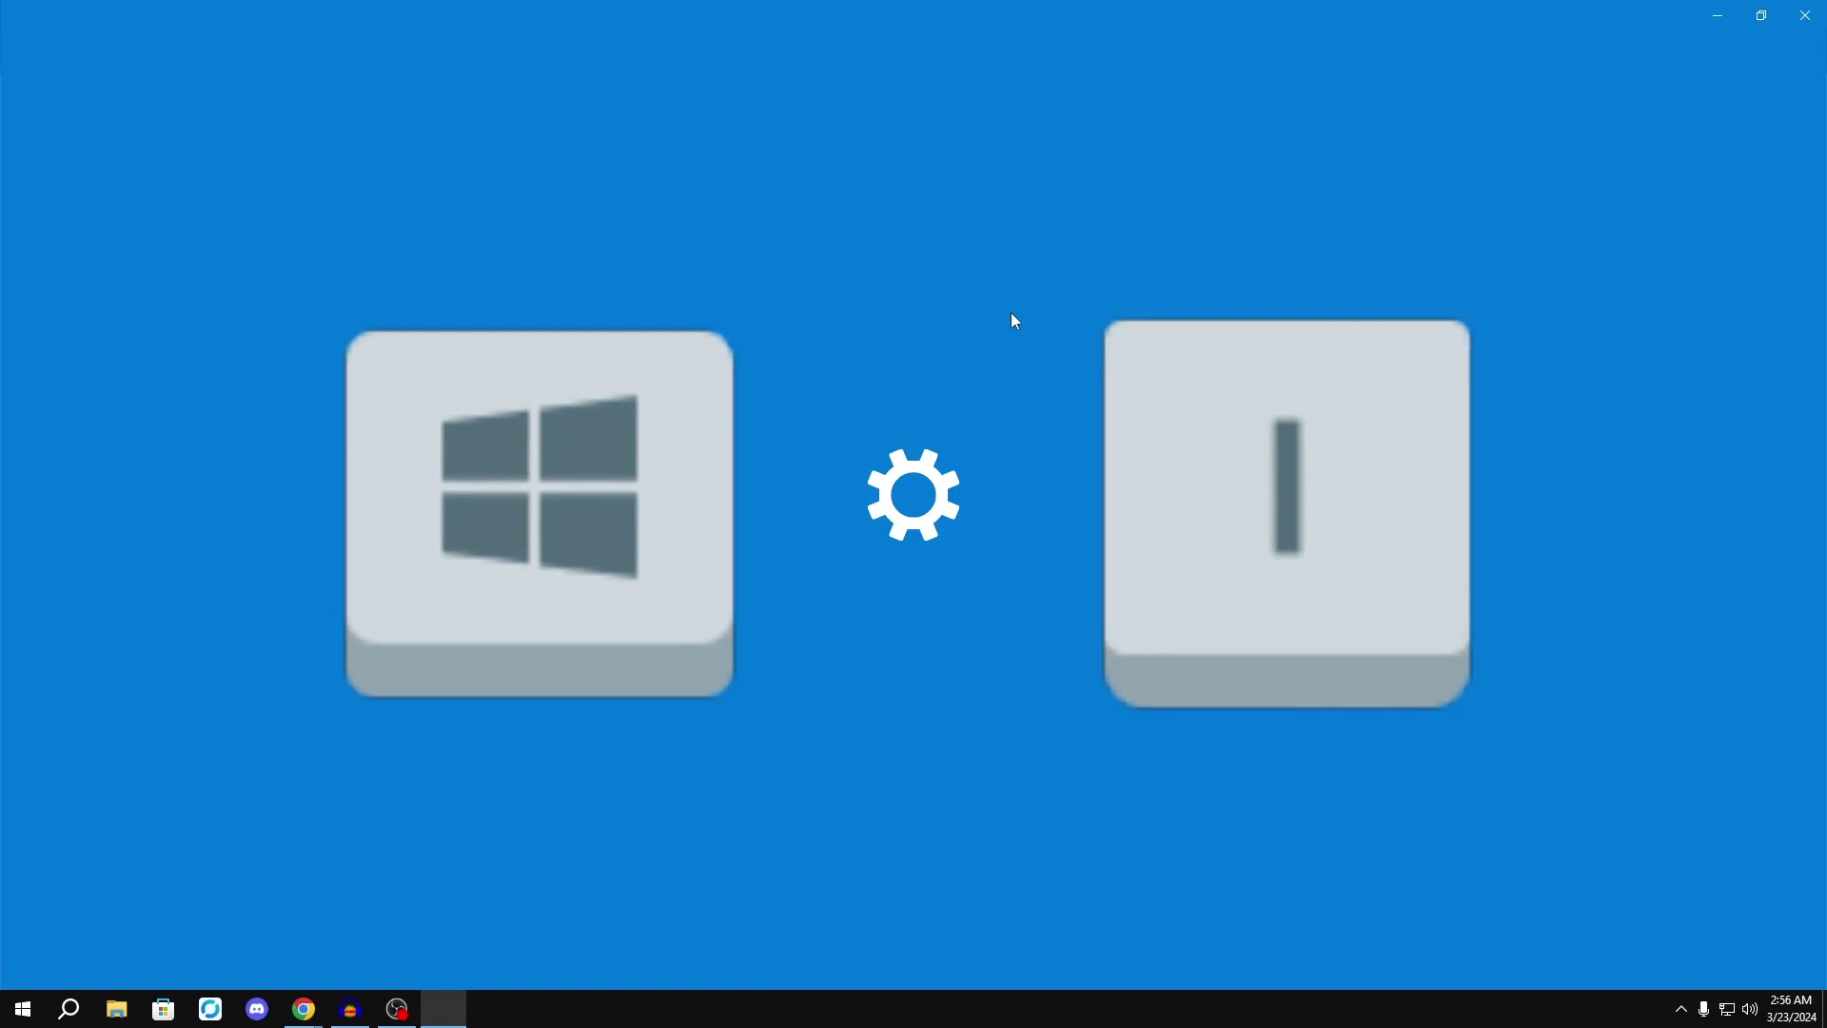
Open the Ethernet connection's Properties via Windows Settings' network adapter list.
key("super+i")
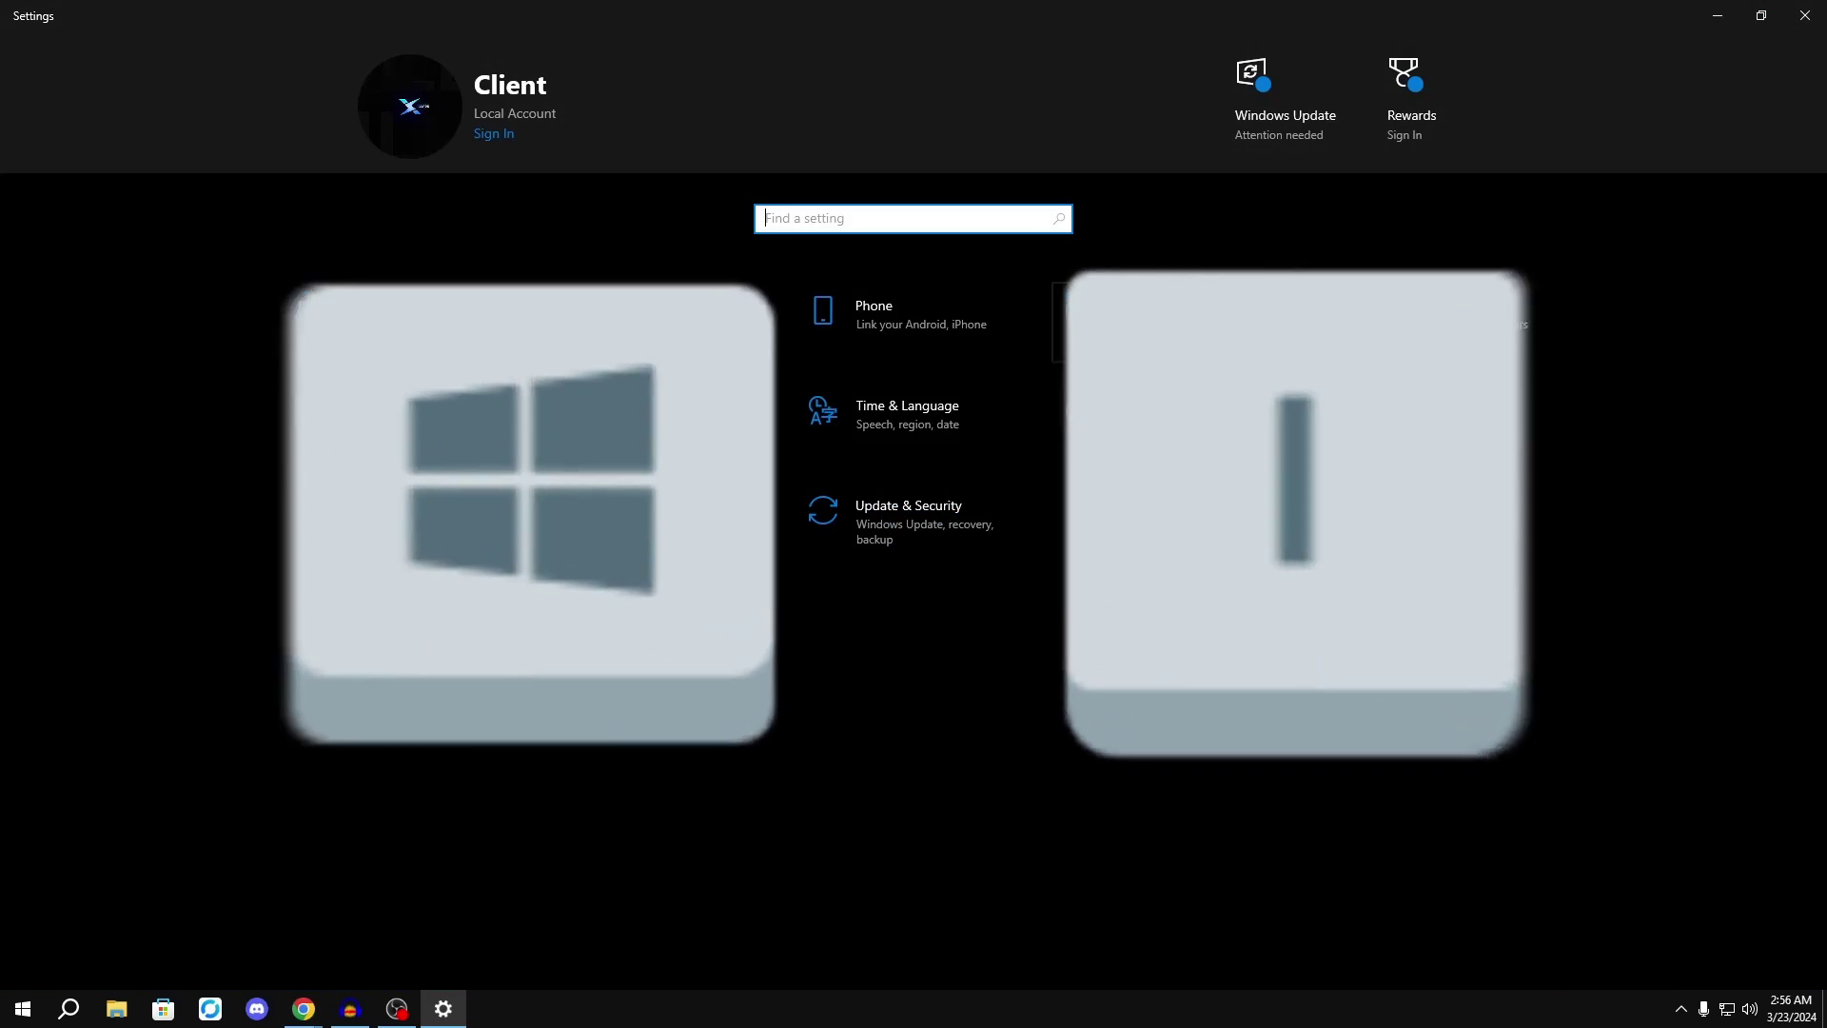
left_click(1146, 340)
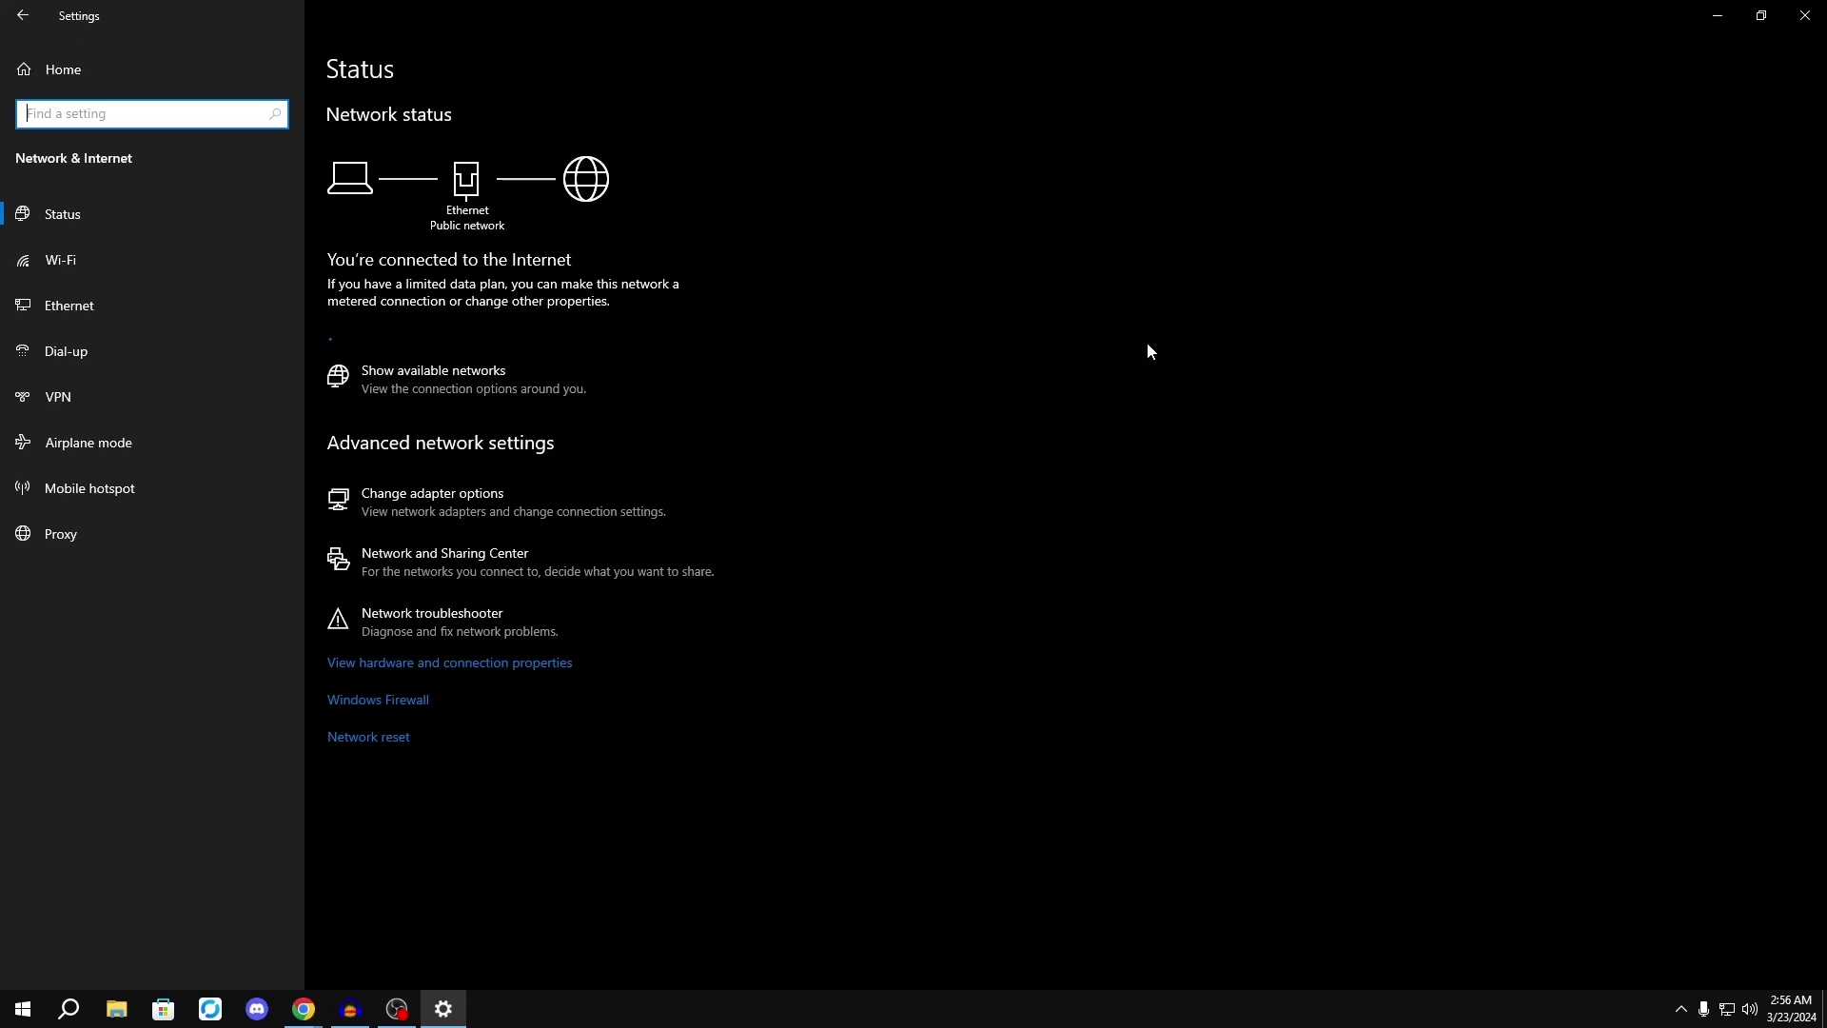
left_click(397, 503)
double_click(519, 333)
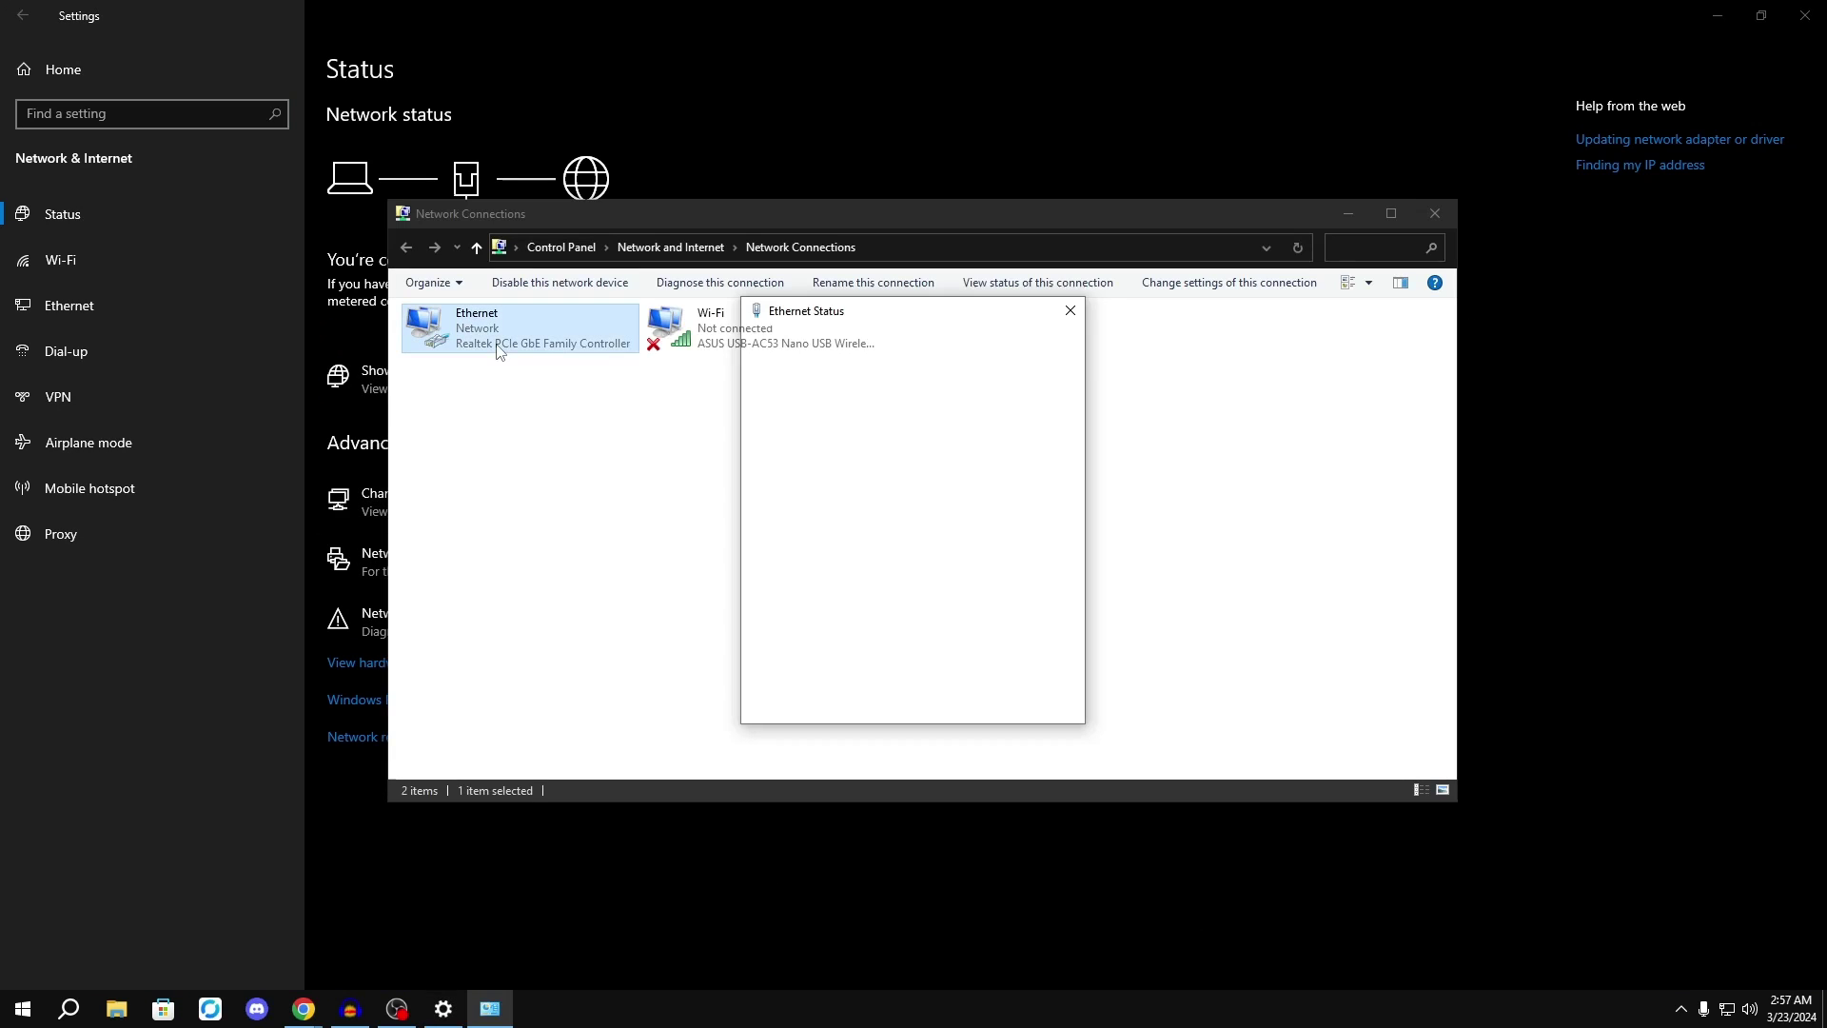
left_click(773, 658)
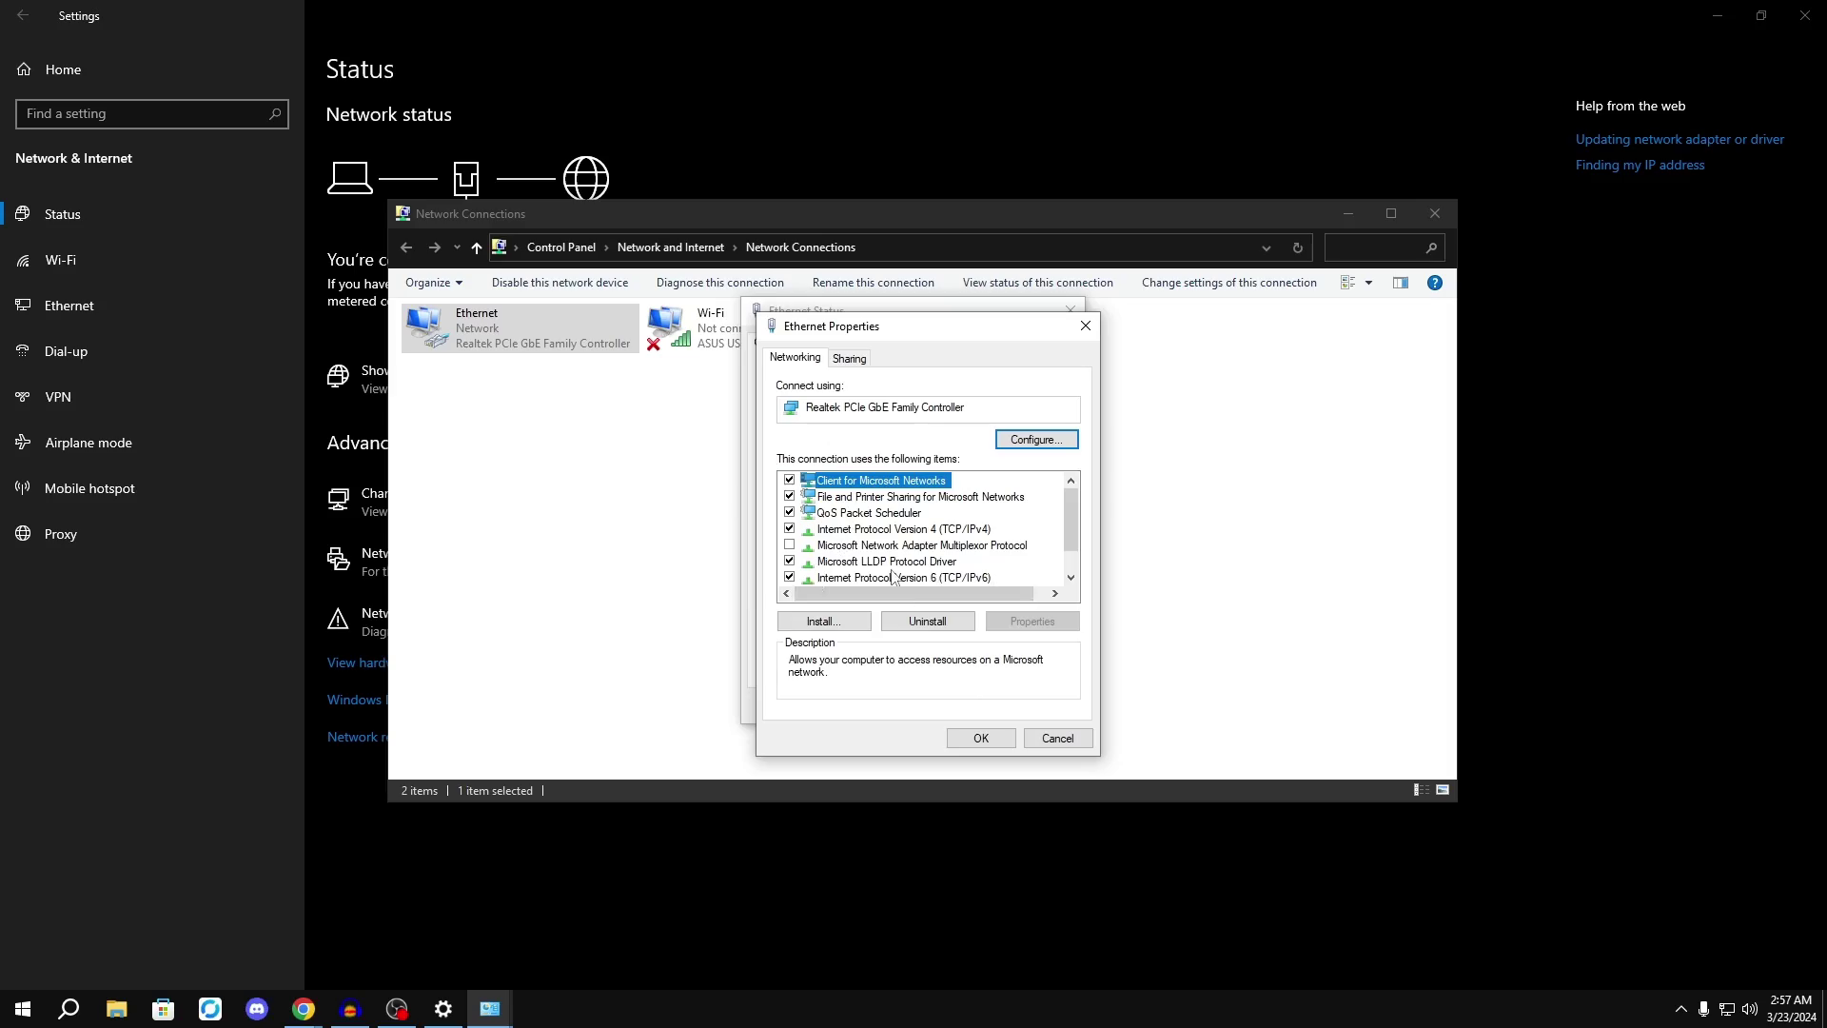
Uncheck Microsoft LLDP Protocol Driver, TCP/IPv6 and Link-Layer Topology Discovery Responder, keeping QoS and IPv4.
left_click(828, 513)
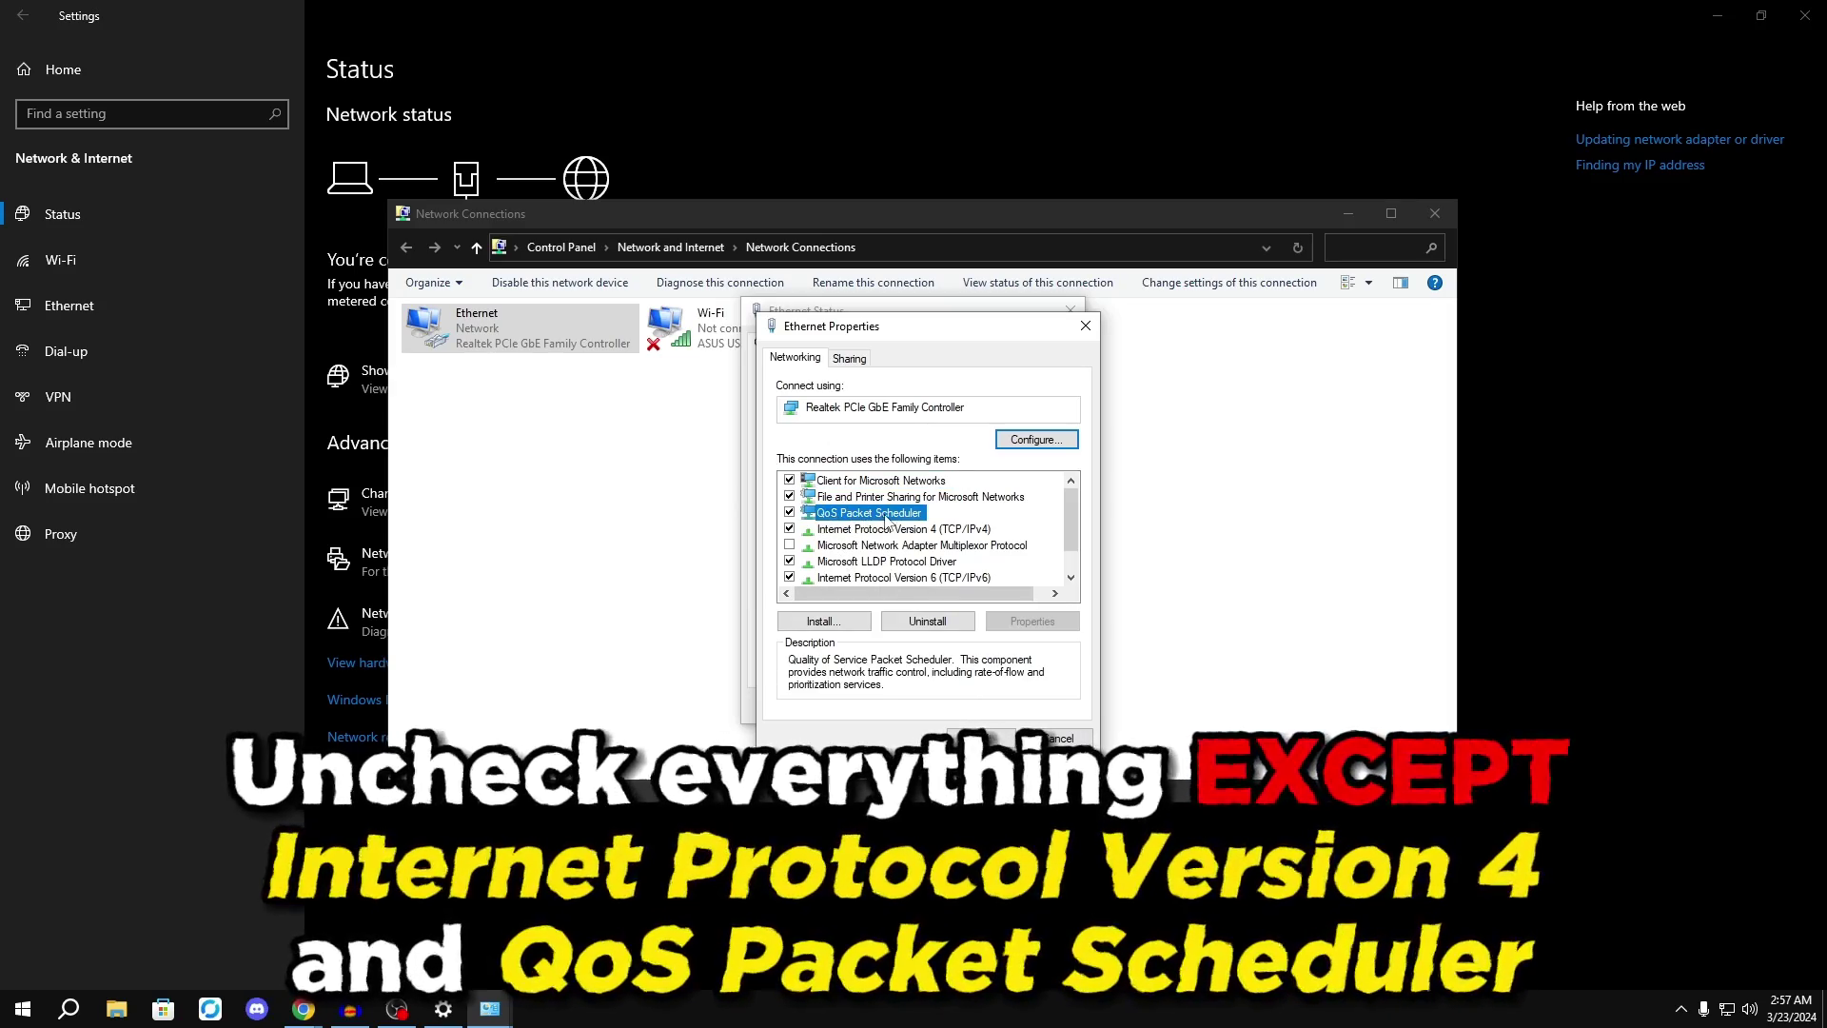
scroll(837, 533, "down", 1)
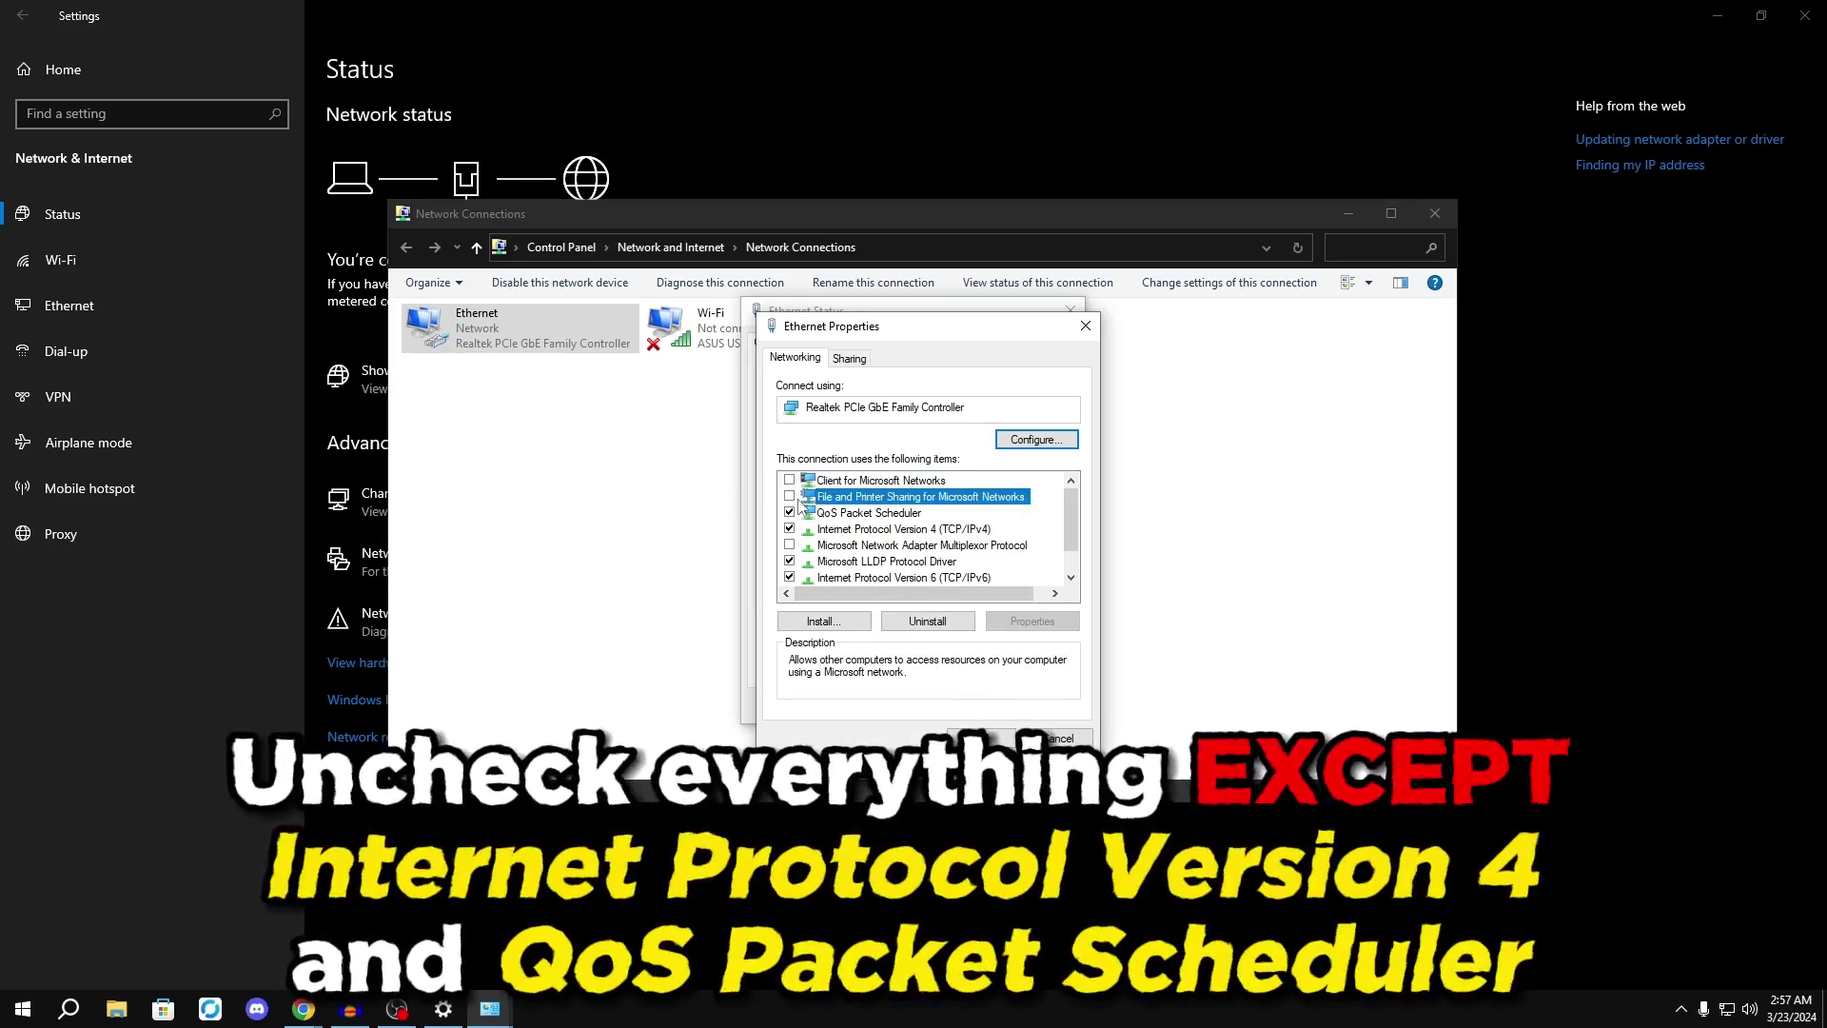
left_click(789, 528)
left_click(789, 545)
left_click(789, 560)
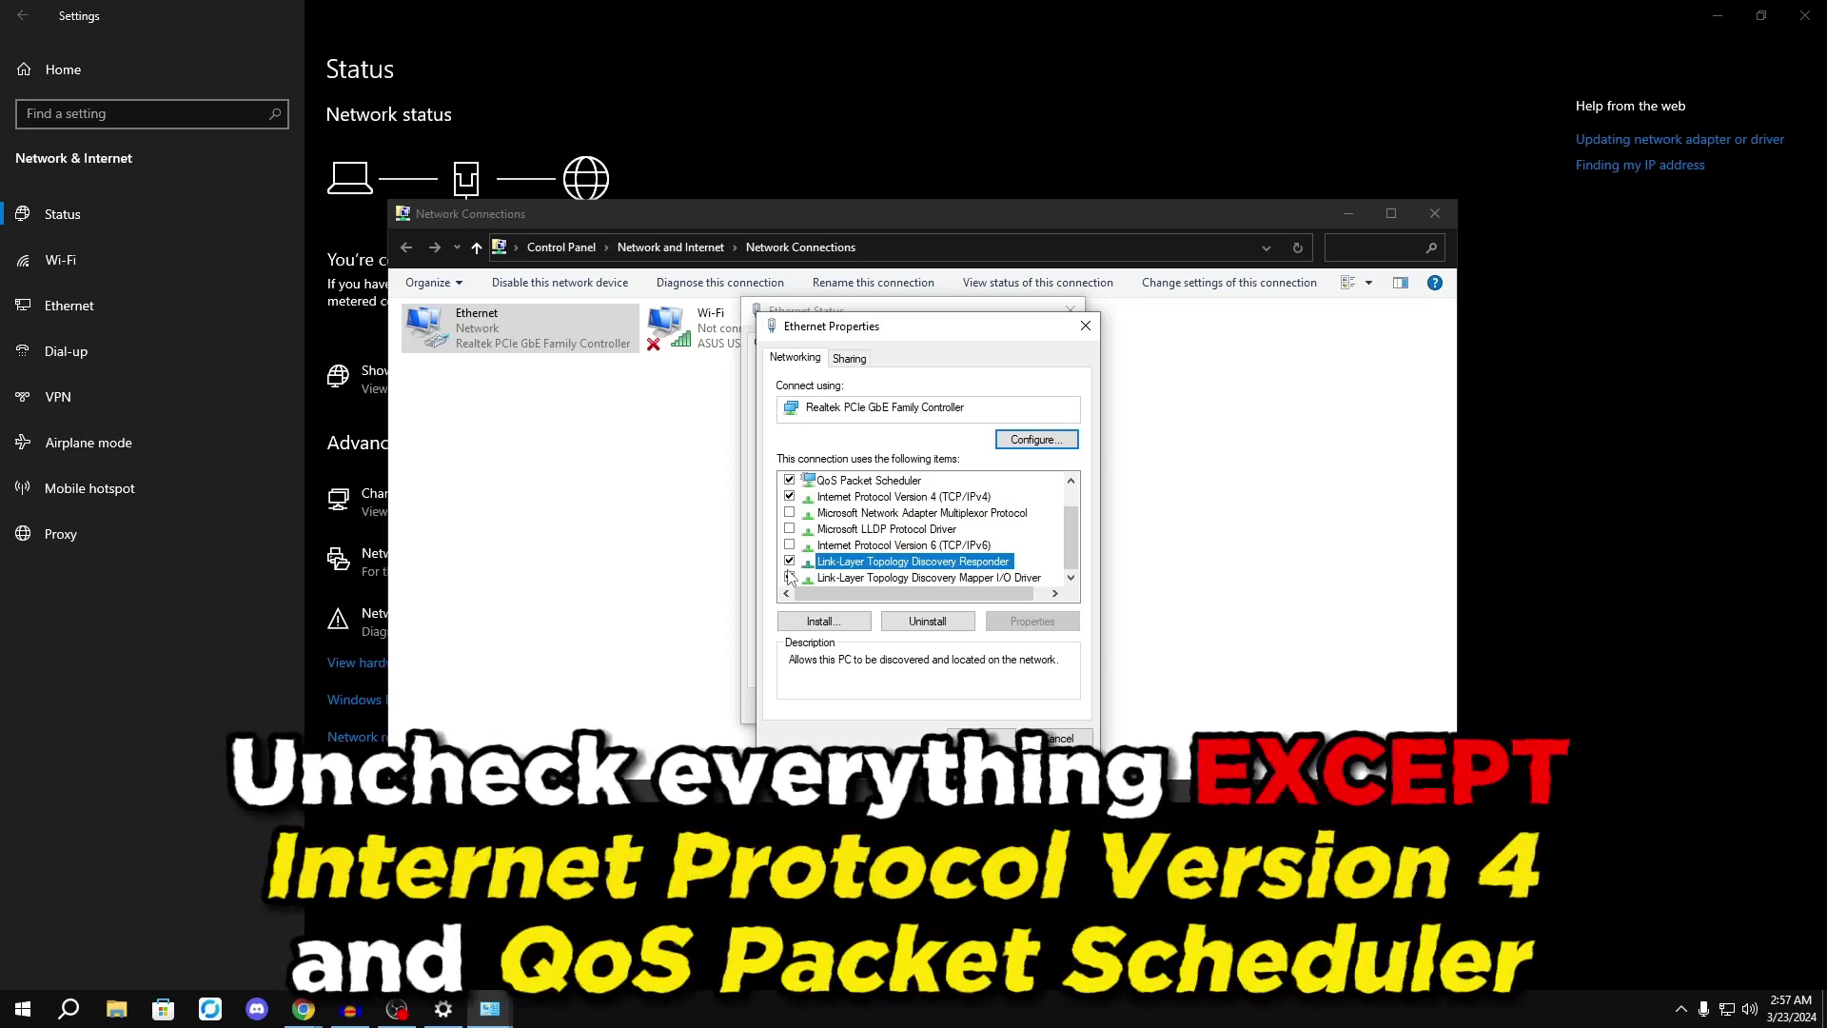
scroll(858, 544, "up", 1)
Disable NetBIOS over TCP/IP in IPv4's advanced WINS settings and apply the changes.
double_click(861, 529)
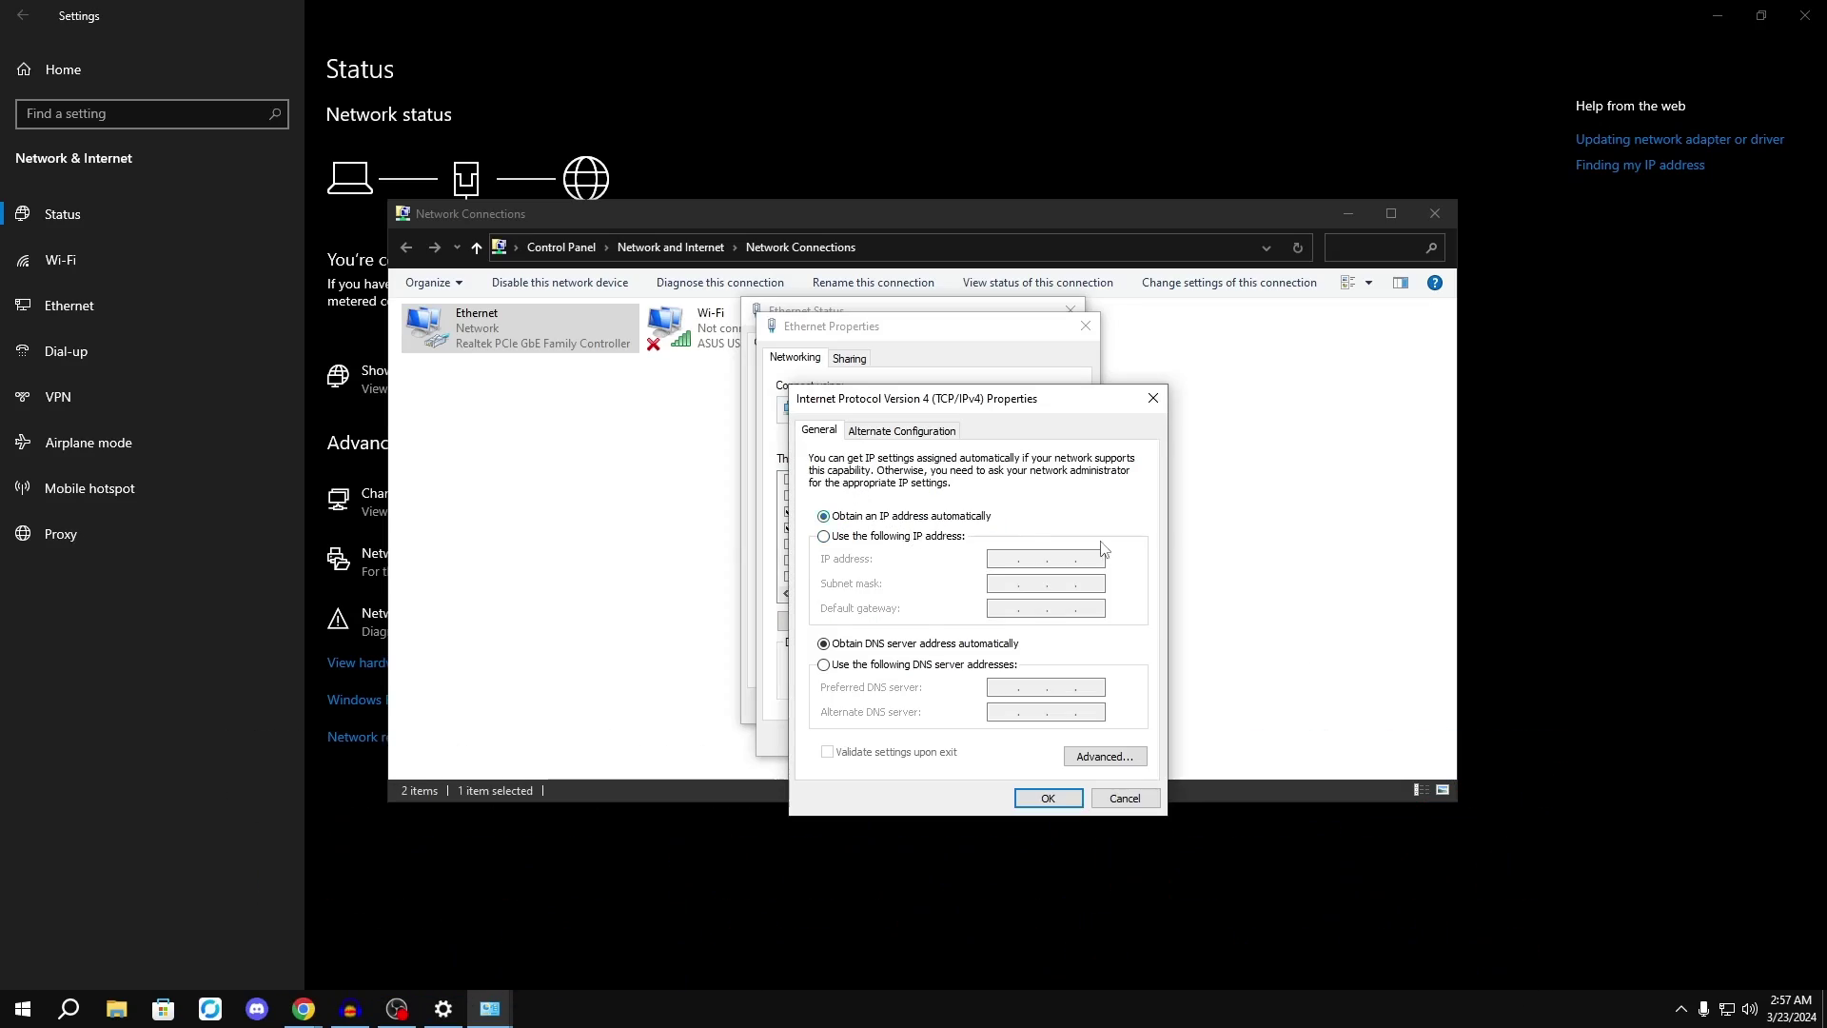
left_click(1099, 753)
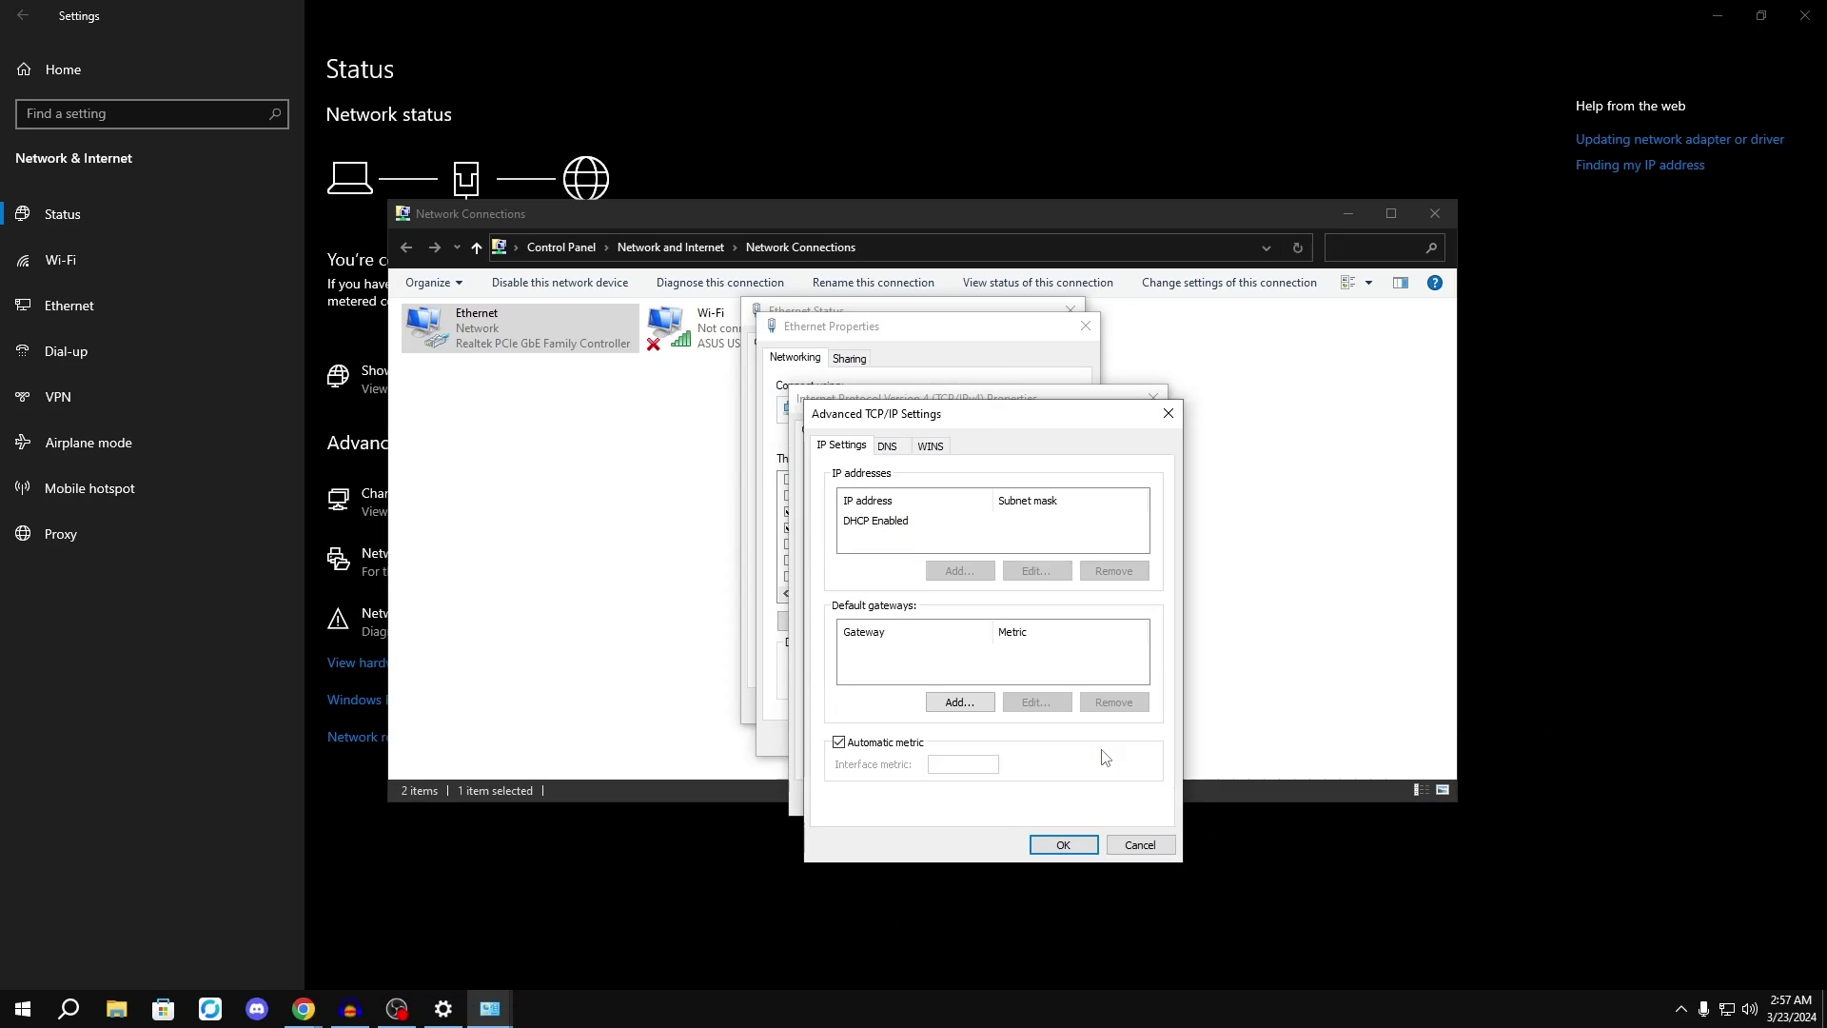
left_click(929, 455)
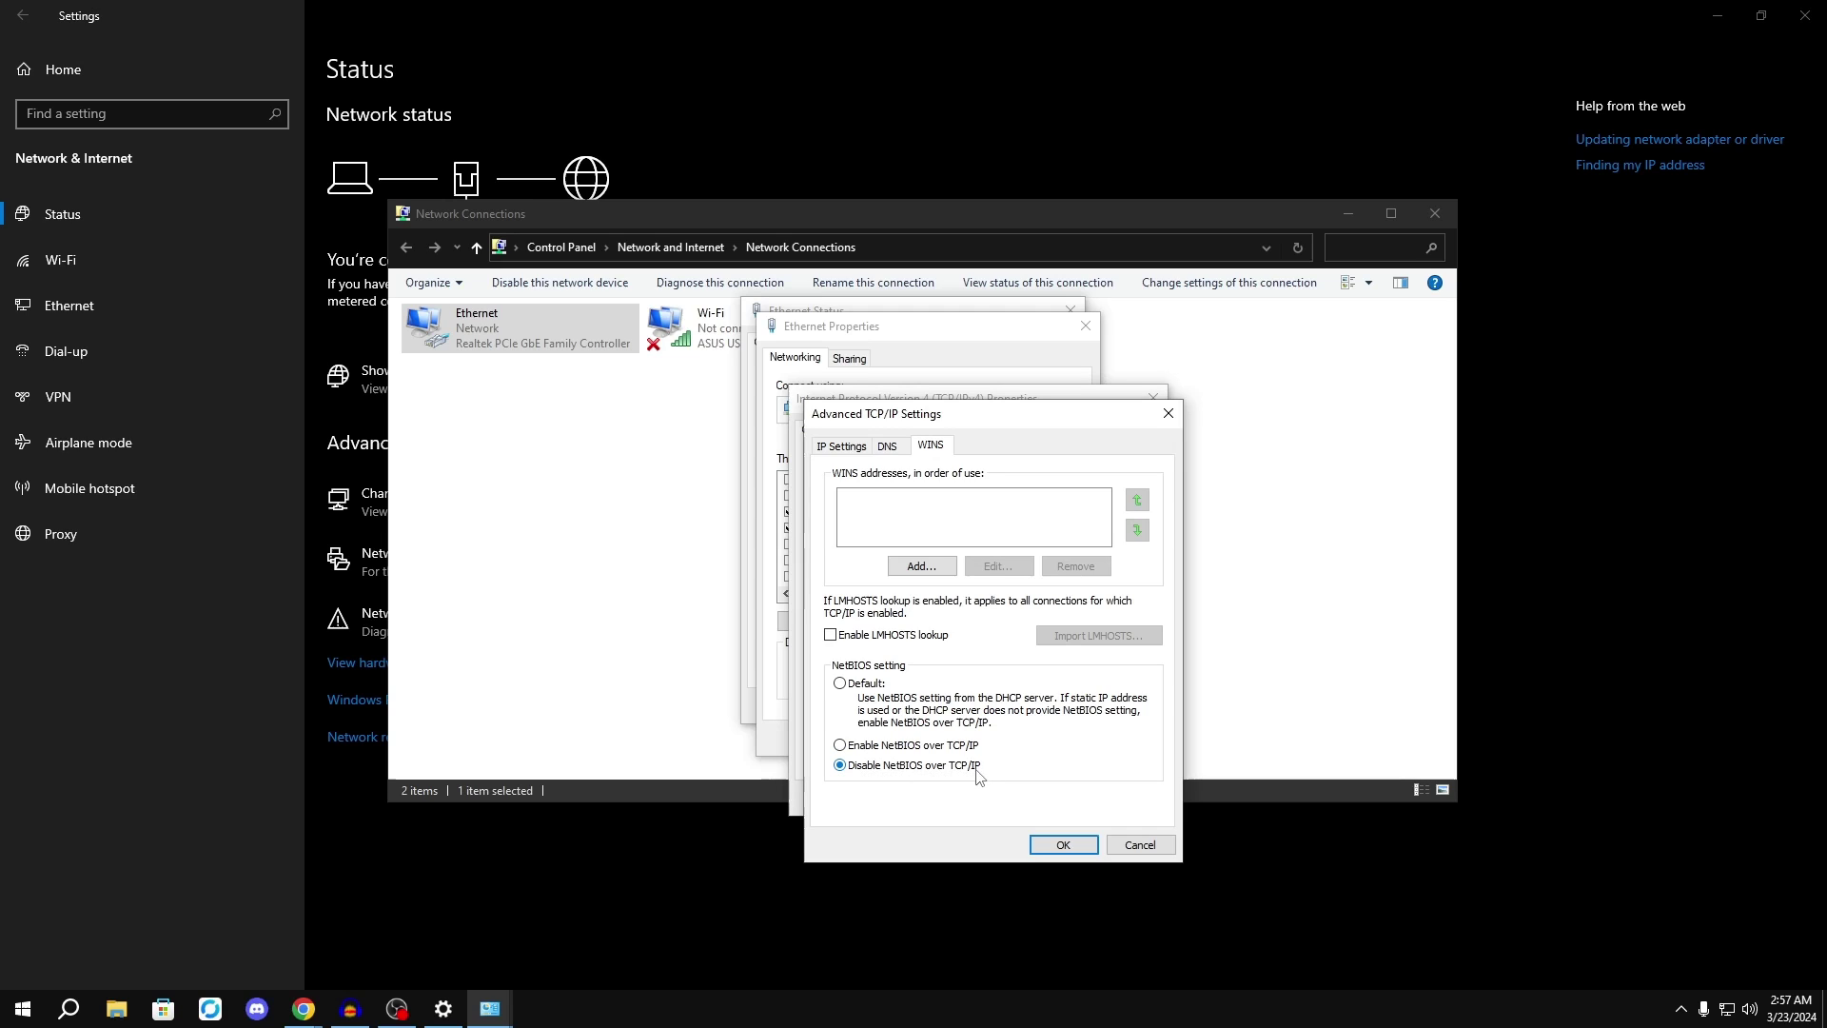
left_click(1063, 844)
left_click(1048, 798)
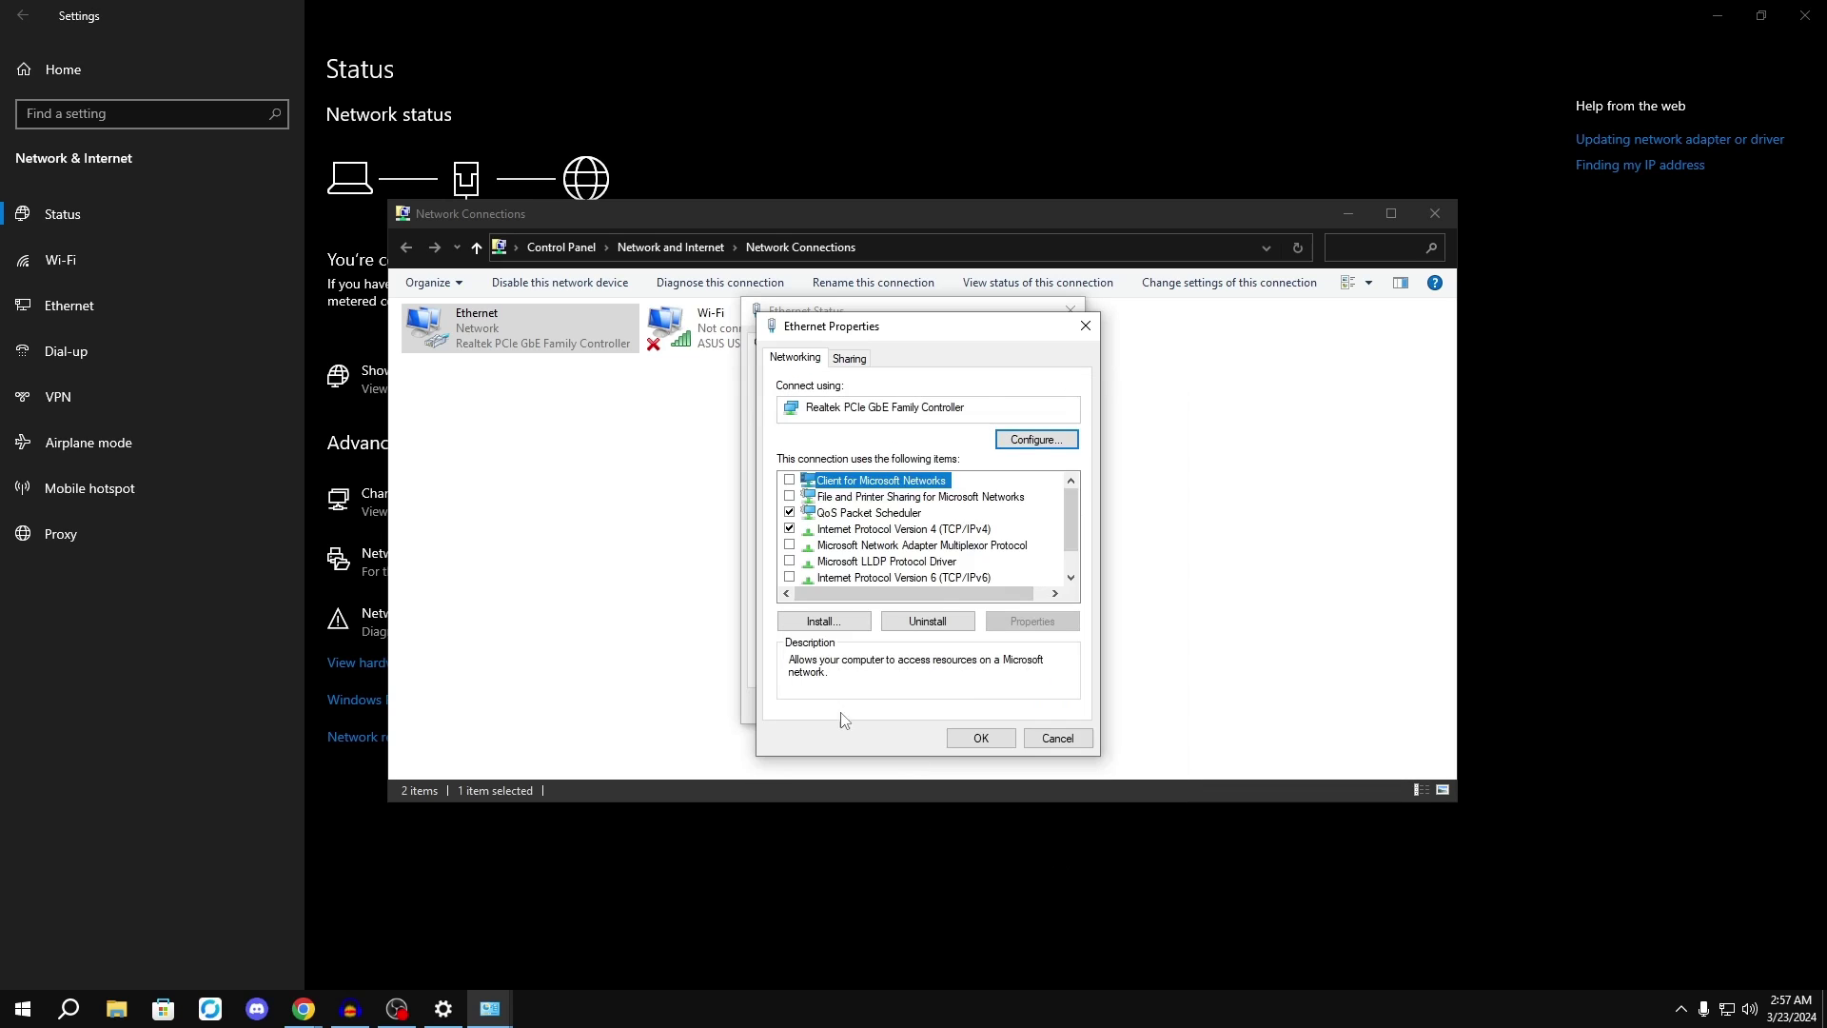
left_click(974, 739)
left_click(1058, 705)
left_click(1435, 213)
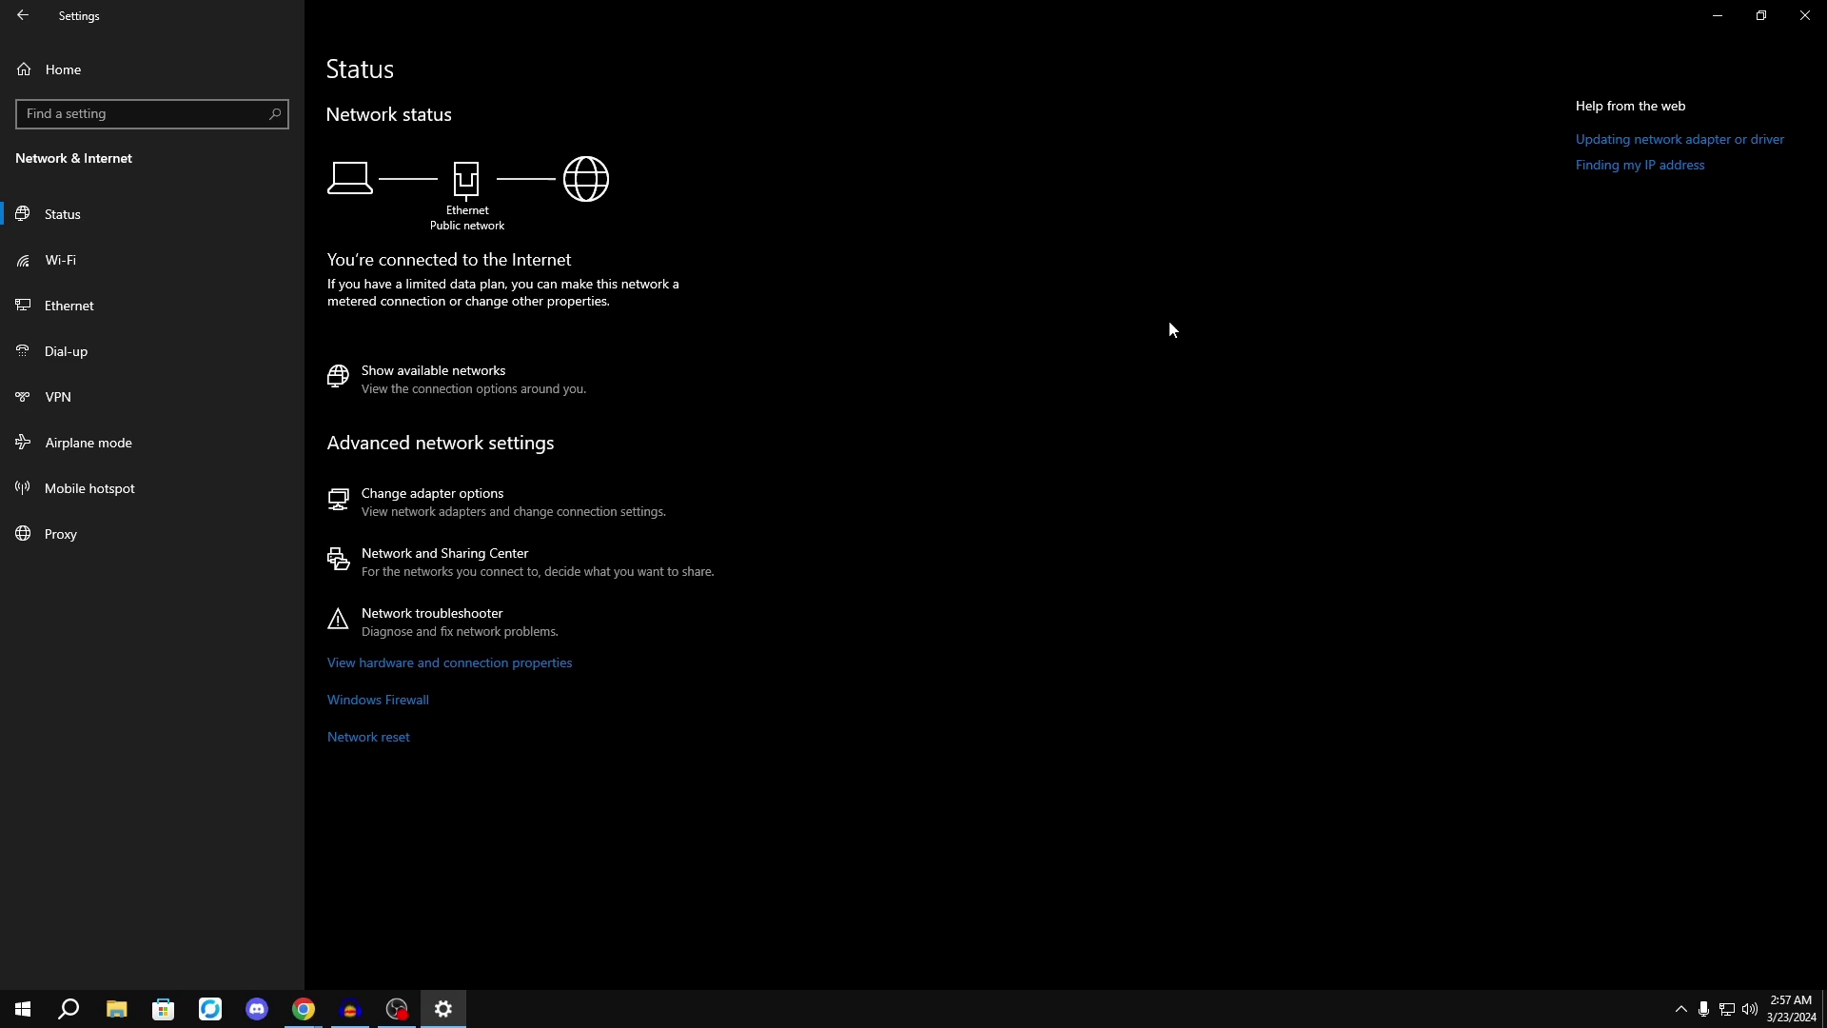
Close Windows Settings to return to TechPowerUp's Intel Ethernet Network Drivers 28.2.1 page in Chrome.
left_click(1805, 15)
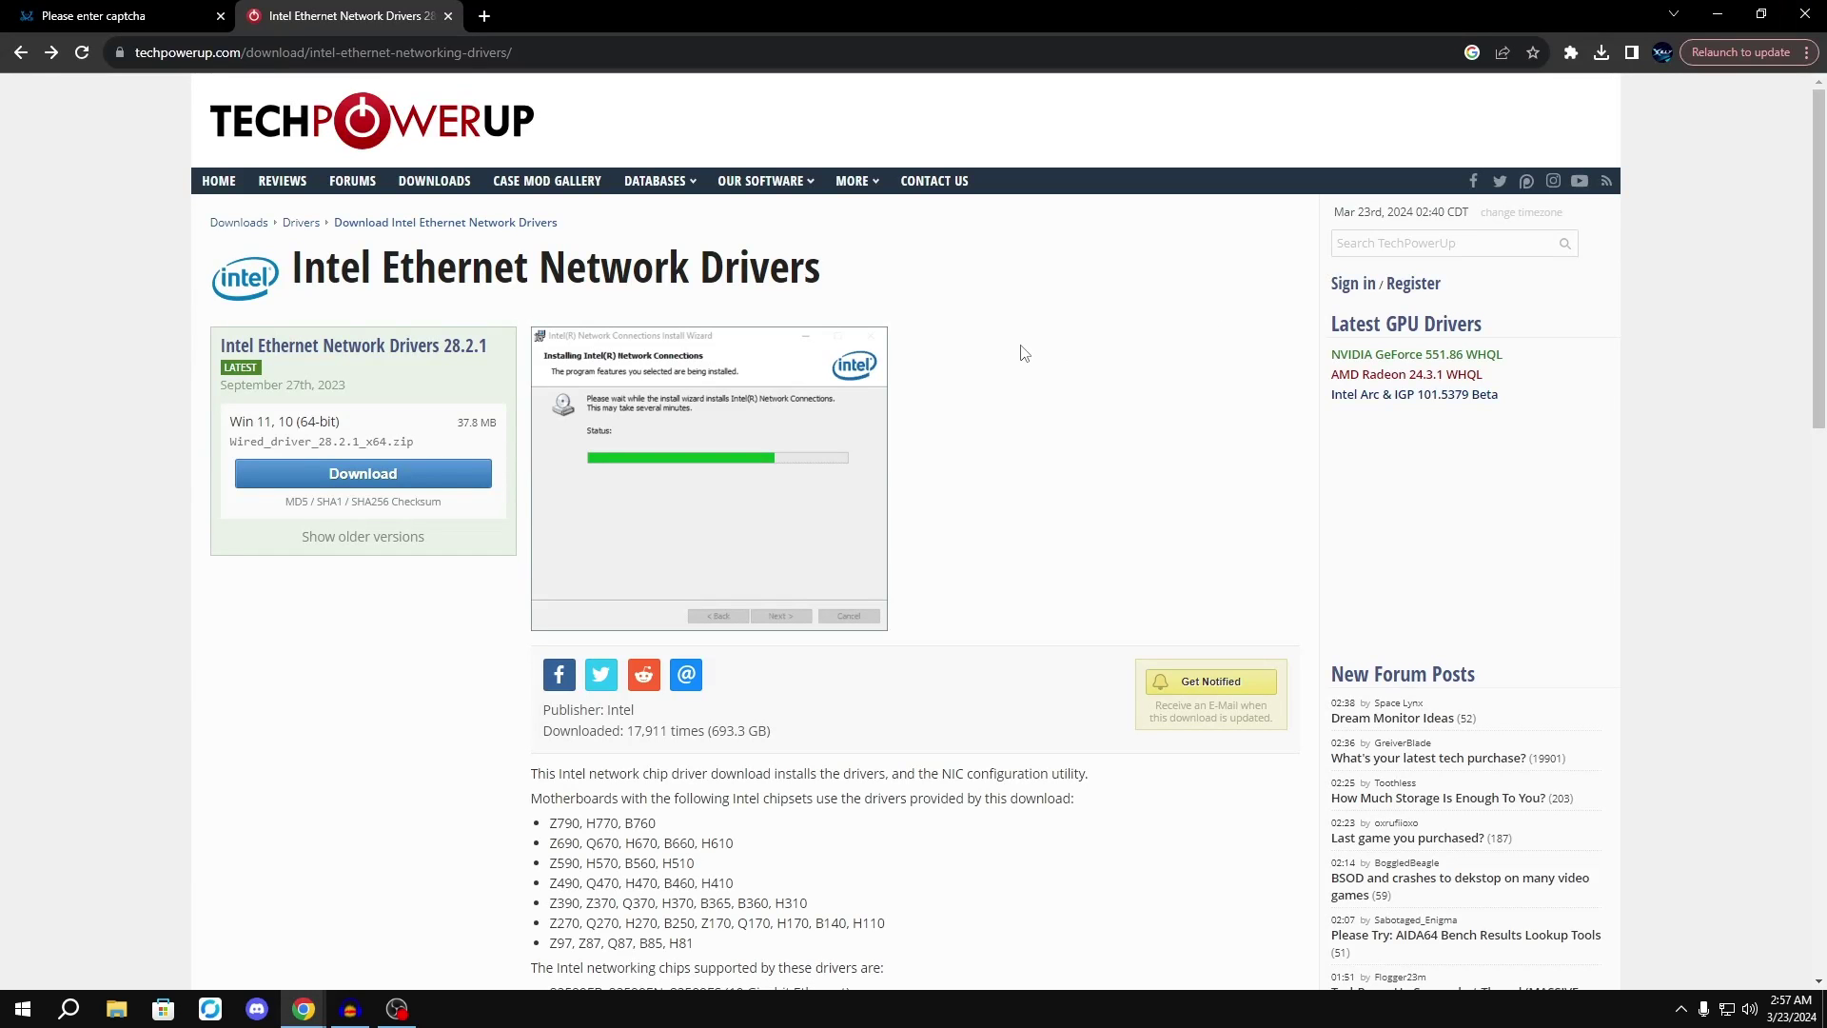